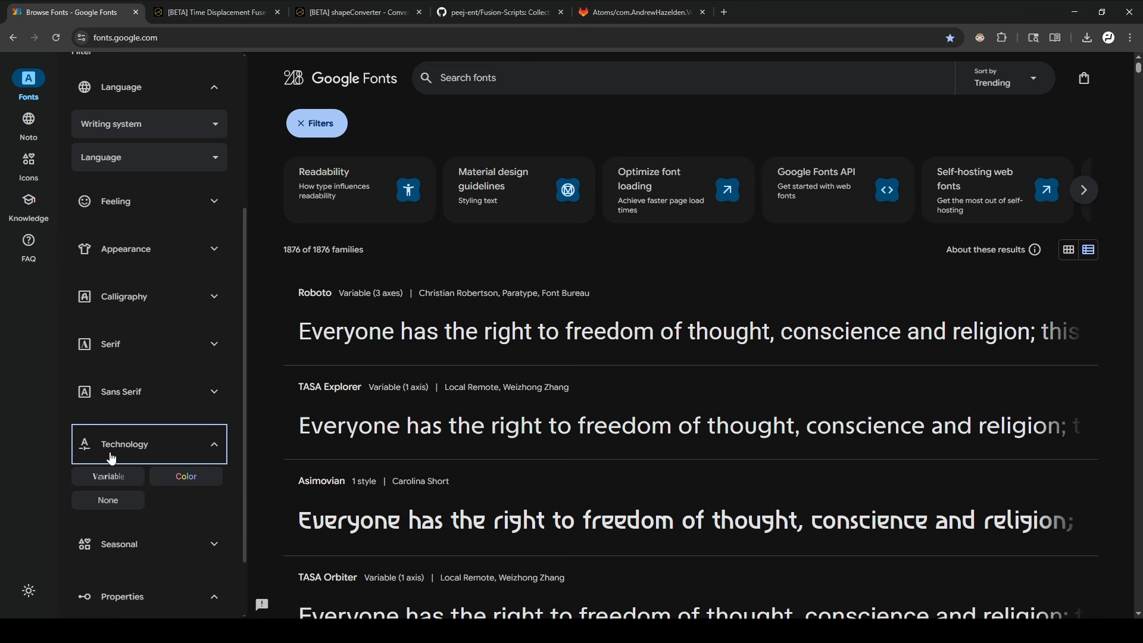
# Step: Filter the Google Fonts catalogue to variable-technology fonts and enlarge the preview text to 96px
pyautogui.click(113, 482)
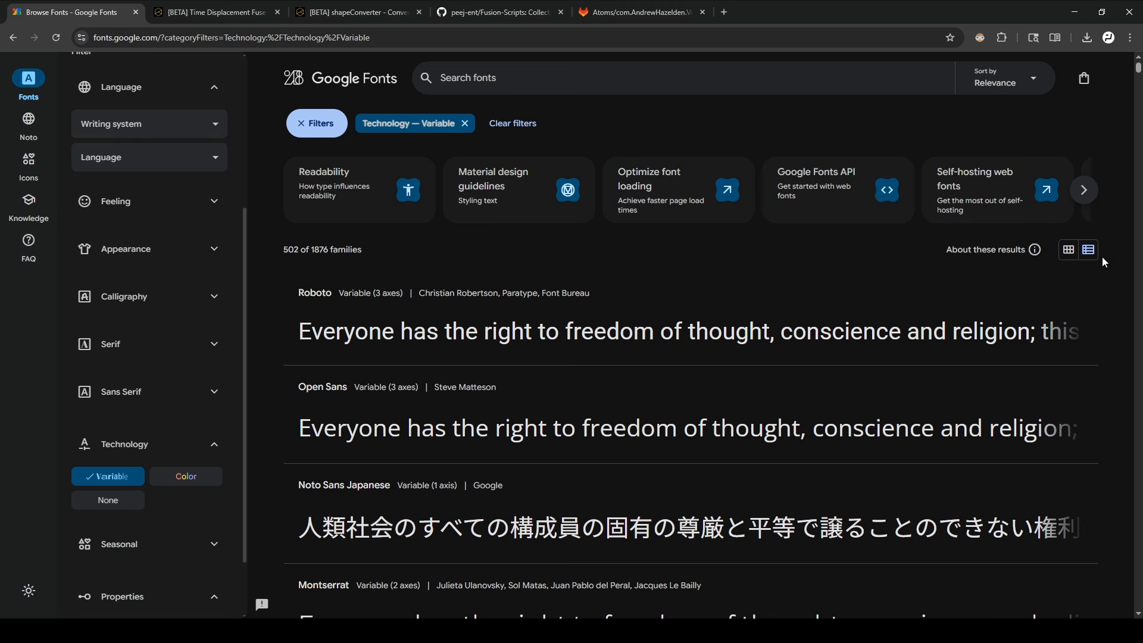
pyautogui.scroll(-1, 394, 395)
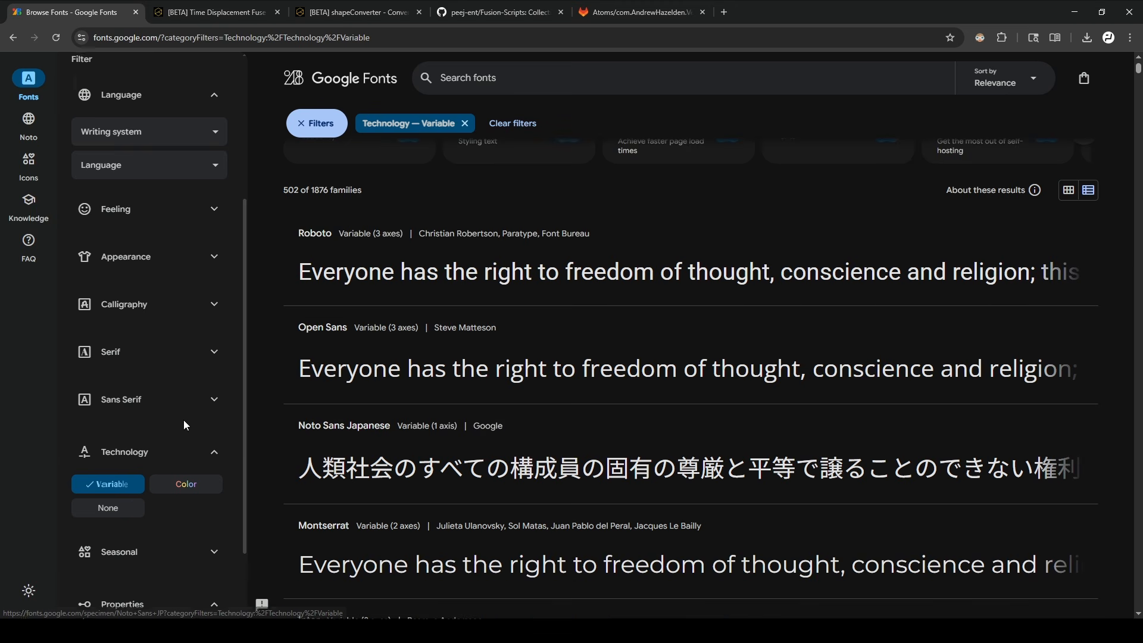
pyautogui.scroll(-3, 183, 420)
pyautogui.scroll(4, 158, 533)
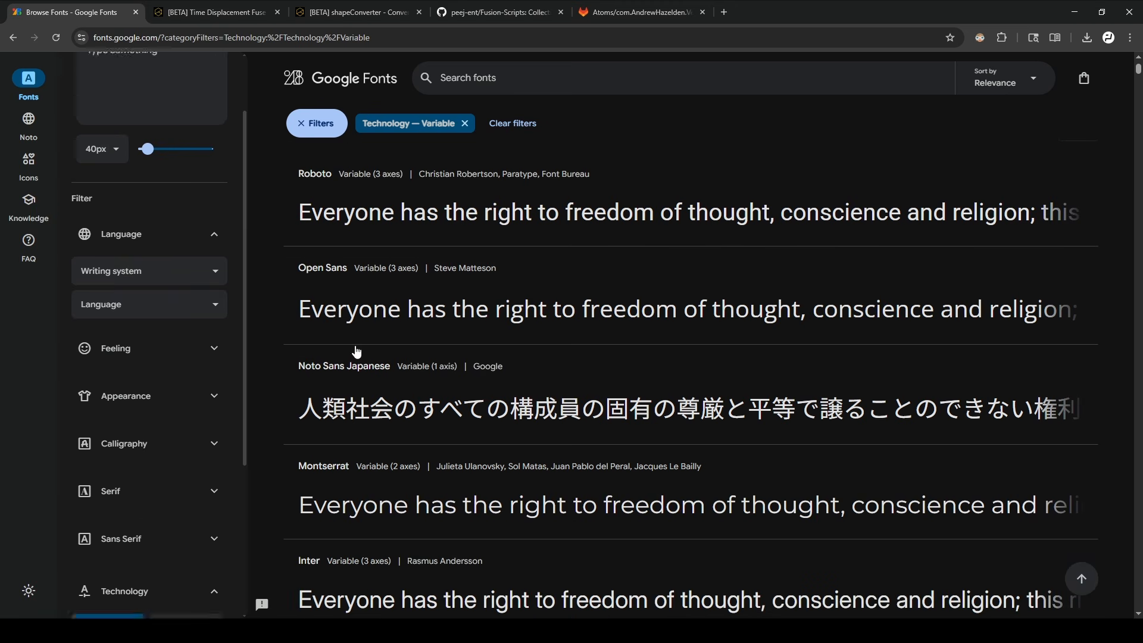
pyautogui.scroll(3, 358, 352)
pyautogui.scroll(-2, 505, 316)
pyautogui.scroll(1, 505, 317)
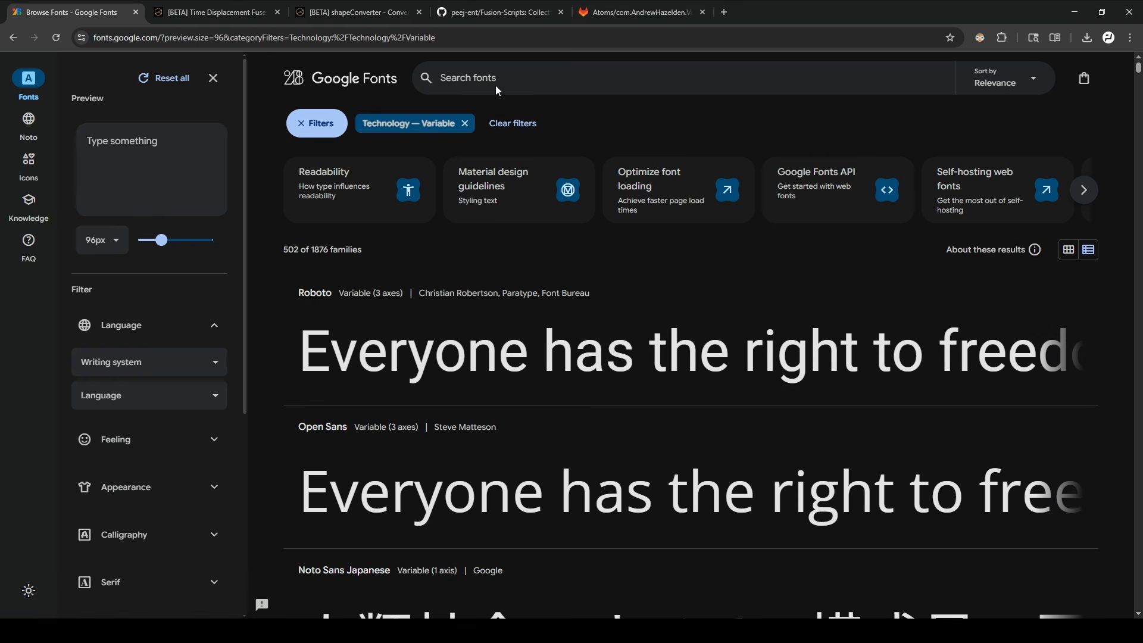
# Step: Search the variable fonts for "mon" and open the Montserrat family page
pyautogui.click(498, 89)
pyautogui.write('mon')
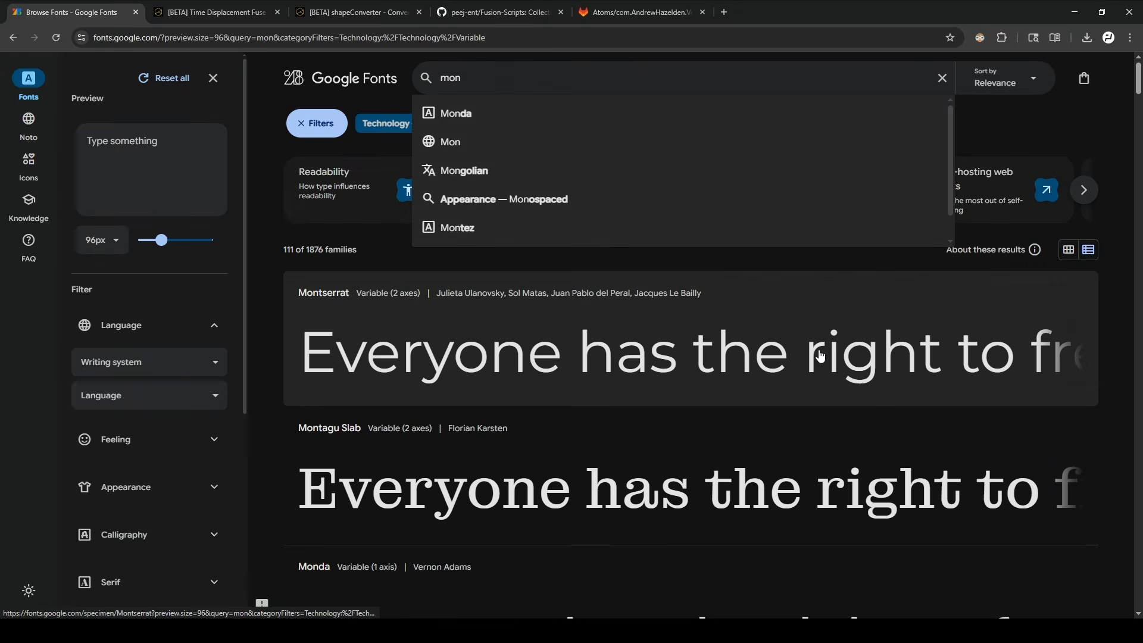
pyautogui.click(820, 356)
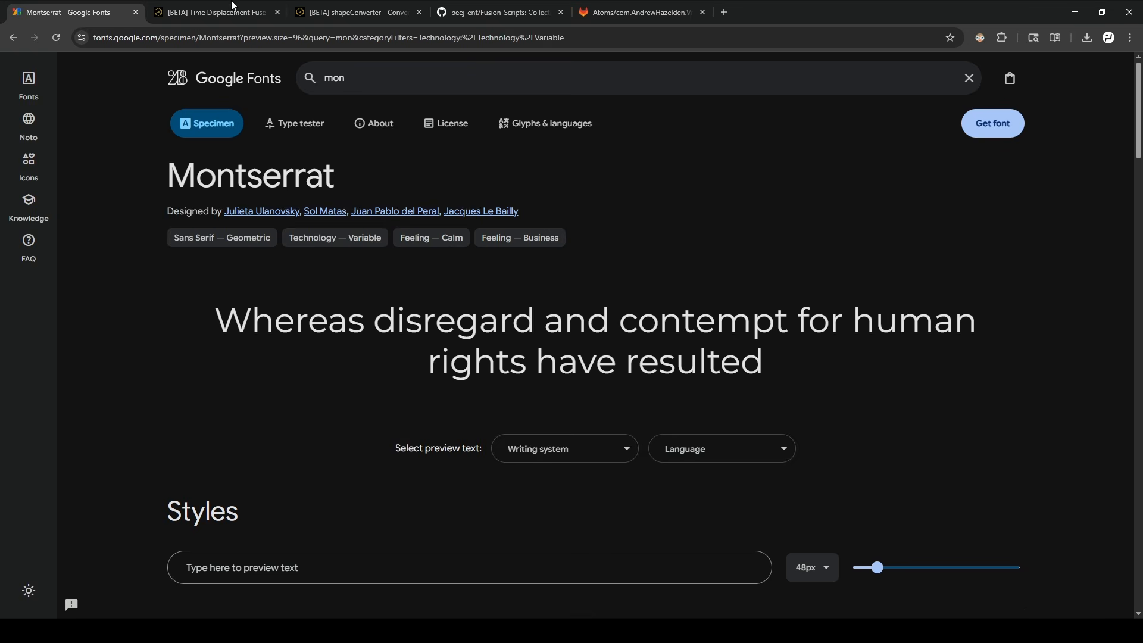
# Step: Examine the forum post offering the unofficial v0.5 TimeDisplacement.fuse download with the midpoint slider
pyautogui.click(227, 6)
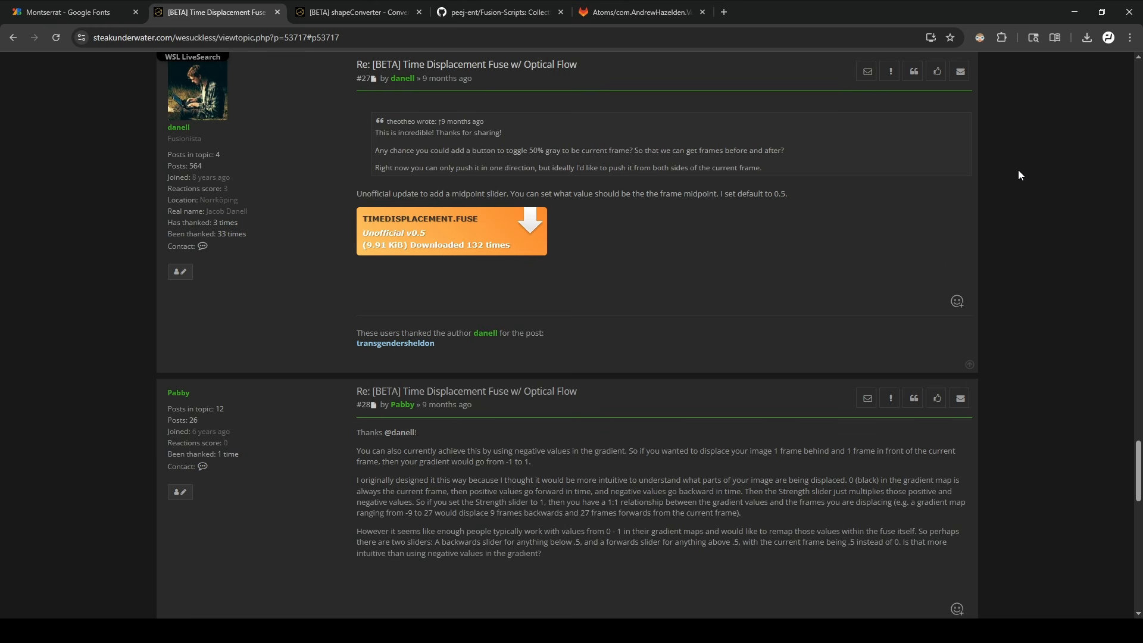
pyautogui.scroll(-1, 1018, 171)
pyautogui.scroll(1, 1018, 171)
pyautogui.scroll(-1, 1019, 172)
pyautogui.scroll(2, 1027, 177)
pyautogui.scroll(1, 1027, 176)
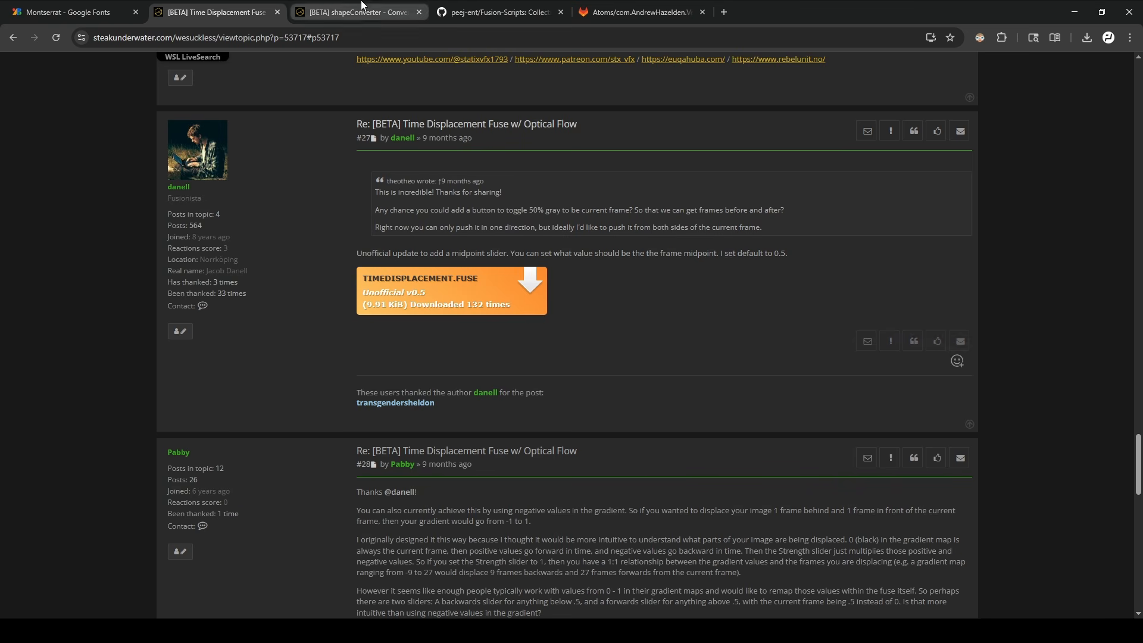
# Step: Review the shapeConverter forum post down to its script download section, and bring up the VectorSnapshot.lua page on GitLab
pyautogui.click(362, 6)
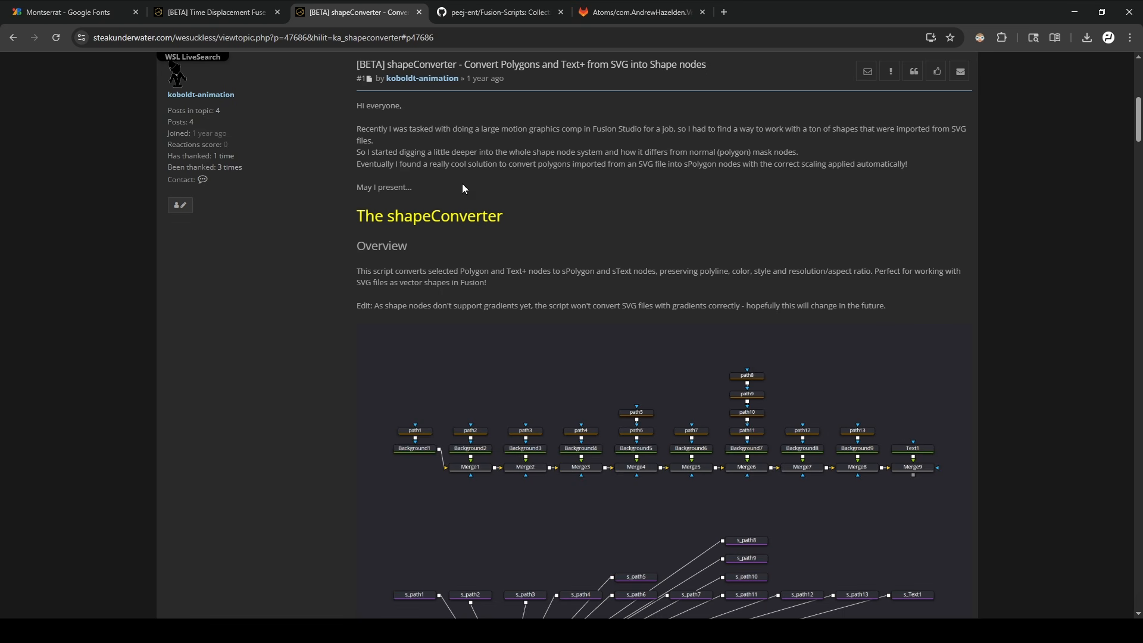
pyautogui.middleClick(1028, 189)
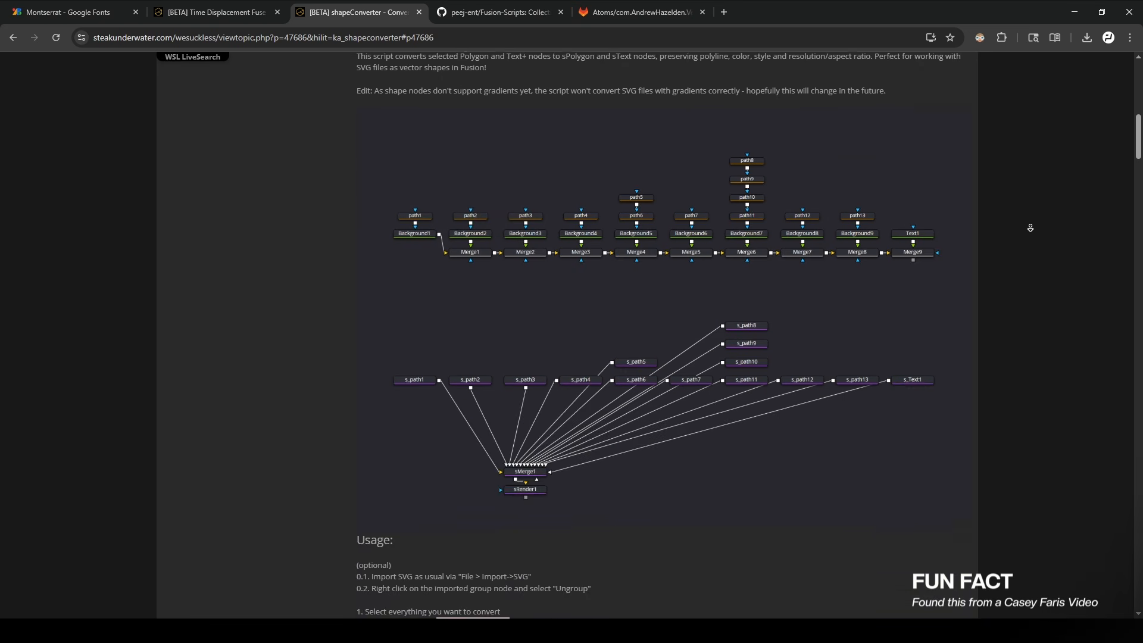
pyautogui.middleClick(1036, 236)
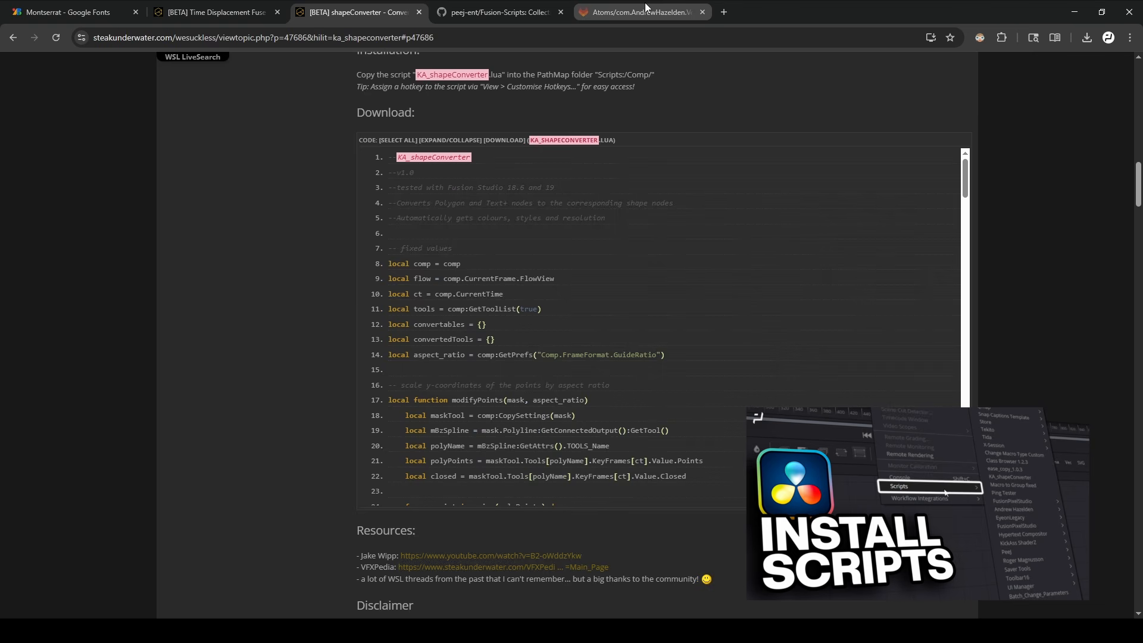
pyautogui.moveTo(645, 5); pyautogui.dragTo(508, 5)
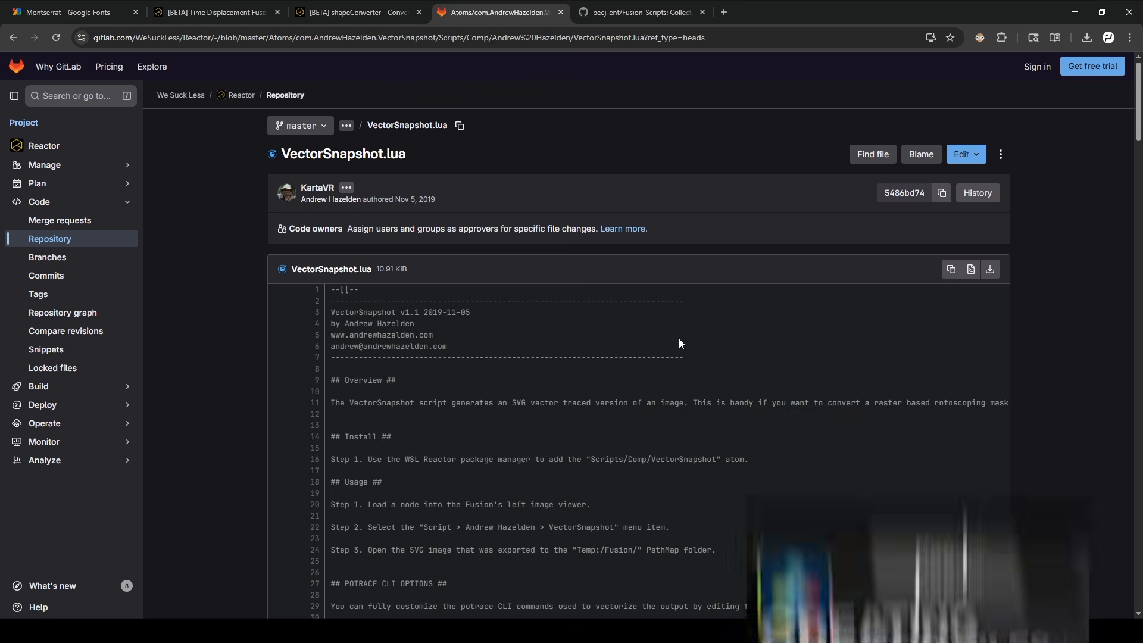
# Step: Open the Rotate SVG Points (No UI) script from the For Free Users folder of the Fusion-Scripts GitHub repository
pyautogui.hotkey('ctrl', 'Tab')
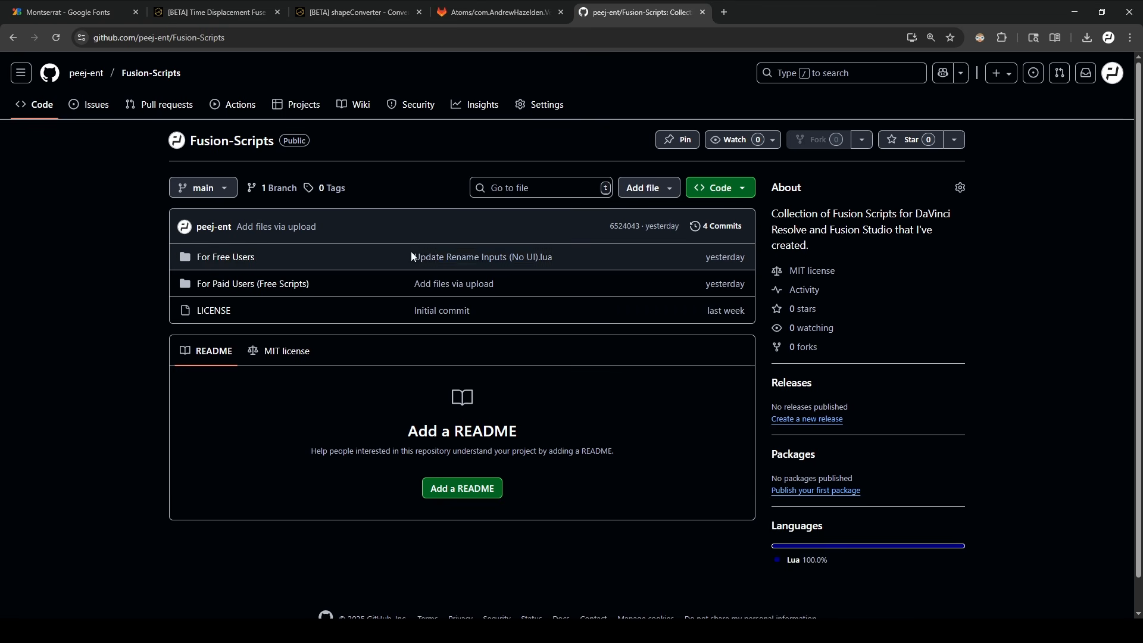
pyautogui.moveTo(231, 230)
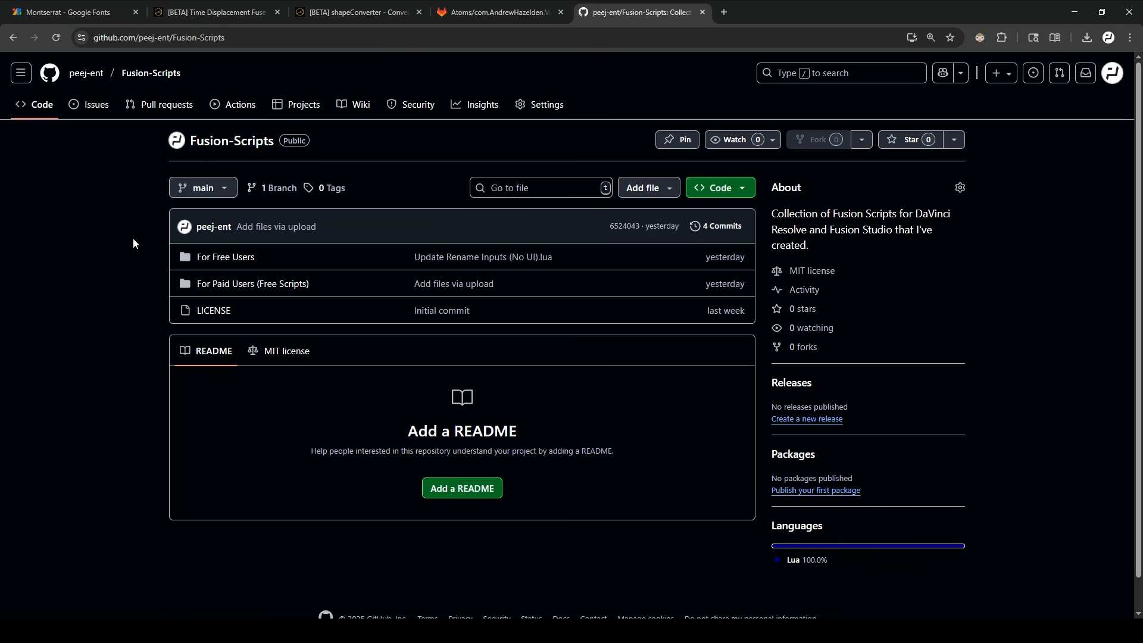
pyautogui.click(203, 257)
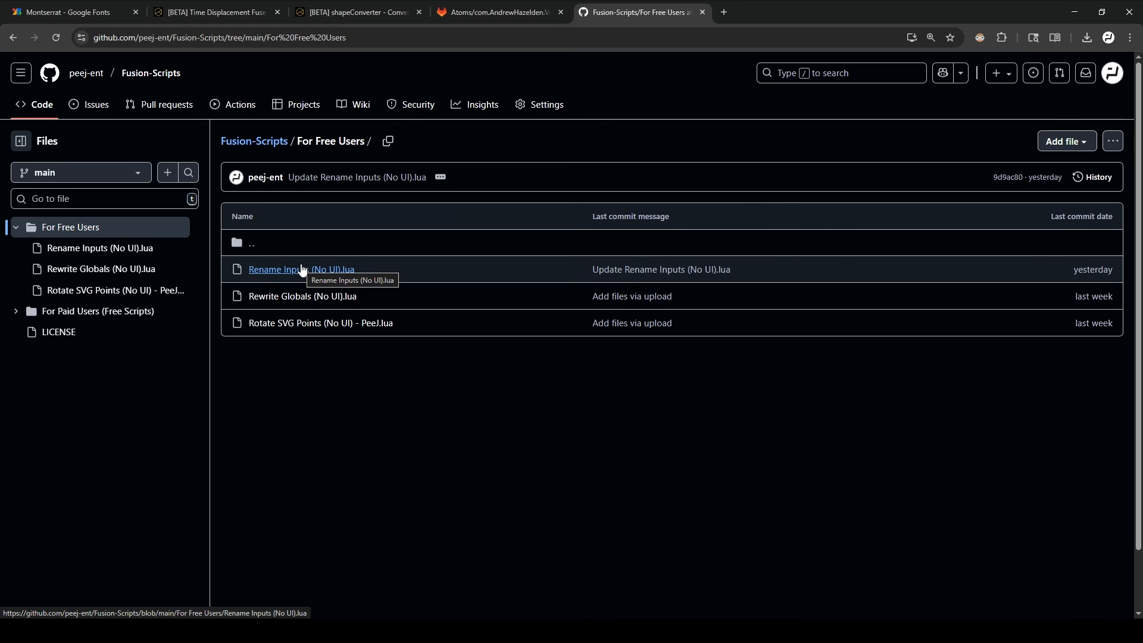
pyautogui.click(349, 329)
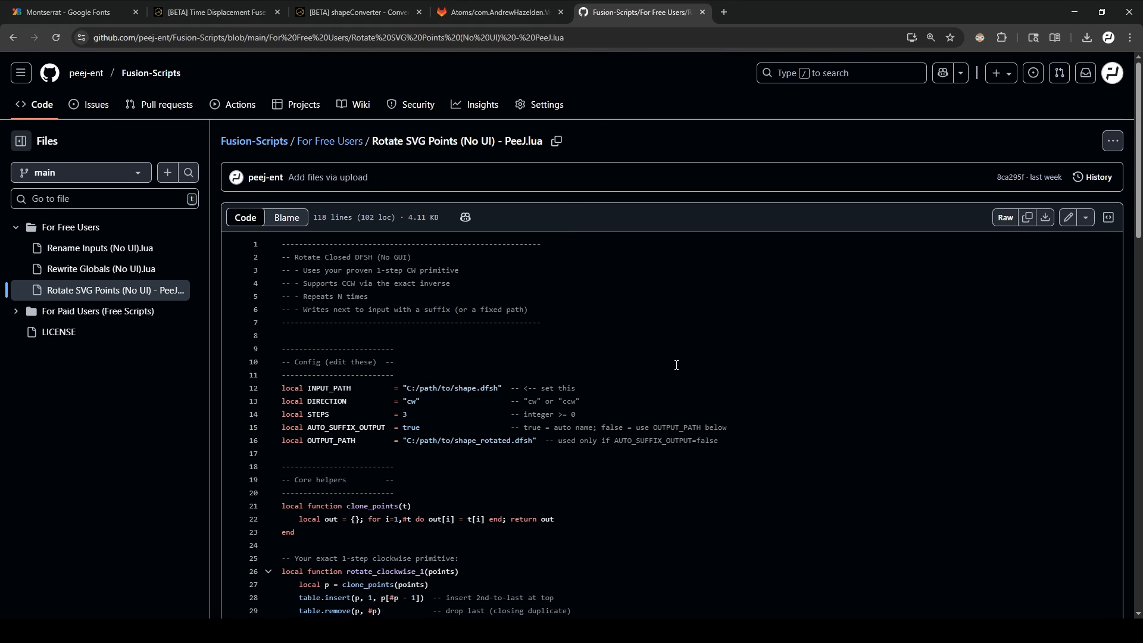
# Step: Examine the script's INPUT_PATH, DIRECTION and STEPS config lines, and look into the For Paid Users (Free Scripts) folder
pyautogui.moveTo(731, 448); pyautogui.dragTo(289, 388)
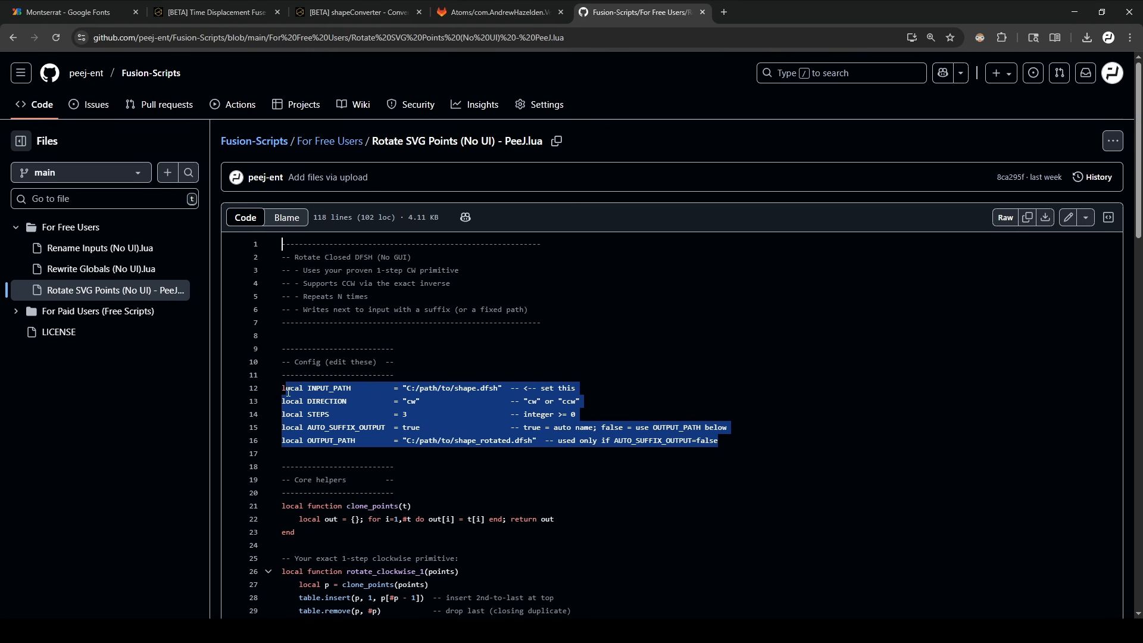
pyautogui.click(620, 394)
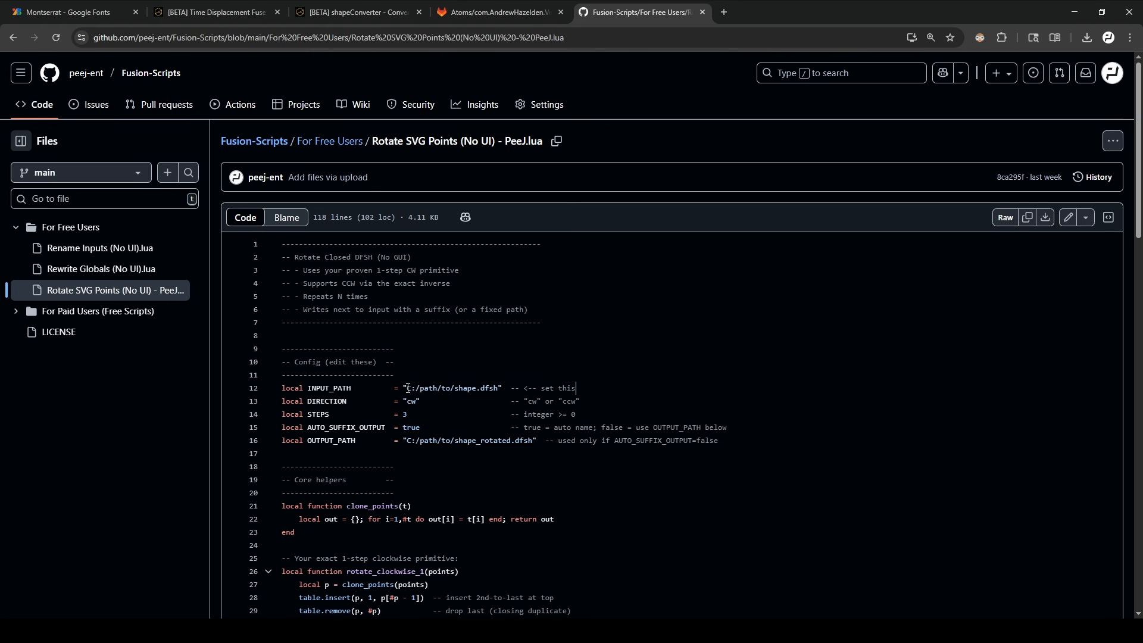
pyautogui.moveTo(407, 388); pyautogui.dragTo(500, 390)
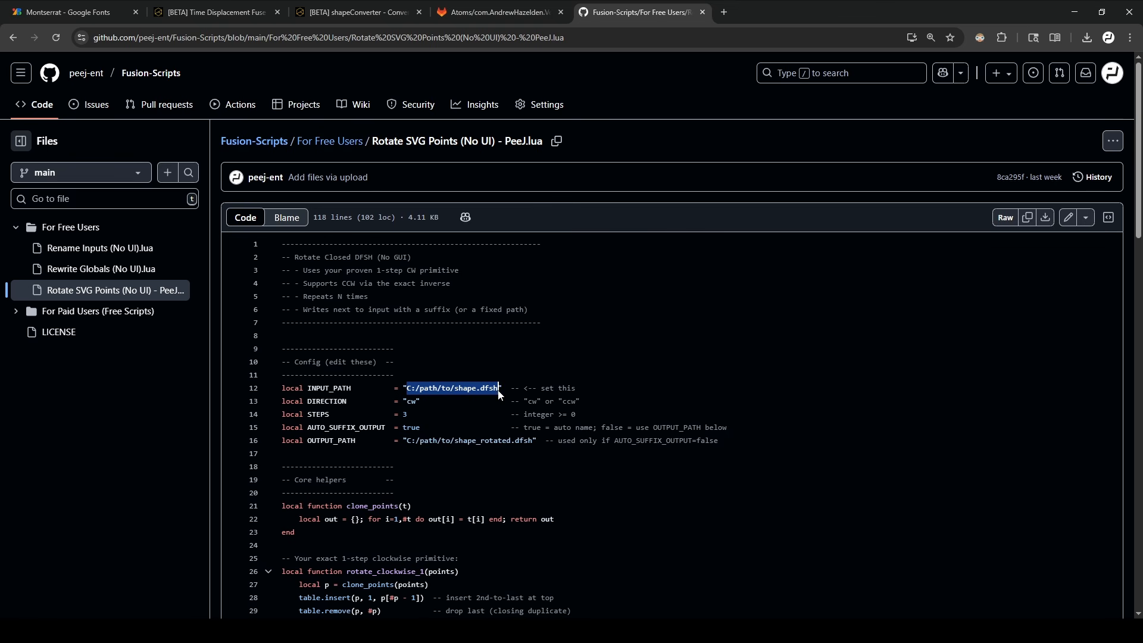
pyautogui.moveTo(598, 402); pyautogui.dragTo(516, 402)
pyautogui.click(589, 390)
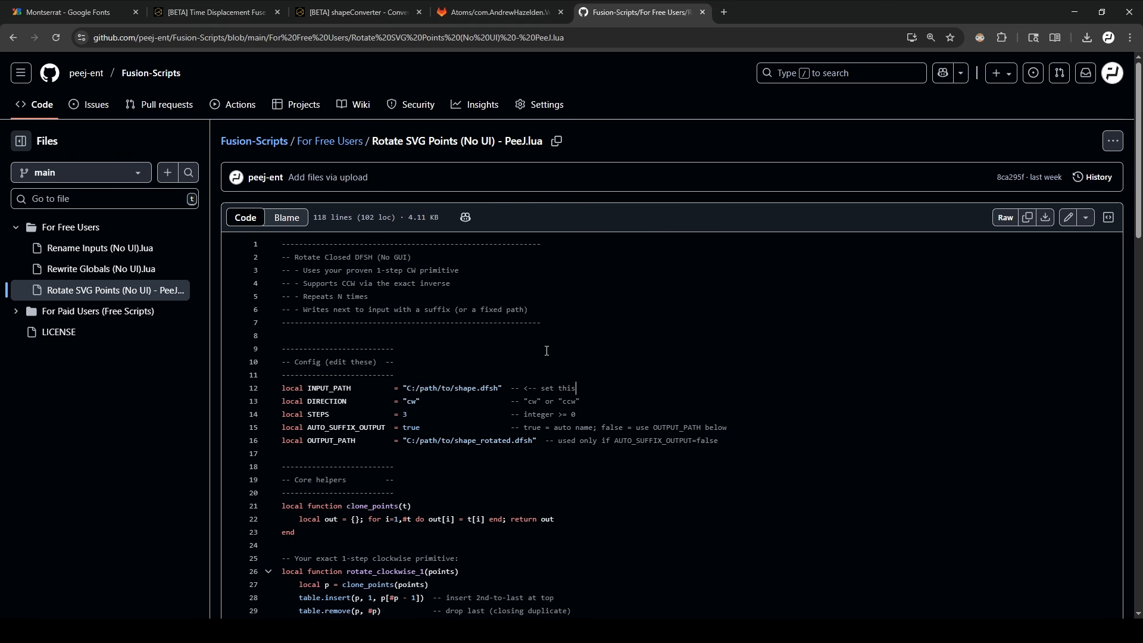
pyautogui.click(428, 415)
pyautogui.click(82, 314)
pyautogui.click(315, 325)
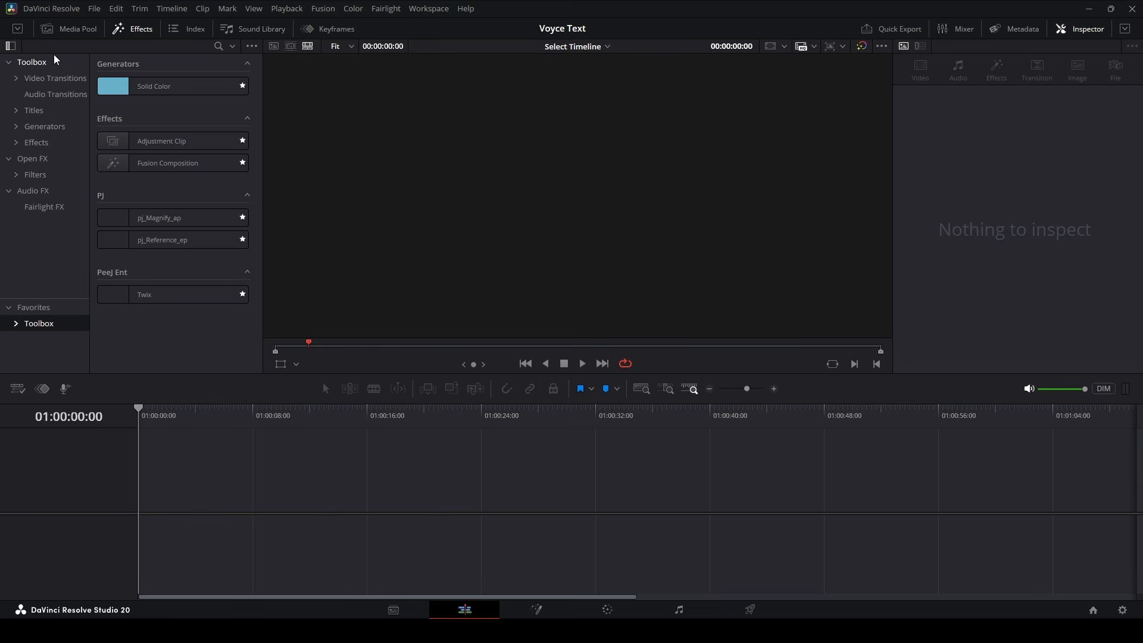
# Step: In DaVinci Resolve, add a Fusion Composition effect clip at the start of the empty timeline
pyautogui.click(39, 147)
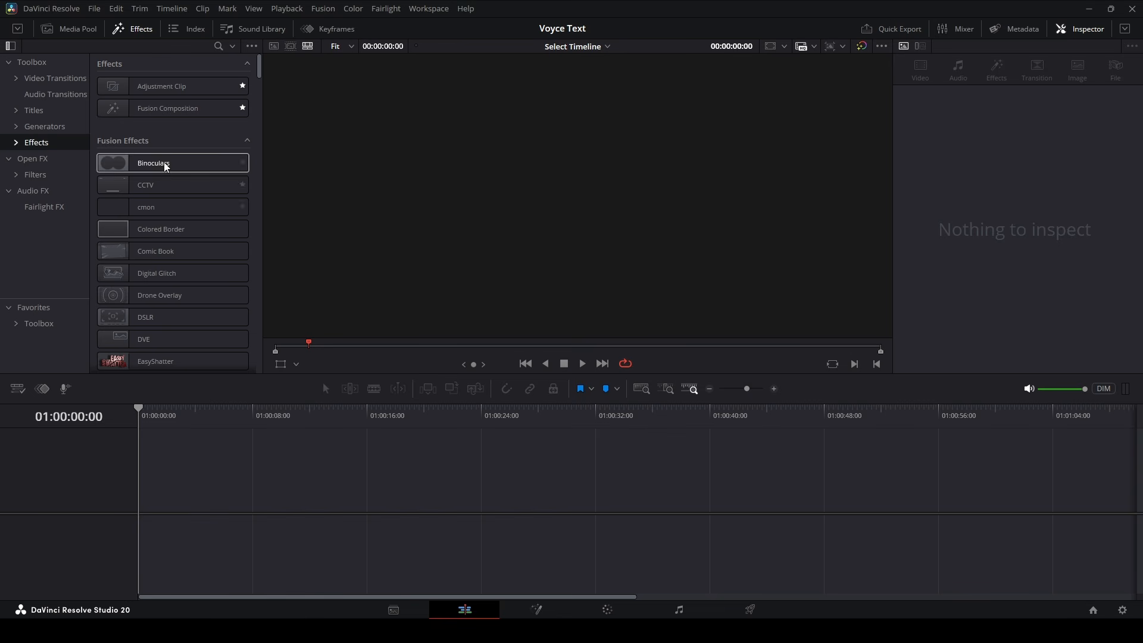
pyautogui.moveTo(151, 115); pyautogui.dragTo(265, 512)
pyautogui.click(209, 505)
pyautogui.press('Delete')
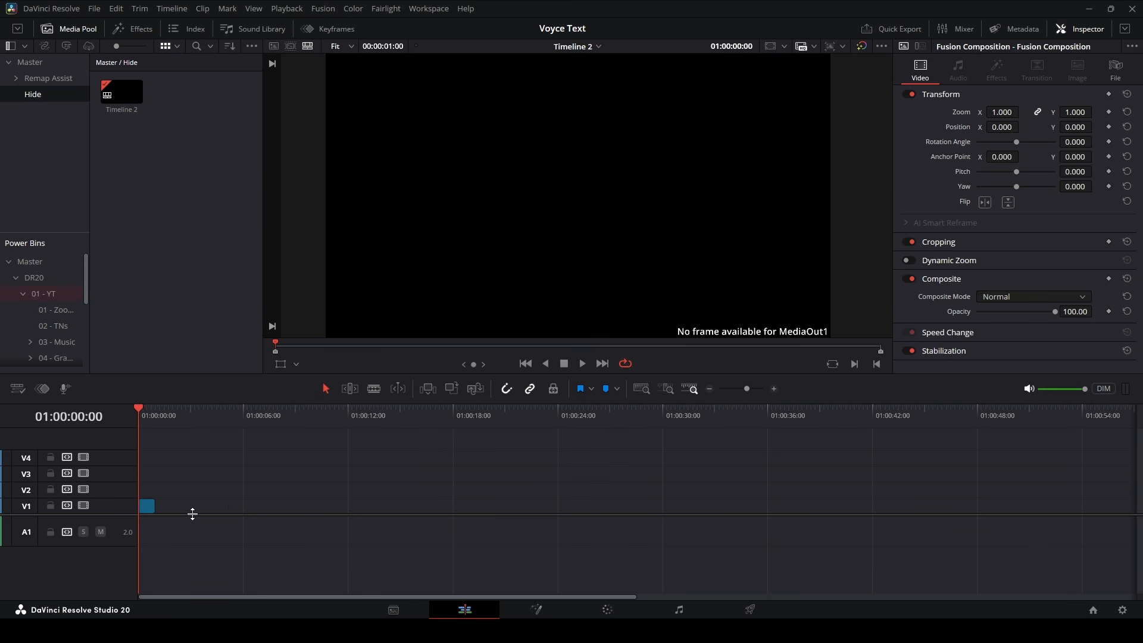
# Step: Extend the Fusion Composition clip on V1 so it ends at 01:00:04:00
pyautogui.scroll(3, 192, 514)
pyautogui.scroll(2, 192, 514)
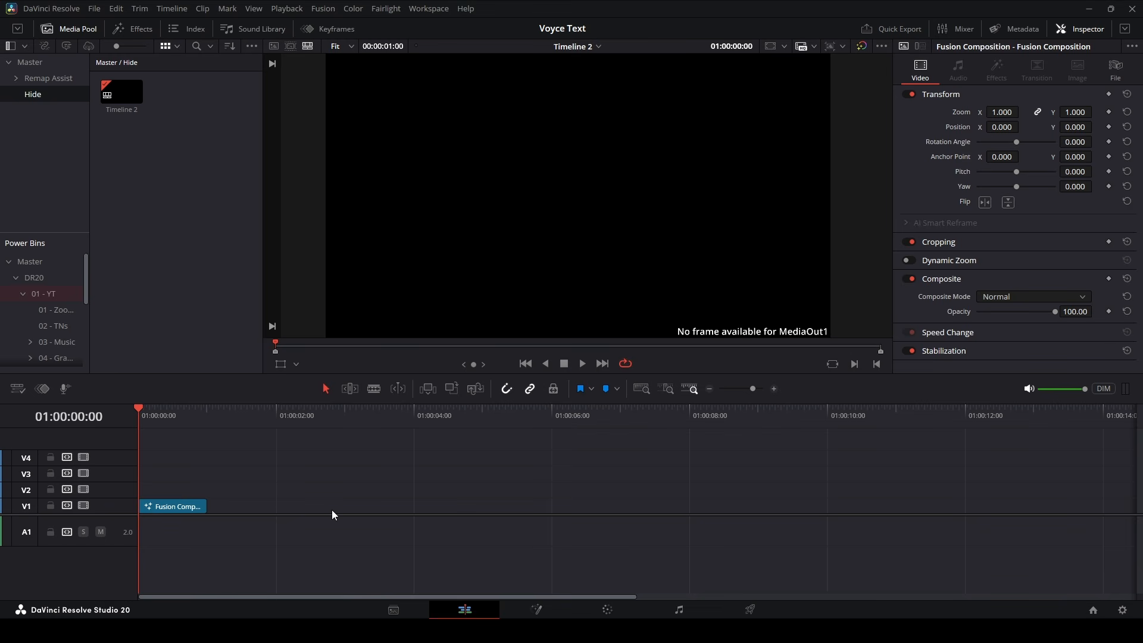
pyautogui.hotkey('shift', 'Right')
pyautogui.hotkey('shift', 'Right')
pyautogui.hotkey('shift', 'Right')
pyautogui.hotkey('shift', 'Right')
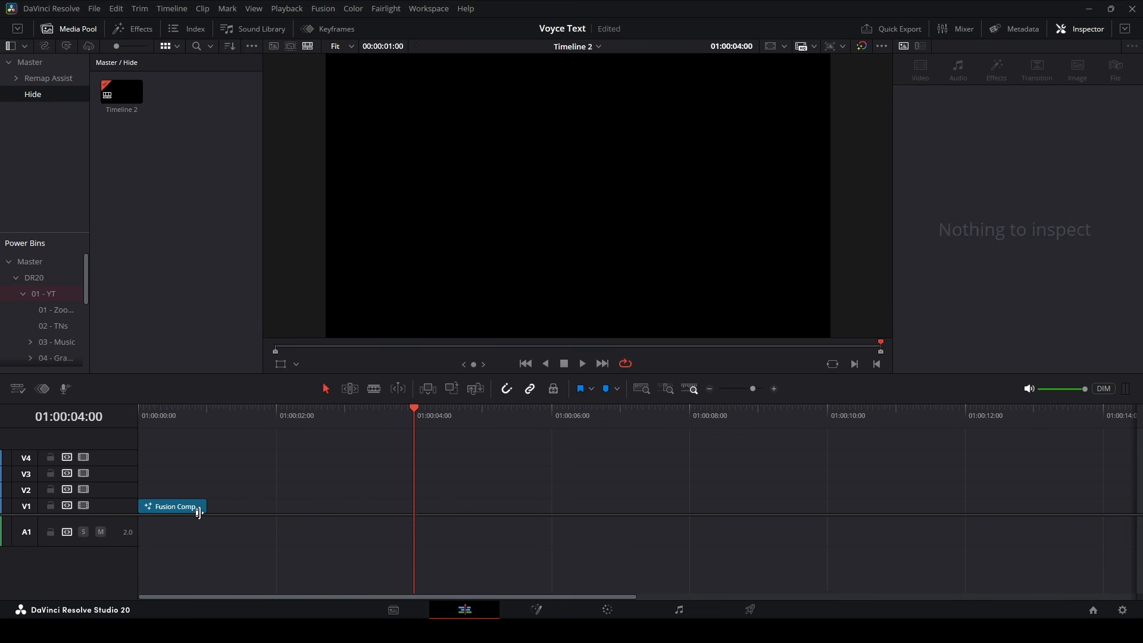
pyautogui.moveTo(204, 506); pyautogui.dragTo(414, 506)
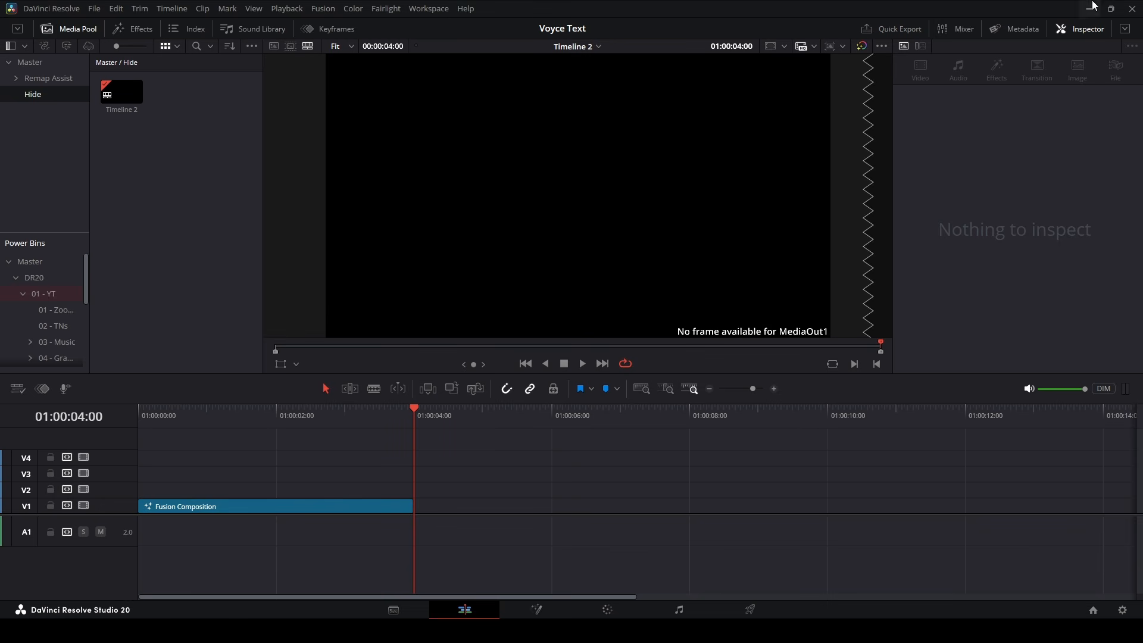
# Step: Open the Fusion Composition clip for node editing and connect a new Text+ node to MediaOut1
pyautogui.click(221, 416)
pyautogui.click(305, 505)
pyautogui.click(536, 608)
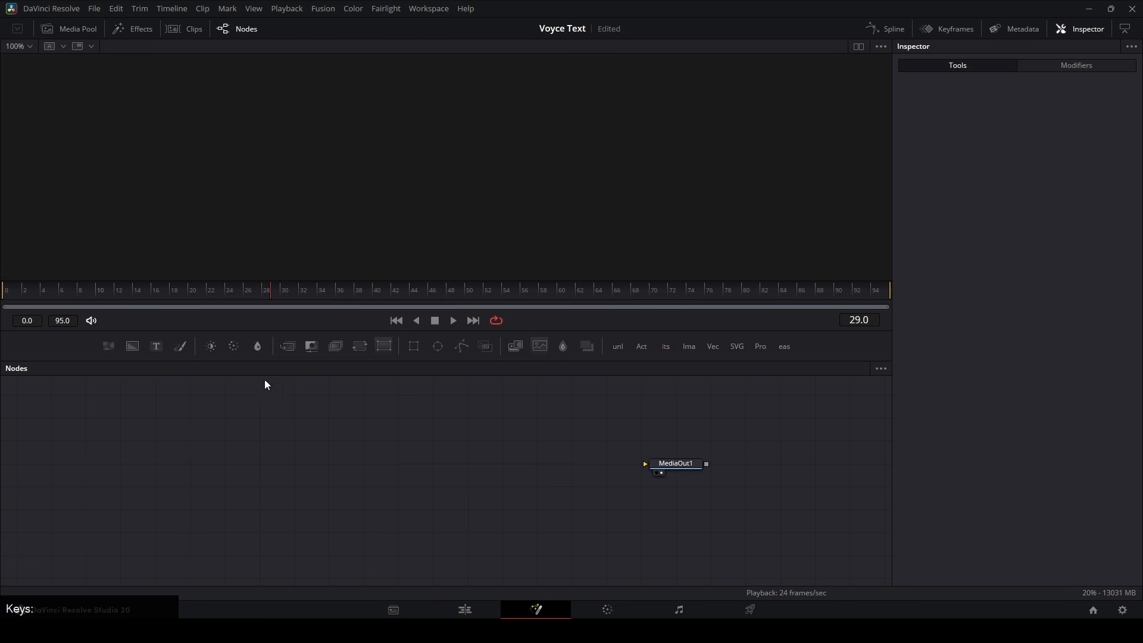
pyautogui.moveTo(156, 346); pyautogui.dragTo(162, 400)
pyautogui.moveTo(268, 470); pyautogui.dragTo(677, 472)
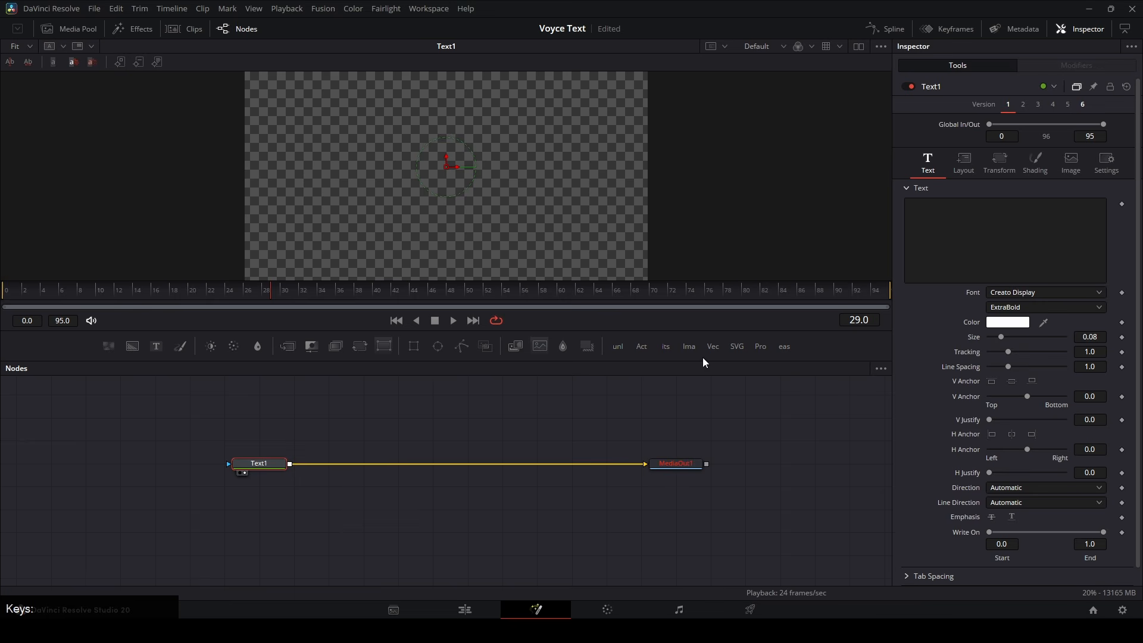
# Step: Change the Text1 node's font to Montserrat
pyautogui.click(1017, 293)
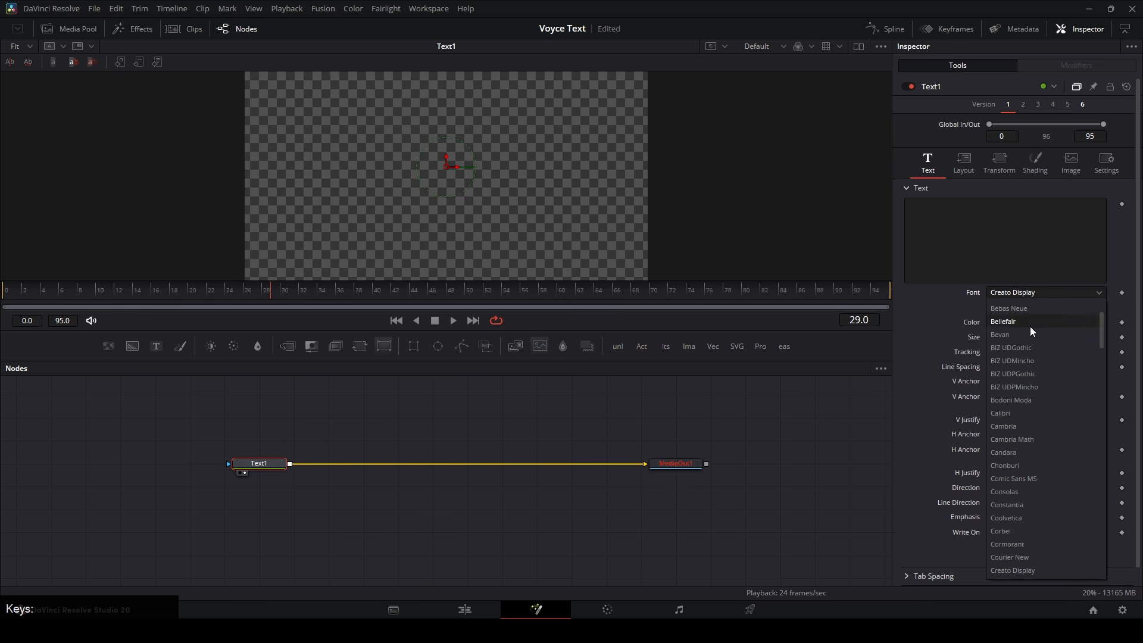
pyautogui.scroll(-20, 1034, 344)
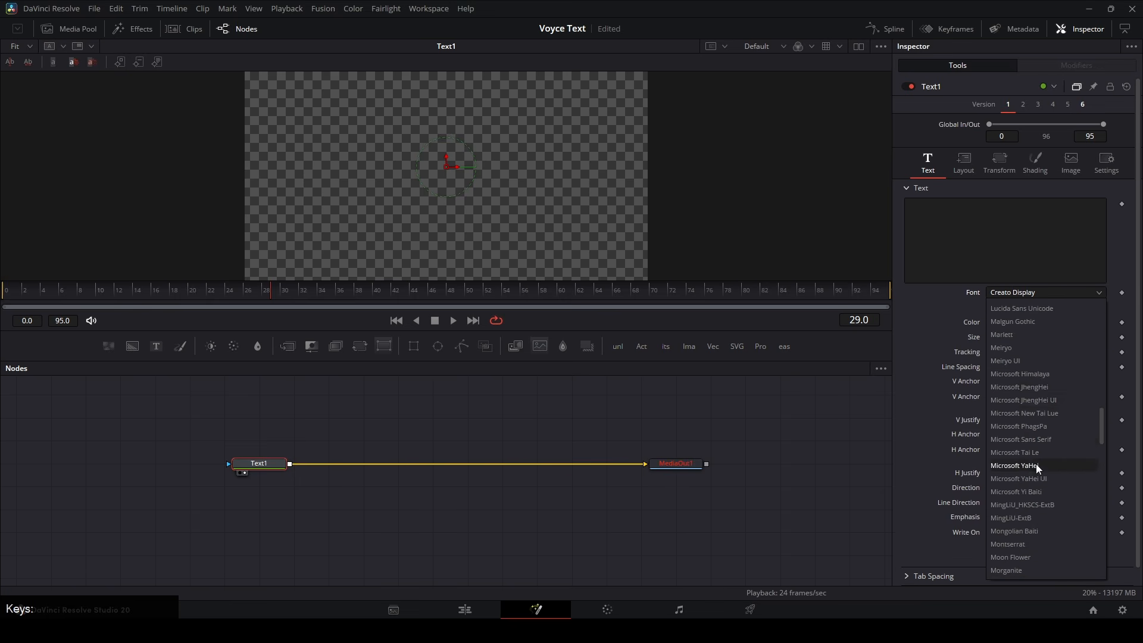
pyautogui.click(1019, 543)
# Step: Enter PEEJ as the Text1 node's text and set its size to 0.5
pyautogui.click(990, 249)
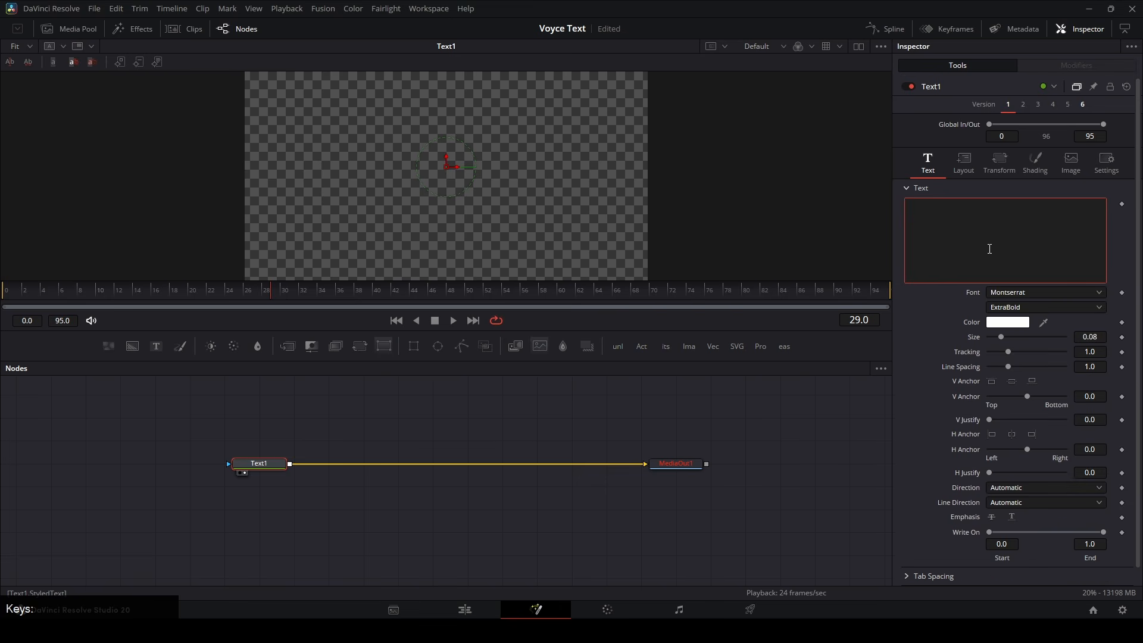
pyautogui.write('PEEH')
pyautogui.press('BackSpace')
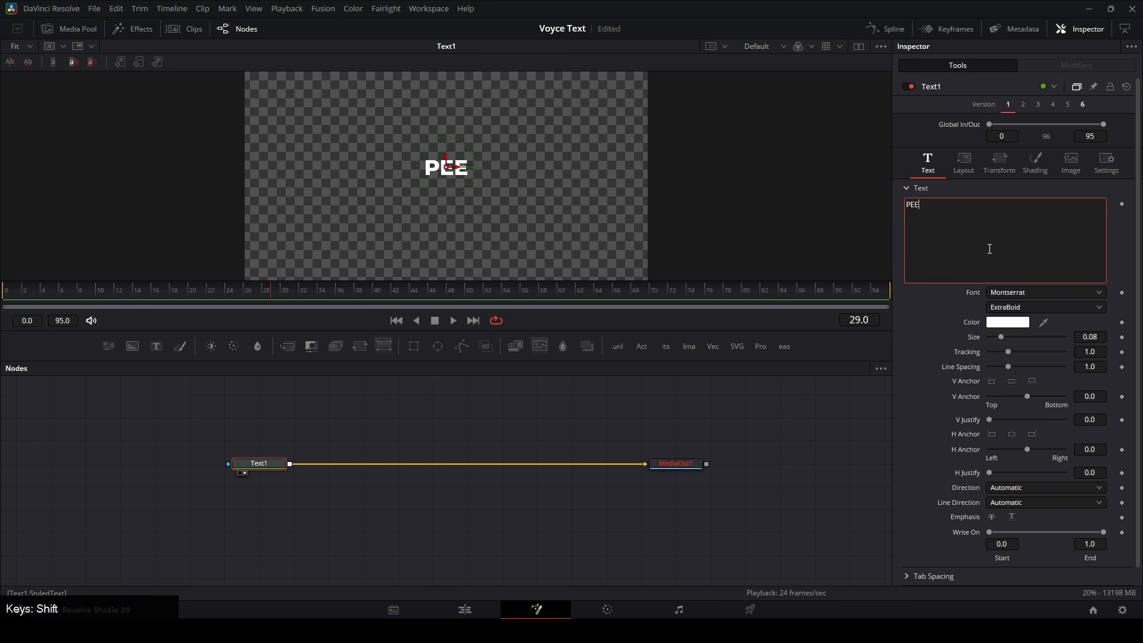
pyautogui.write('J')
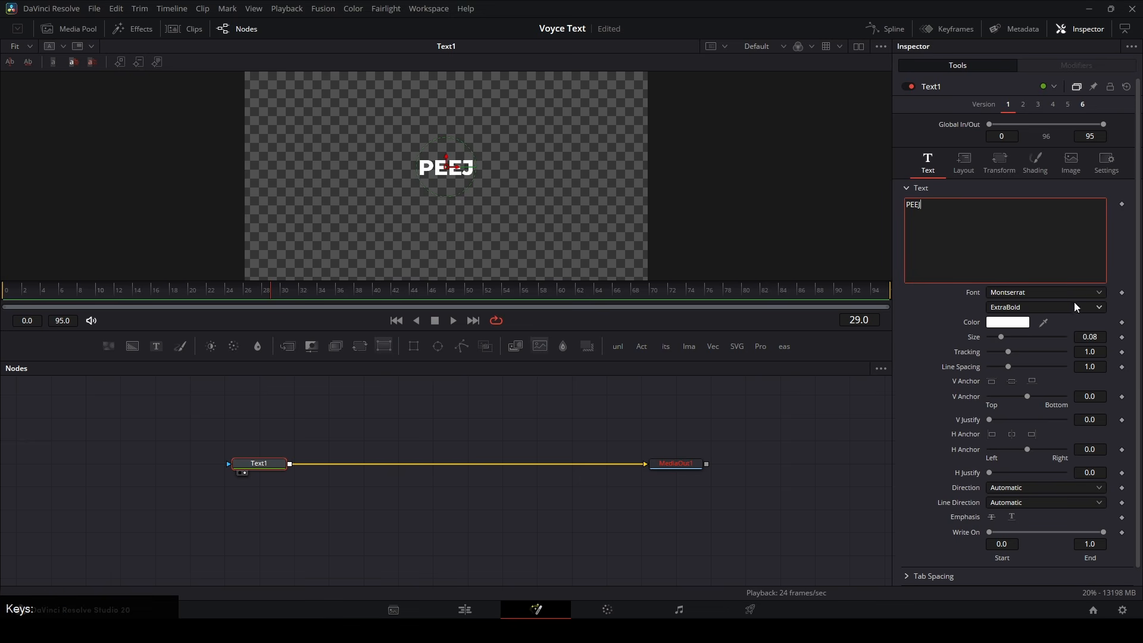
pyautogui.moveTo(1002, 336); pyautogui.dragTo(1072, 321)
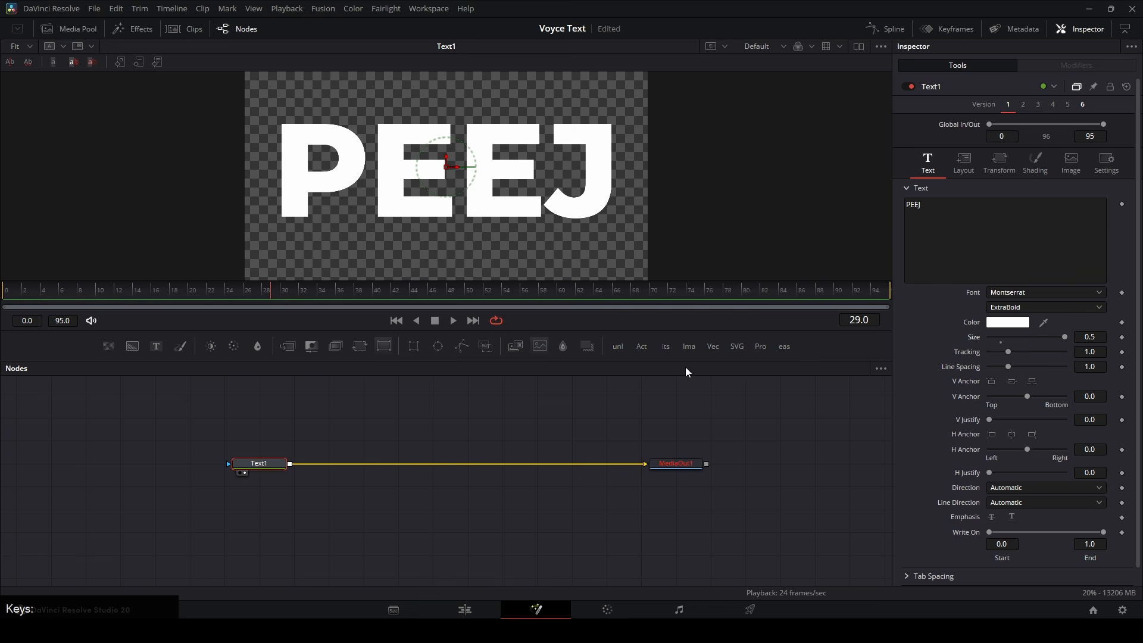
# Step: Set Text1's Montserrat font style to Thin
pyautogui.click(1022, 307)
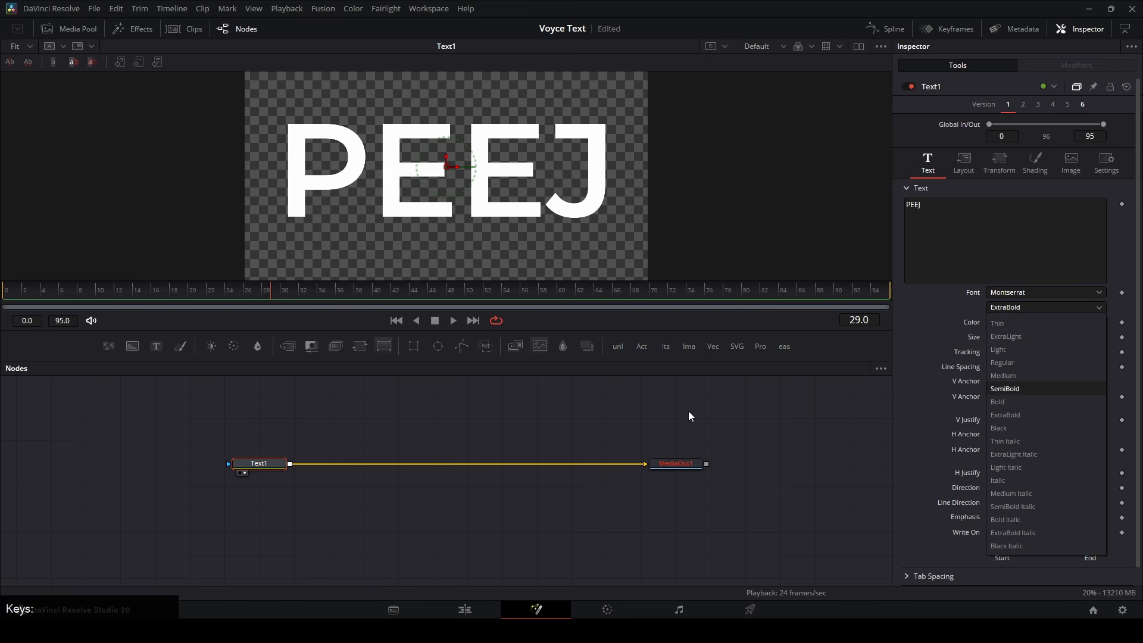
pyautogui.click(1013, 327)
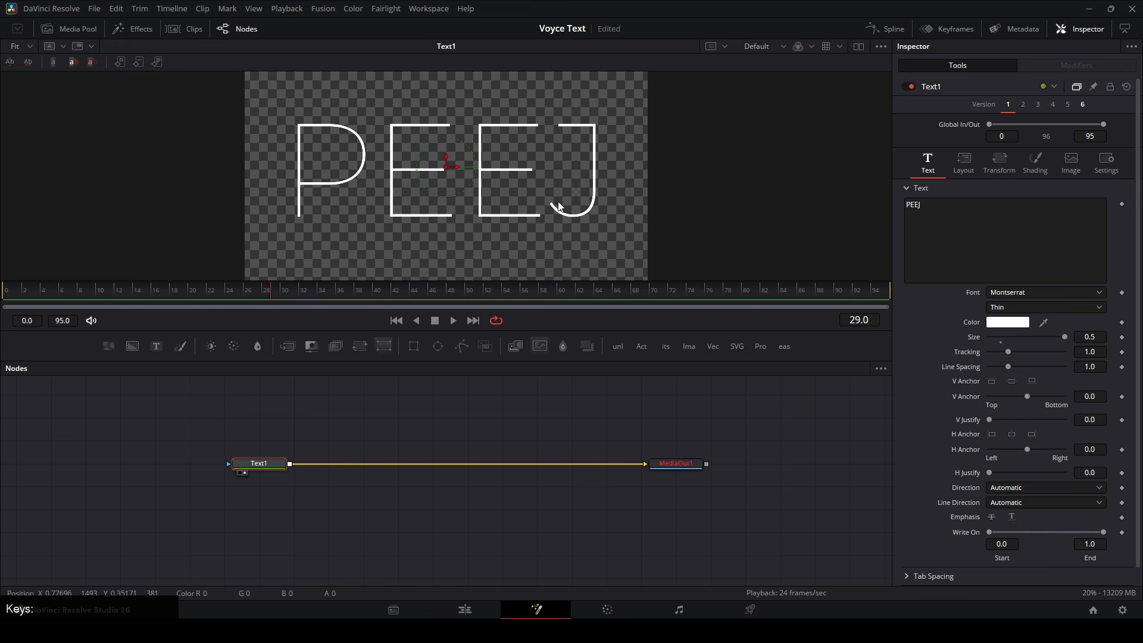
pyautogui.click(276, 455)
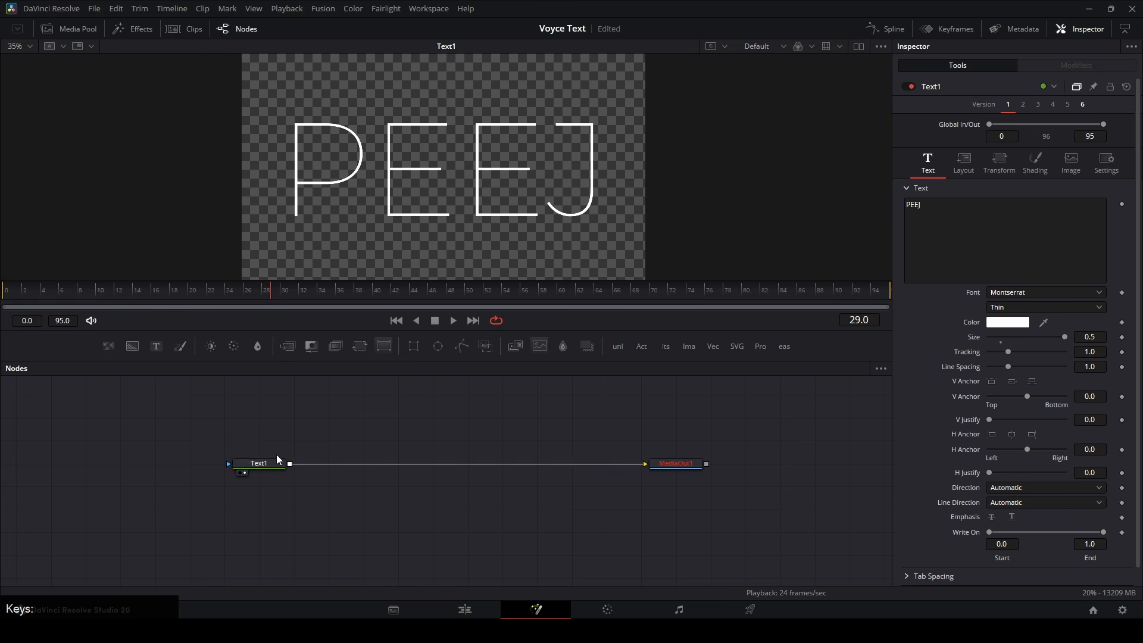
pyautogui.click(276, 462)
pyautogui.click(648, 430)
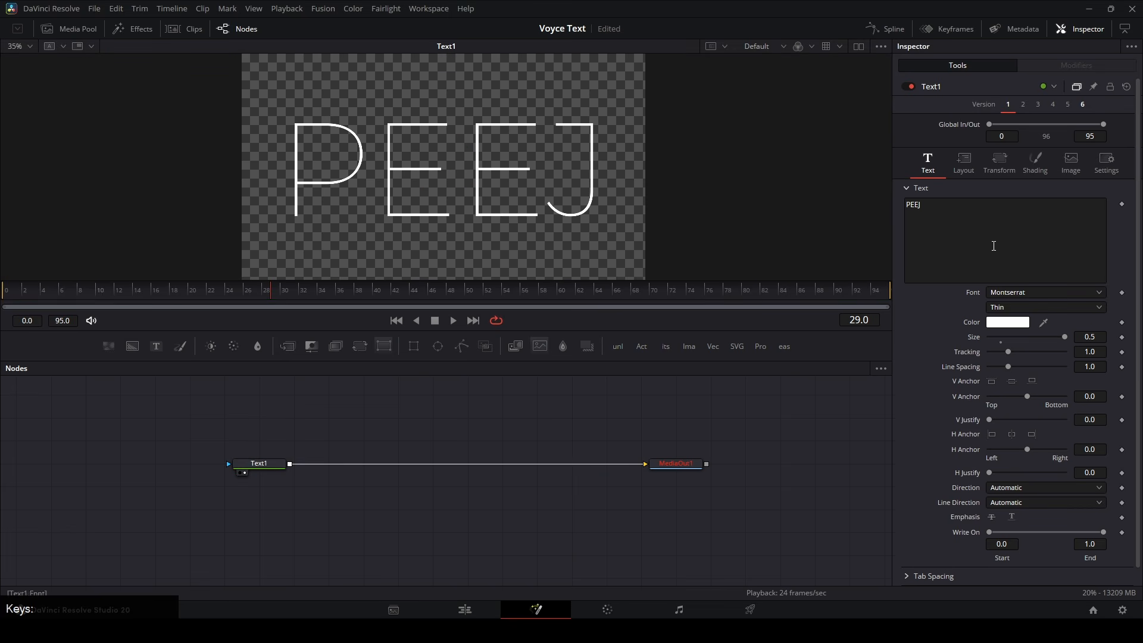
# Step: Stretch Text1's lettering vertically by raising the Y size of its first shading element
pyautogui.click(1041, 169)
pyautogui.scroll(-1, 935, 496)
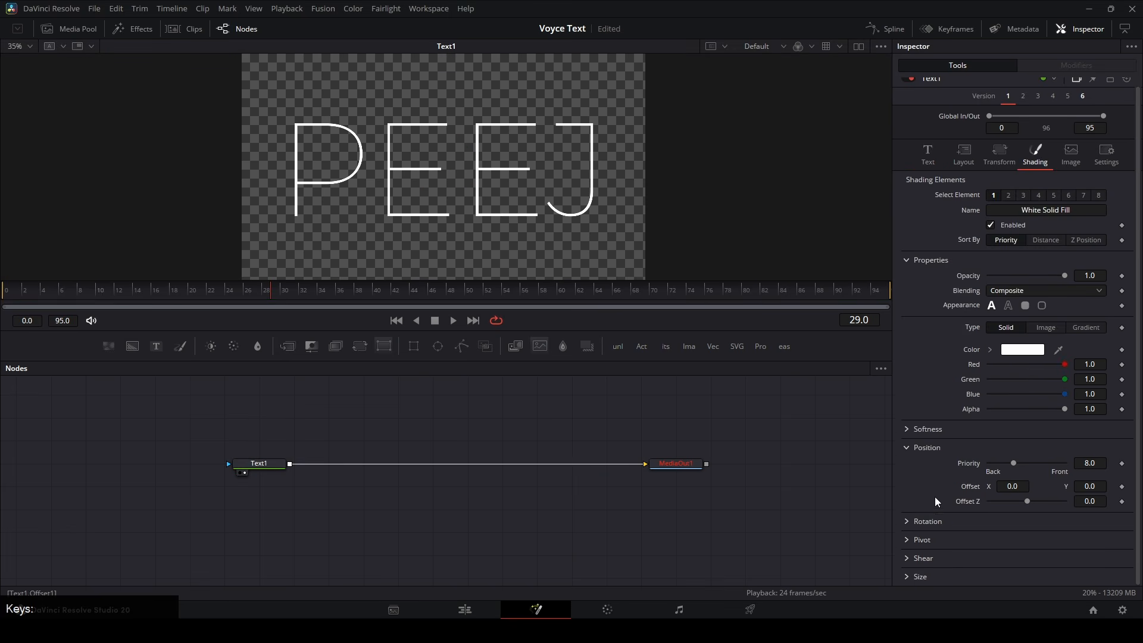
pyautogui.click(910, 576)
pyautogui.scroll(-1, 976, 452)
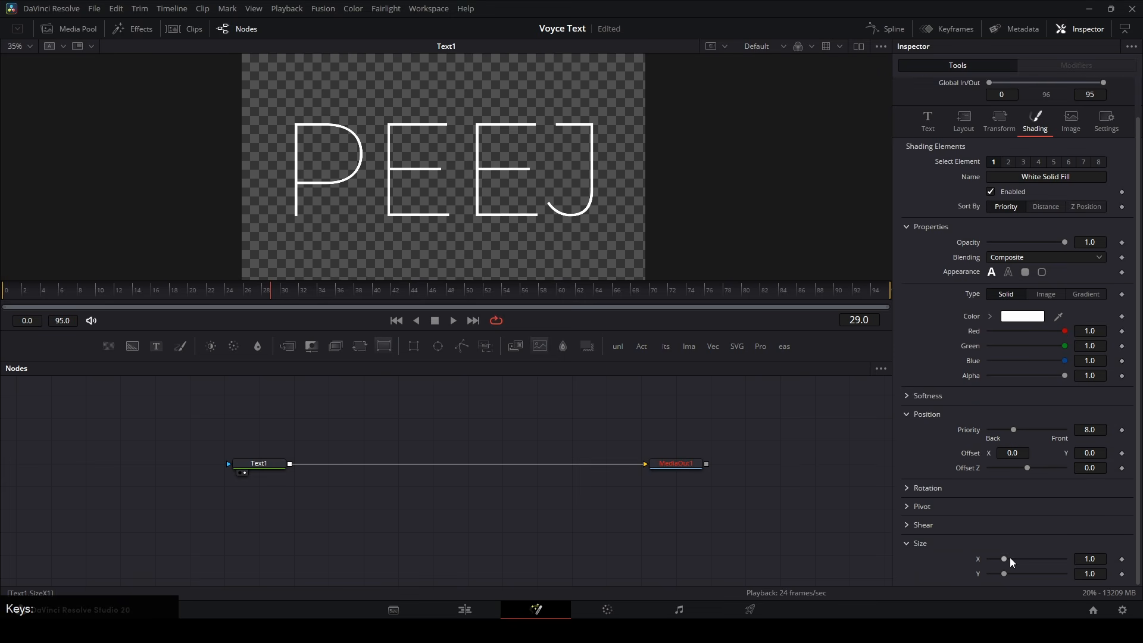
pyautogui.moveTo(1003, 572); pyautogui.dragTo(1016, 574)
# Step: Lower Text1 in the frame by setting its layout center Y to 0.415, using the viewer guides as reference
pyautogui.click(932, 114)
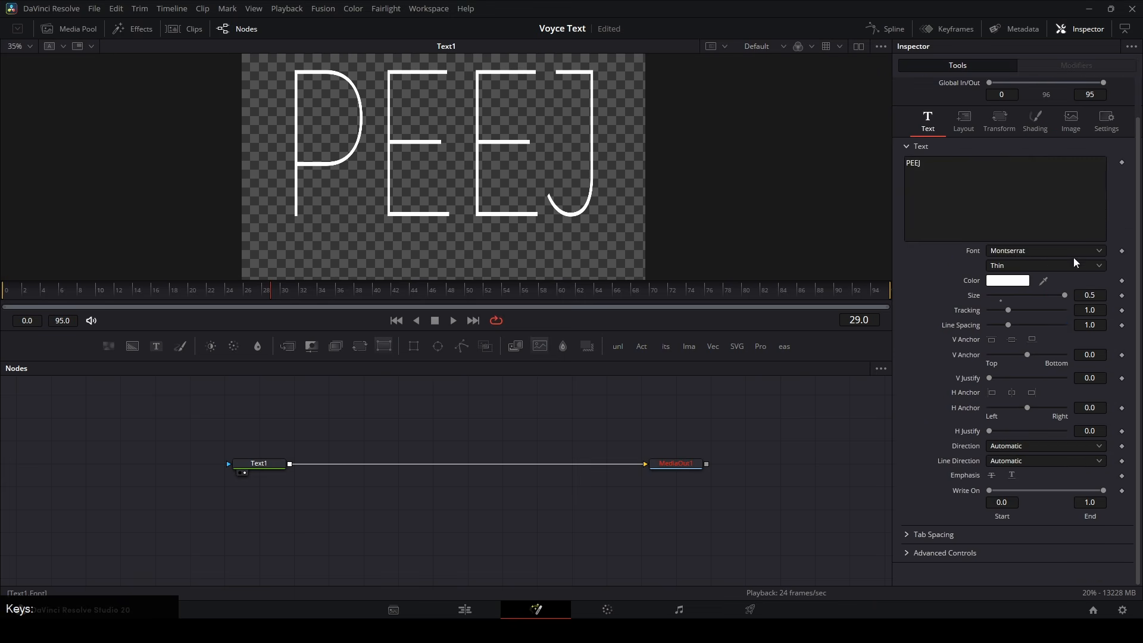
pyautogui.click(964, 119)
pyautogui.moveTo(1089, 177); pyautogui.dragTo(1075, 177)
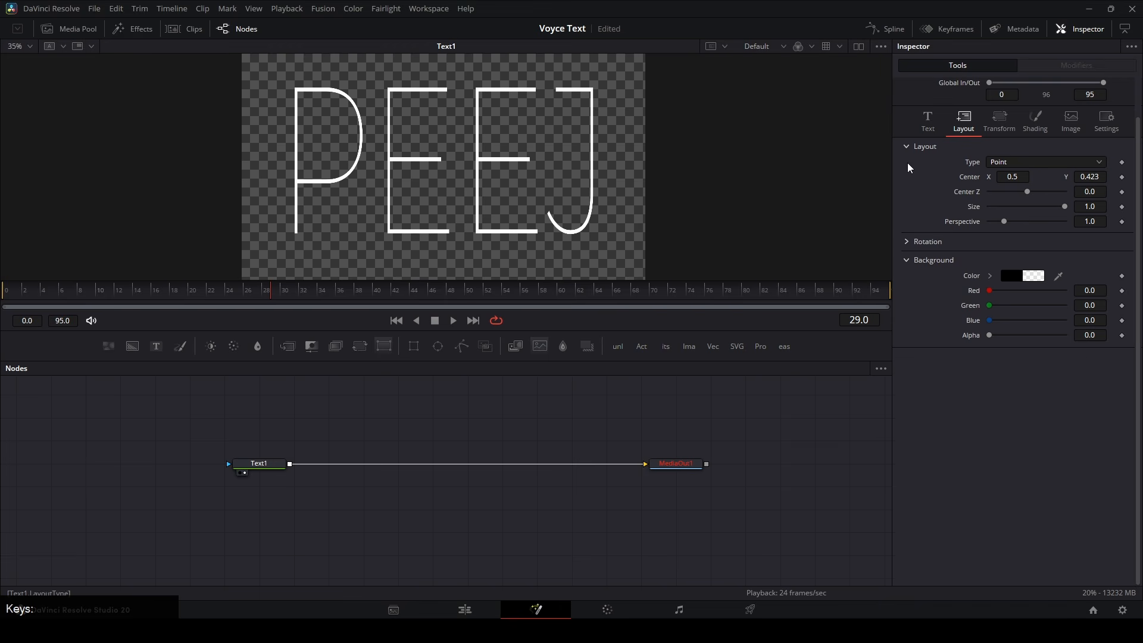
pyautogui.press('g')
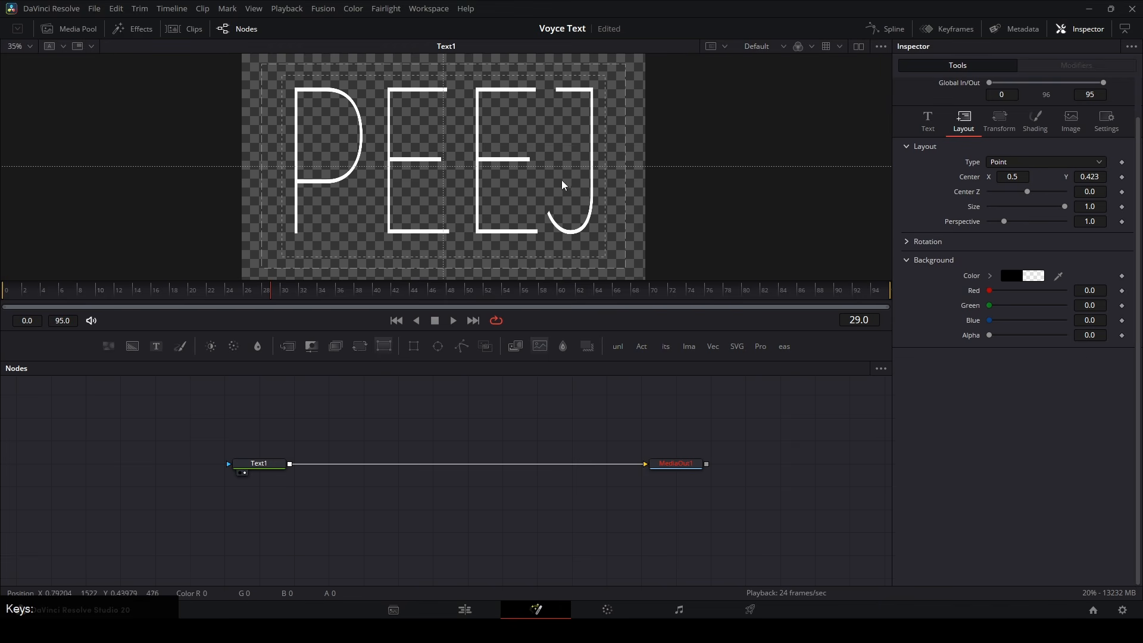
pyautogui.moveTo(1088, 178); pyautogui.dragTo(1084, 178)
pyautogui.press('g')
pyautogui.press('g')
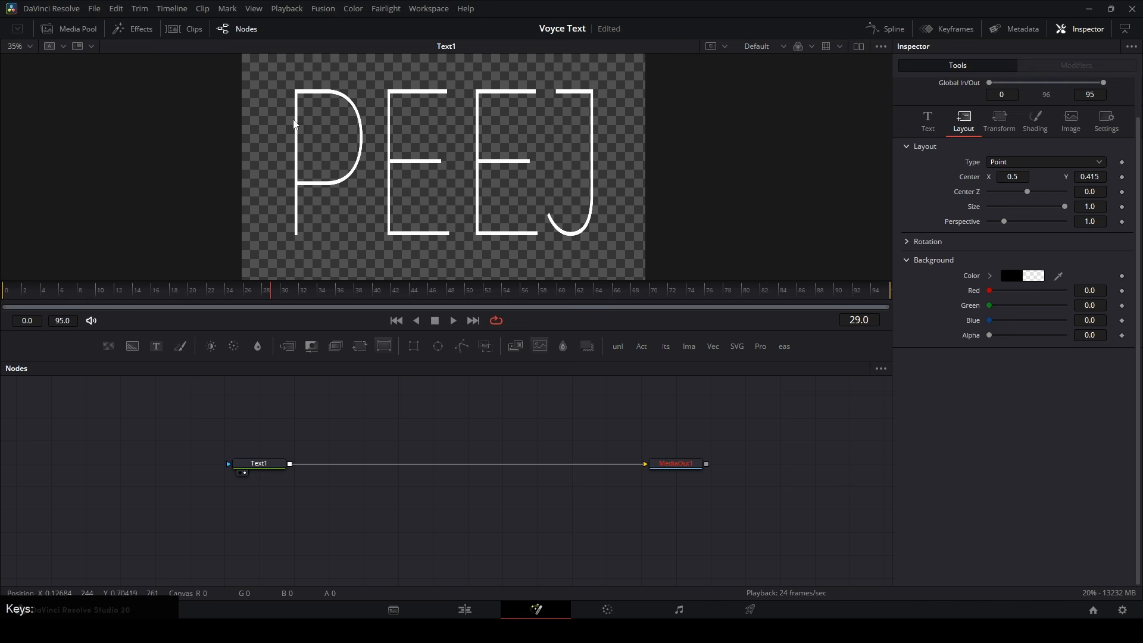
# Step: Add an Erode/Dilate node after Text1, unlock its X/Y amounts and set the X Amount to 0.00213
pyautogui.click(267, 467)
pyautogui.hotkey('shift', 'space')
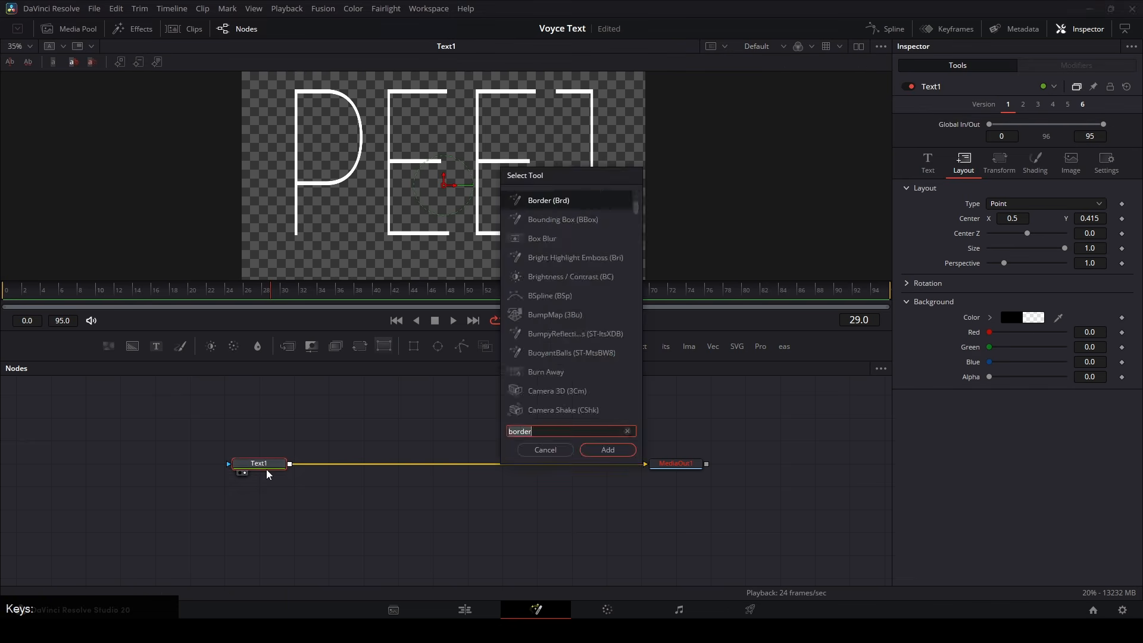
pyautogui.write('ero')
pyautogui.press('Return')
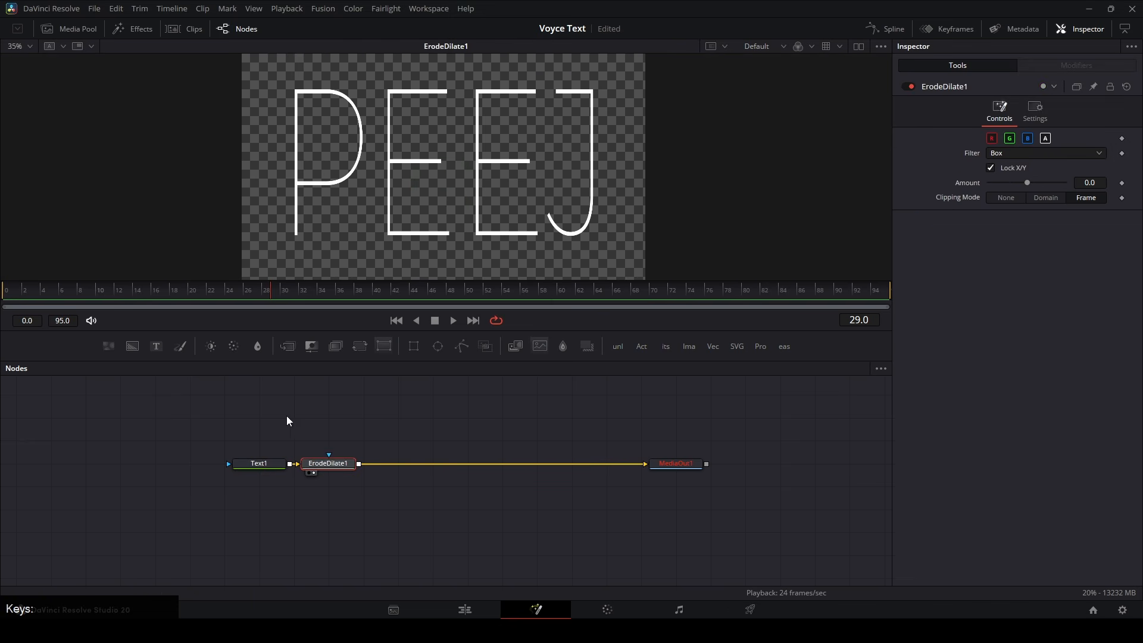
pyautogui.click(1012, 168)
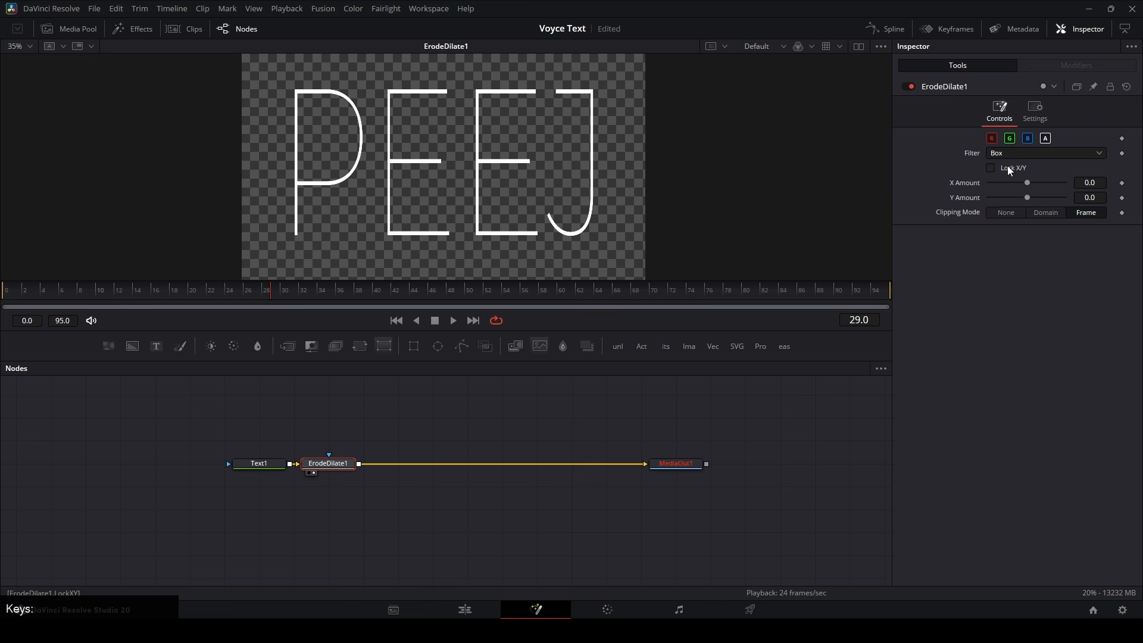
pyautogui.moveTo(1088, 182); pyautogui.dragTo(1101, 183)
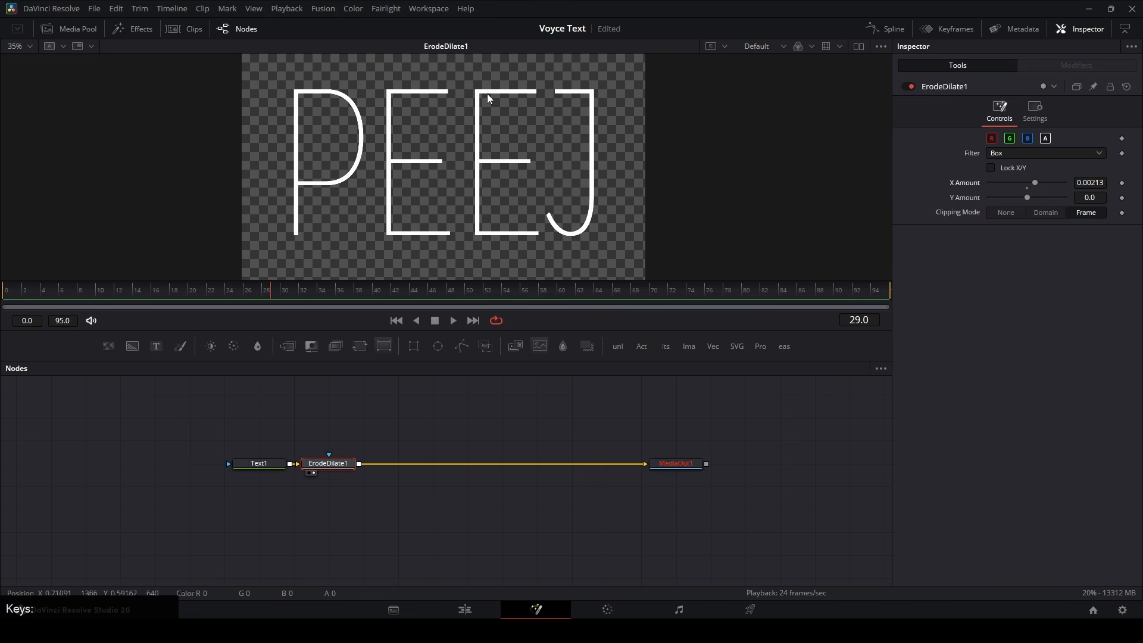
pyautogui.hotkey('ctrl', 's')
# Step: Move Text1 and ErodeDilate1 away, disconnected from MediaOut1, and place a copy of Text1 below ErodeDilate1
pyautogui.moveTo(250, 421); pyautogui.dragTo(216, 406)
pyautogui.click(125, 399)
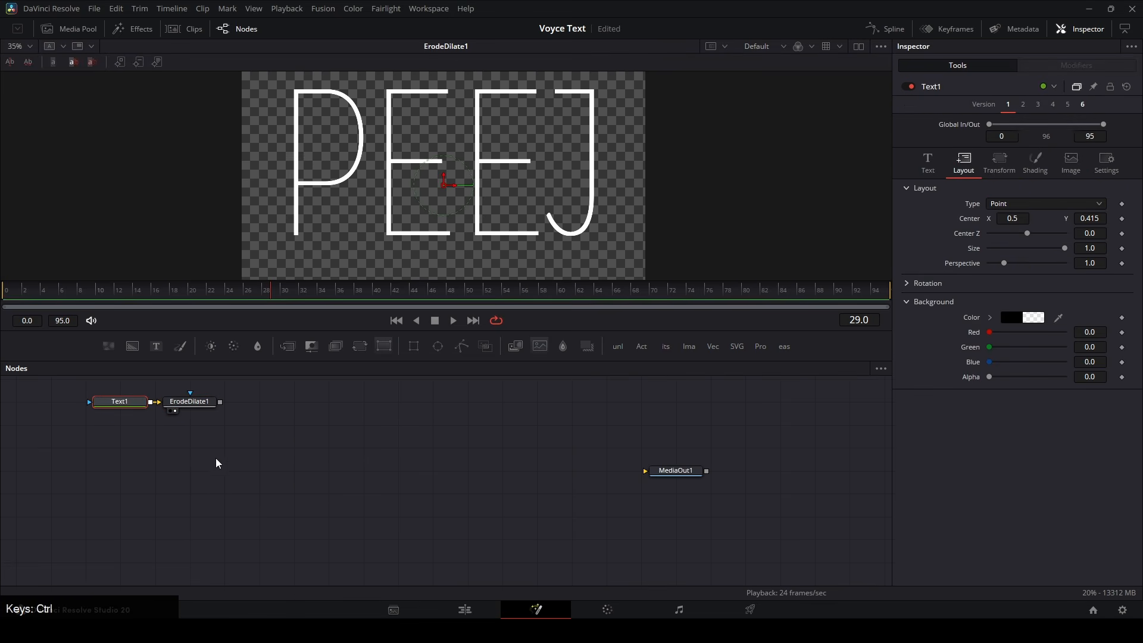
pyautogui.hotkey('ctrl', 'c')
pyautogui.hotkey('ctrl', 'v')
pyautogui.moveTo(229, 470); pyautogui.dragTo(194, 473)
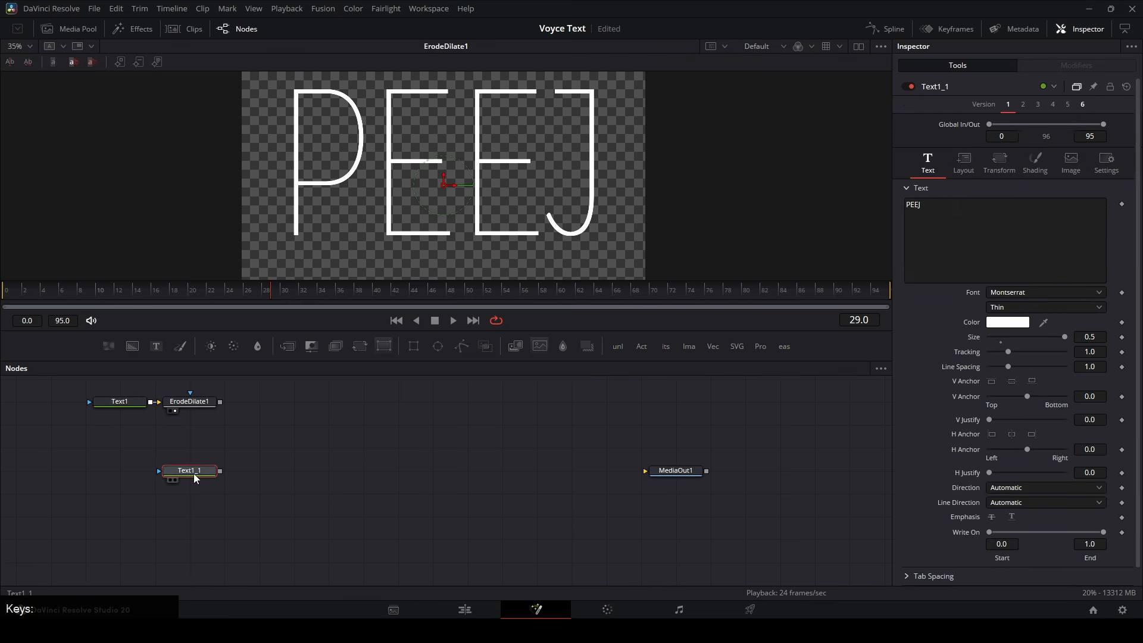
# Step: Reset Text1_1's shading Y size to 1.0 and set its Montserrat font style to Black
pyautogui.click(1036, 162)
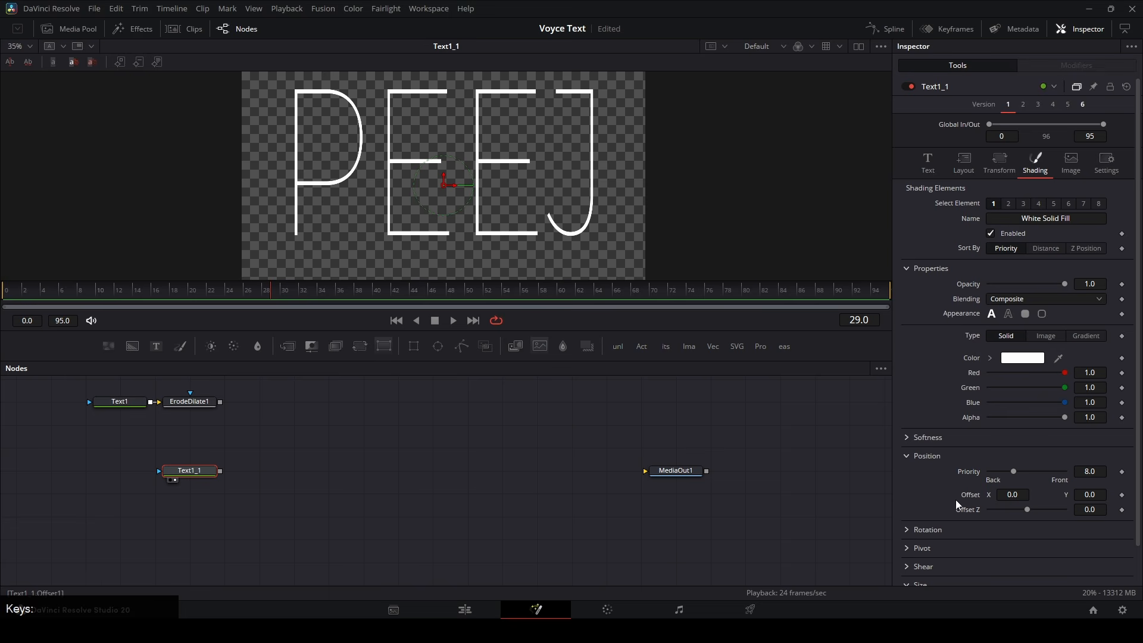
pyautogui.scroll(-1, 915, 560)
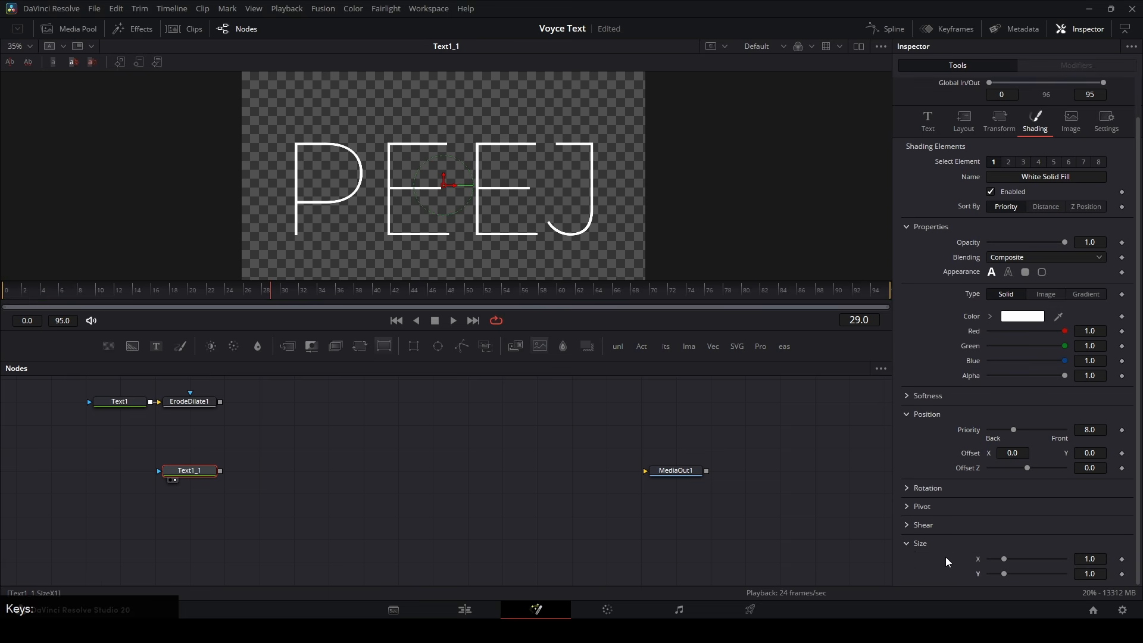
pyautogui.scroll(1, 982, 357)
pyautogui.click(928, 161)
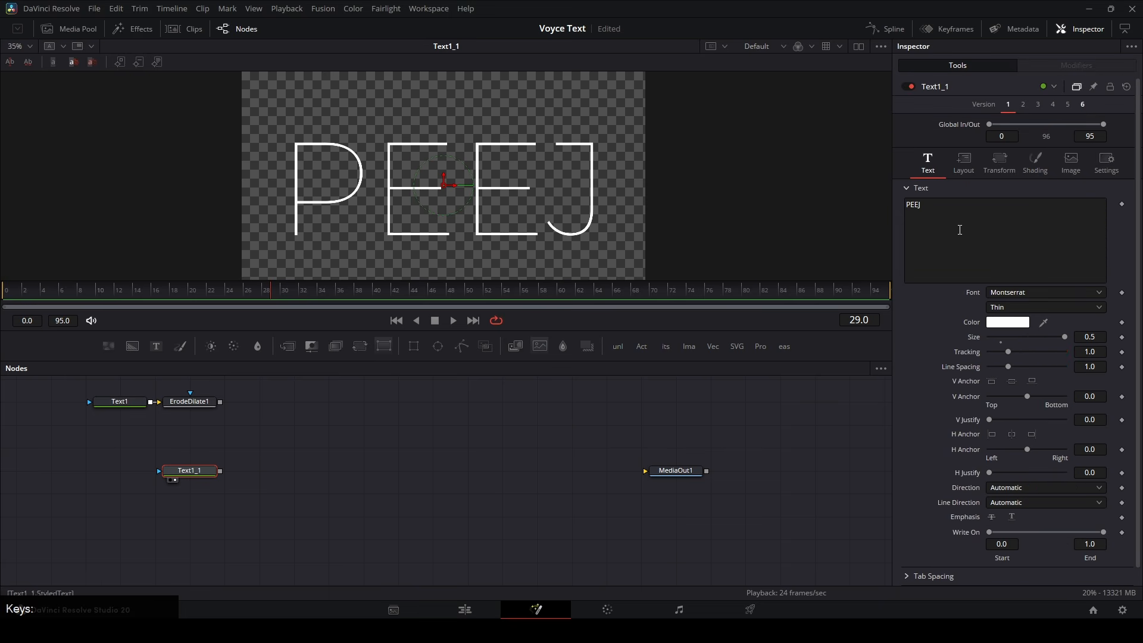
pyautogui.click(1026, 308)
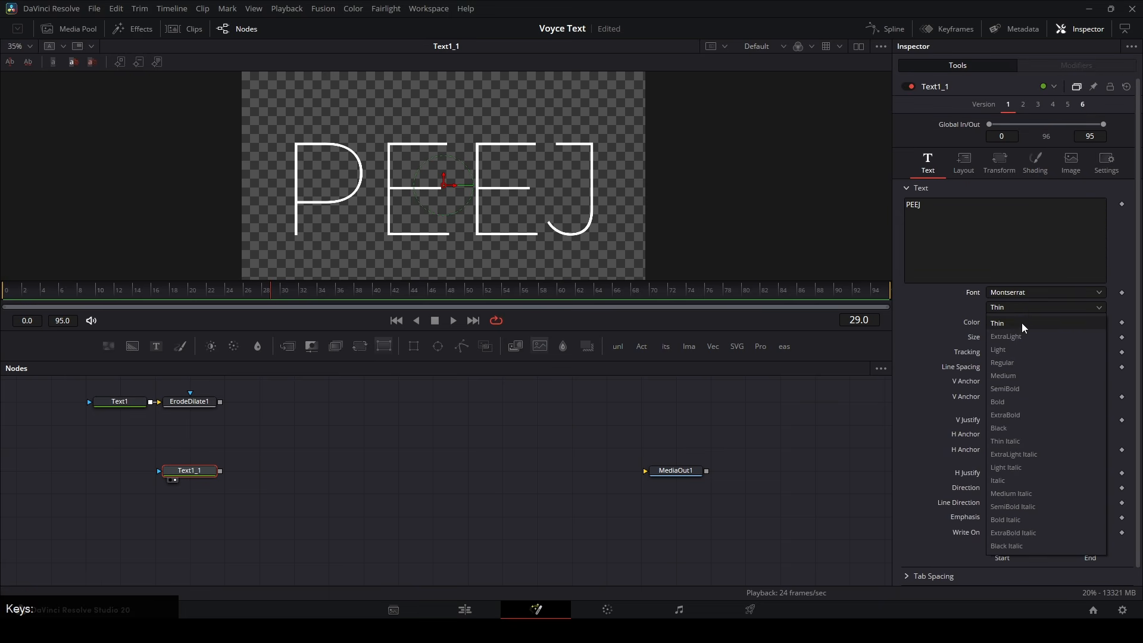
pyautogui.click(1023, 428)
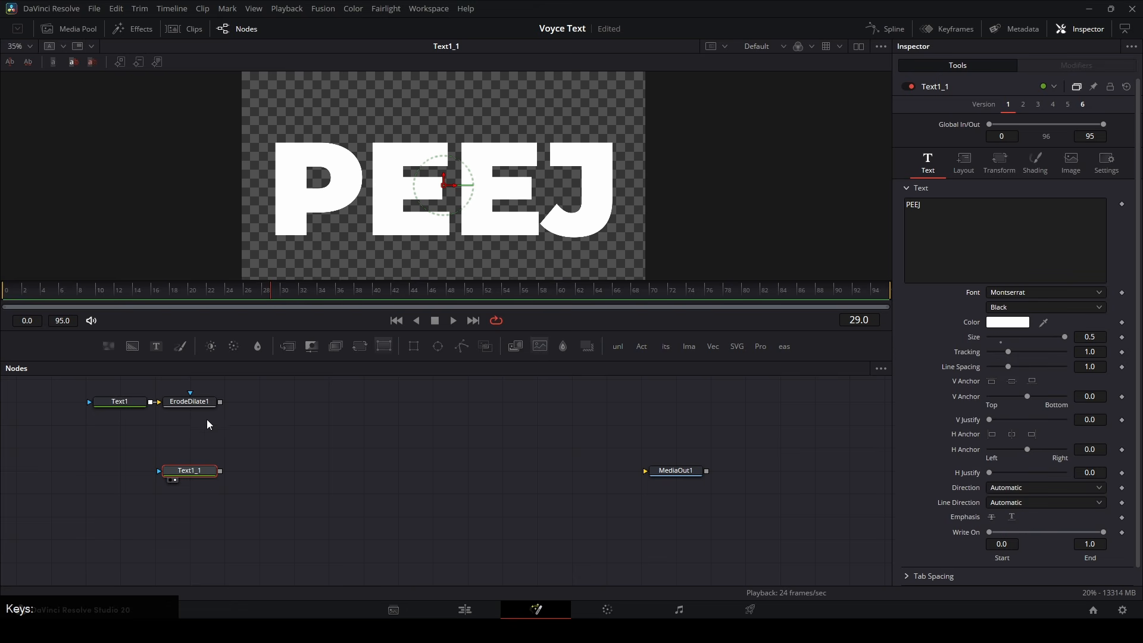
# Step: Raise Text1_1 to the vertical center of the frame, using the viewer guides as reference
pyautogui.click(205, 404)
pyautogui.click(205, 471)
pyautogui.hotkey('ctrl', 'f')
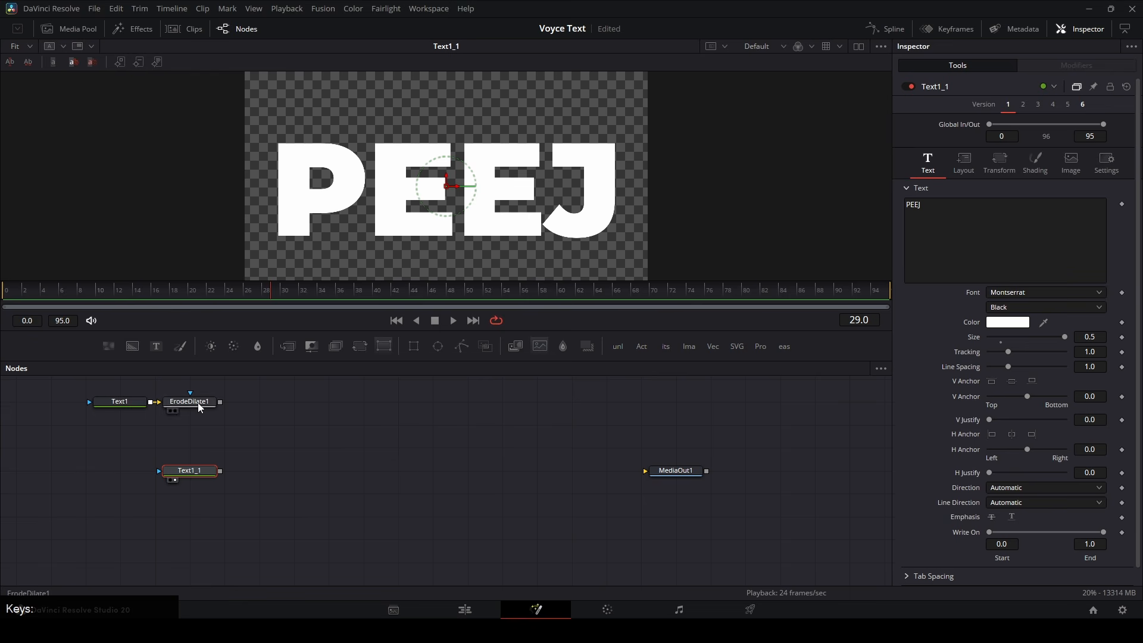
pyautogui.moveTo(446, 181); pyautogui.dragTo(446, 167)
pyautogui.click(964, 161)
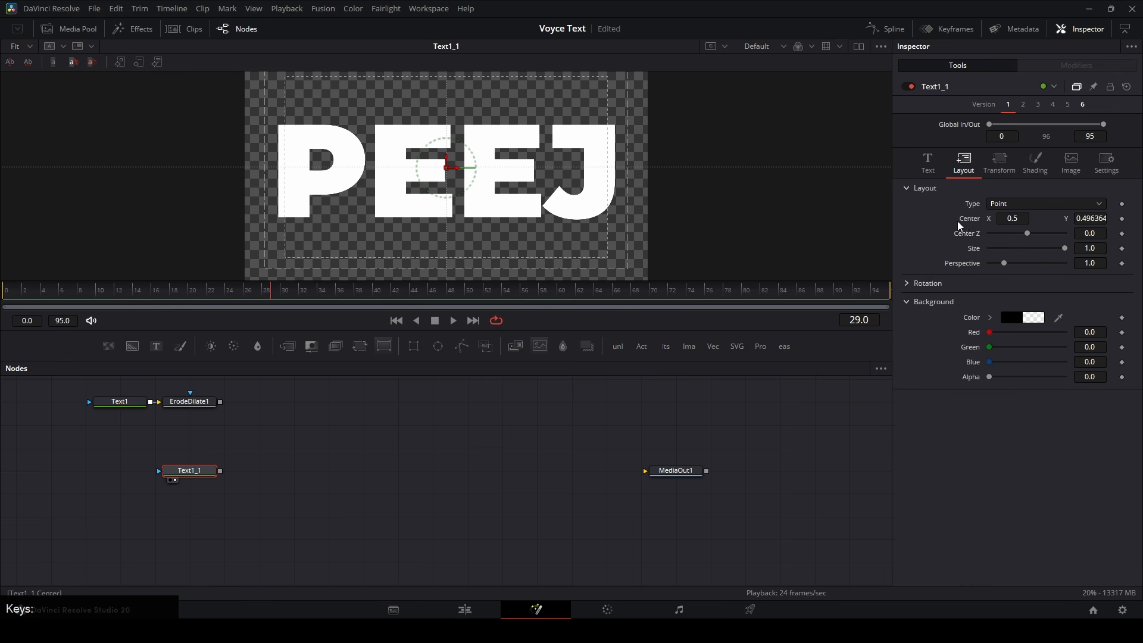
pyautogui.click(928, 162)
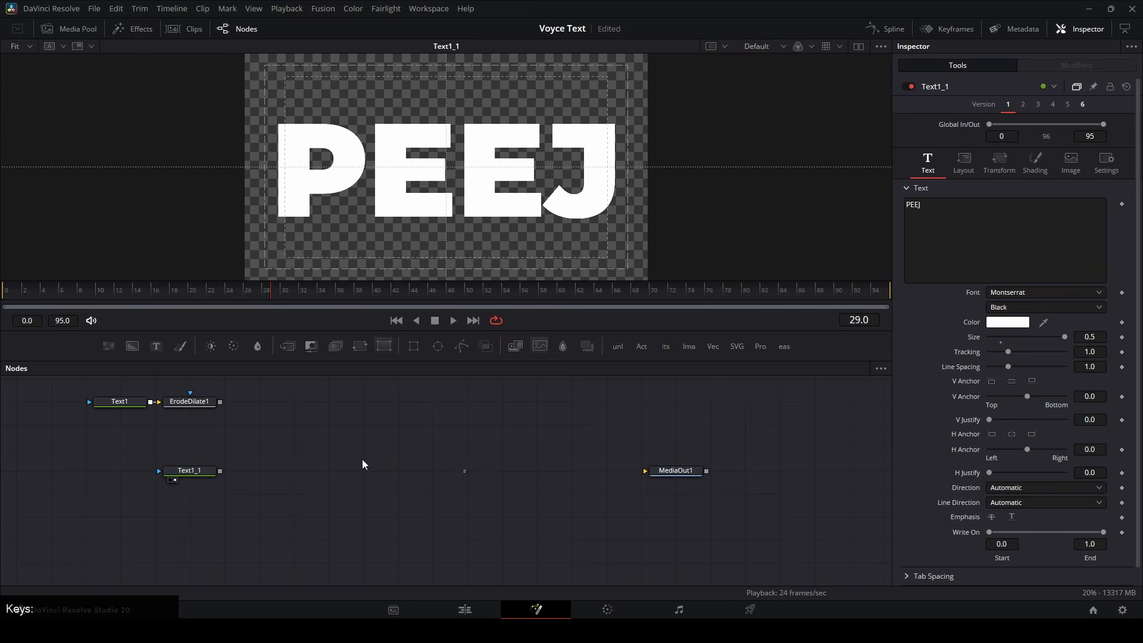
# Step: Compare the ErodeDilate1 and Text1_1 positions and set Text1's layout center Y to 0.39
pyautogui.click(205, 405)
pyautogui.click(202, 472)
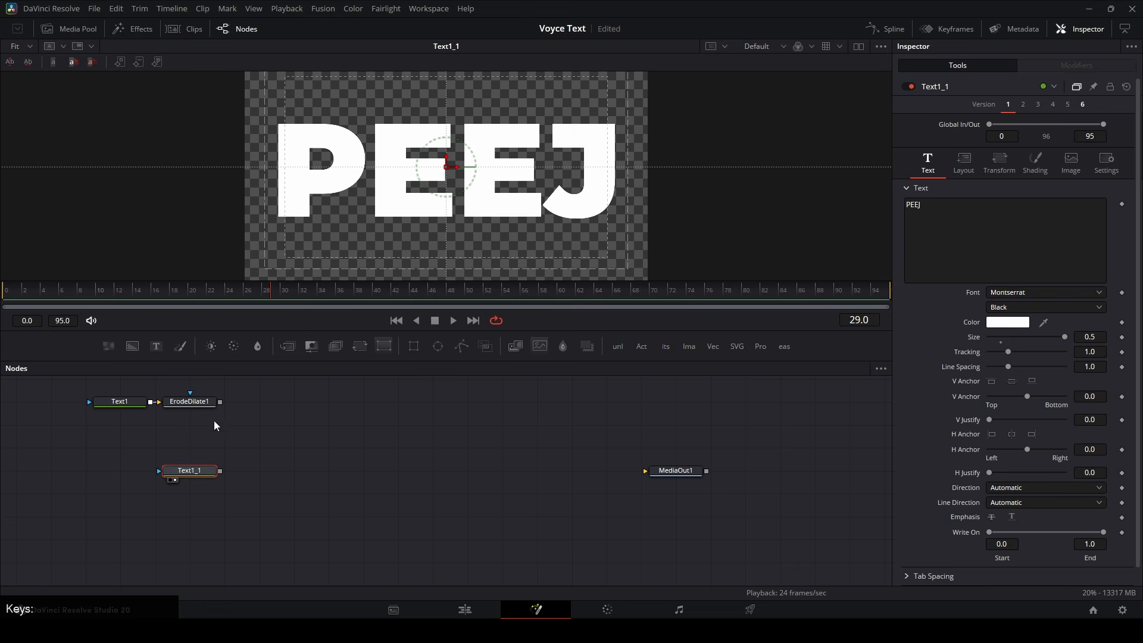
pyautogui.click(211, 402)
pyautogui.click(207, 471)
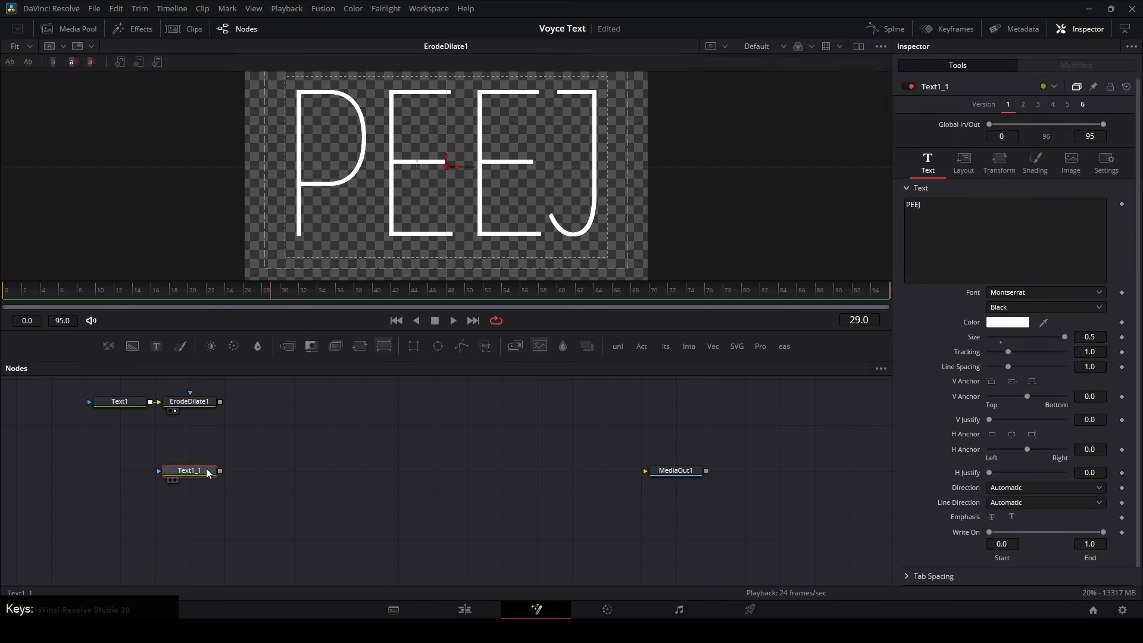
pyautogui.press('2')
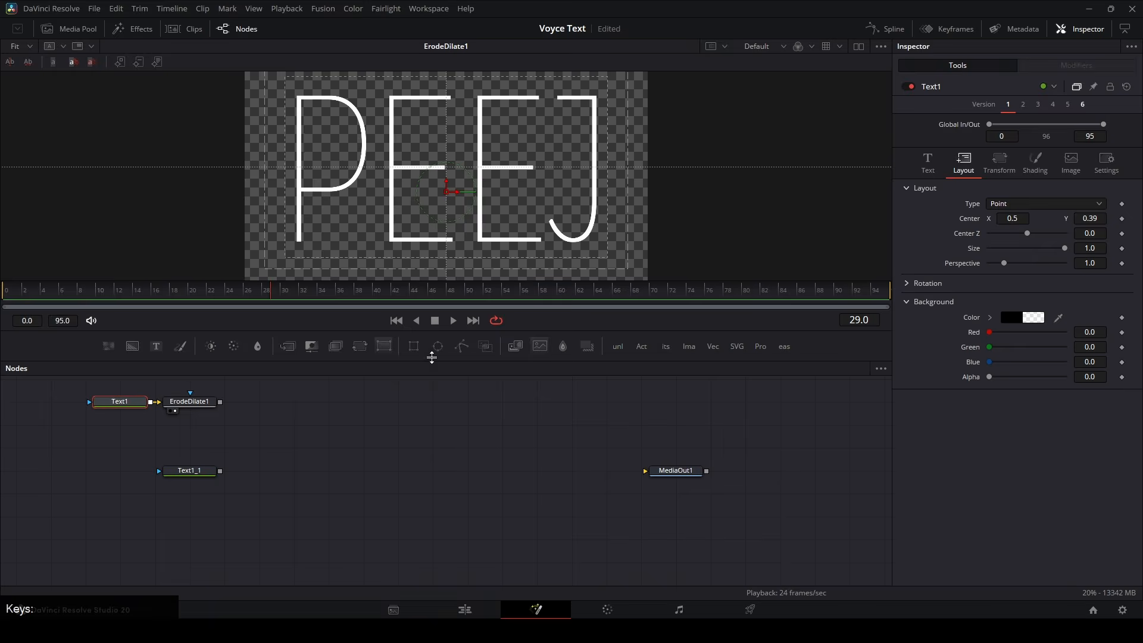
# Step: Show ErodeDilate1 in two side-by-side viewers and run the VectorSnapshot script on it
pyautogui.hotkey('ctrl', '1')
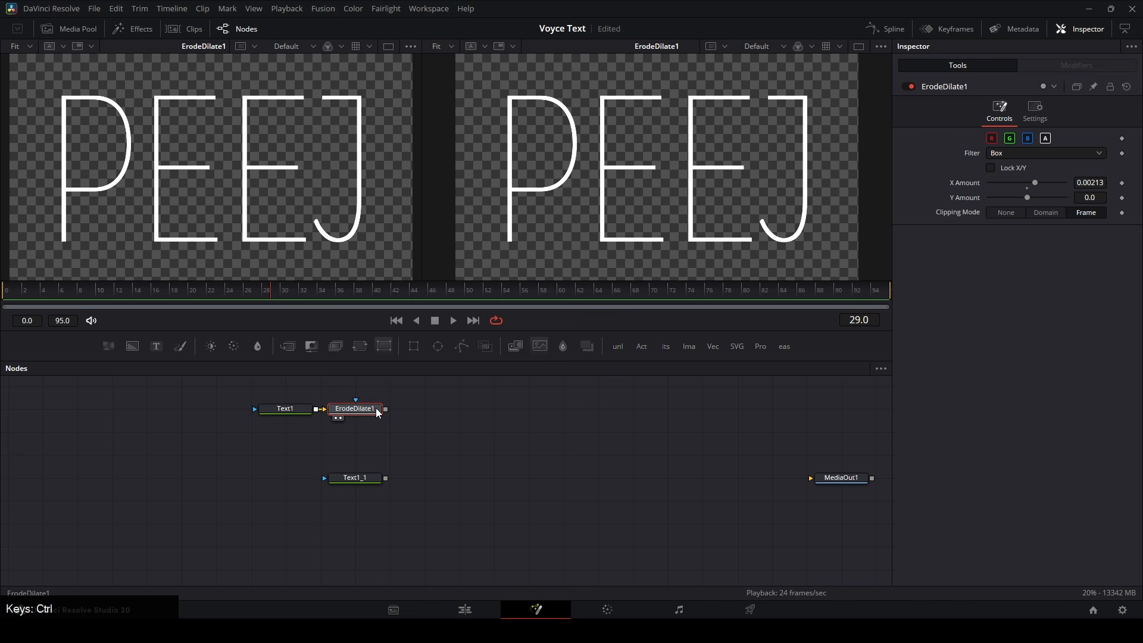
pyautogui.hotkey('ctrl', 'shift', 'space')
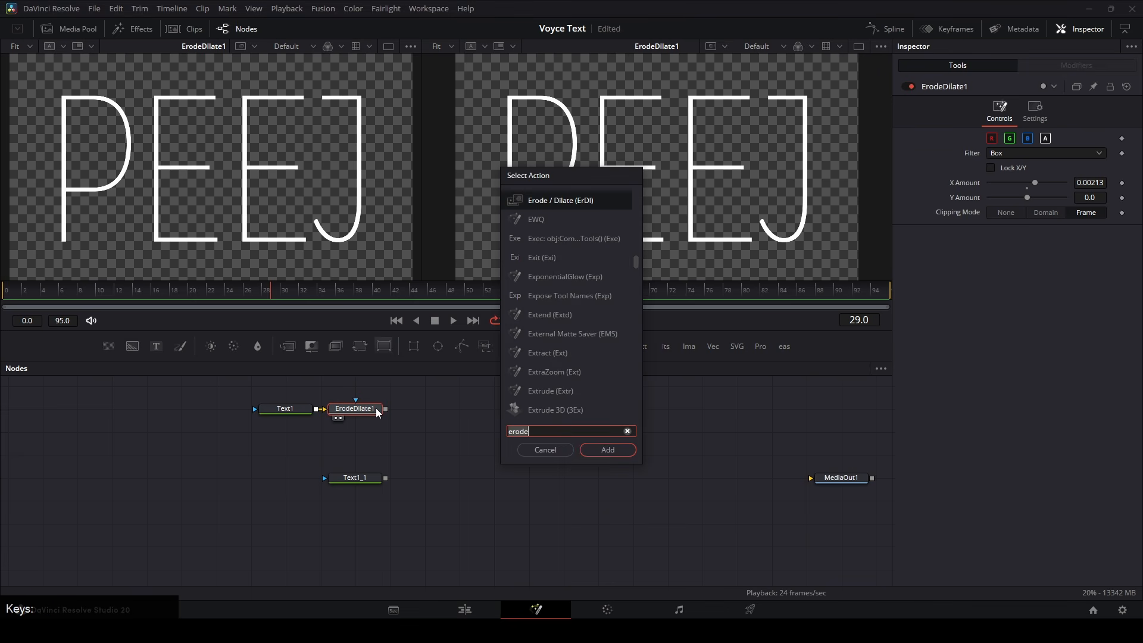
pyautogui.press('BackSpace')
pyautogui.press('BackSpace')
pyautogui.press('BackSpace')
pyautogui.press('BackSpace')
pyautogui.press('BackSpace')
pyautogui.write('vectort')
pyautogui.press('BackSpace')
pyautogui.write('i')
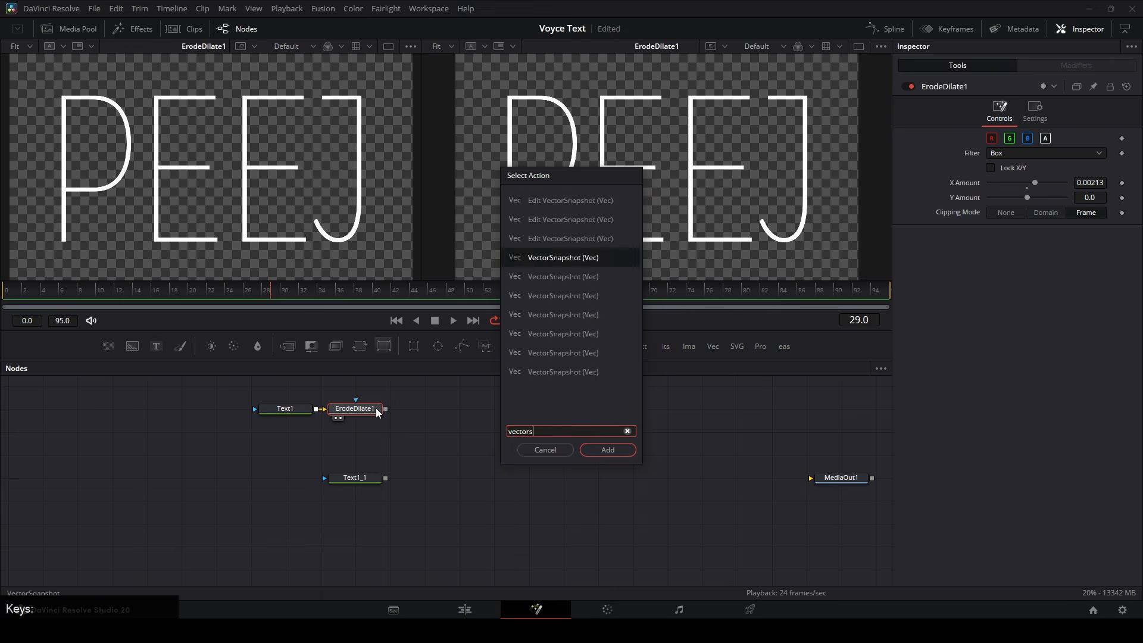
pyautogui.press('Return')
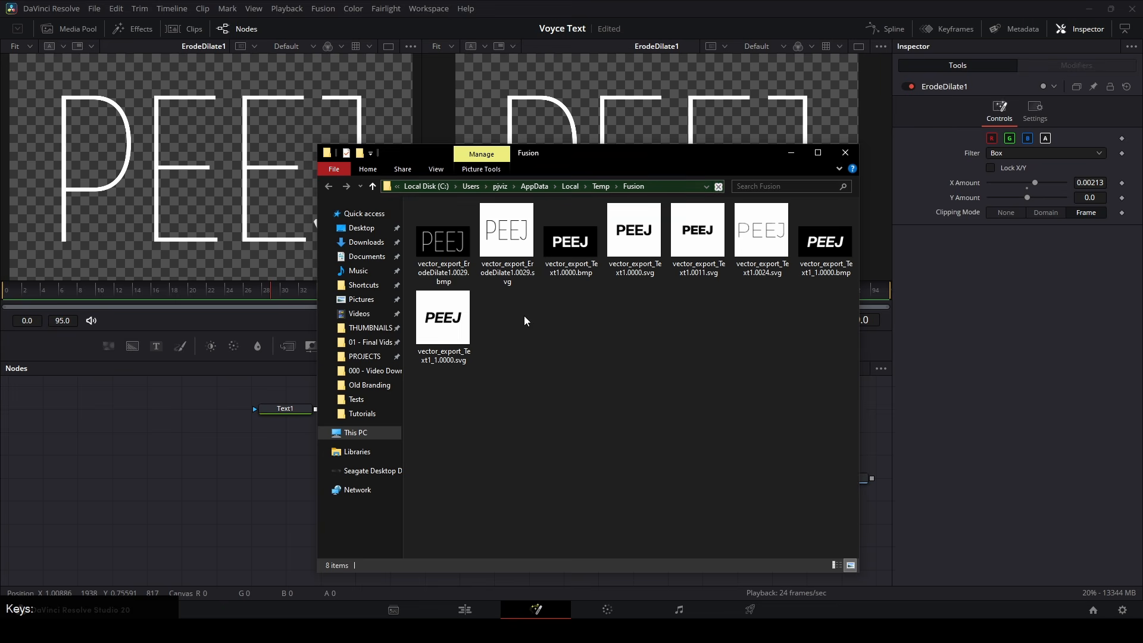
# Step: Check the exported ErodeDilate1 SVG in the Fusion temp folder and copy the folder's address as text
pyautogui.moveTo(413, 394); pyautogui.dragTo(809, 226)
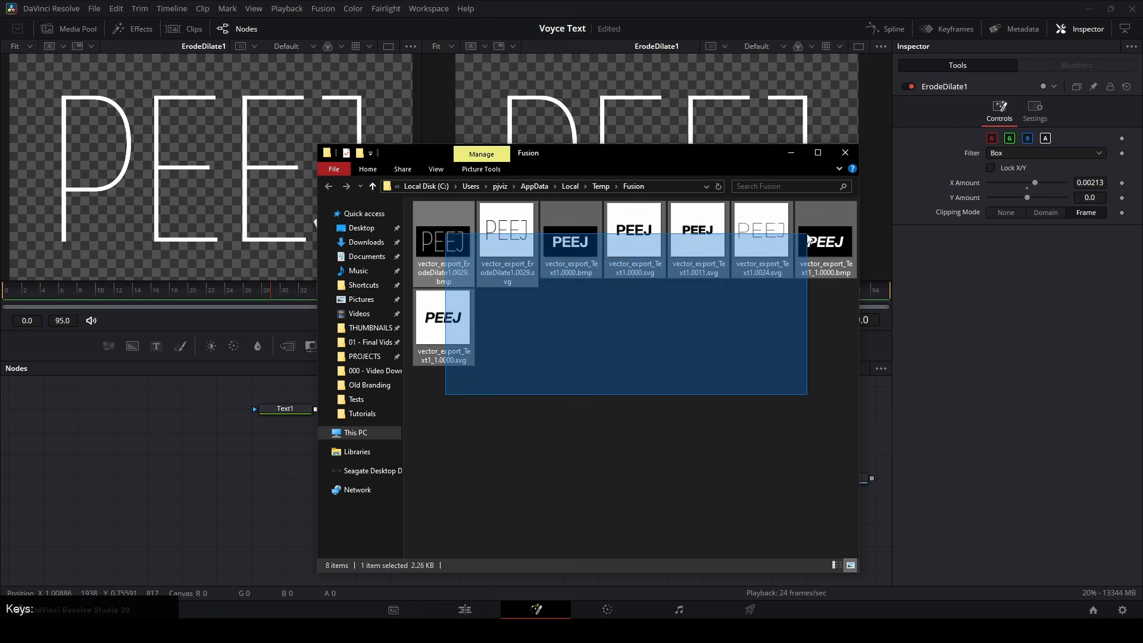
pyautogui.click(739, 332)
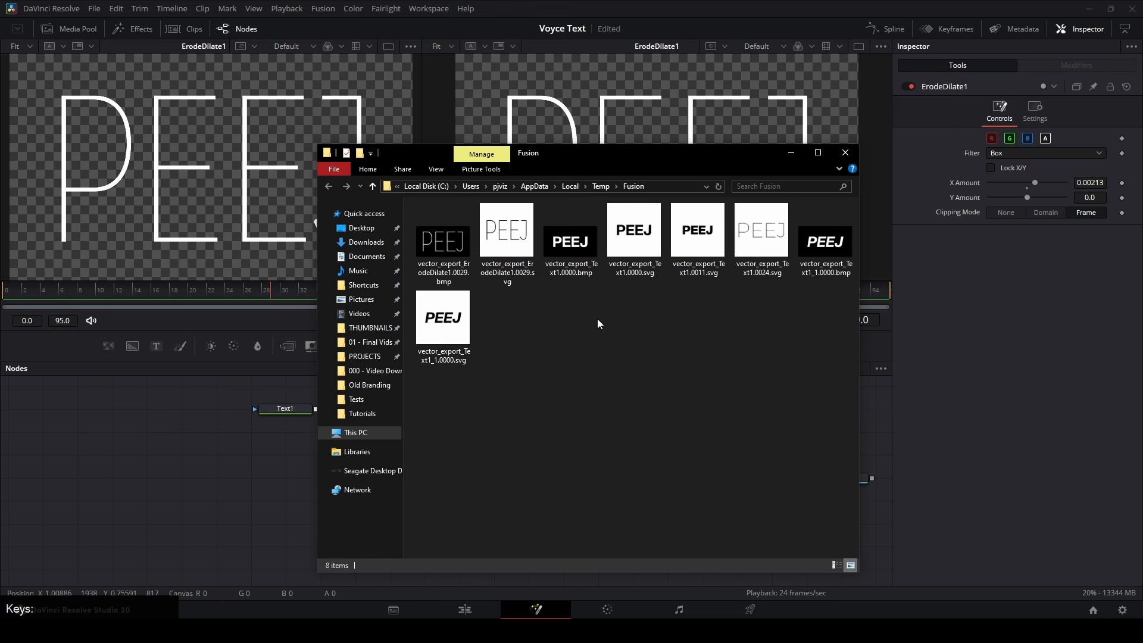
pyautogui.click(512, 250)
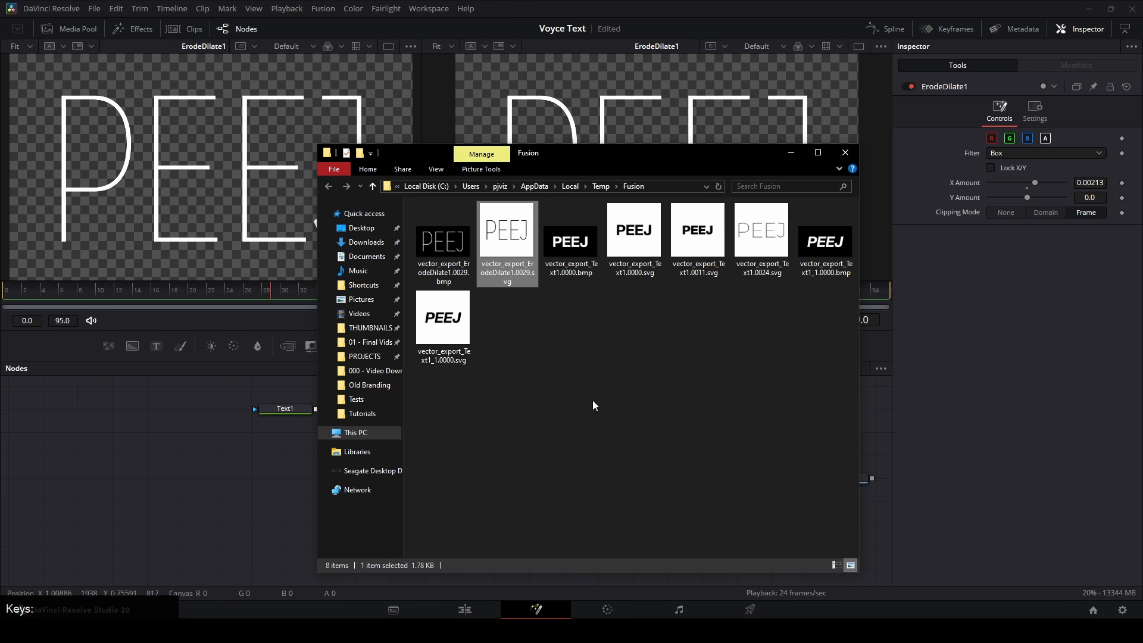
pyautogui.rightClick(667, 187)
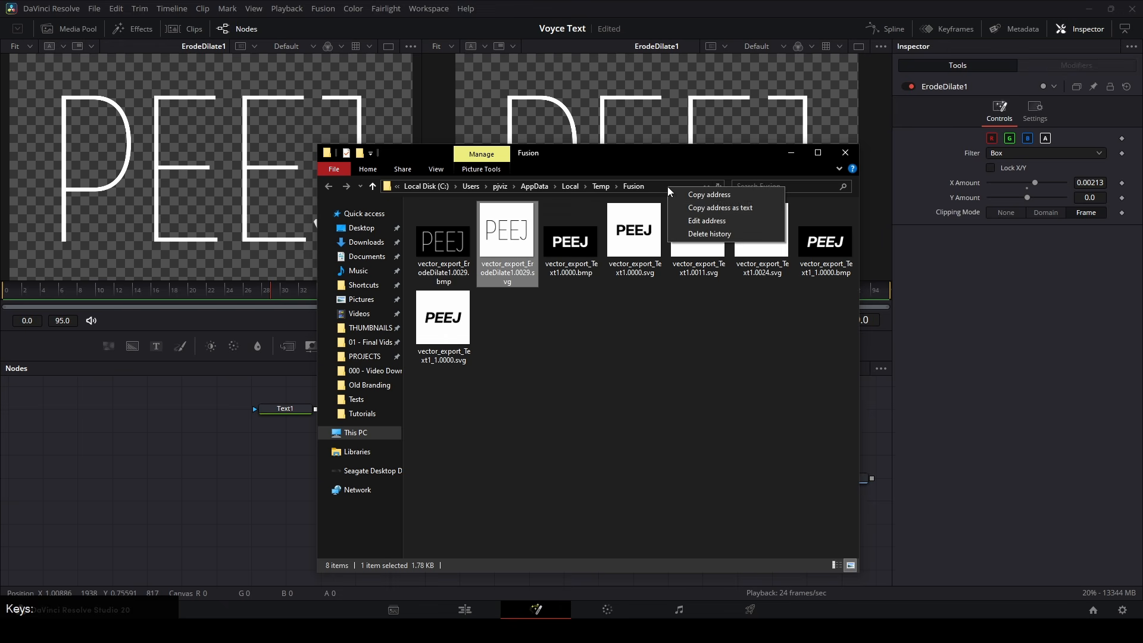
pyautogui.click(704, 207)
pyautogui.click(693, 384)
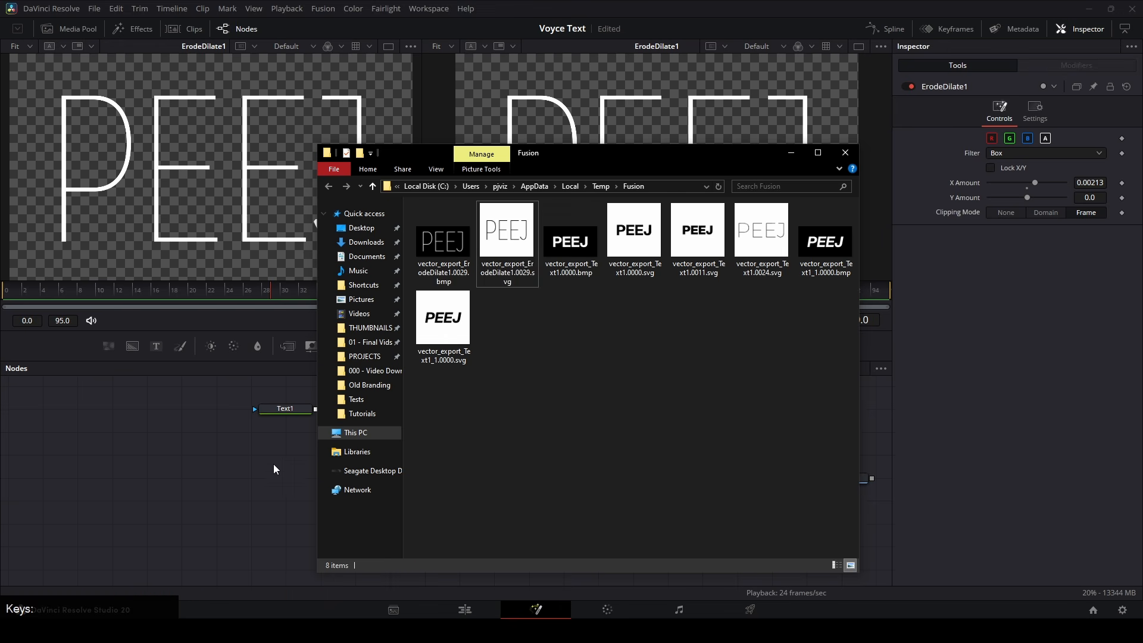
# Step: Return to the DaVinci Resolve node graph and export Text1_1 as an SVG with the VectorSnapshot script
pyautogui.click(209, 481)
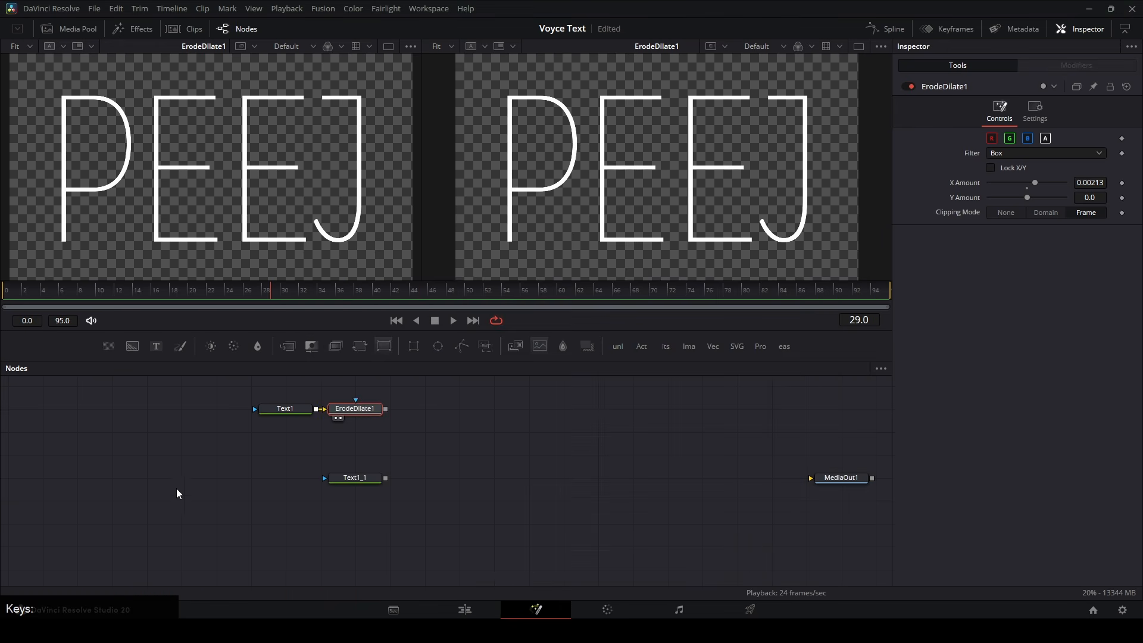
pyautogui.click(361, 482)
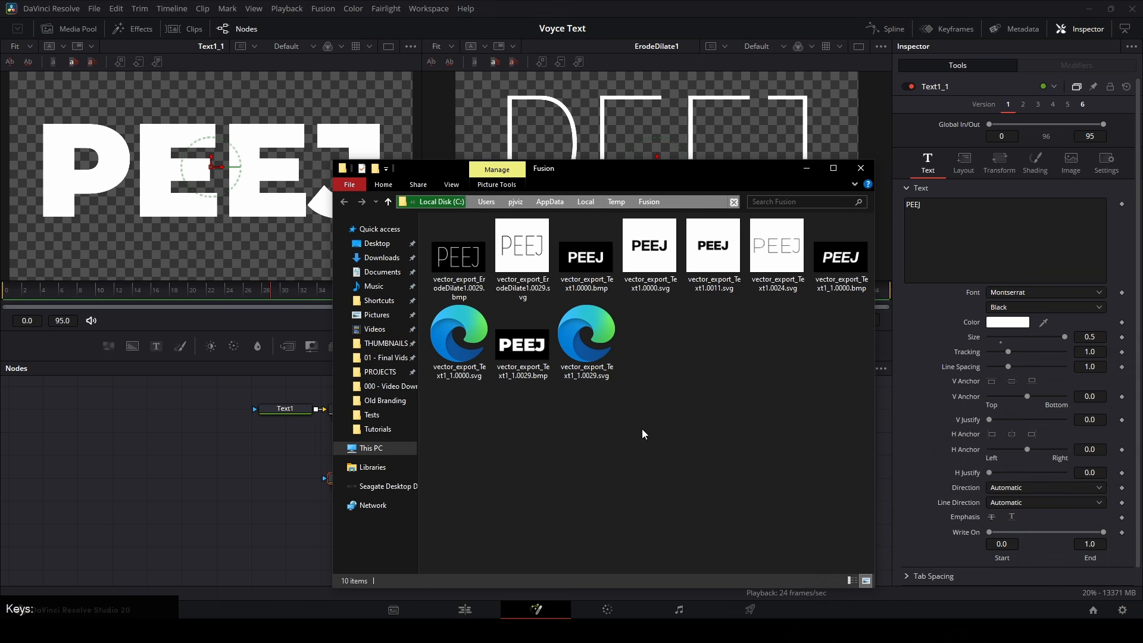
pyautogui.click(261, 419)
# Step: Start an SVG import at an empty spot in the node graph and open the copied Temp\Fusion folder for it
pyautogui.moveTo(473, 427); pyautogui.dragTo(346, 429)
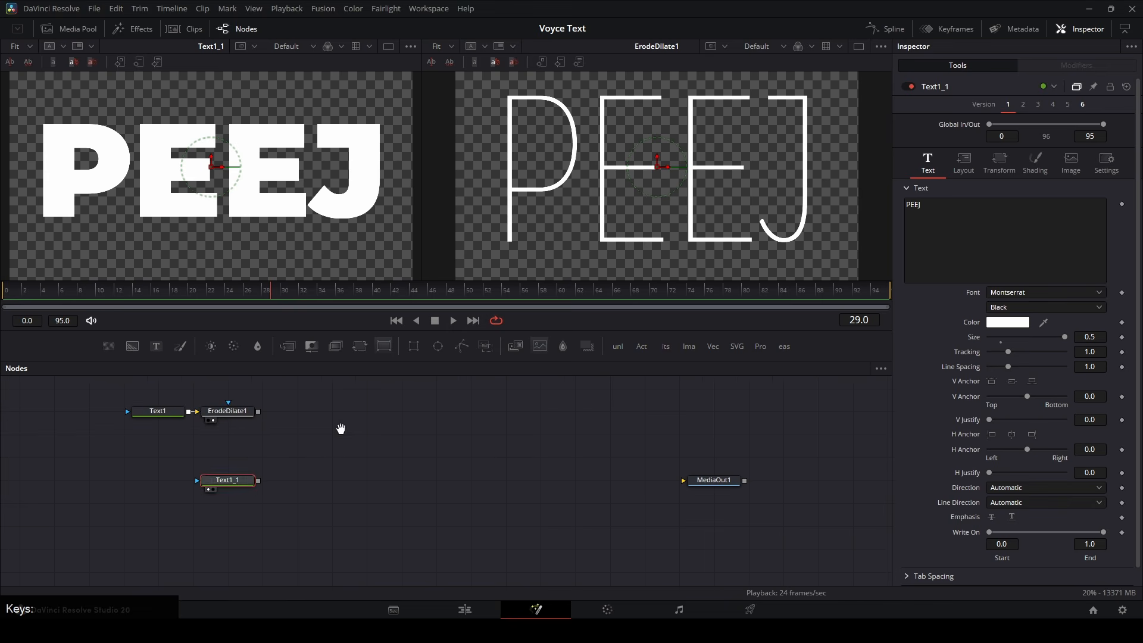
pyautogui.click(344, 428)
pyautogui.click(326, 8)
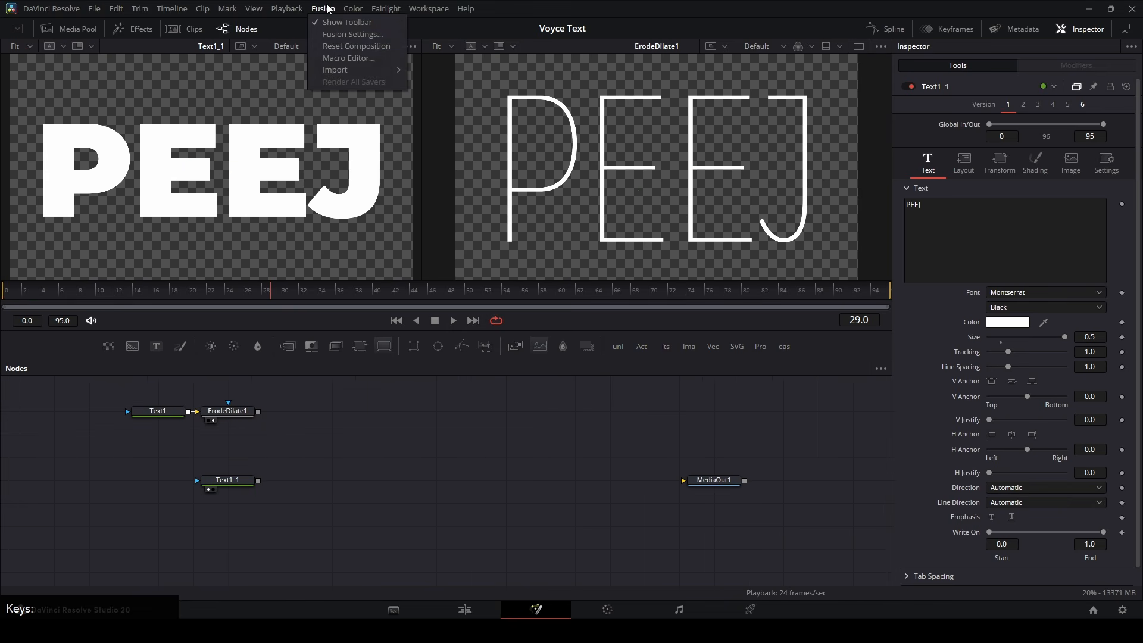
pyautogui.moveTo(359, 72)
pyautogui.click(435, 117)
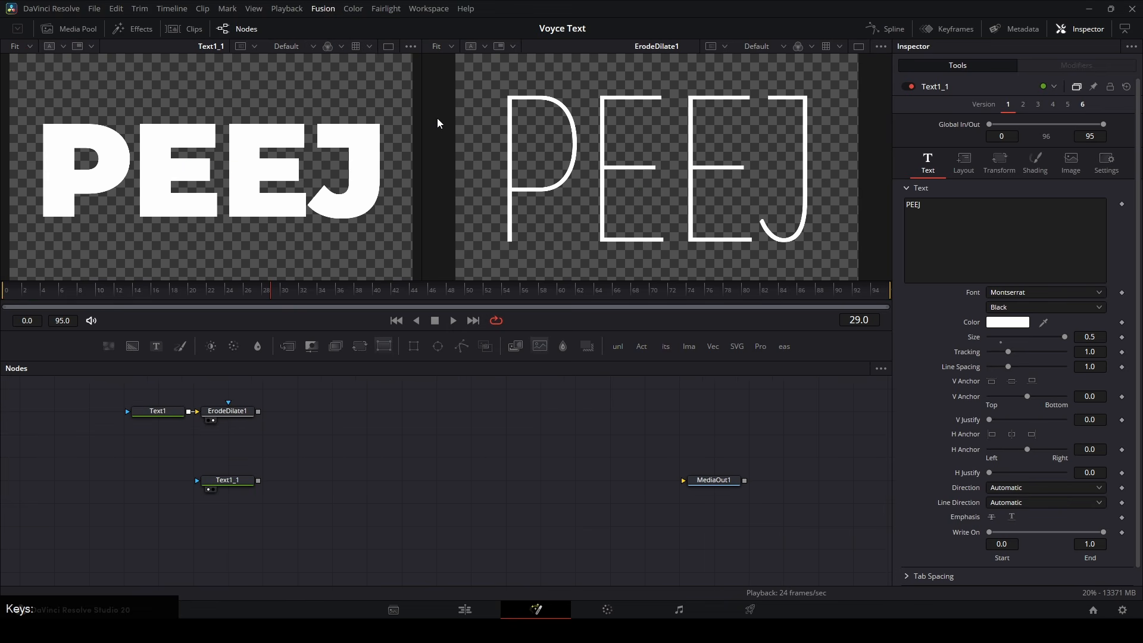
pyautogui.rightClick(276, 31)
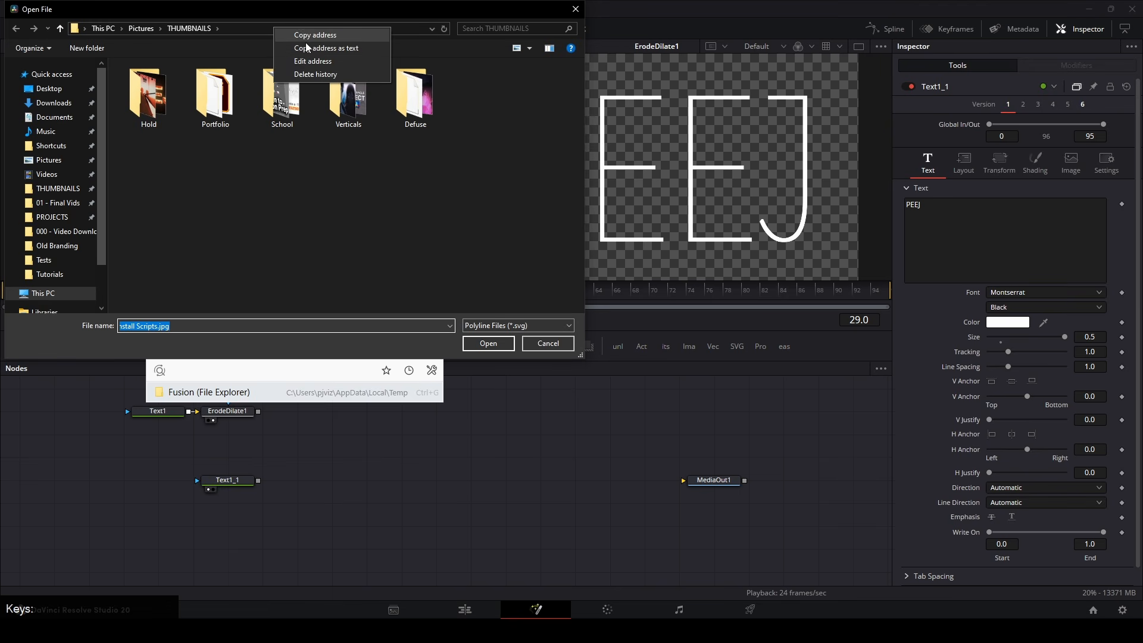
pyautogui.click(403, 33)
pyautogui.hotkey('ctrl', 'v')
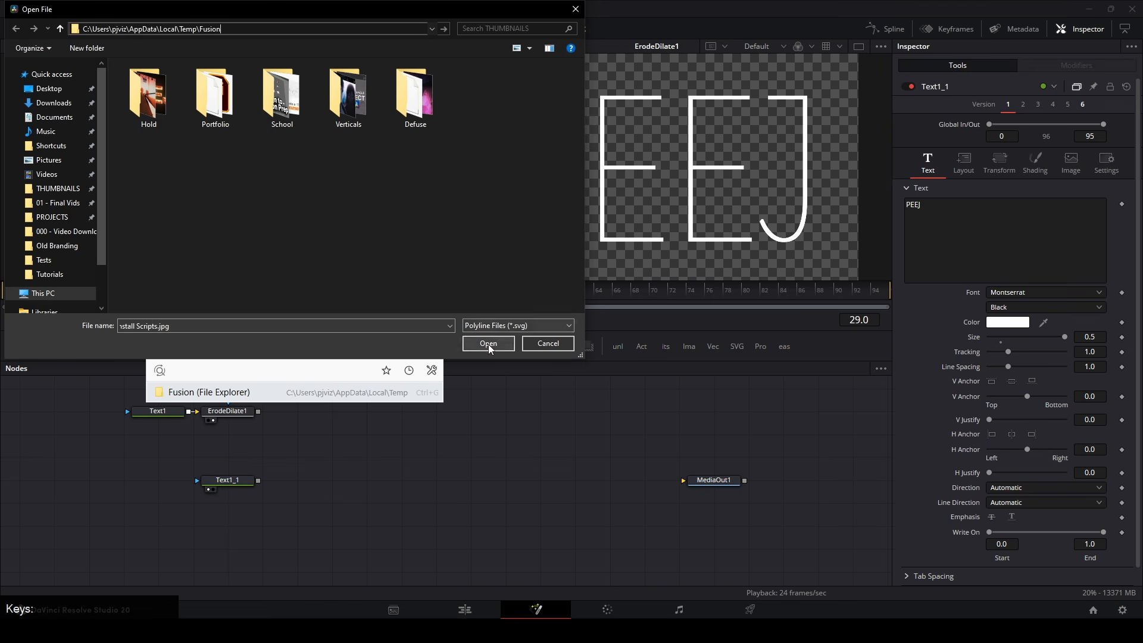
pyautogui.click(488, 344)
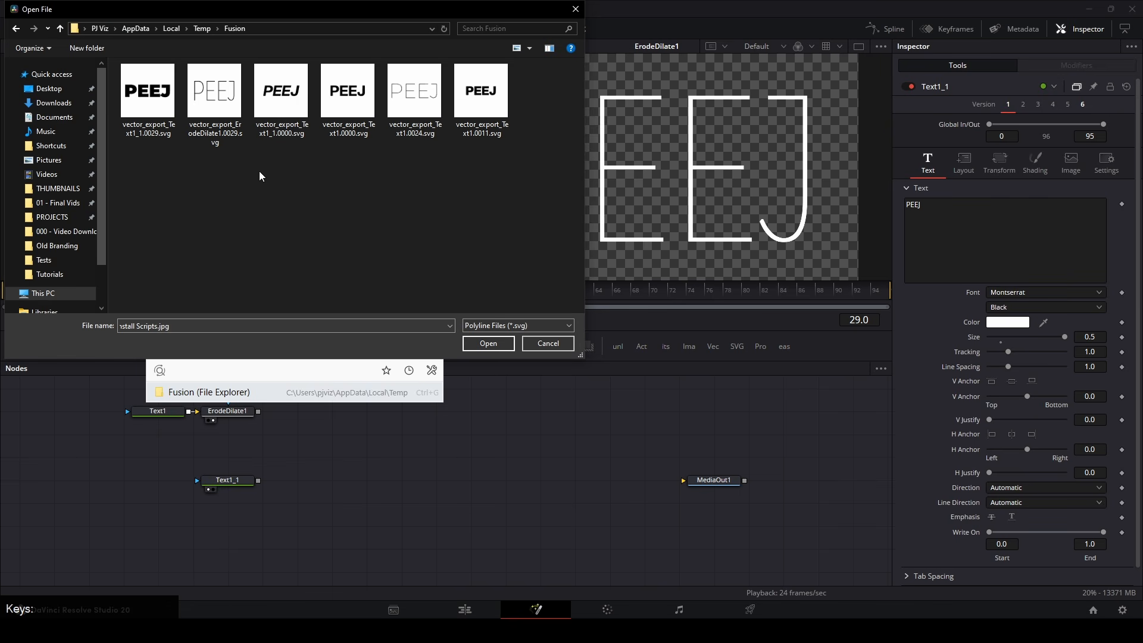
# Step: Import vector_export_ErodeDilate1.0029.svg at 2560 by 1440 and delete the resulting node
pyautogui.click(214, 98)
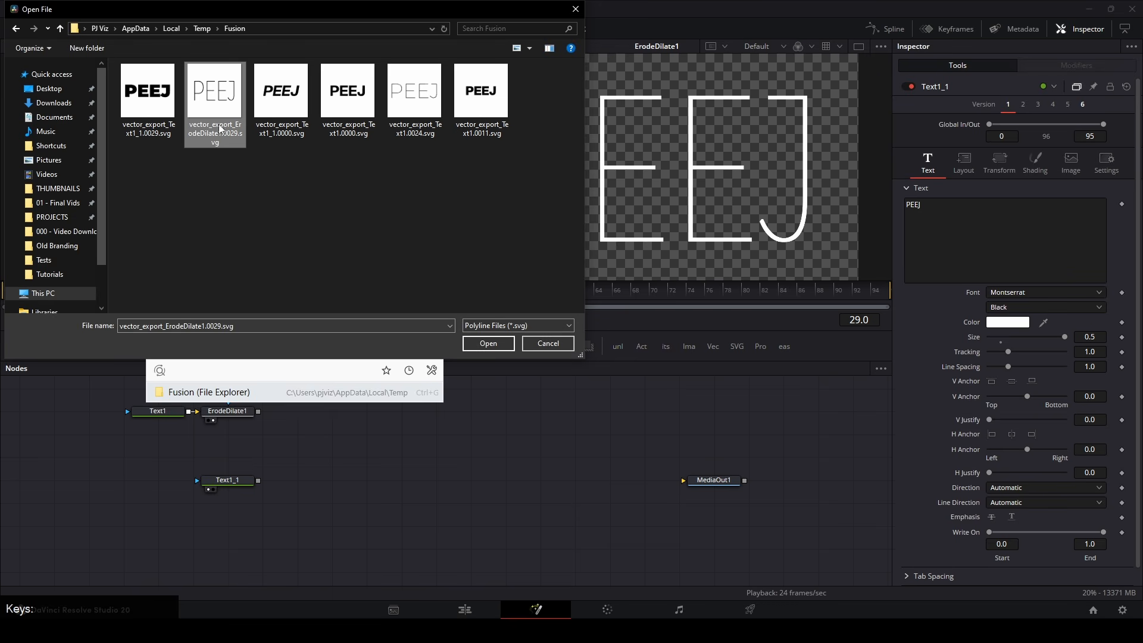
pyautogui.click(488, 344)
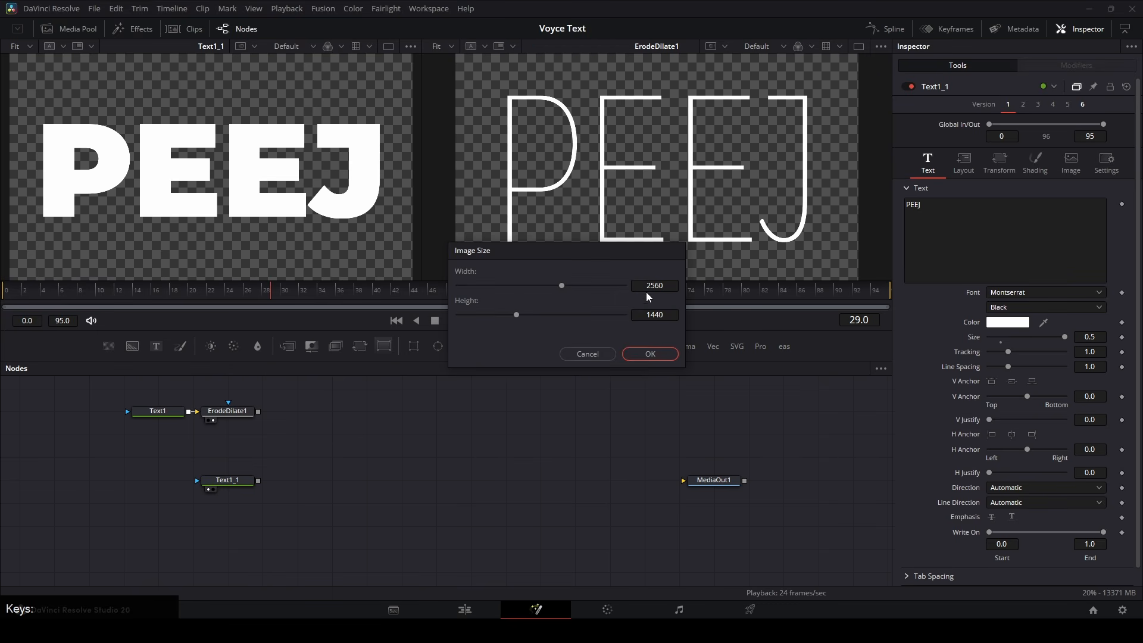
pyautogui.click(649, 354)
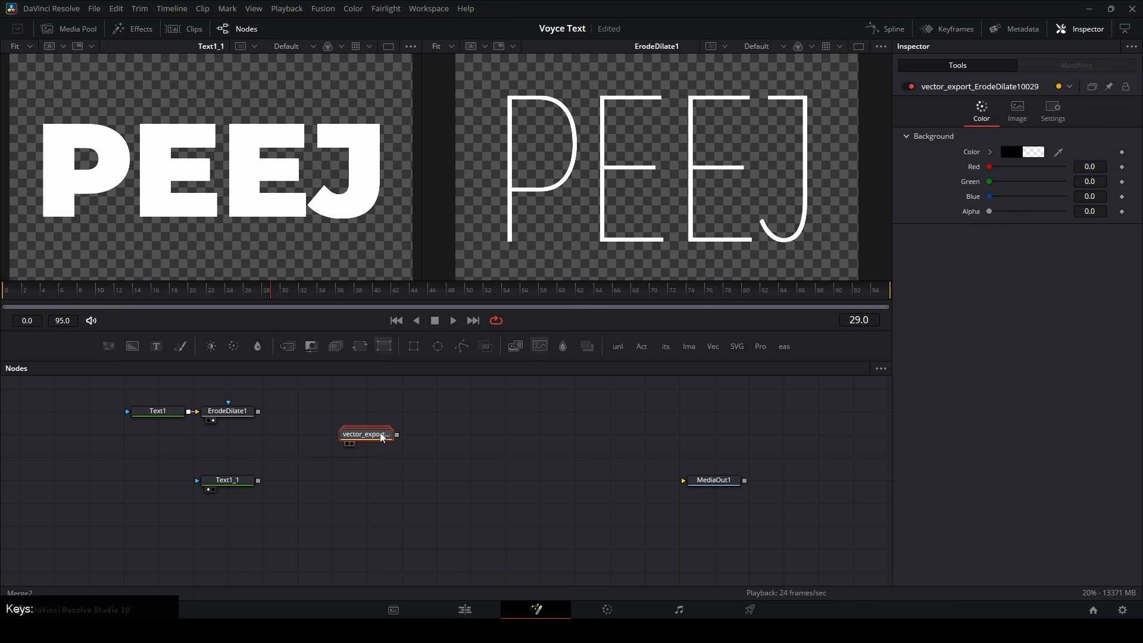
pyautogui.press('Delete')
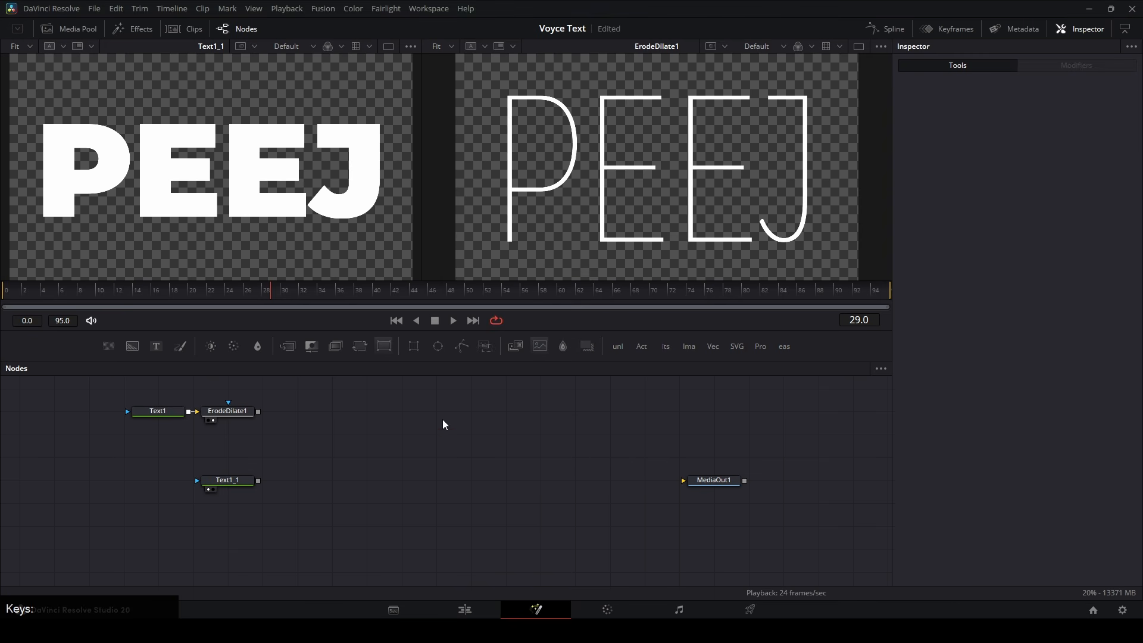
# Step: Import vector_export_ErodeDilate1.0029.svg as an SVG with the image width set to 1920
pyautogui.click(323, 8)
pyautogui.moveTo(362, 72)
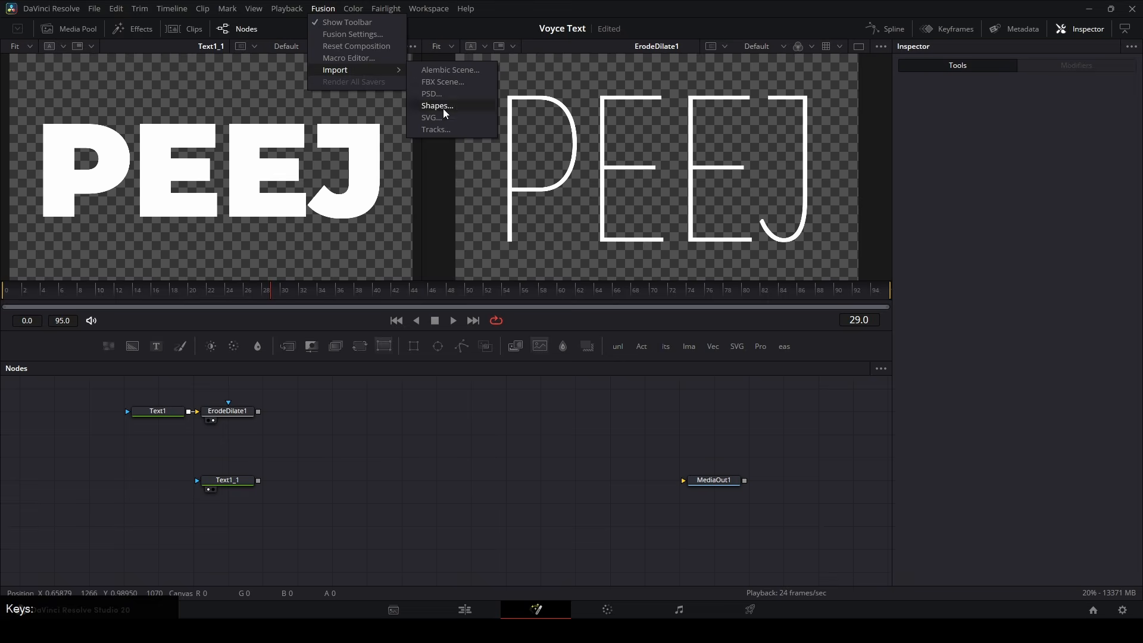
pyautogui.click(431, 119)
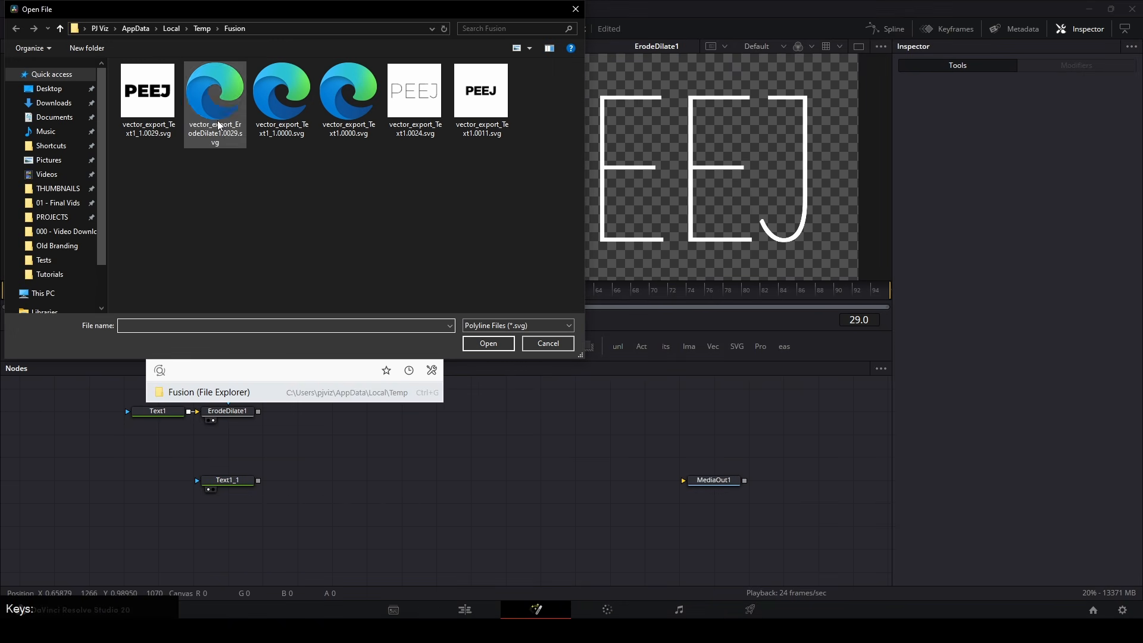
pyautogui.click(215, 102)
pyautogui.click(489, 344)
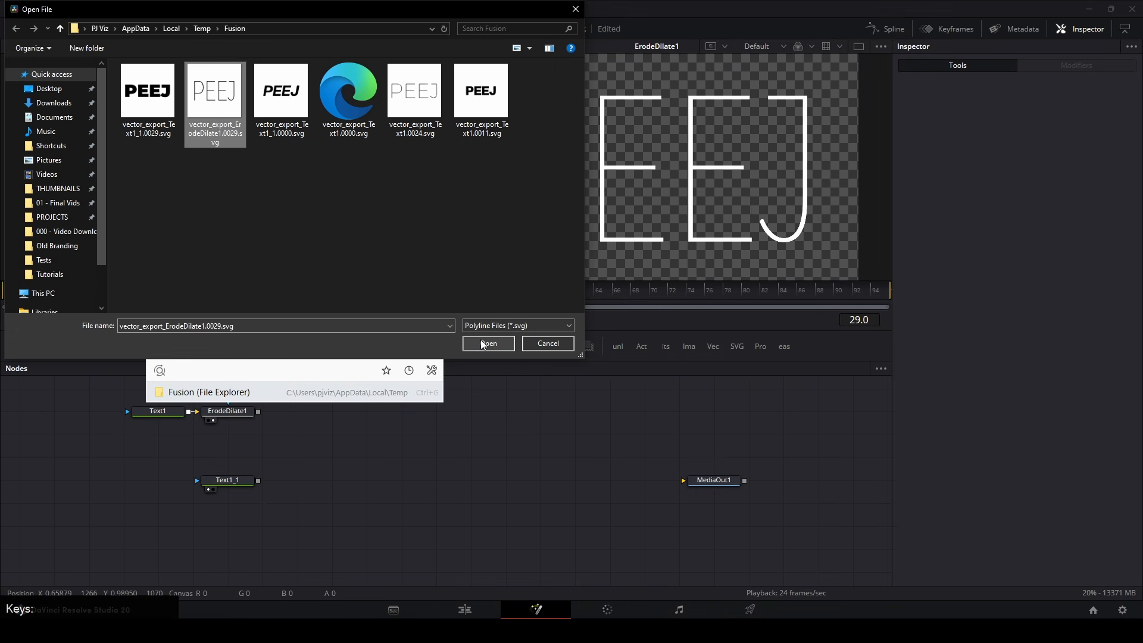
pyautogui.write('192')
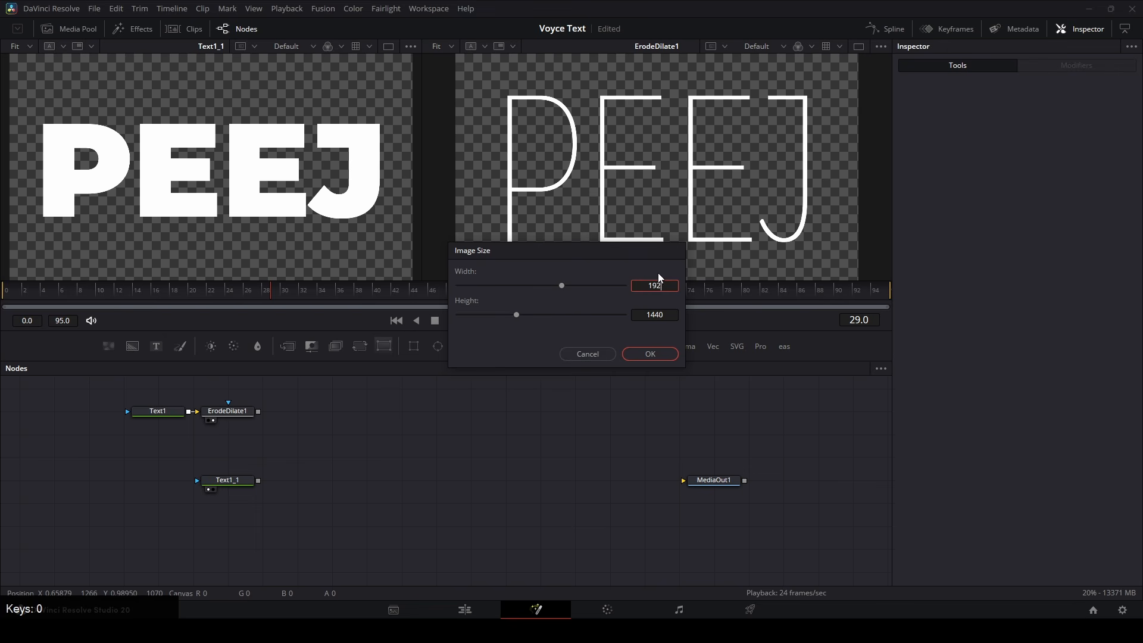
pyautogui.write('0')
pyautogui.press('Tab')
pyautogui.click(651, 354)
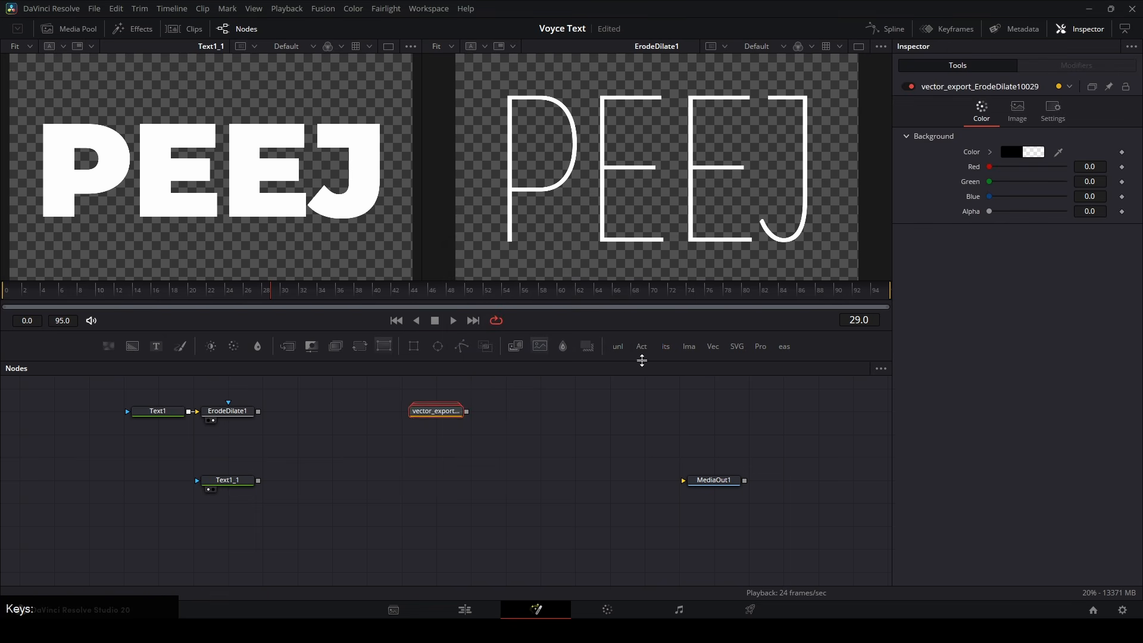
# Step: Compare the imported thin vector with ErodeDilate1 in side-by-side viewers, and show Text1_1 in the first viewer
pyautogui.moveTo(446, 416); pyautogui.dragTo(455, 253)
pyautogui.moveTo(223, 412); pyautogui.dragTo(232, 256)
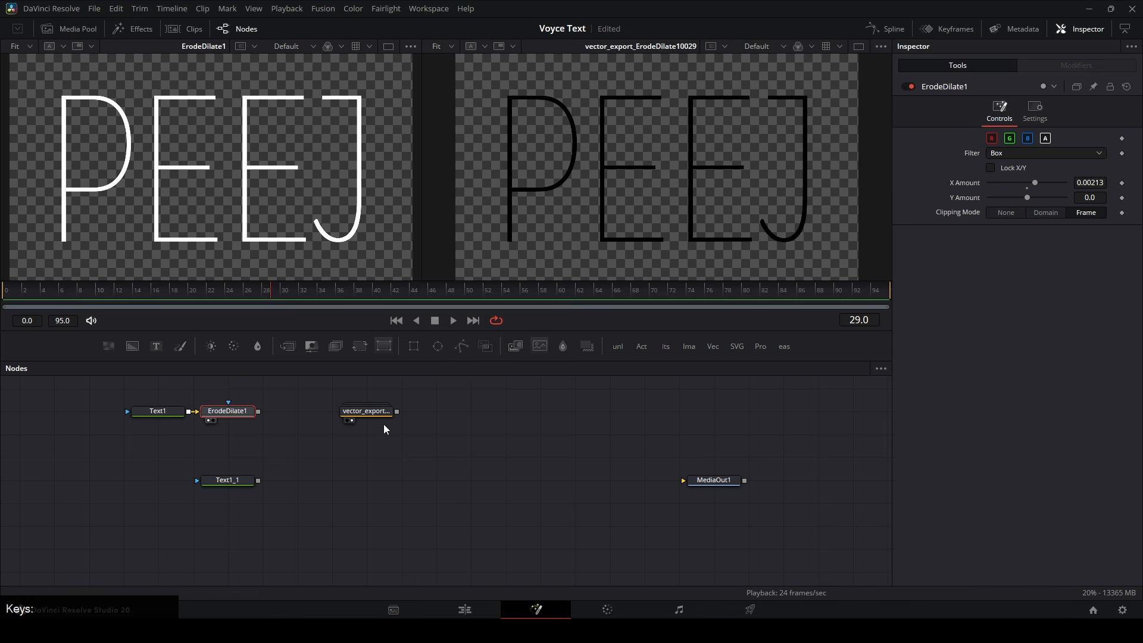
pyautogui.click(245, 481)
pyautogui.press('1')
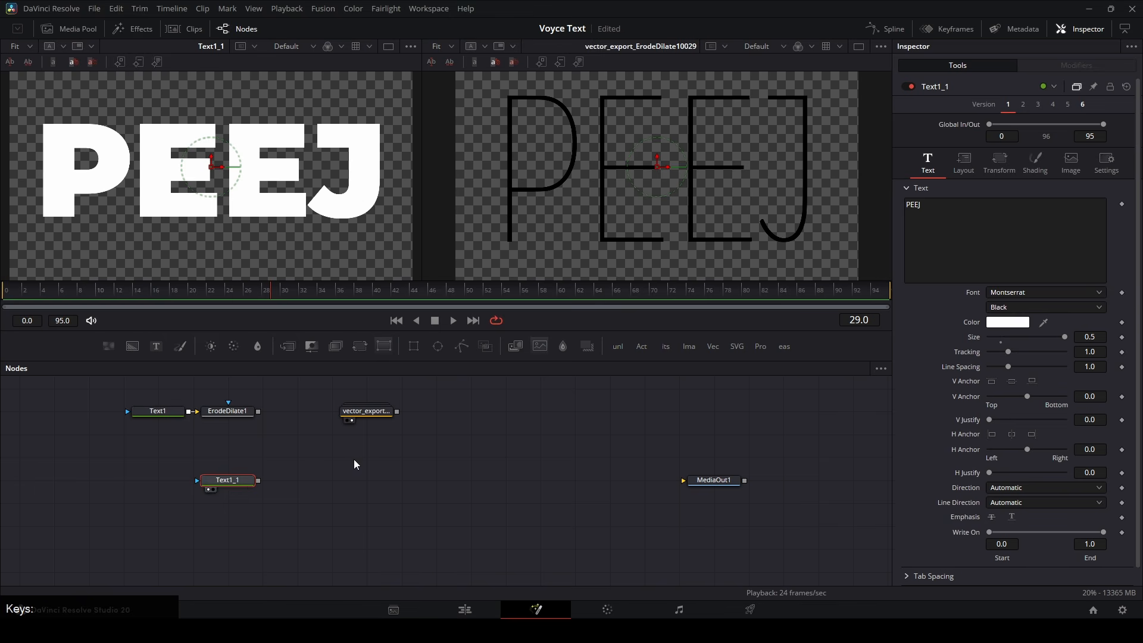
# Step: Import vector_export_Text1_1.0029.svg below the thin vector node with an image size of 1920 by 1080
pyautogui.click(353, 459)
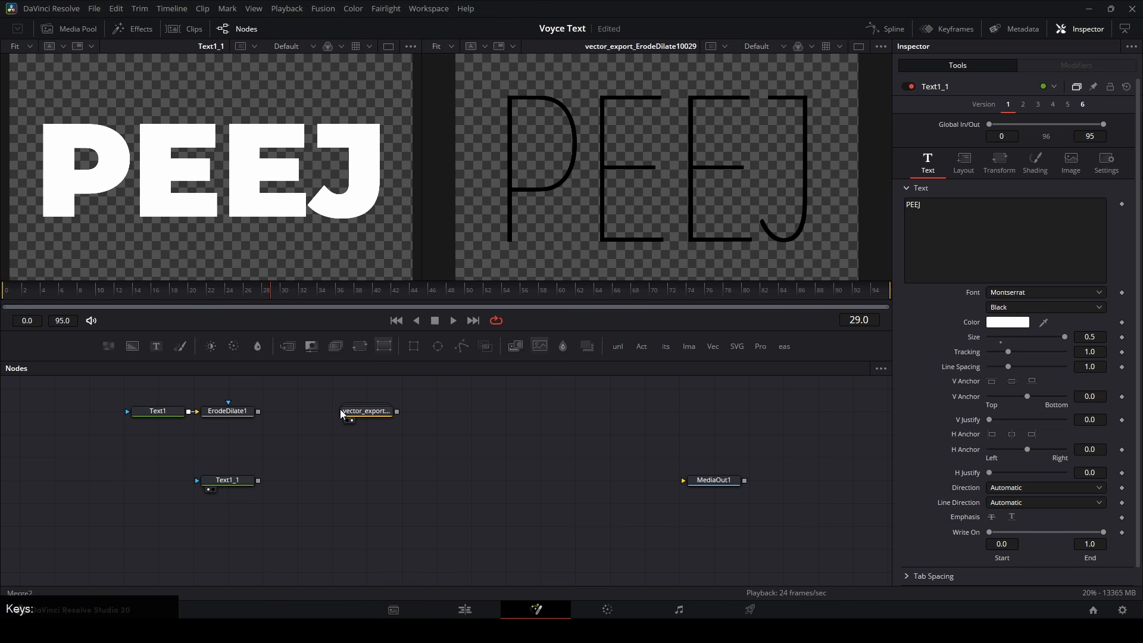
pyautogui.click(326, 12)
pyautogui.moveTo(404, 72)
pyautogui.click(454, 121)
pyautogui.click(148, 95)
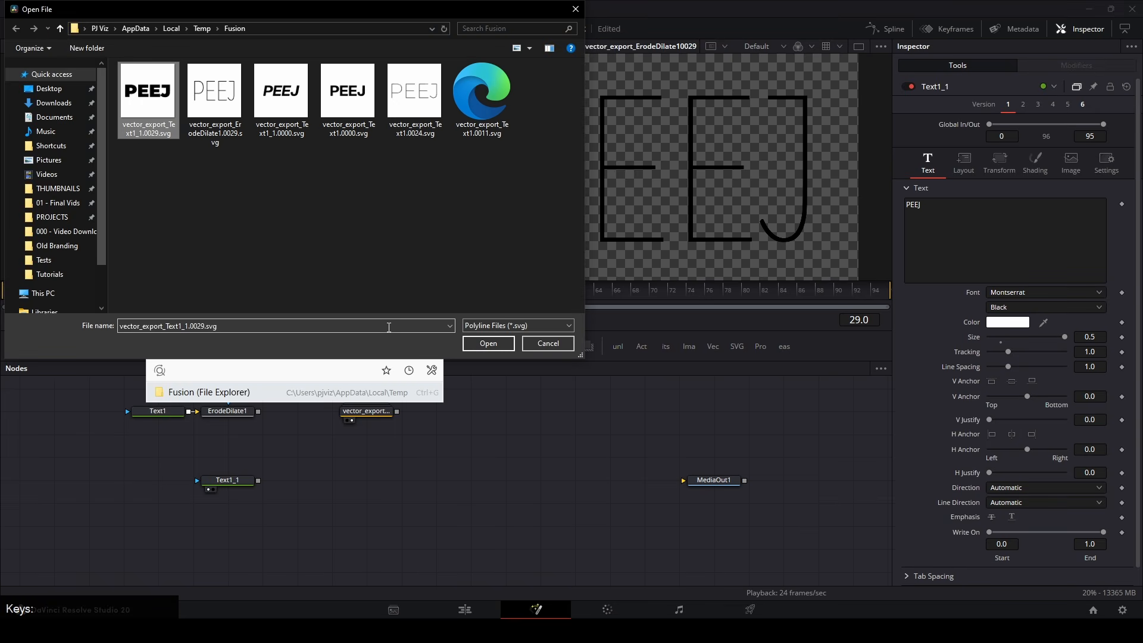
pyautogui.click(488, 344)
pyautogui.doubleClick(668, 286)
pyautogui.write('1920')
pyautogui.press('Return')
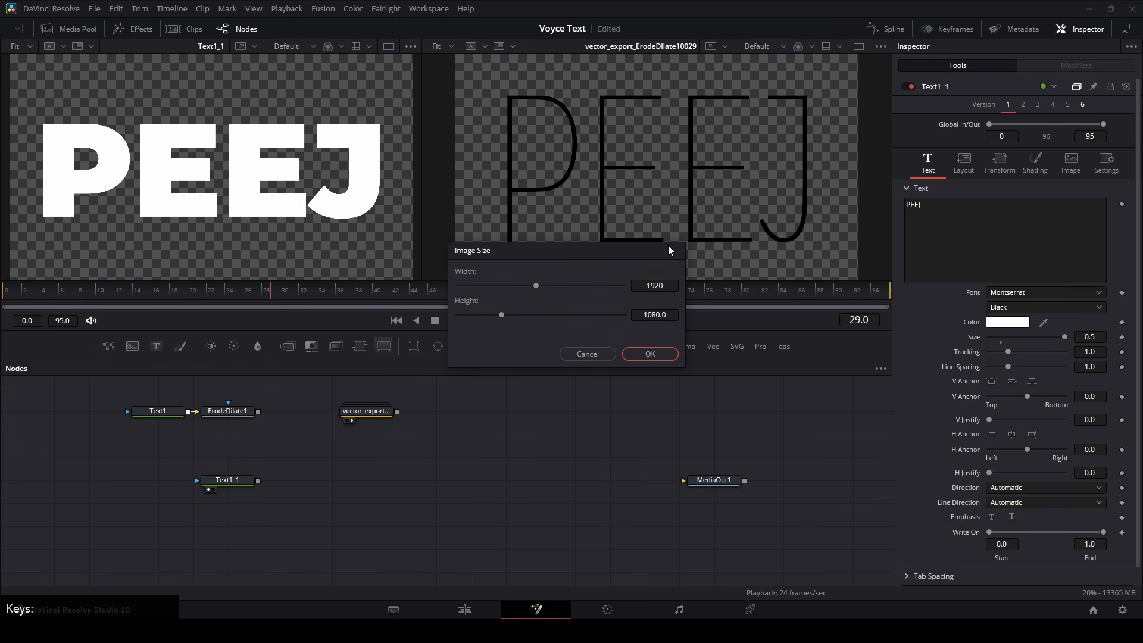
pyautogui.click(667, 353)
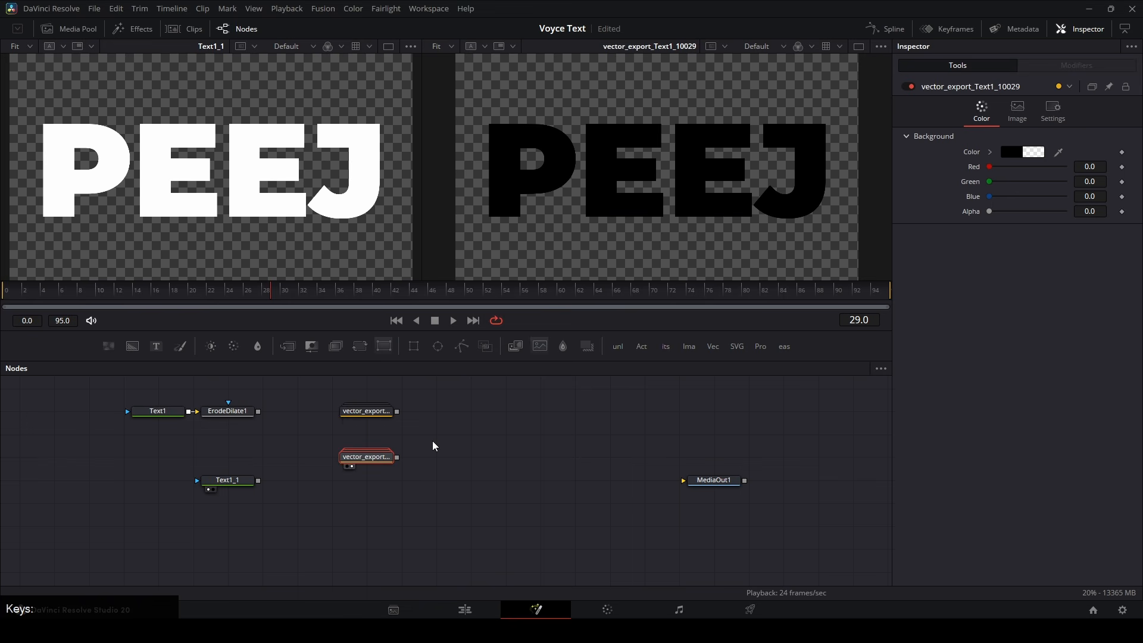
# Step: Line up the black vector node with Text1_1 and move all text and vector nodes farther away from MediaOut1
pyautogui.moveTo(344, 427); pyautogui.dragTo(413, 427)
pyautogui.moveTo(435, 457); pyautogui.dragTo(433, 480)
pyautogui.click(367, 448)
pyautogui.scroll(-2, 363, 440)
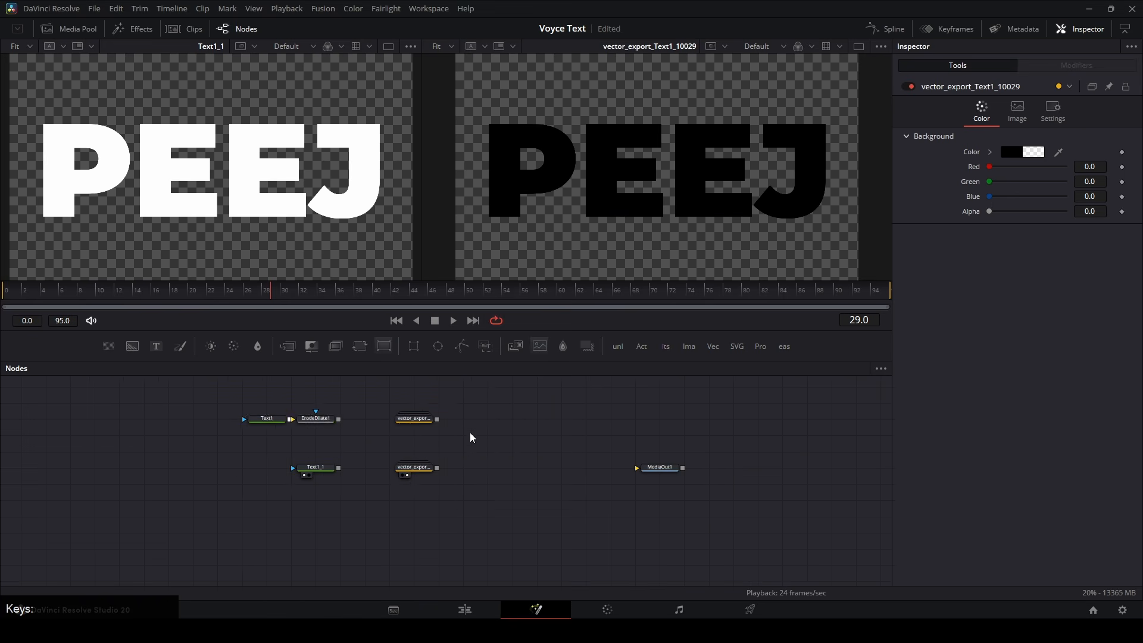
pyautogui.moveTo(551, 392); pyautogui.dragTo(219, 478)
pyautogui.moveTo(426, 467); pyautogui.dragTo(189, 470)
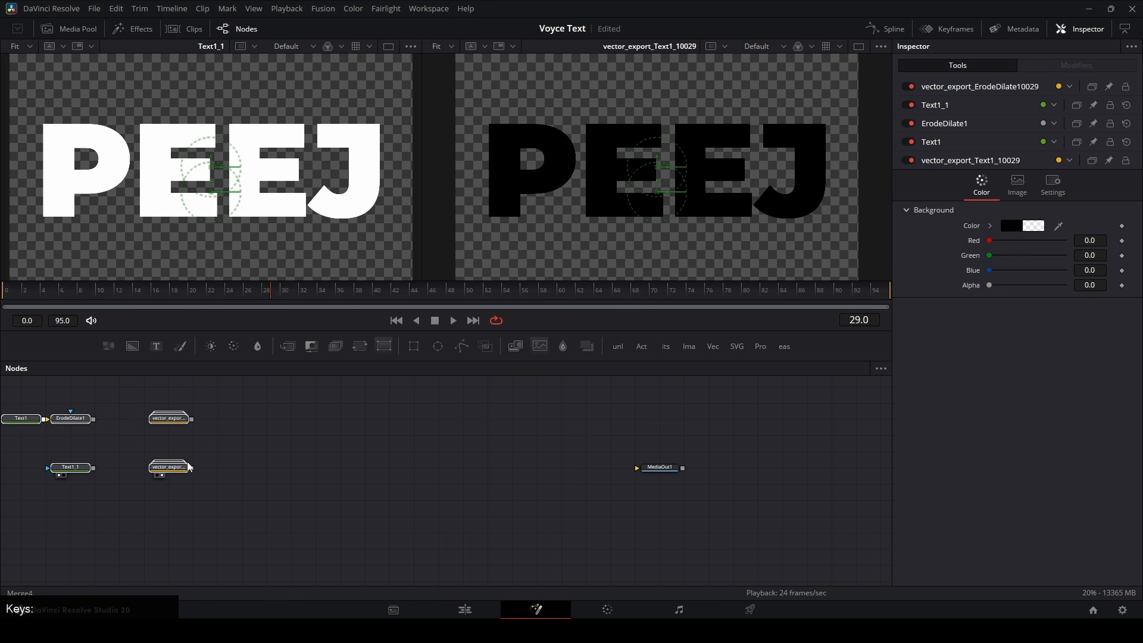
pyautogui.click(191, 440)
# Step: Move the ErodeDilate1 vector group away from the other nodes, show it in the second viewer and ungroup it
pyautogui.moveTo(174, 421); pyautogui.dragTo(295, 424)
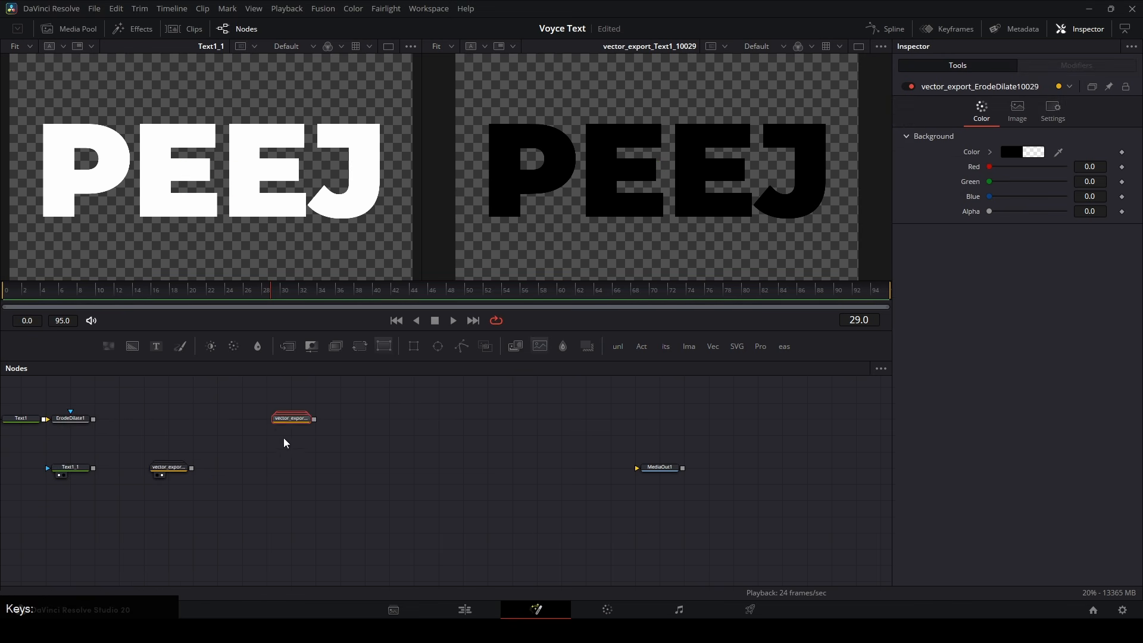
pyautogui.press('2')
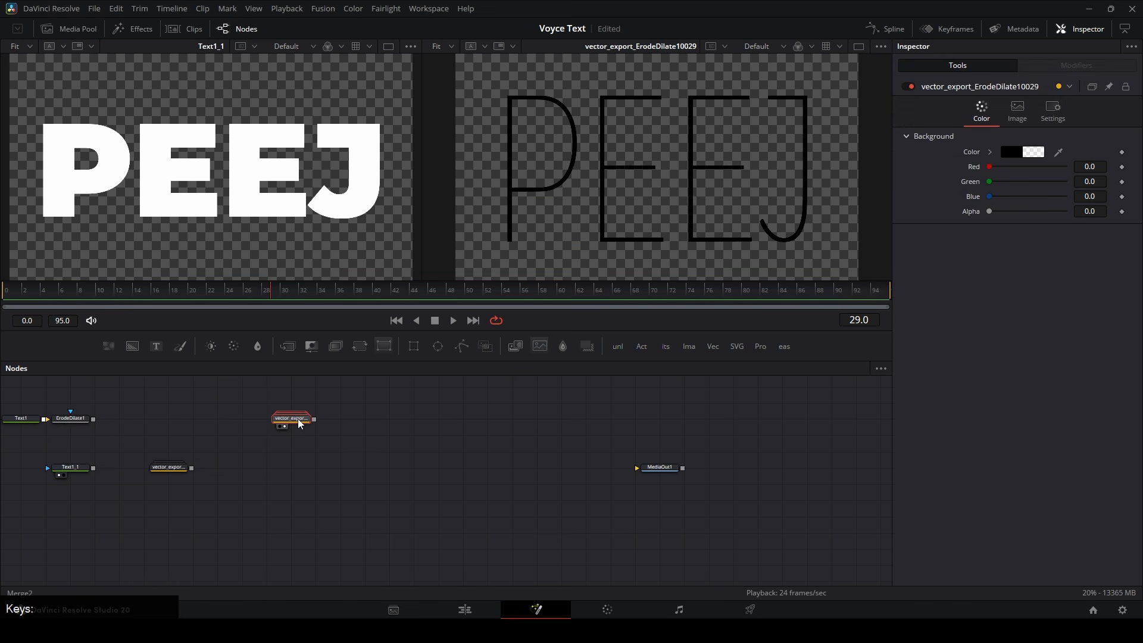
pyautogui.rightClick(300, 423)
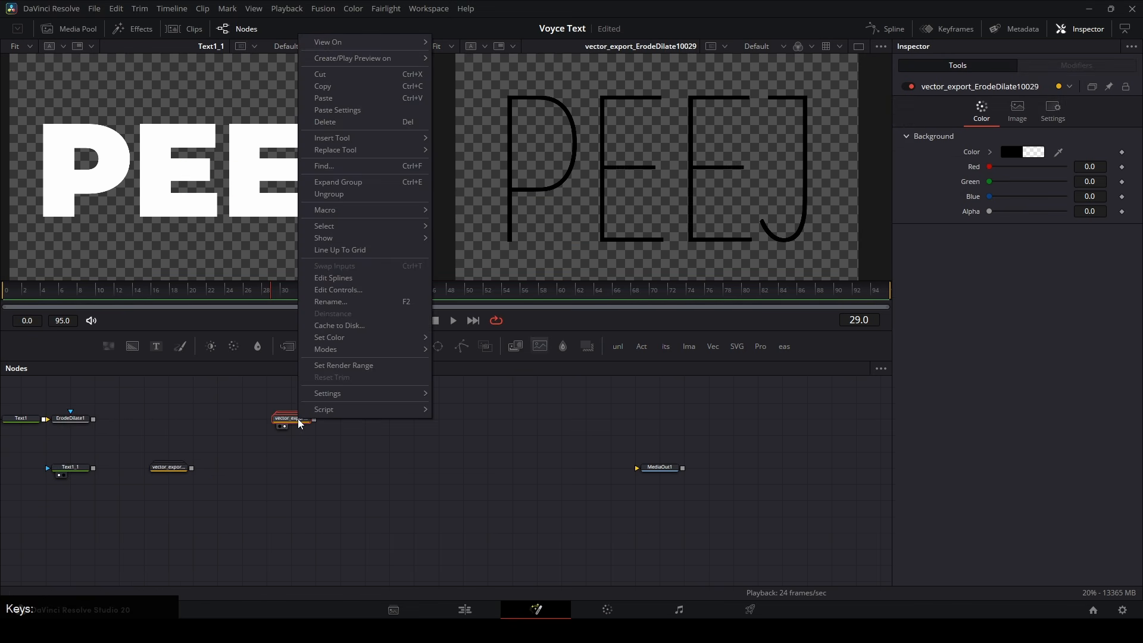
pyautogui.click(350, 194)
# Step: Convert the ungrouped thin vector paths into shape nodes with KA_shapeConverter
pyautogui.moveTo(405, 473); pyautogui.dragTo(244, 388)
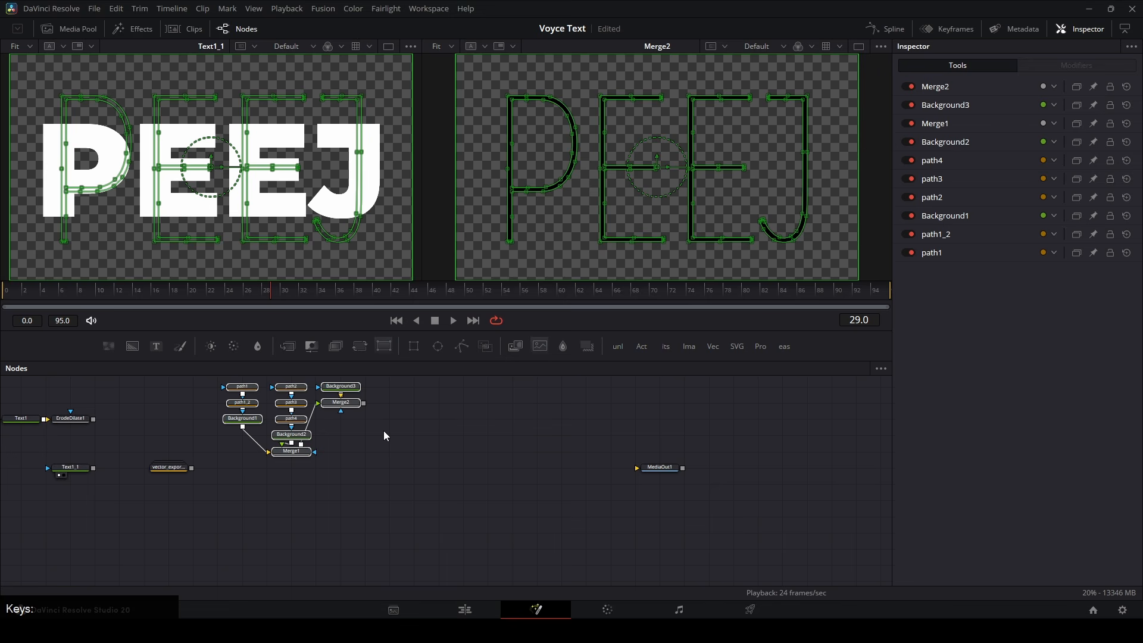
pyautogui.hotkey('ctrl', 'space')
pyautogui.write('vectors')
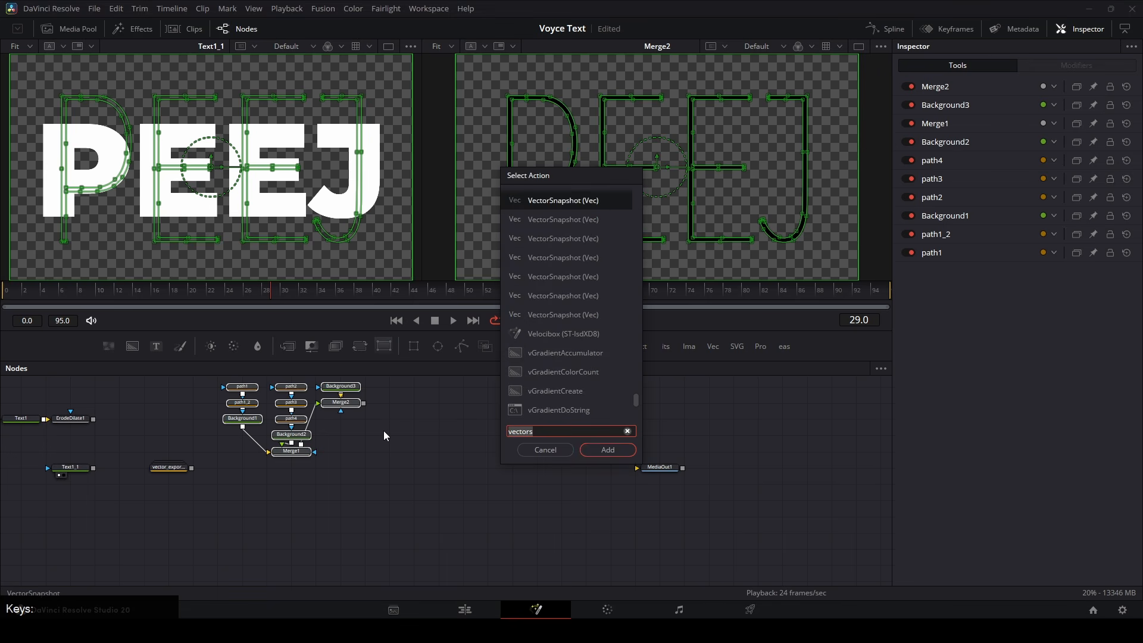
pyautogui.write('shape')
pyautogui.press('Up')
pyautogui.press('Up')
pyautogui.press('Up')
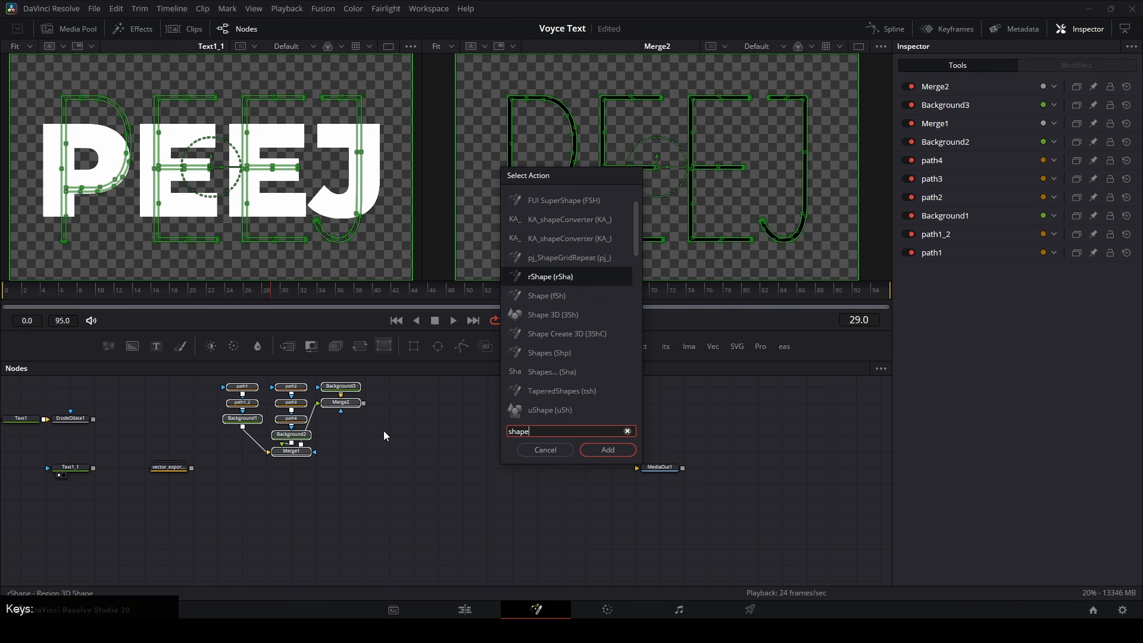
pyautogui.press('Return')
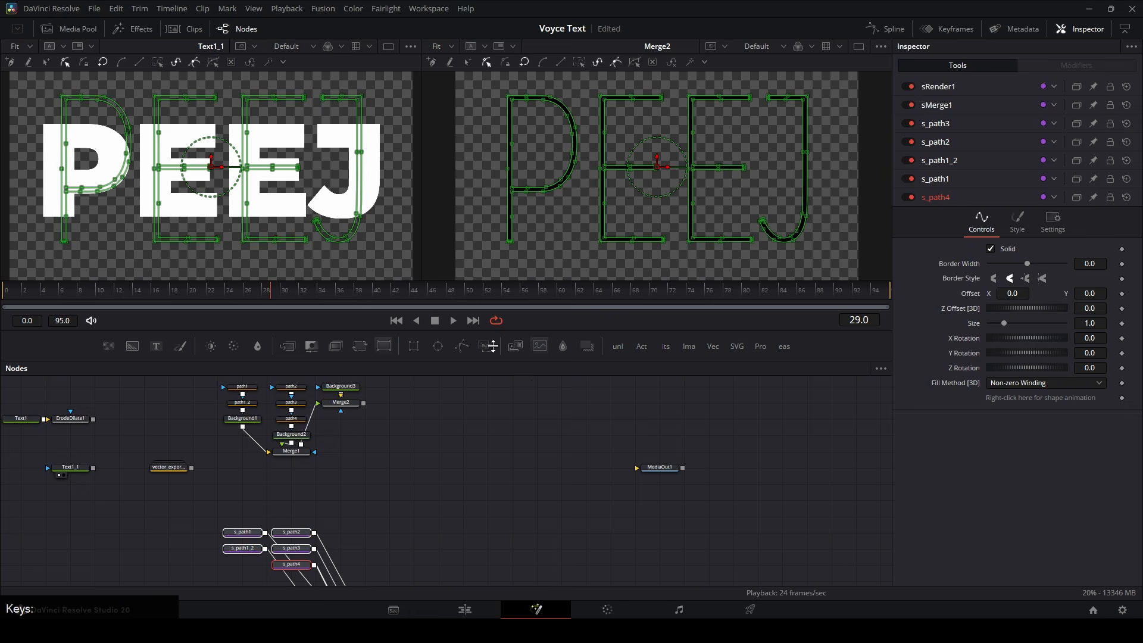
# Step: Show sRender1 in the second viewer and move the converted thin shape nodes up beside MediaOut1
pyautogui.moveTo(417, 492); pyautogui.dragTo(443, 403)
pyautogui.click(430, 505)
pyautogui.click(378, 540)
pyautogui.press('2')
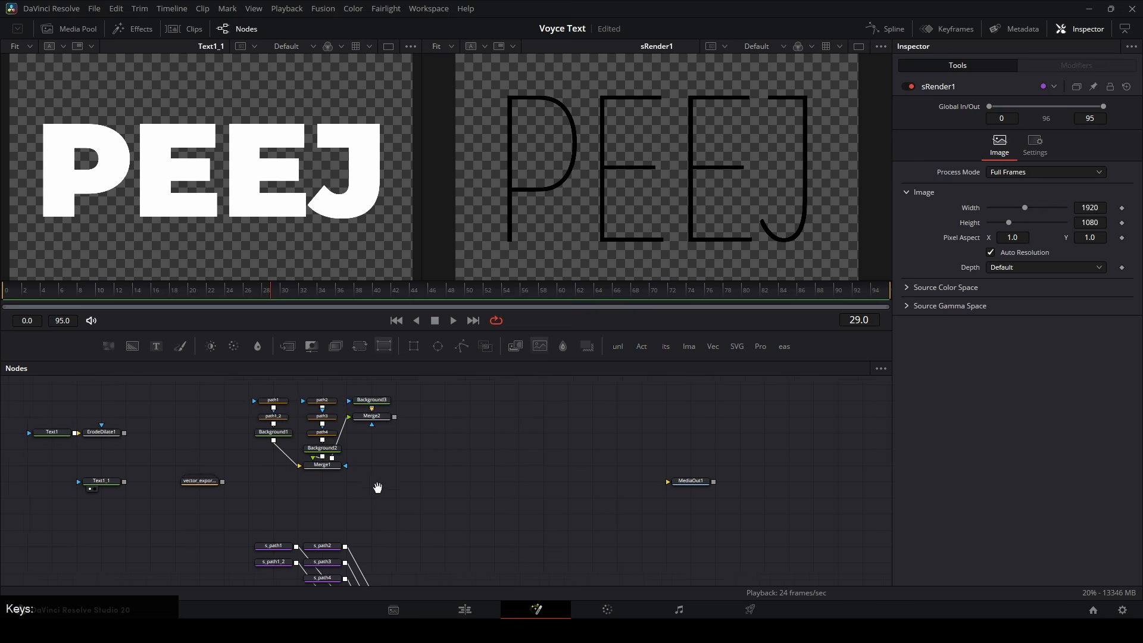
pyautogui.moveTo(433, 462); pyautogui.dragTo(257, 607)
pyautogui.moveTo(377, 576); pyautogui.dragTo(545, 454)
pyautogui.moveTo(418, 466); pyautogui.dragTo(434, 459)
# Step: Move the Text1_1 vector group below the thin path nodes and ungroup it
pyautogui.moveTo(191, 463); pyautogui.dragTo(313, 547)
pyautogui.rightClick(328, 480)
pyautogui.click(360, 255)
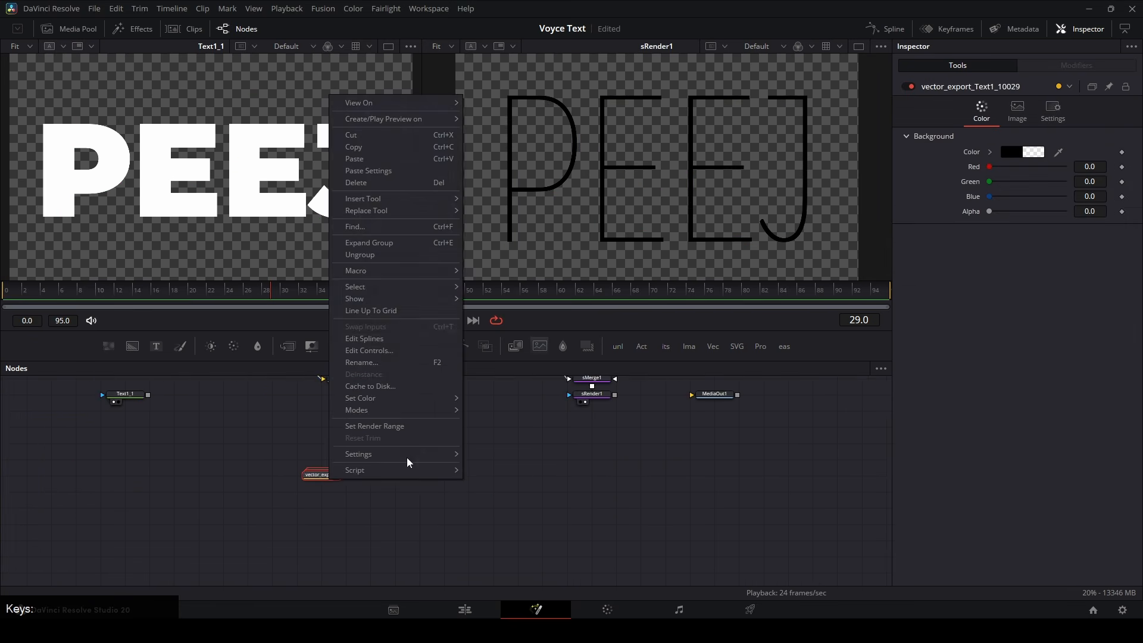
# Step: Convert the ungrouped Text1_1 vector paths into shape nodes with KA_shapeConverter
pyautogui.hotkey('ctrl', 'shift', 'space')
pyautogui.write('shape')
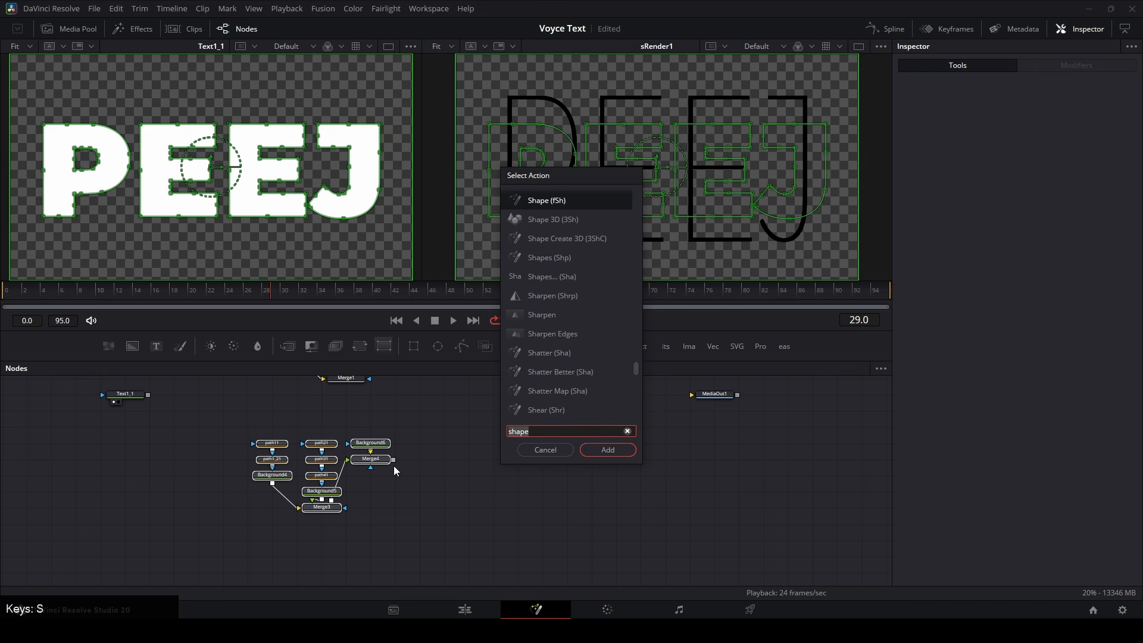
pyautogui.press('Up')
pyautogui.press('Up')
pyautogui.press('Up')
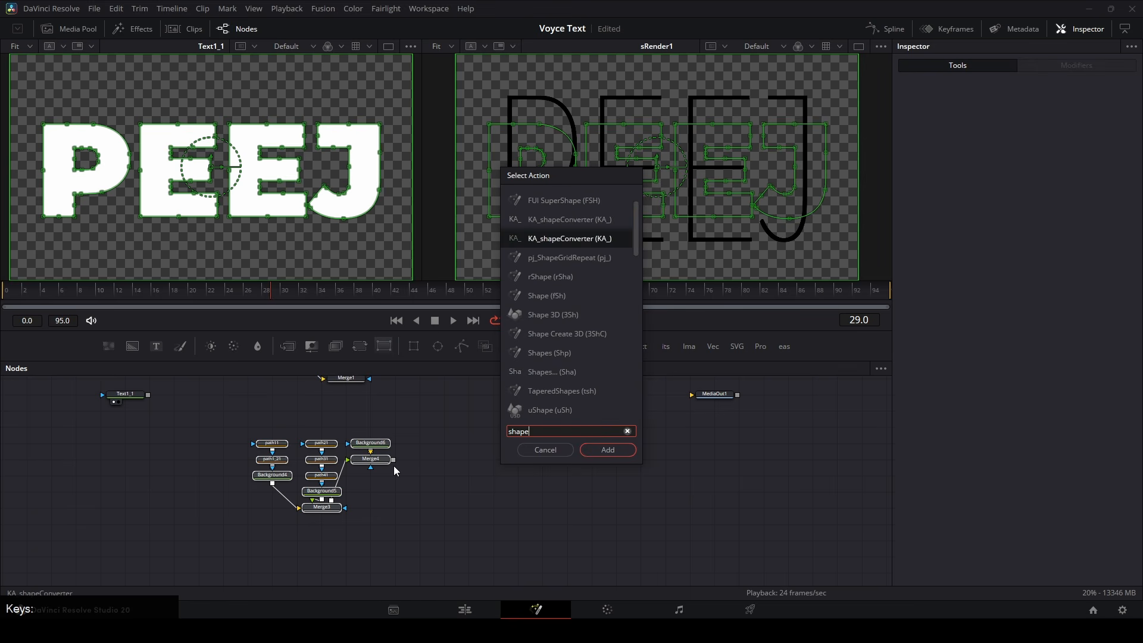
pyautogui.press('Return')
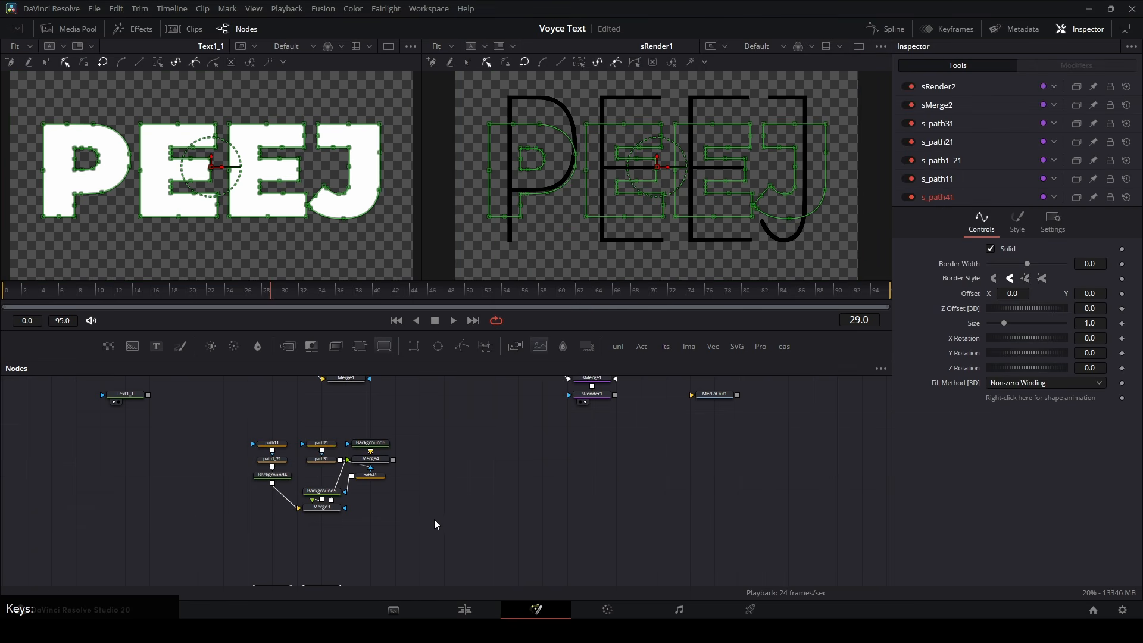
# Step: Place the converted black shape nodes below sRender1 and show sRender2 in the first viewer
pyautogui.moveTo(520, 437); pyautogui.dragTo(254, 567)
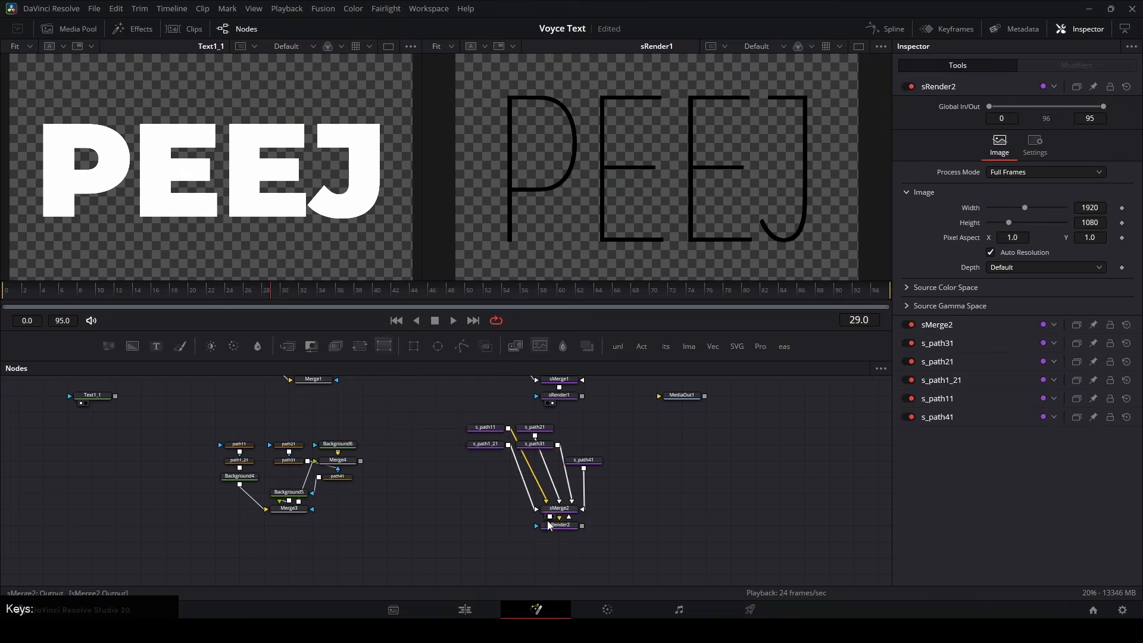
pyautogui.click(558, 526)
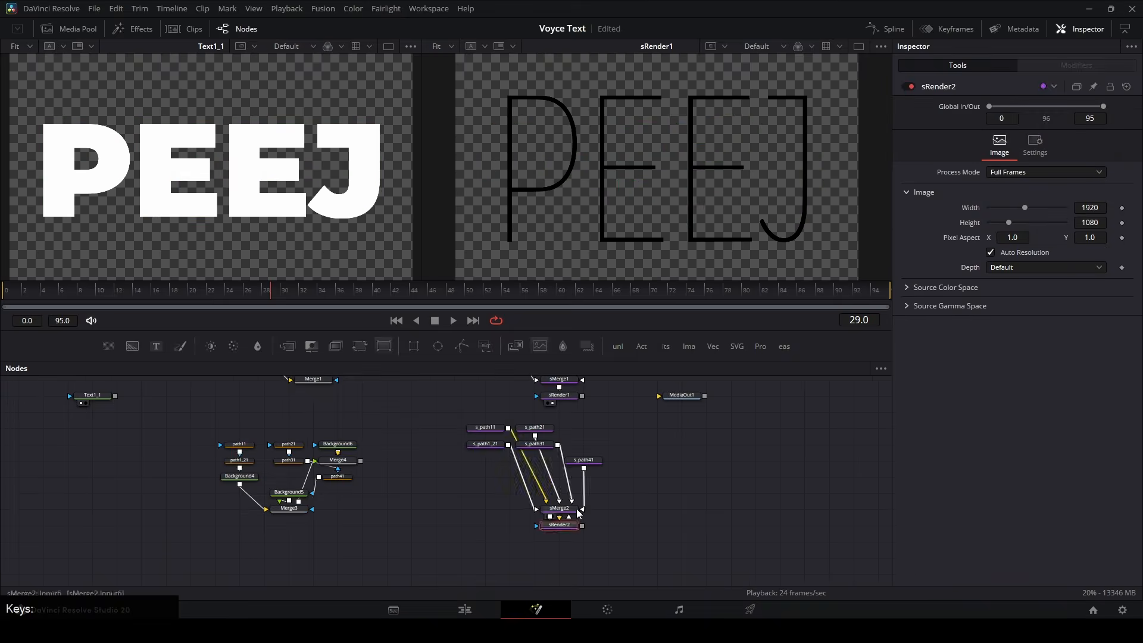
pyautogui.press('1')
pyautogui.moveTo(663, 493); pyautogui.dragTo(660, 505)
pyautogui.scroll(5, 595, 477)
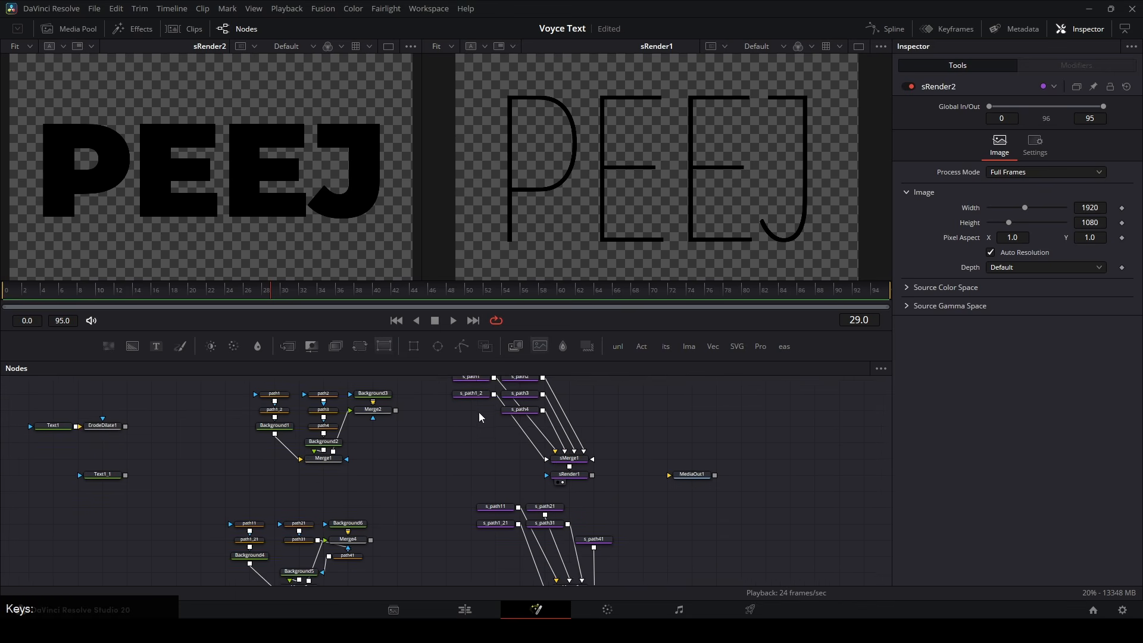
# Step: Compare the outline points of the letter P in s_path11 and s_path1
pyautogui.click(478, 397)
pyautogui.click(503, 529)
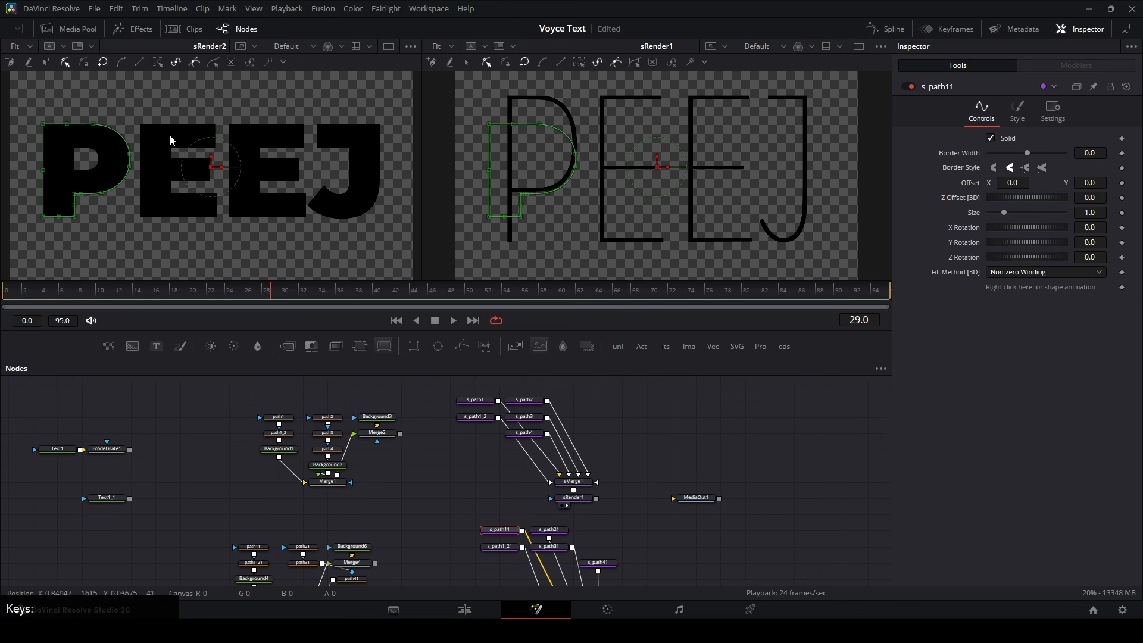
pyautogui.moveTo(482, 225); pyautogui.dragTo(577, 110)
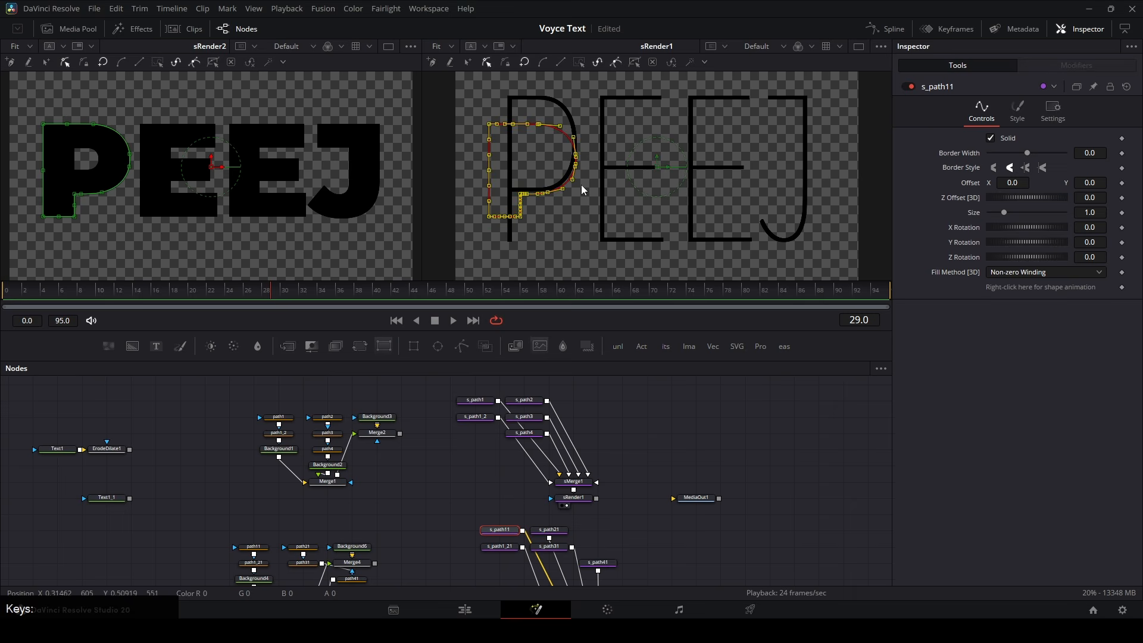
pyautogui.click(485, 400)
pyautogui.moveTo(481, 264); pyautogui.dragTo(621, 84)
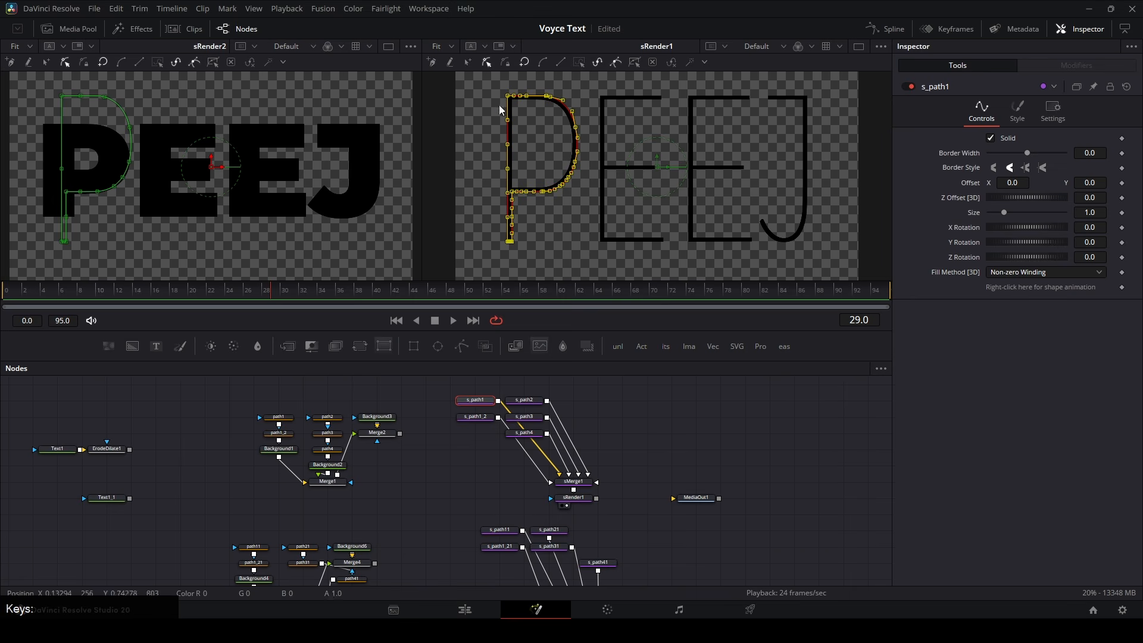
# Step: Show s_path1 in the first viewer and s_path11 in the second viewer
pyautogui.click(481, 399)
pyautogui.press('1')
pyautogui.click(507, 528)
pyautogui.press('2')
pyautogui.click(478, 400)
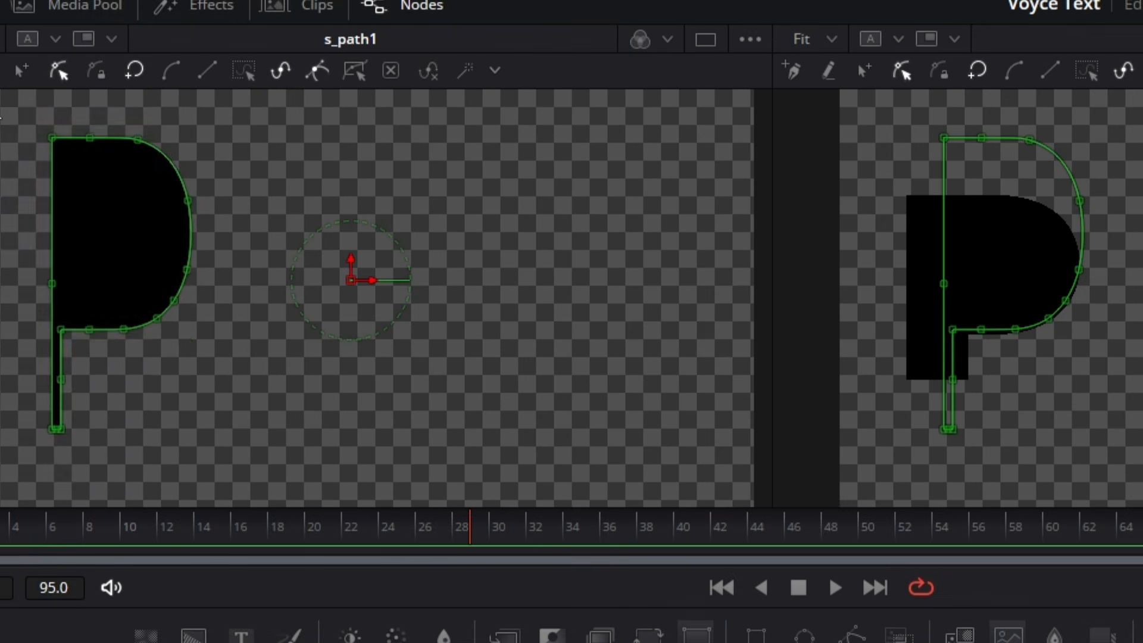
# Step: Display the point numbers on all outline points of s_path1
pyautogui.moveTo(36, 78); pyautogui.dragTo(175, 267)
pyautogui.moveTo(281, 485); pyautogui.dragTo(281, 465)
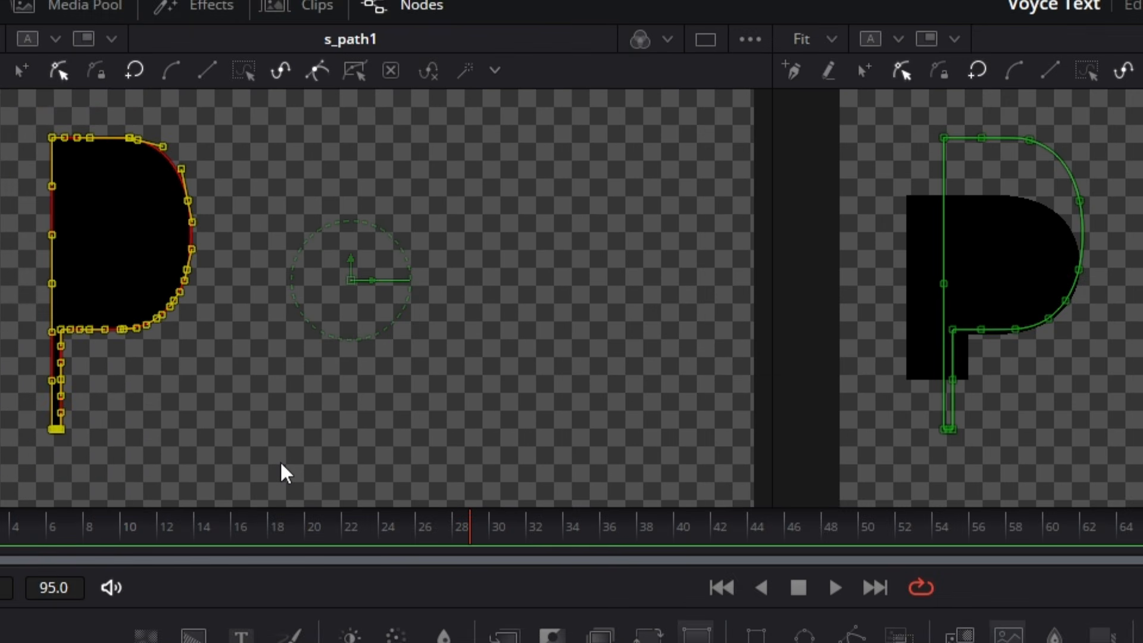
pyautogui.hotkey('shift', 'p')
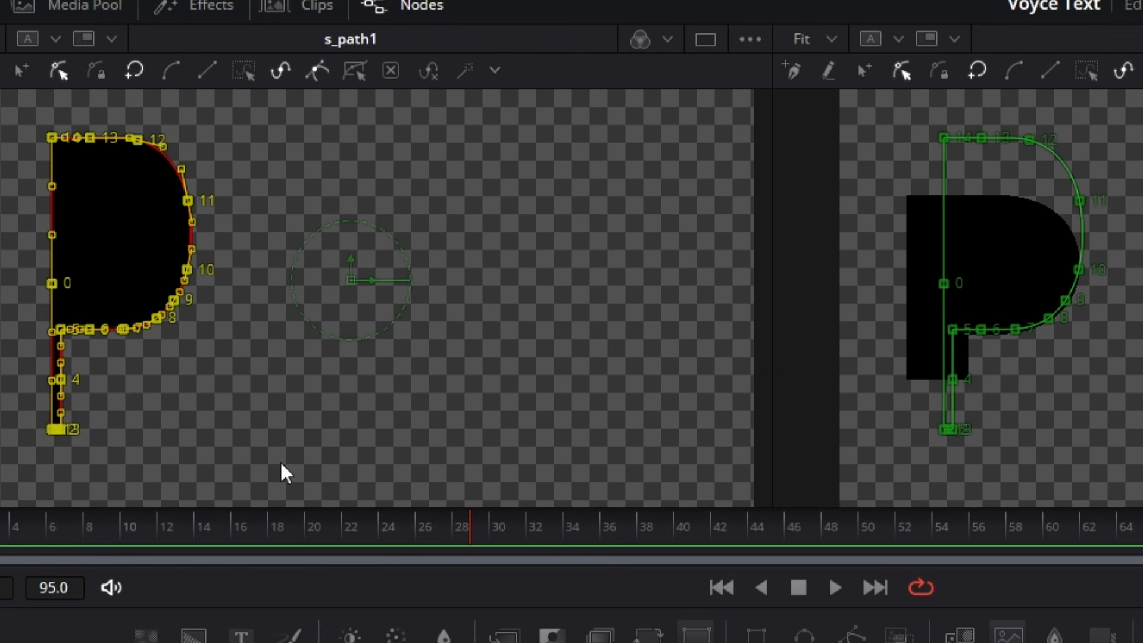
pyautogui.moveTo(160, 237); pyautogui.dragTo(298, 253)
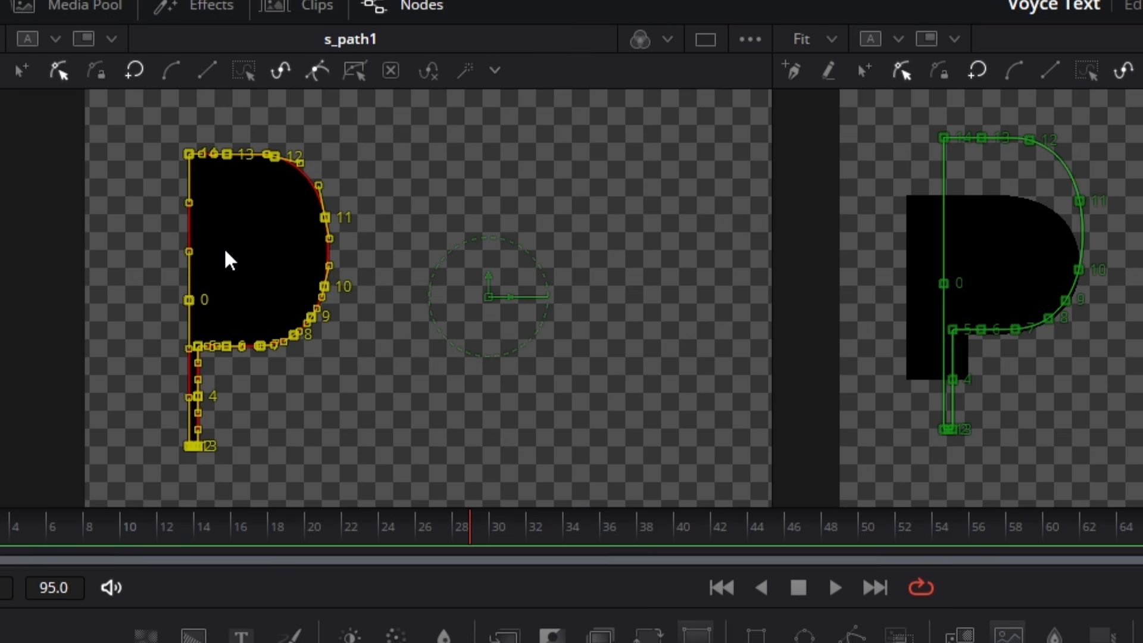
pyautogui.click(400, 405)
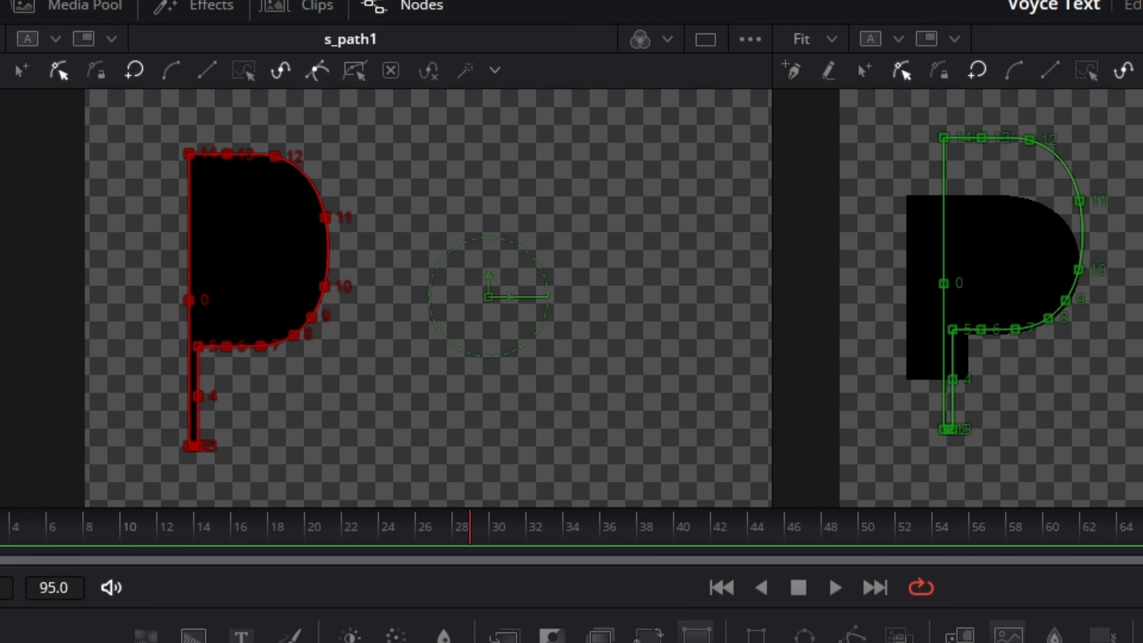
# Step: Display the point numbers on s_path11's outline and check its points 12 and 0
pyautogui.moveTo(1138, 132); pyautogui.dragTo(877, 406)
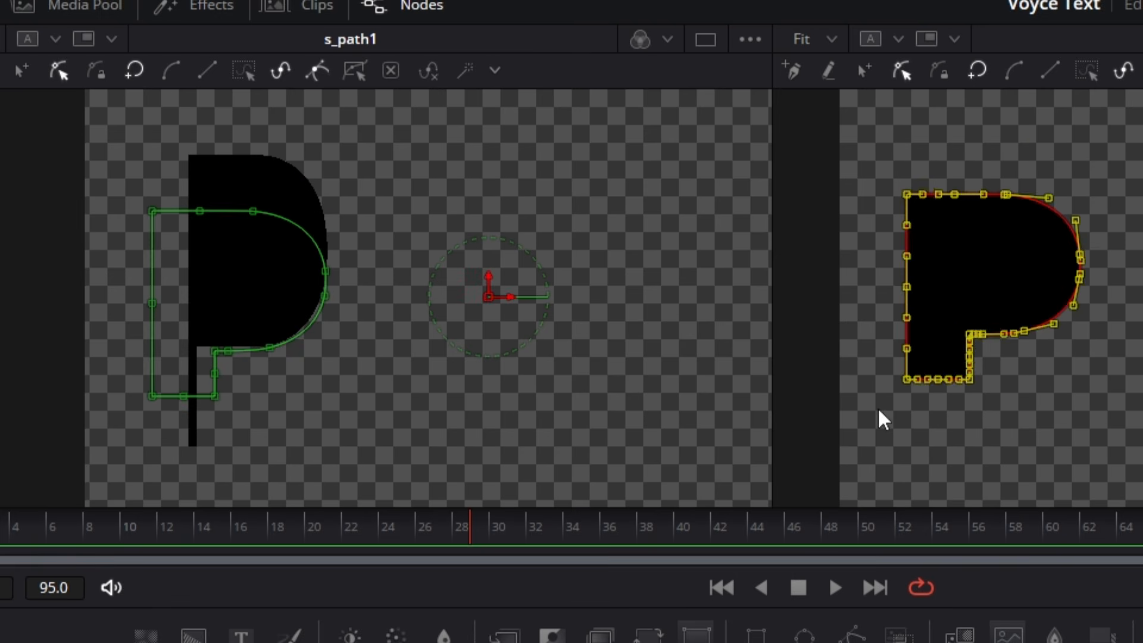
pyautogui.click(1106, 364)
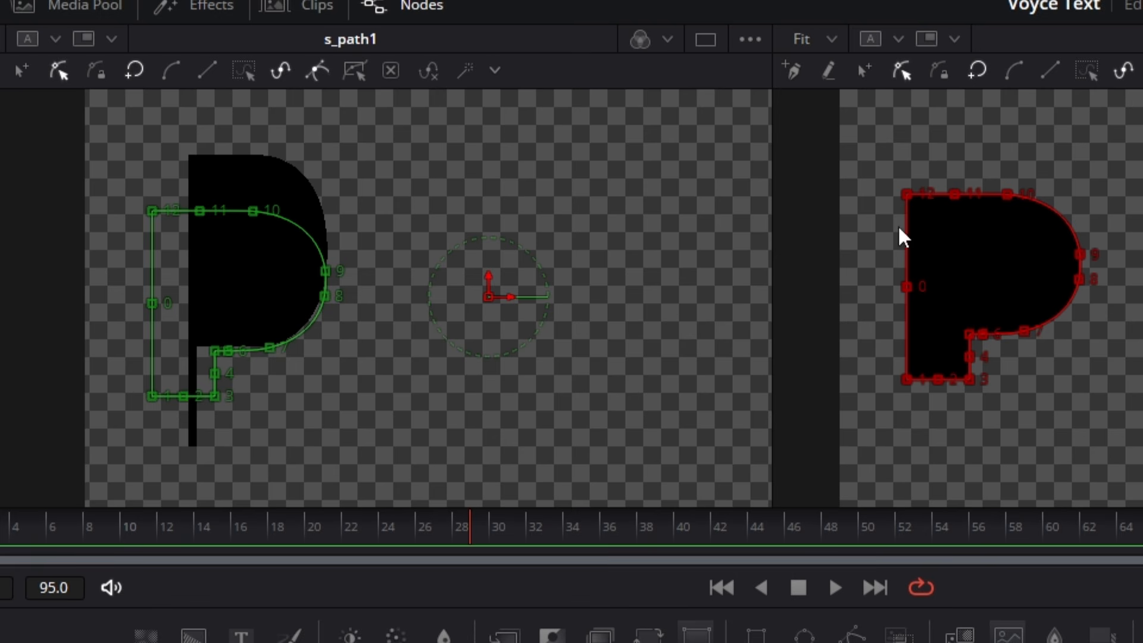
pyautogui.scroll(2, 941, 284)
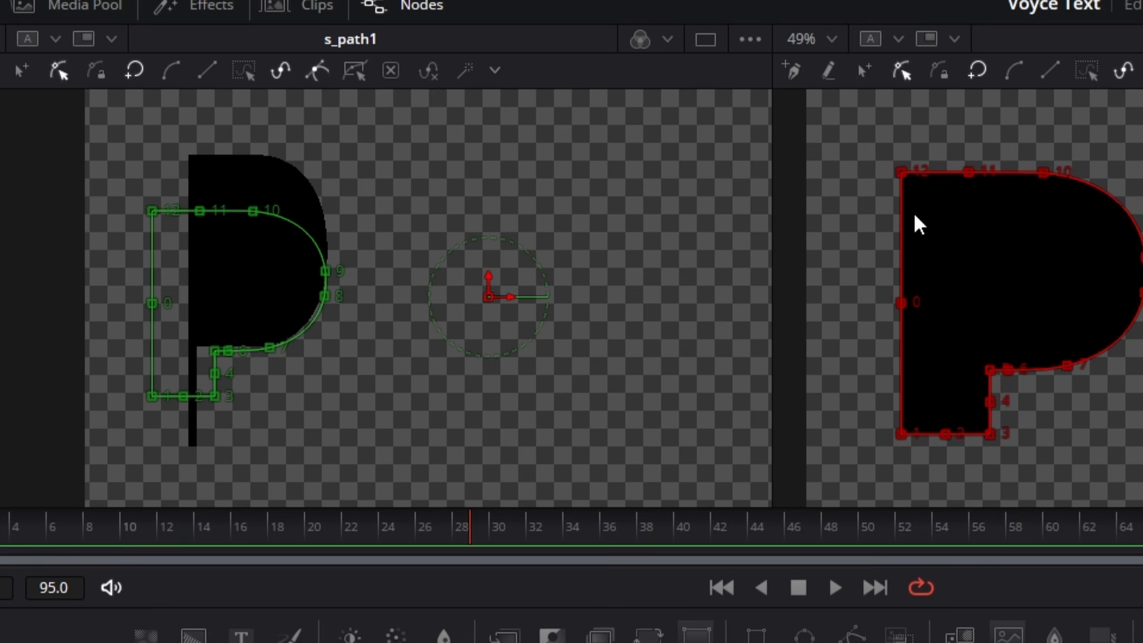
pyautogui.click(901, 172)
pyautogui.click(901, 303)
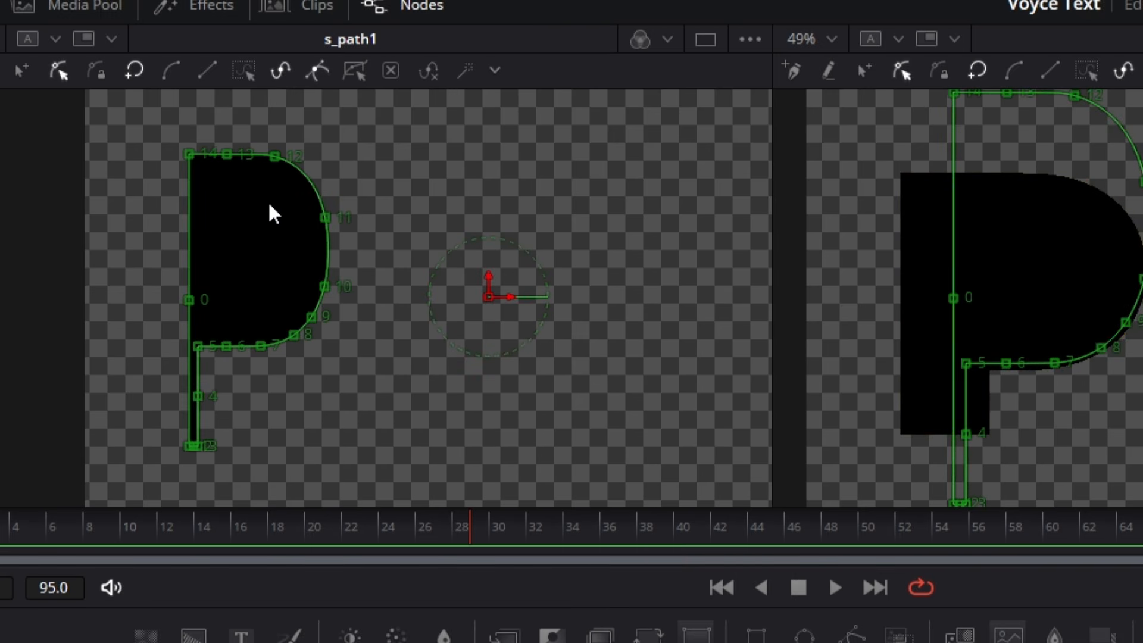
# Step: Select s_path1 and s_path11 together and compare their numbered points around the overlaid P outlines
pyautogui.moveTo(472, 510); pyautogui.dragTo(502, 531)
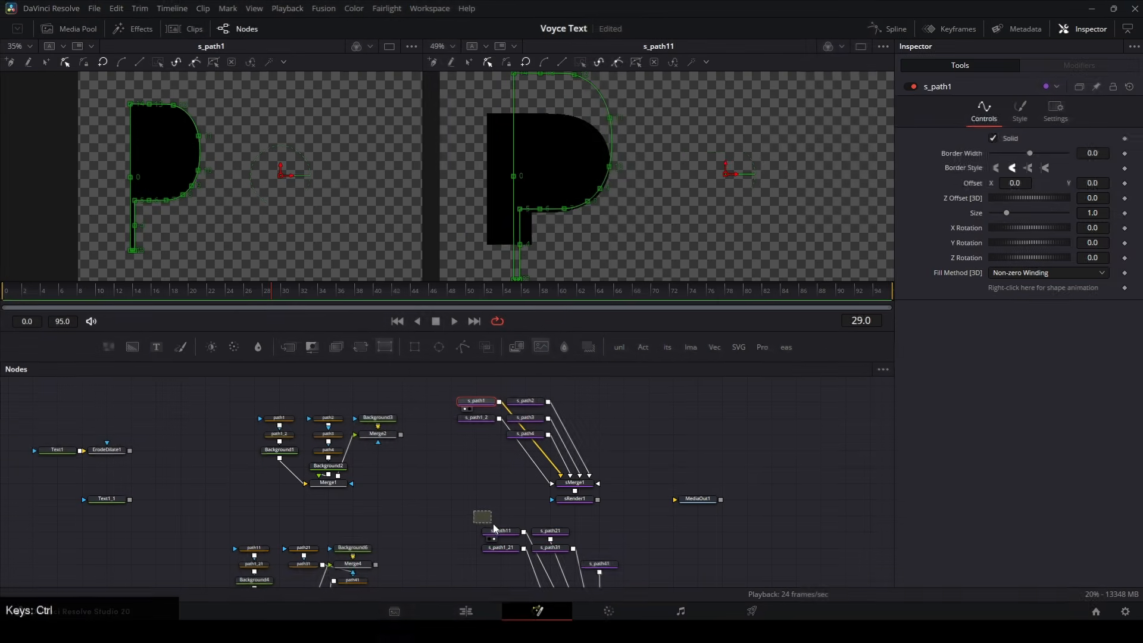
pyautogui.moveTo(610, 247); pyautogui.dragTo(625, 289)
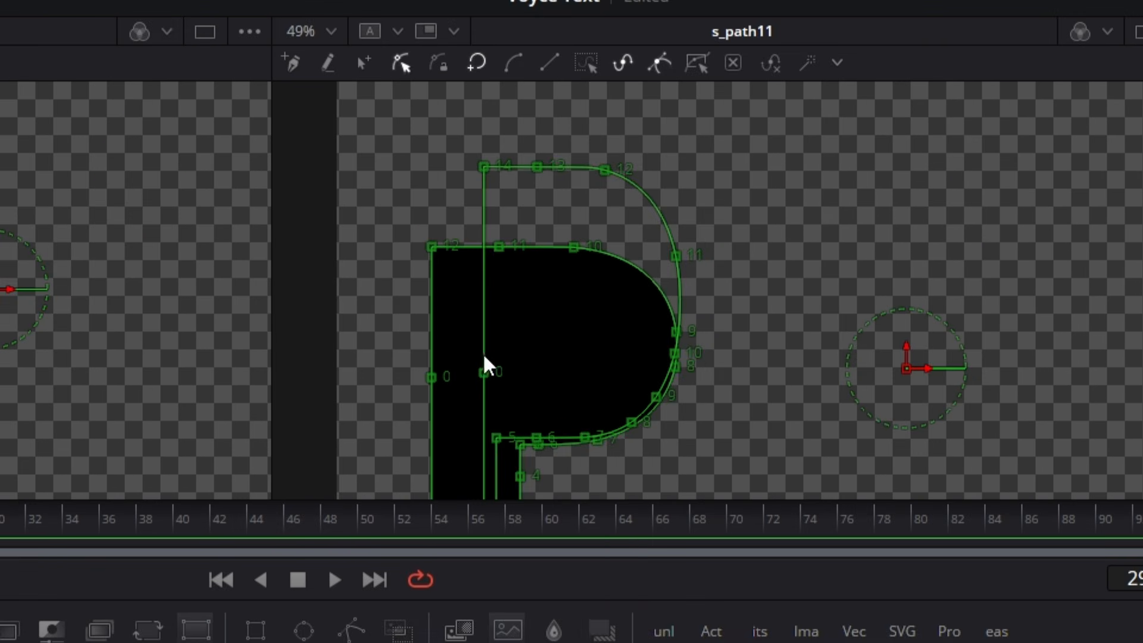
pyautogui.scroll(-3, 483, 352)
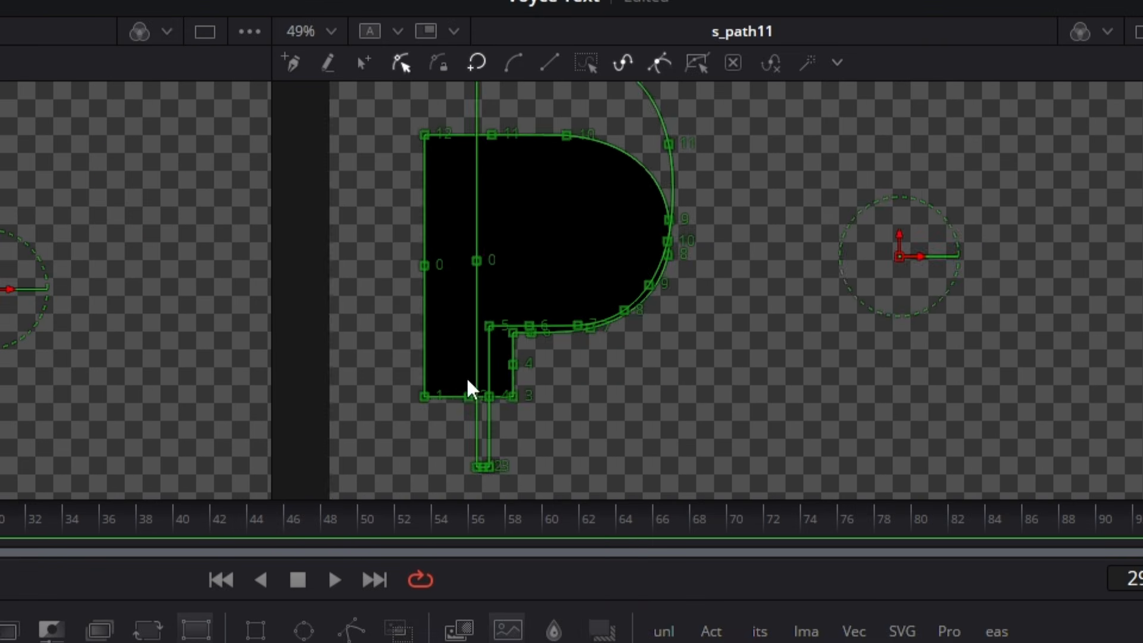
pyautogui.scroll(5, 466, 376)
pyautogui.scroll(-5, 463, 397)
pyautogui.scroll(2, 498, 417)
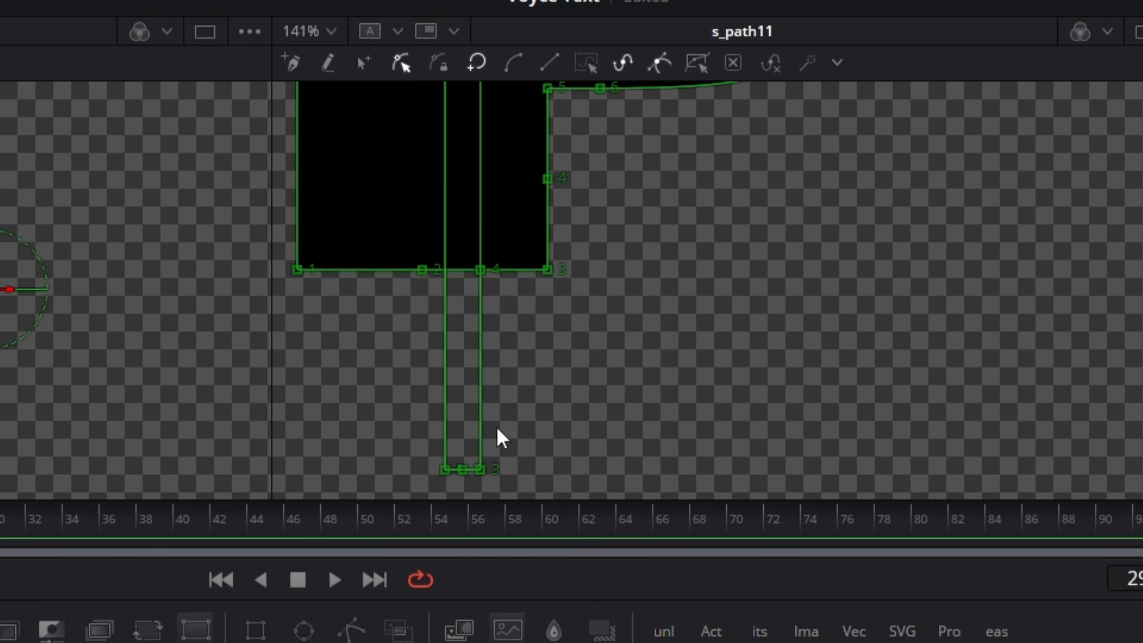
pyautogui.scroll(6, 500, 438)
pyautogui.scroll(8, 455, 255)
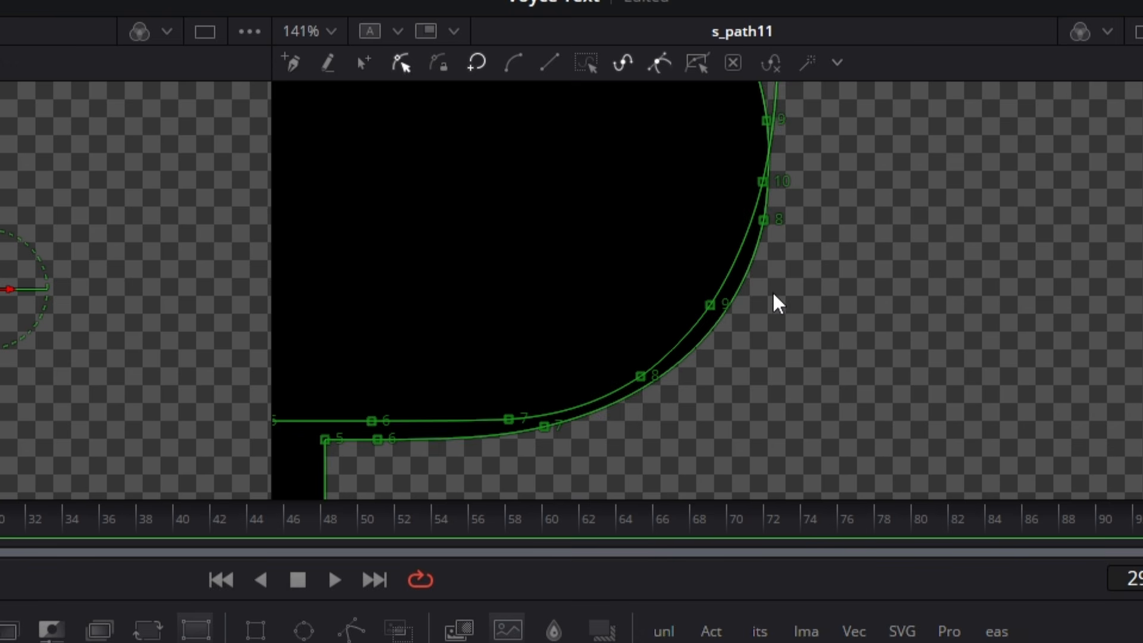
pyautogui.scroll(-2, 797, 295)
pyautogui.scroll(2, 782, 304)
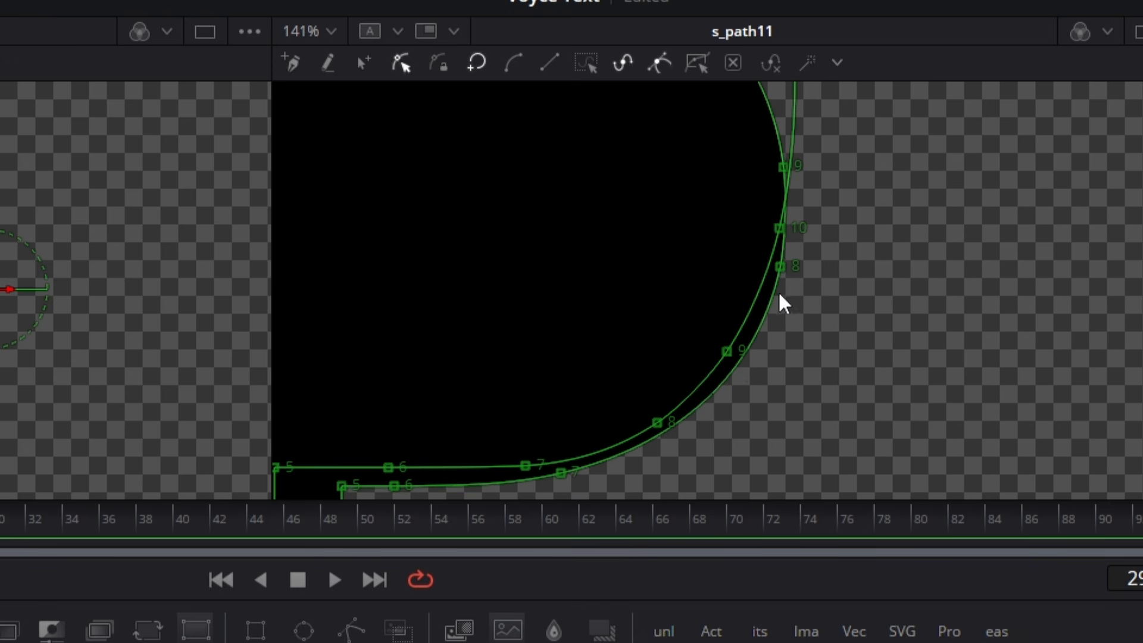
pyautogui.scroll(-2, 774, 345)
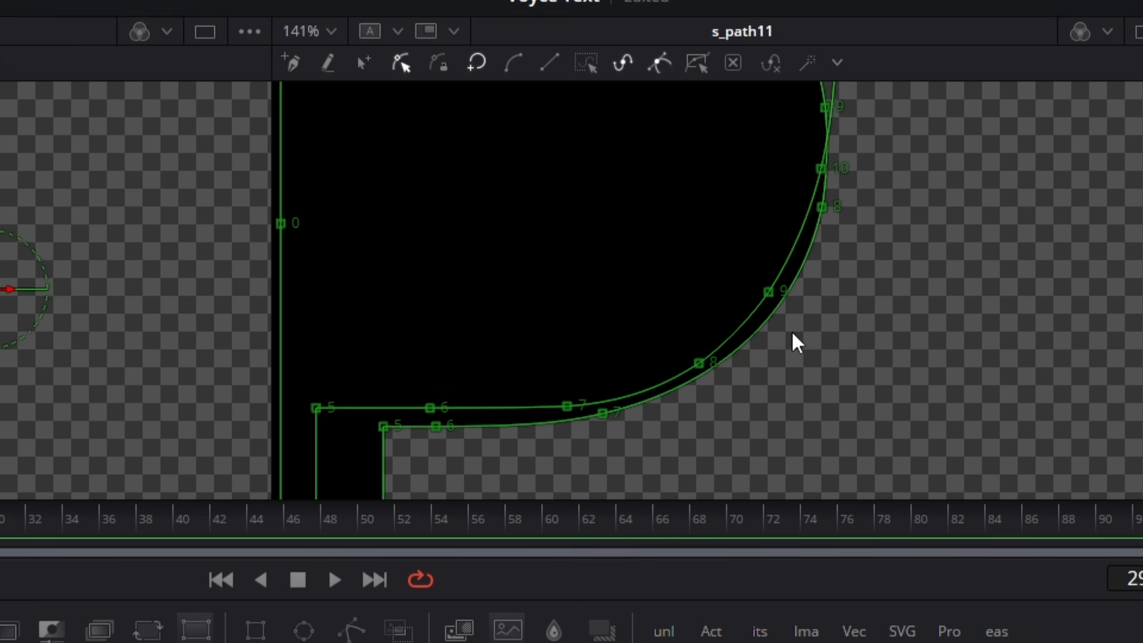
# Step: Delete point 8 from the lower curve of the thin P outline in s_path1
pyautogui.moveTo(749, 403); pyautogui.dragTo(693, 356)
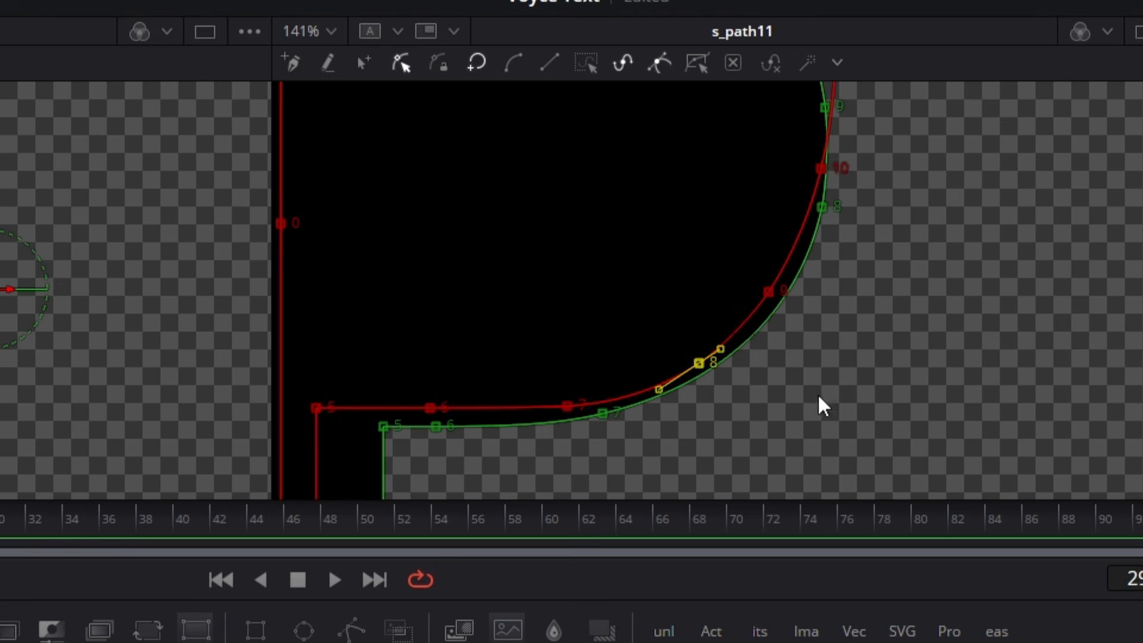
pyautogui.press('Delete')
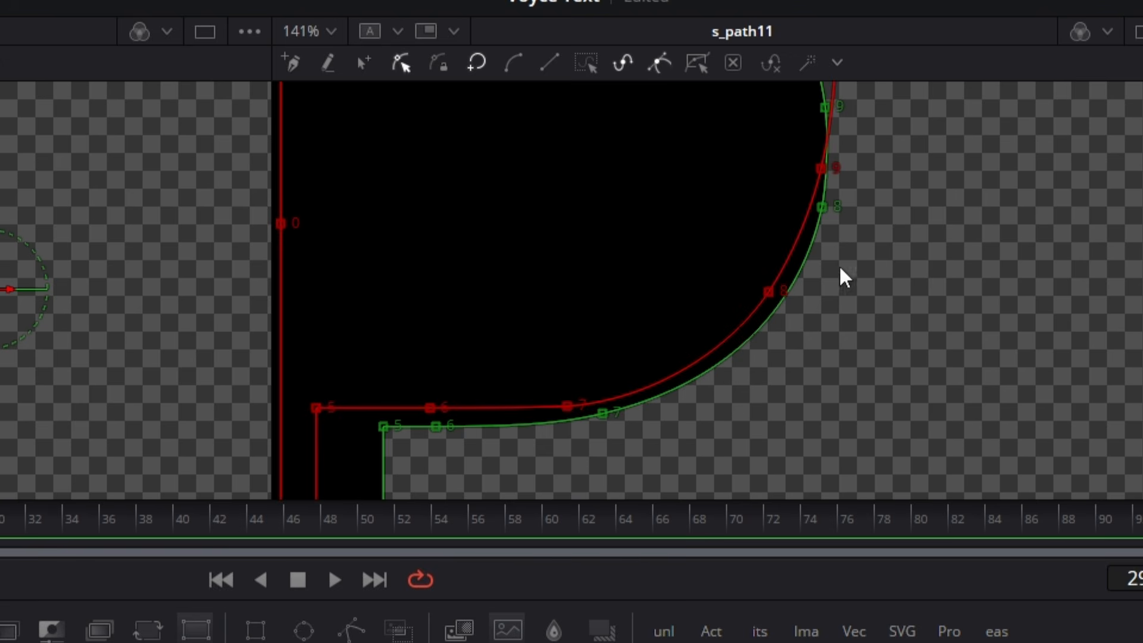
pyautogui.moveTo(861, 270); pyautogui.dragTo(813, 429)
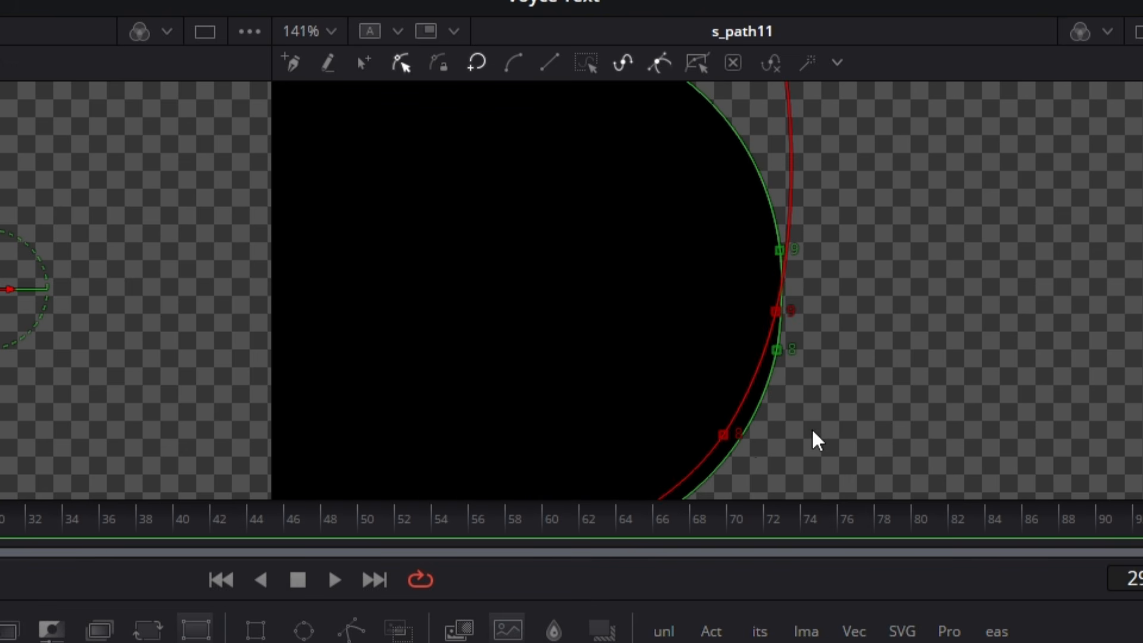
pyautogui.scroll(-5, 795, 343)
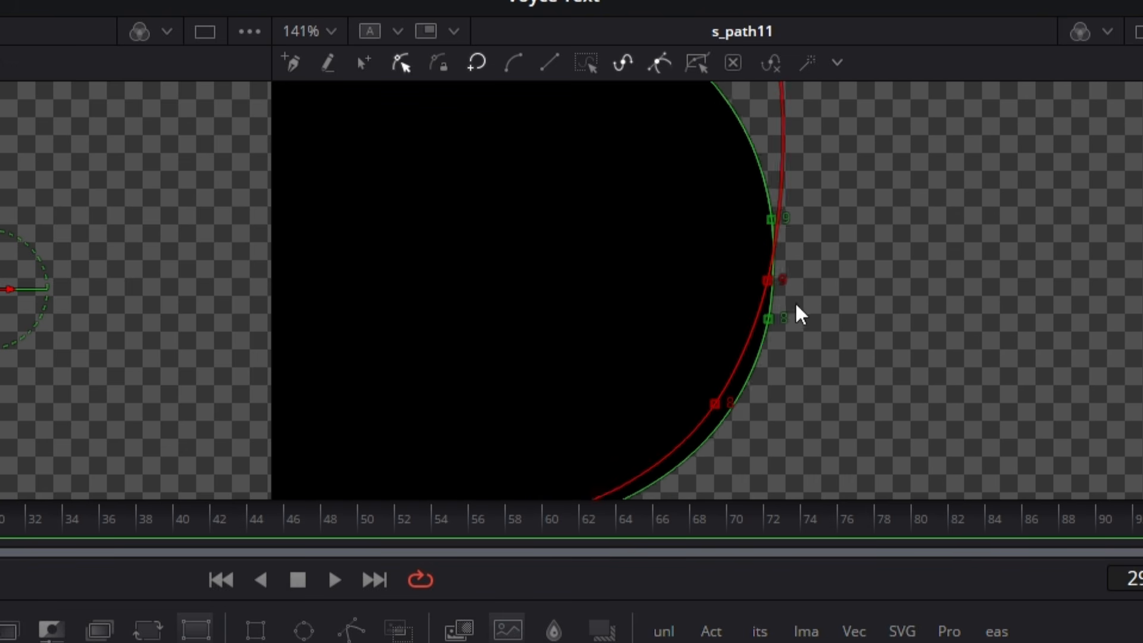
# Step: Delete point 10 from the upper curve of the thin P outline in s_path1
pyautogui.scroll(-2, 743, 329)
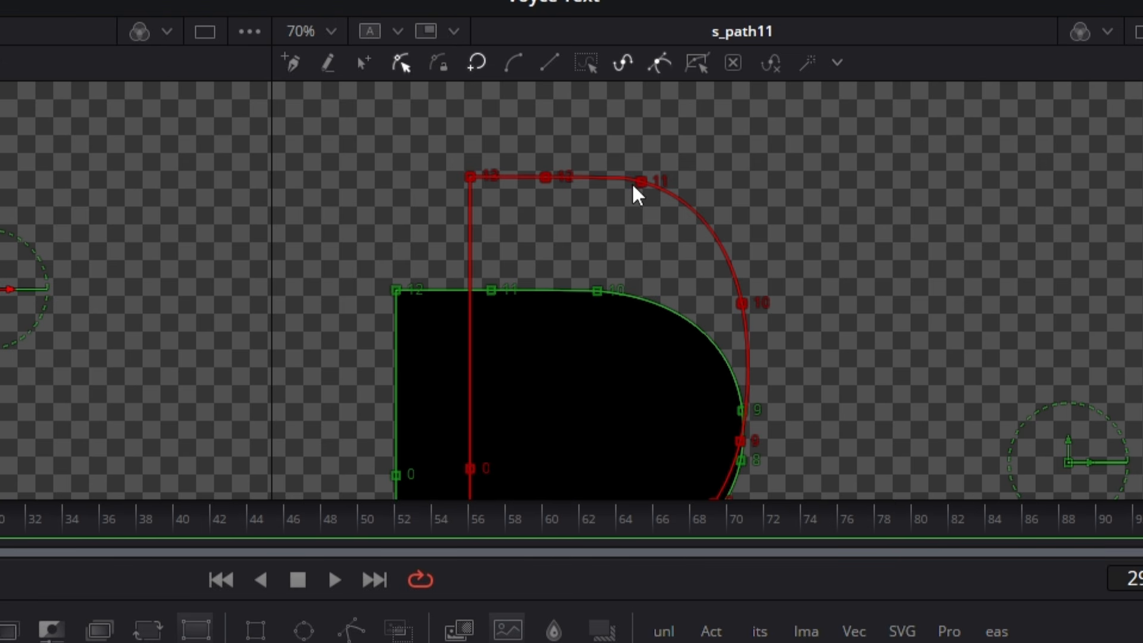
pyautogui.moveTo(695, 267); pyautogui.dragTo(760, 319)
pyautogui.press('Delete')
pyautogui.moveTo(796, 375); pyautogui.dragTo(832, 321)
pyautogui.moveTo(797, 239); pyautogui.dragTo(659, 106)
pyautogui.moveTo(848, 262); pyautogui.dragTo(758, 393)
pyautogui.click(819, 325)
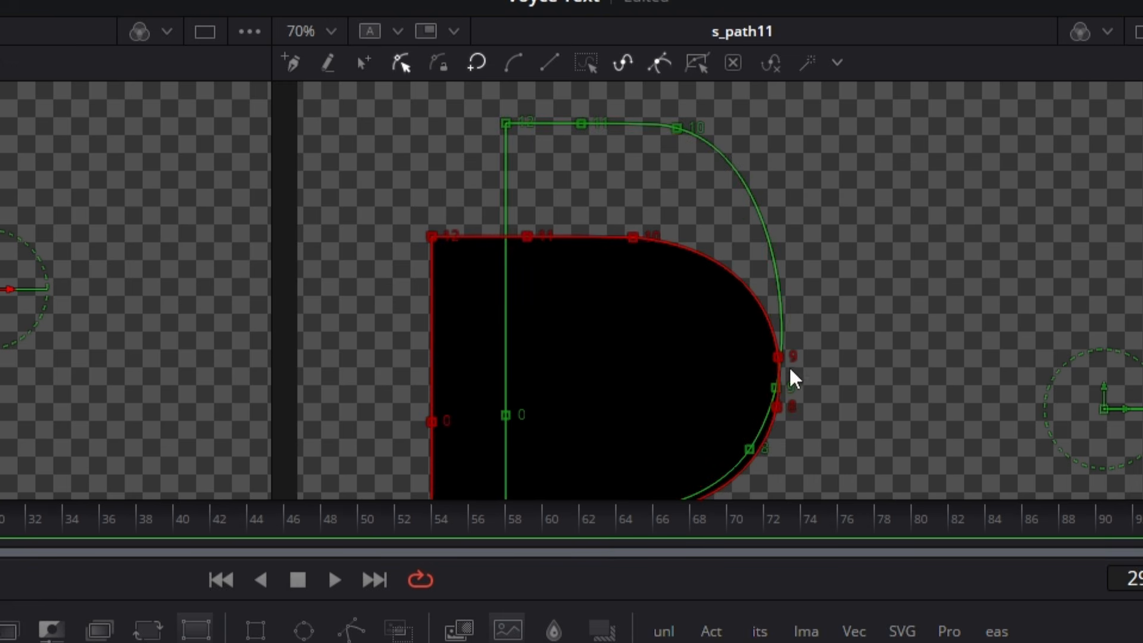
# Step: Compare the numbered points of both P outlines around the bowl and stem, and fit the whole frame in view
pyautogui.click(779, 356)
pyautogui.scroll(5, 797, 337)
pyautogui.scroll(-5, 772, 373)
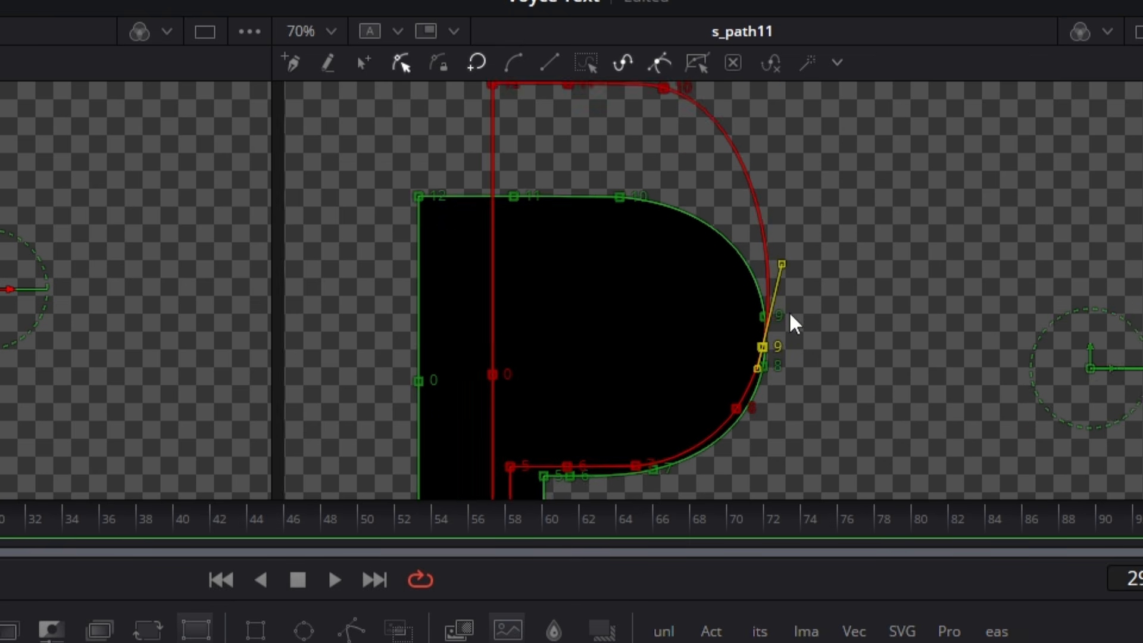
pyautogui.moveTo(786, 322); pyautogui.dragTo(792, 303)
pyautogui.click(831, 344)
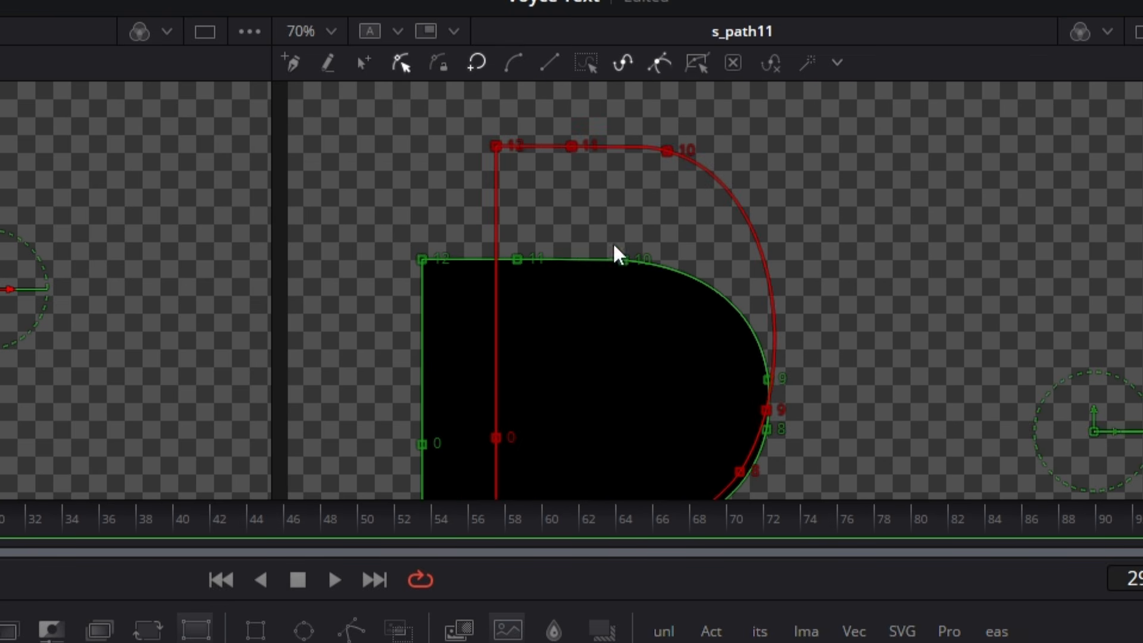
pyautogui.moveTo(466, 312); pyautogui.dragTo(499, 134)
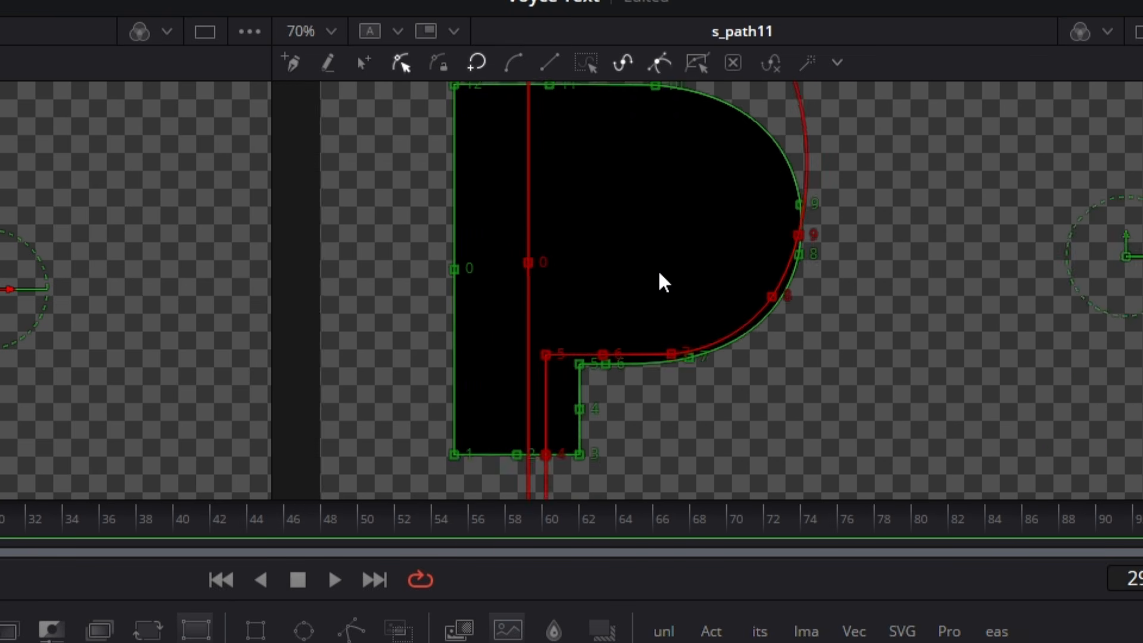
pyautogui.scroll(-3, 659, 272)
pyautogui.hotkey('ctrl', 'f')
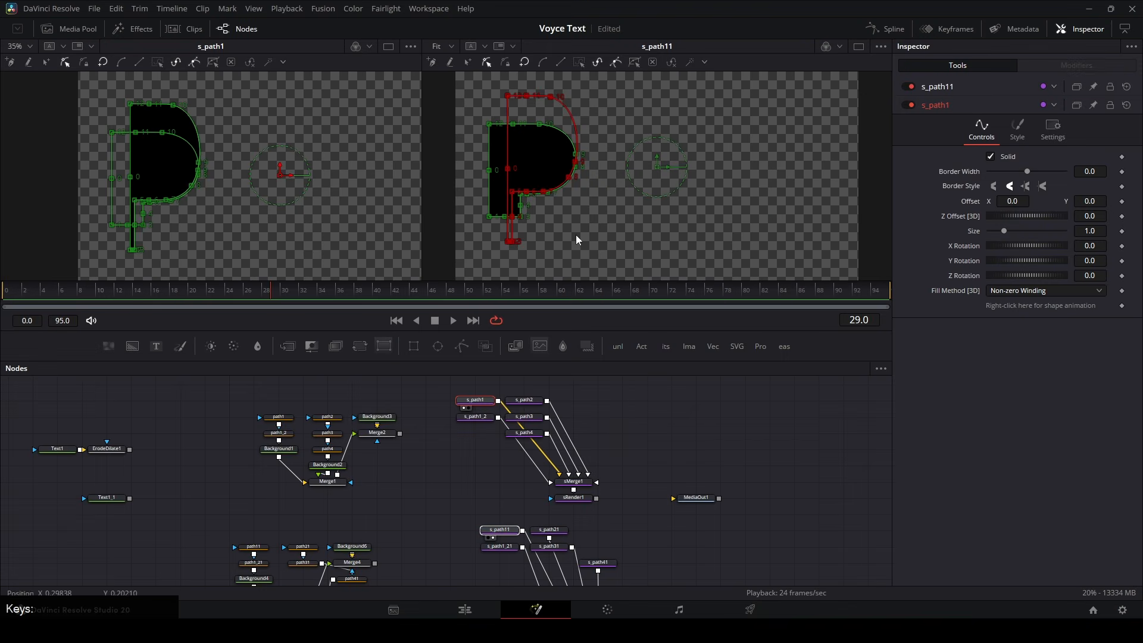
# Step: Align the s_path11 shape node group beneath the s_path1 group in the node graph
pyautogui.moveTo(634, 461); pyautogui.dragTo(651, 409)
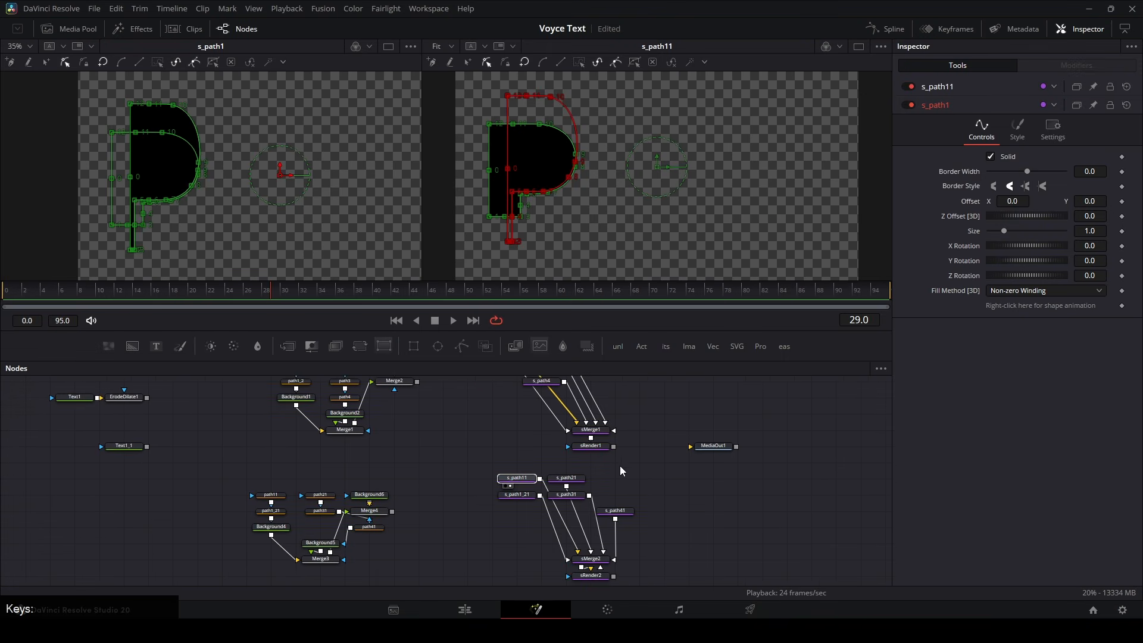
pyautogui.moveTo(463, 461); pyautogui.dragTo(577, 577)
pyautogui.click(638, 511)
pyautogui.moveTo(587, 434); pyautogui.dragTo(587, 496)
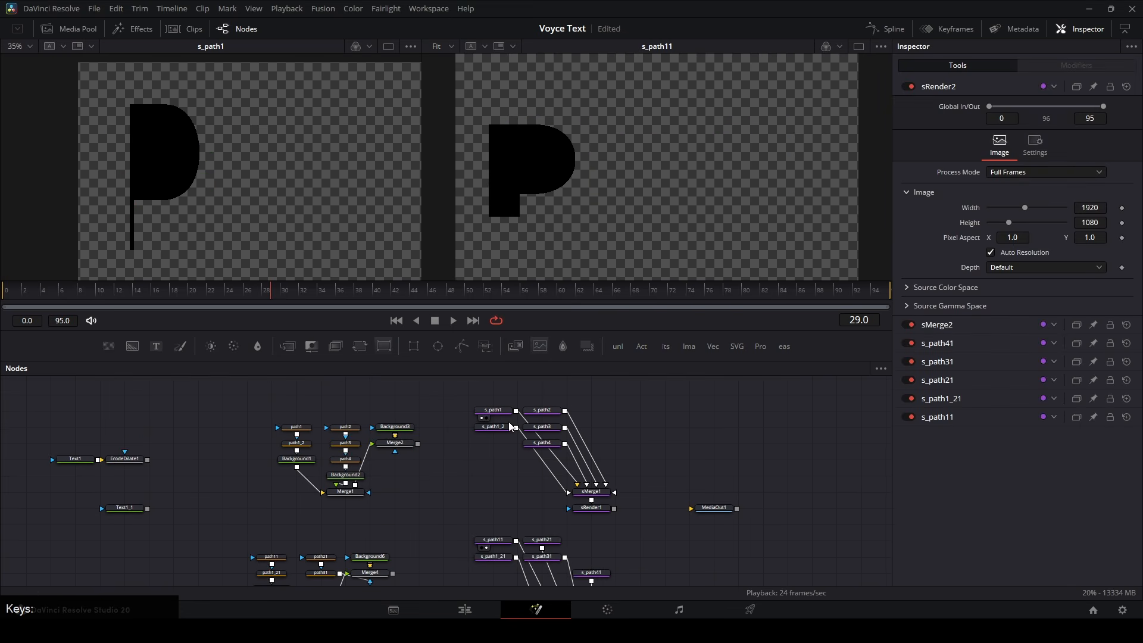
# Step: Show sRender1 with the complete thin text in the second viewer
pyautogui.click(492, 410)
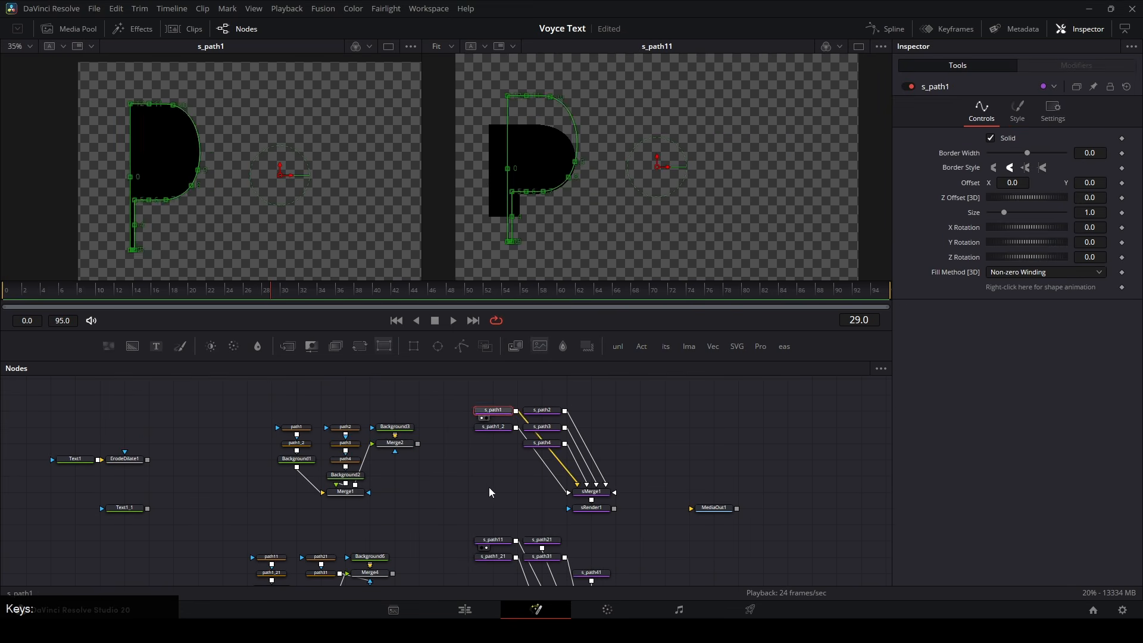
pyautogui.click(591, 508)
pyautogui.press('2')
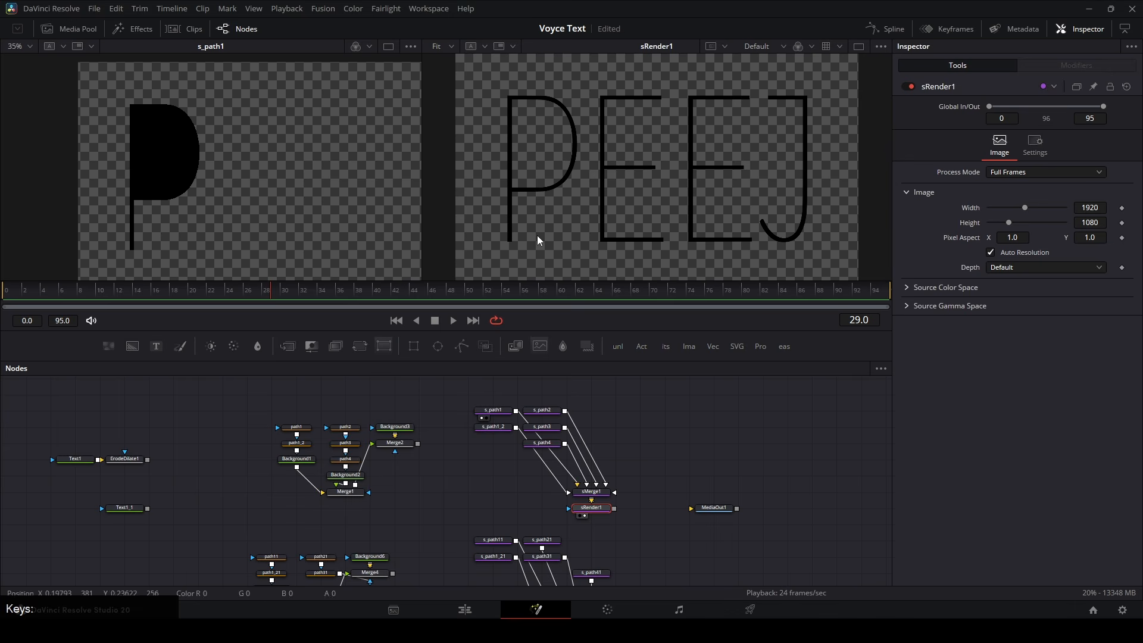
# Step: Keyframe the shape of s_path1 at frames 0, 12 and 24
pyautogui.click(494, 411)
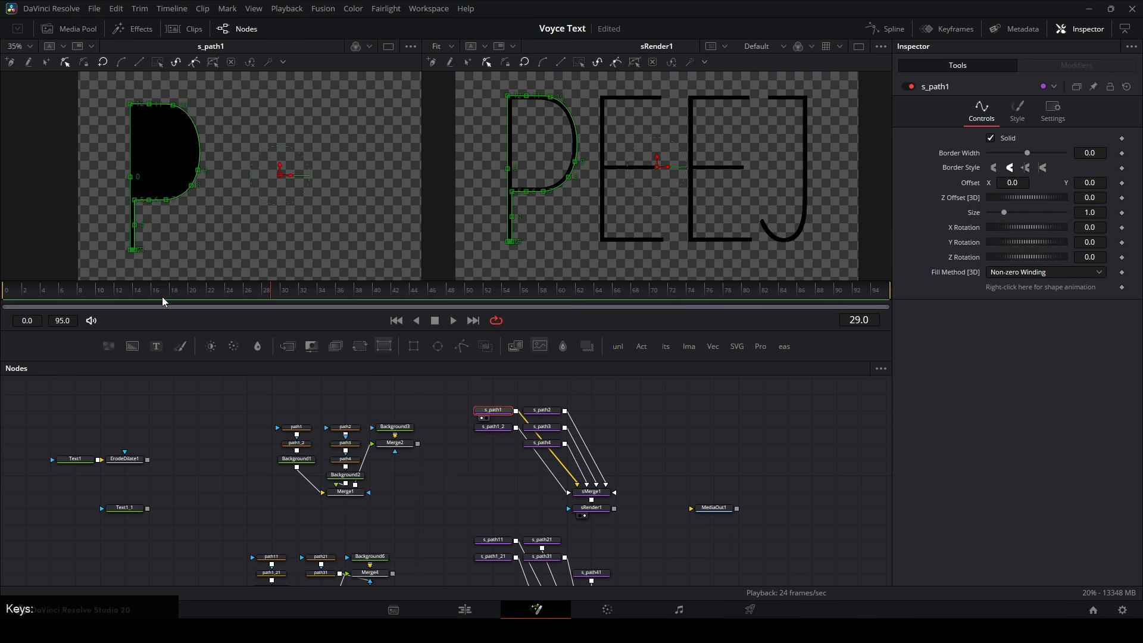
pyautogui.click(1122, 287)
pyautogui.click(1119, 288)
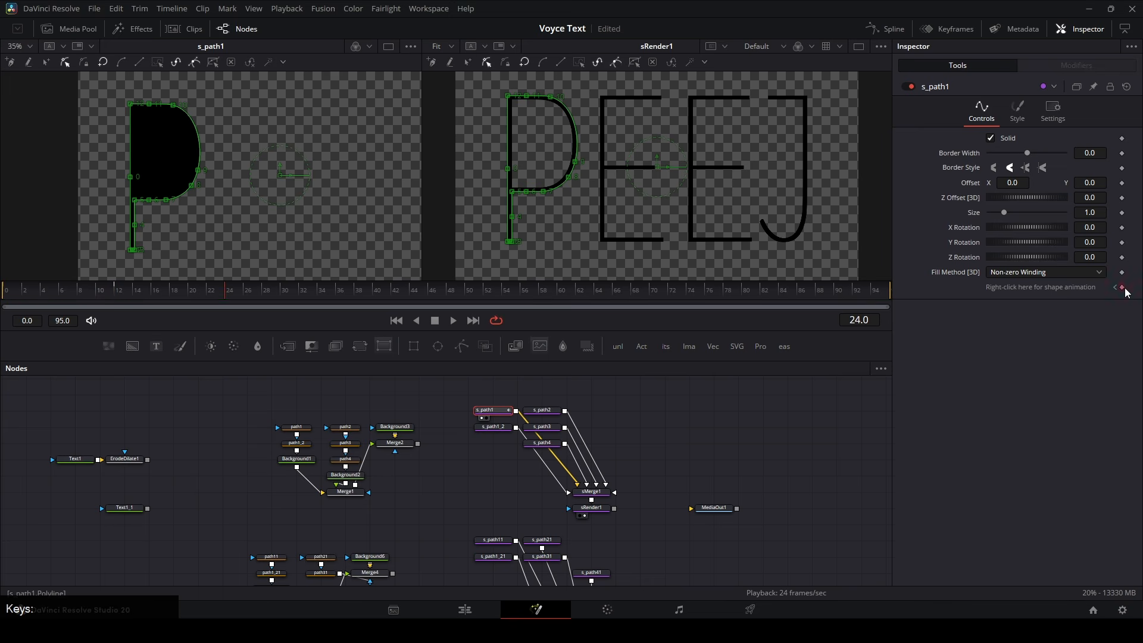
# Step: Return to the keyframe at frame 12 and add a shape keyframe to s_path11 there
pyautogui.click(1115, 288)
pyautogui.click(494, 540)
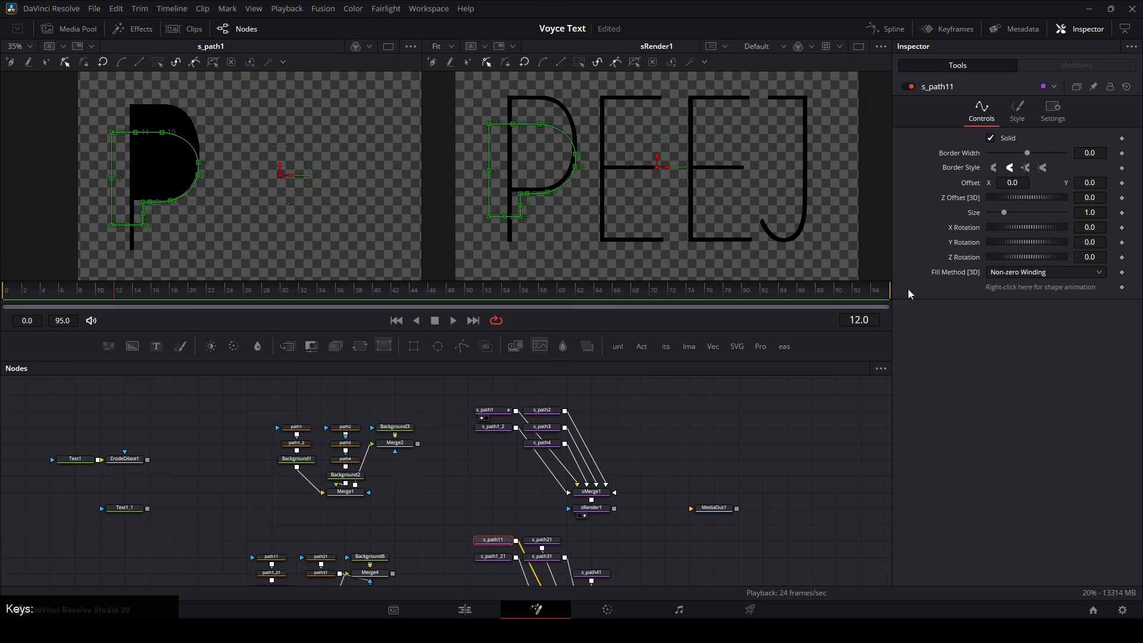
pyautogui.click(1121, 287)
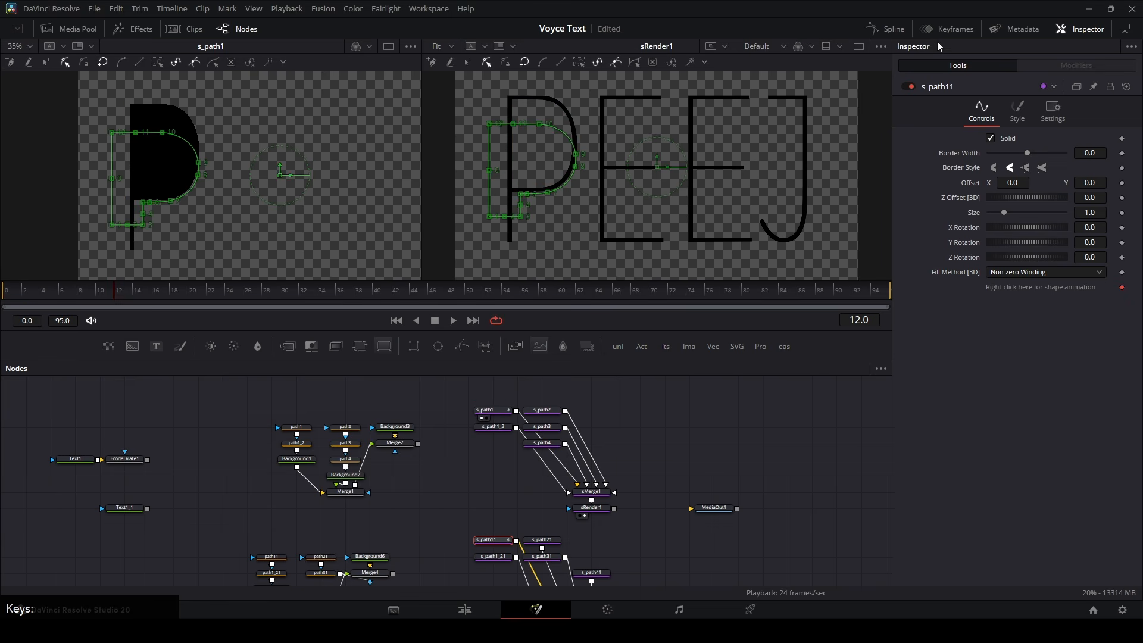
# Step: Show the Keyframes editor, fit its timeline to the full clip range, and check the Show Only Selected Tools option
pyautogui.click(947, 29)
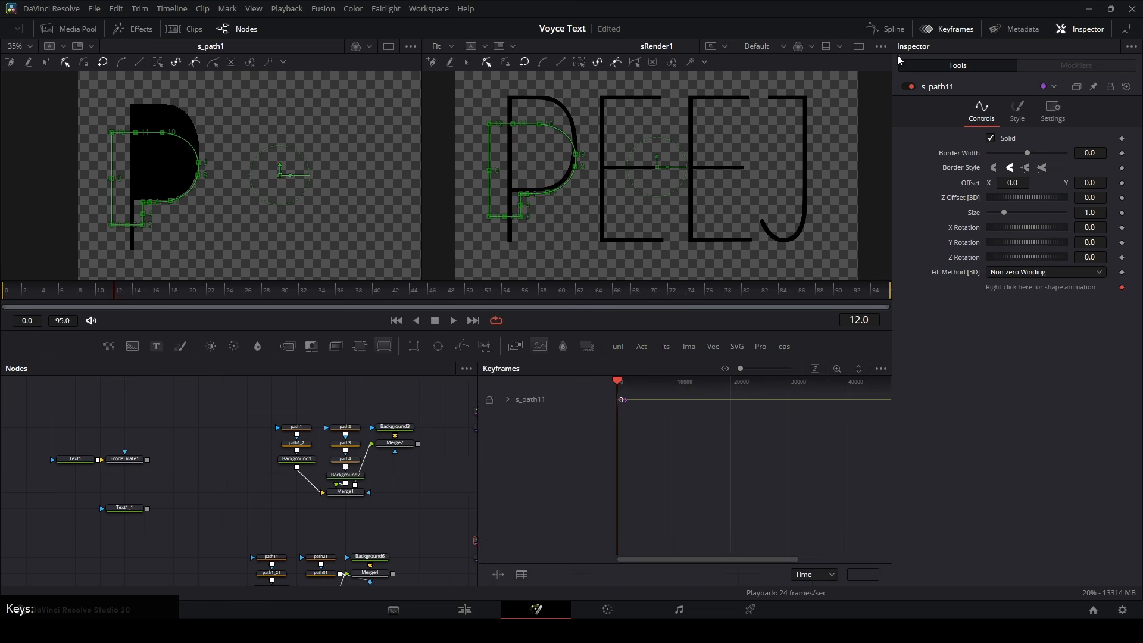
pyautogui.click(813, 368)
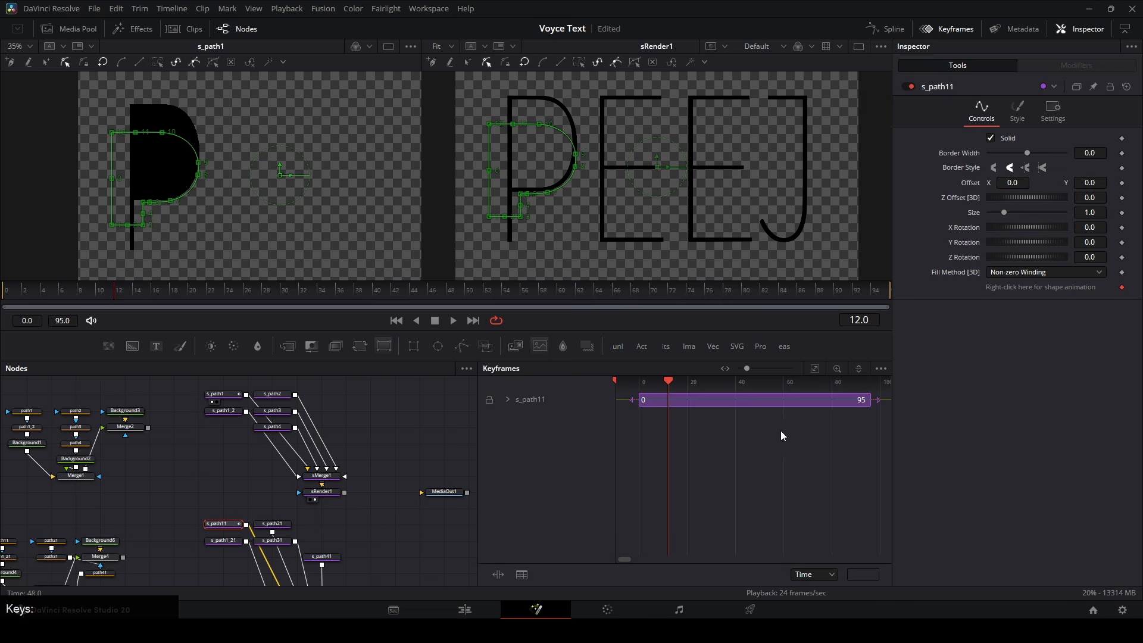
pyautogui.click(881, 369)
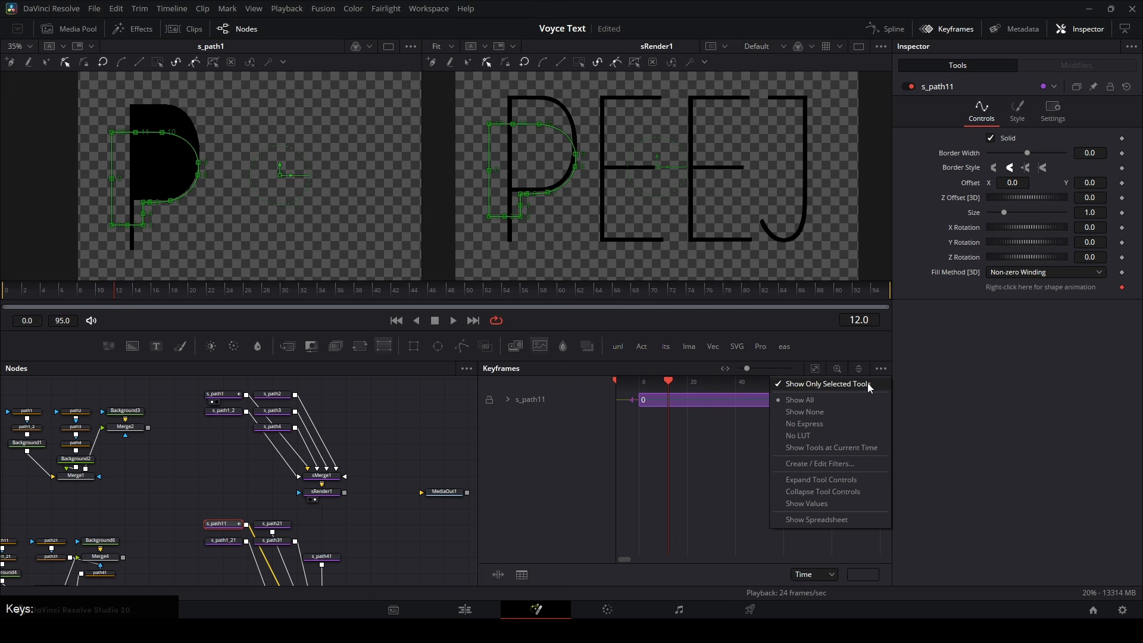
pyautogui.click(616, 449)
pyautogui.moveTo(617, 448); pyautogui.dragTo(561, 440)
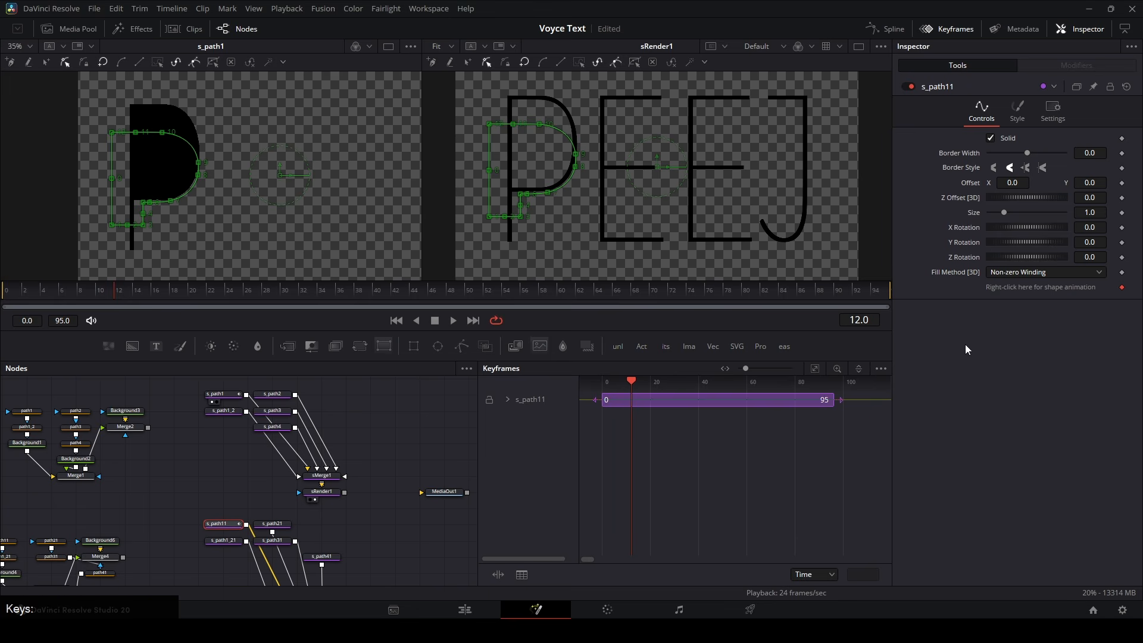
# Step: Copy the Polyline keyframe of s_path11 at frame 12 and paste it over s_path1's Polyline keyframe at frame 12
pyautogui.doubleClick(644, 400)
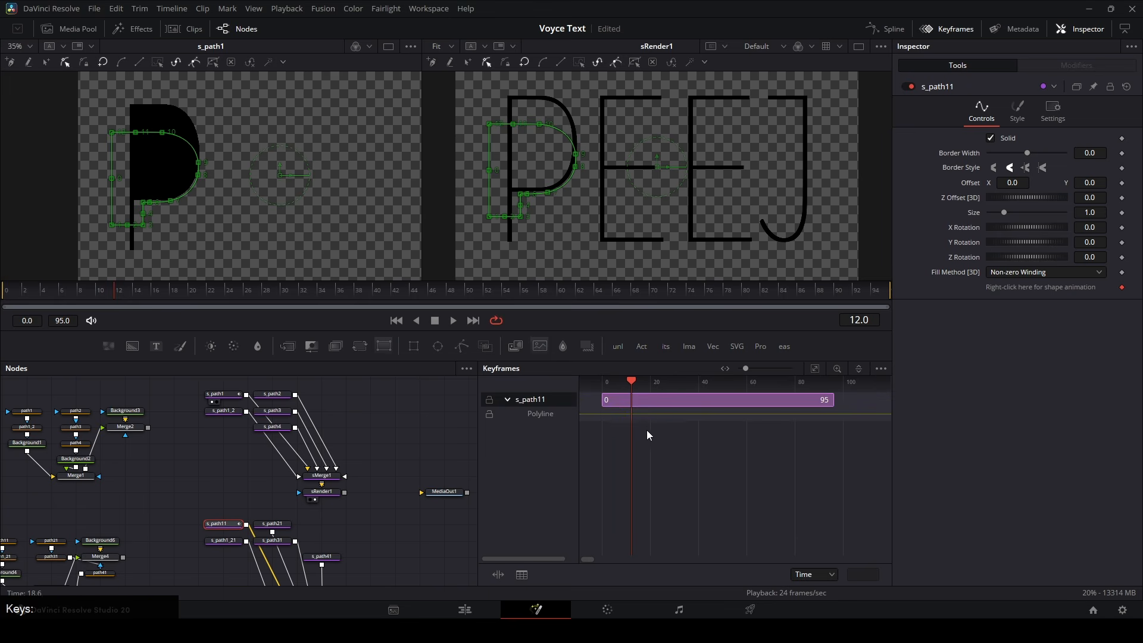
pyautogui.moveTo(619, 416); pyautogui.dragTo(635, 465)
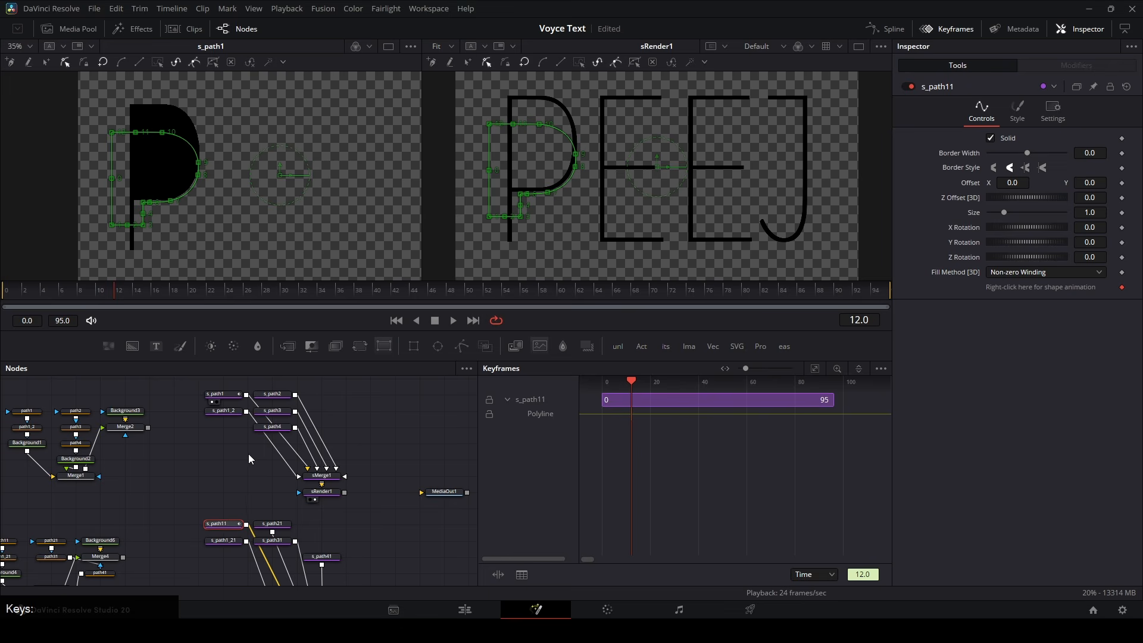
pyautogui.click(231, 395)
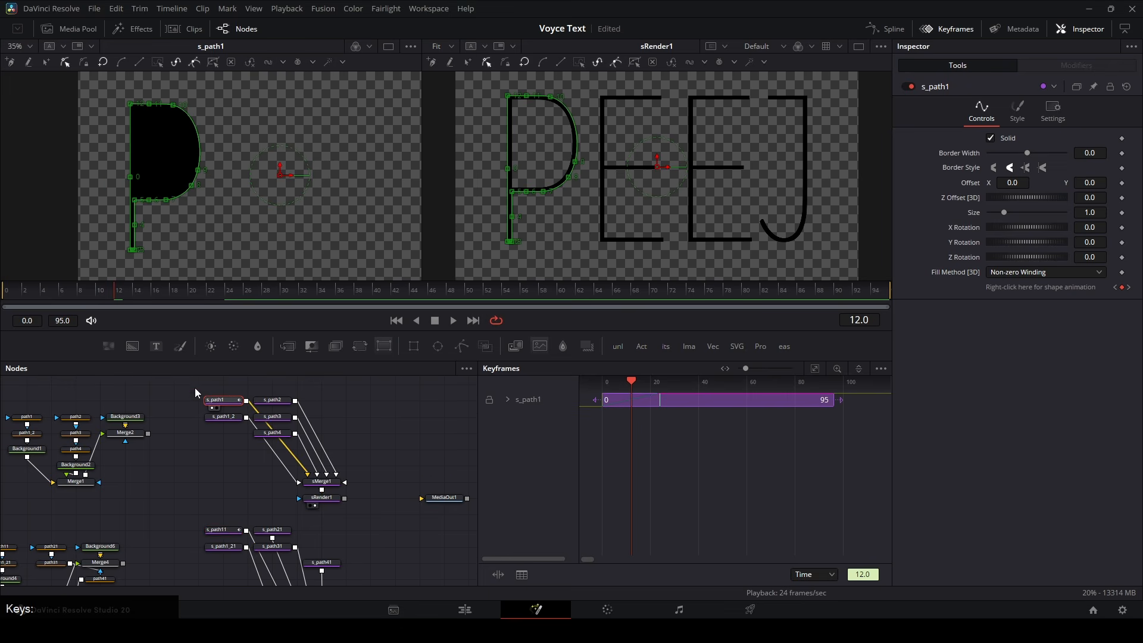
pyautogui.doubleClick(679, 397)
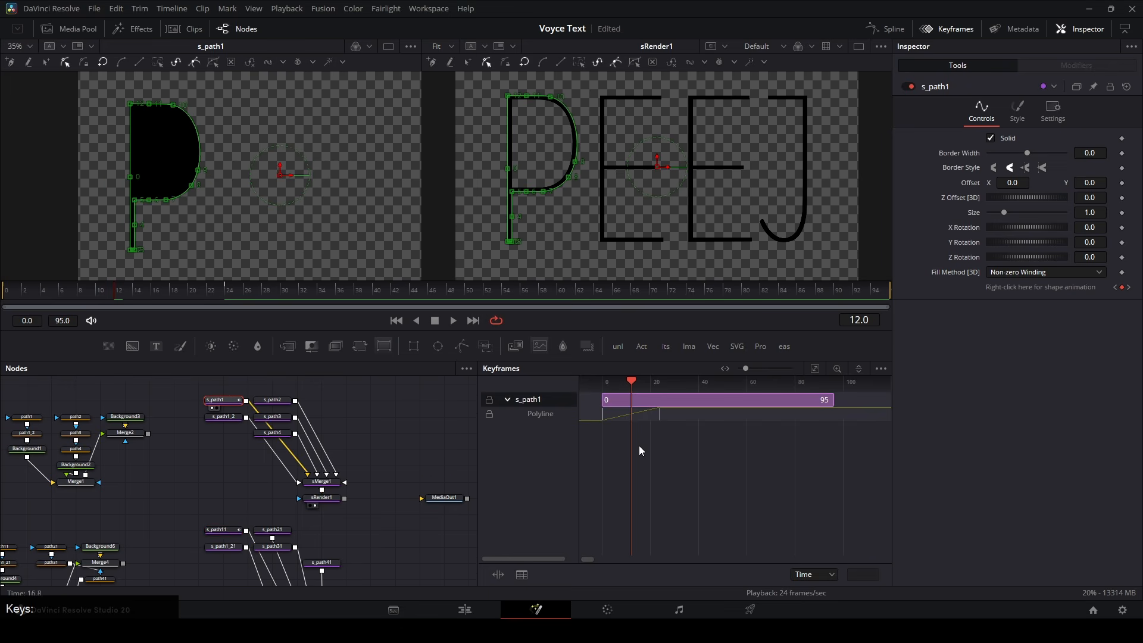
pyautogui.moveTo(623, 415); pyautogui.dragTo(644, 382)
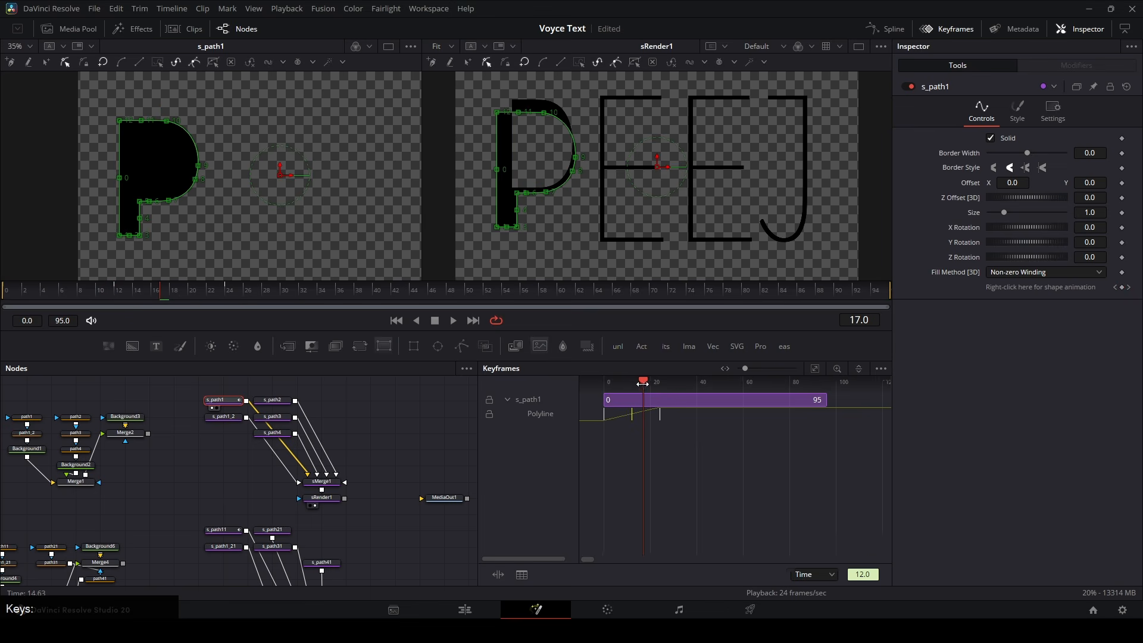
# Step: Scrub through the animation to check the letter shapes morphing between their thin and thick outlines
pyautogui.moveTo(643, 383); pyautogui.dragTo(632, 384)
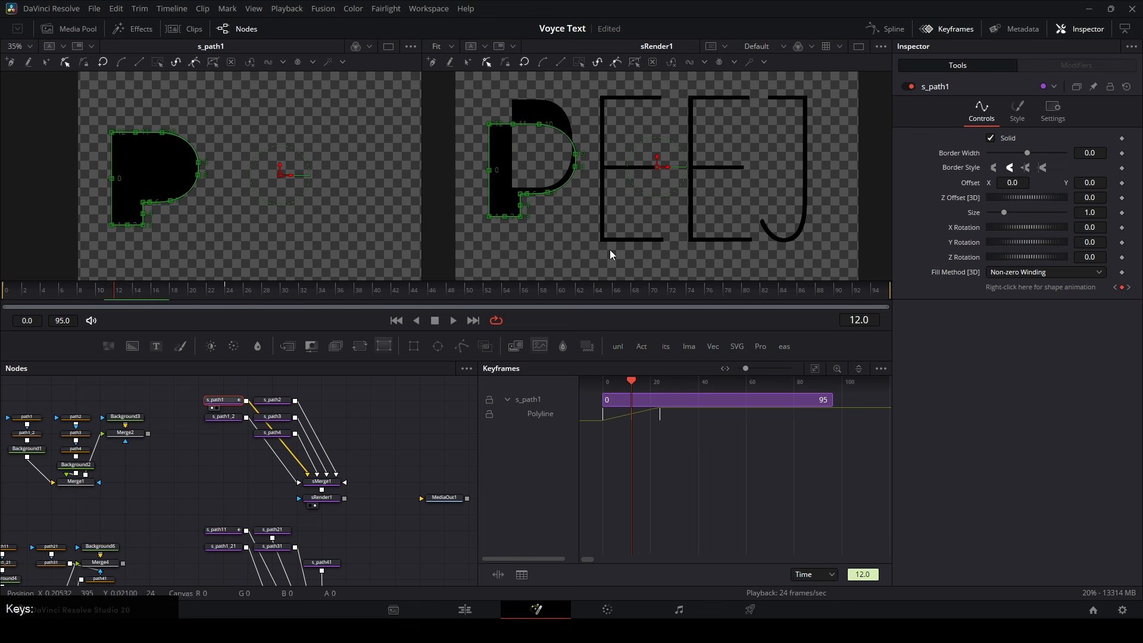
pyautogui.moveTo(88, 288); pyautogui.dragTo(227, 302)
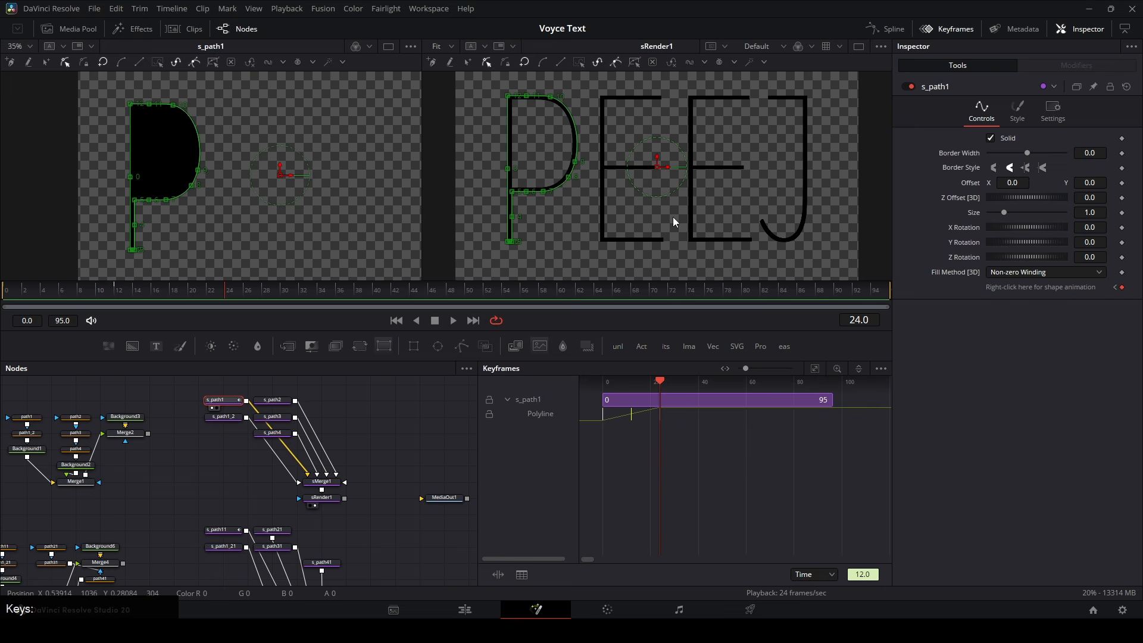
pyautogui.press('Home')
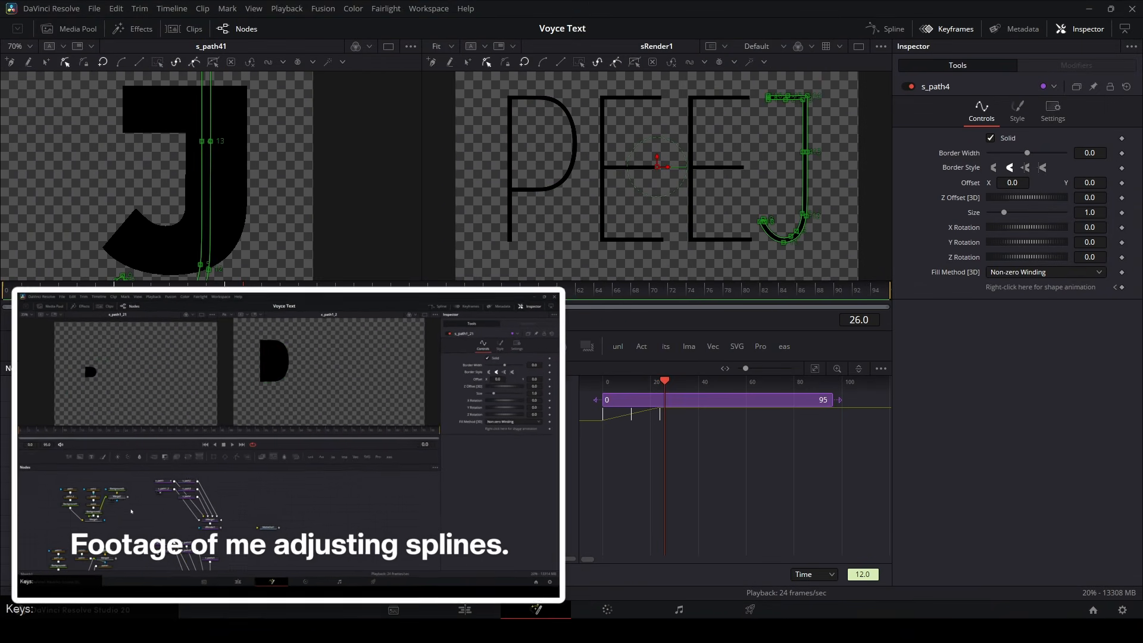
pyautogui.moveTo(229, 287); pyautogui.dragTo(33, 298)
# Step: Add a polygon mask, show it in the second viewer, and draw a closed four-point shape on it
pyautogui.click(238, 464)
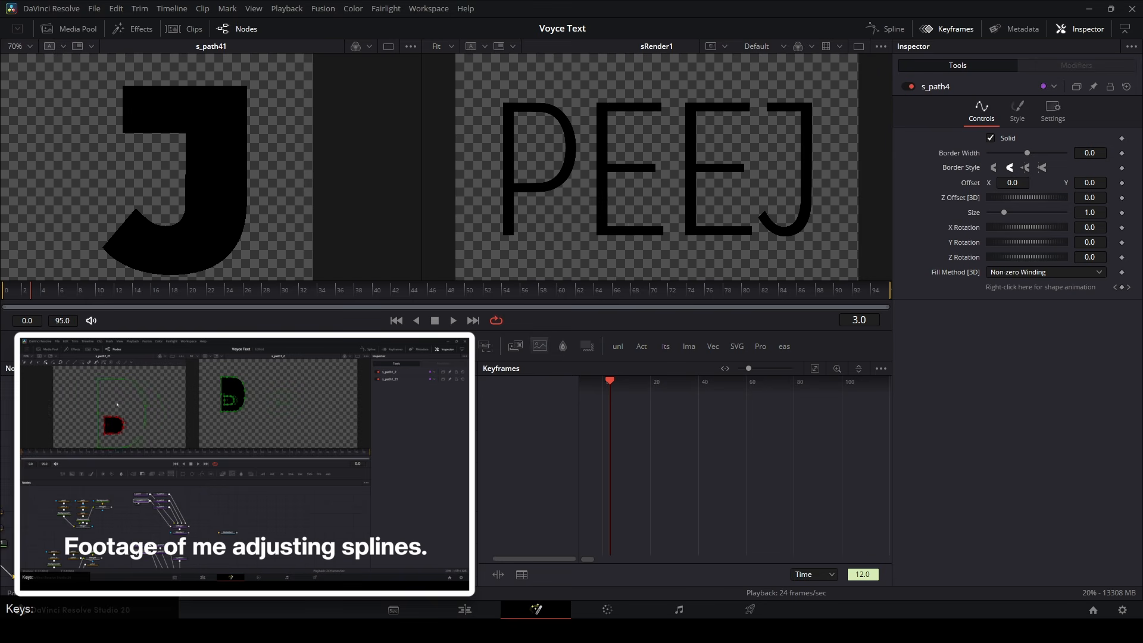
pyautogui.click(461, 346)
pyautogui.press('2')
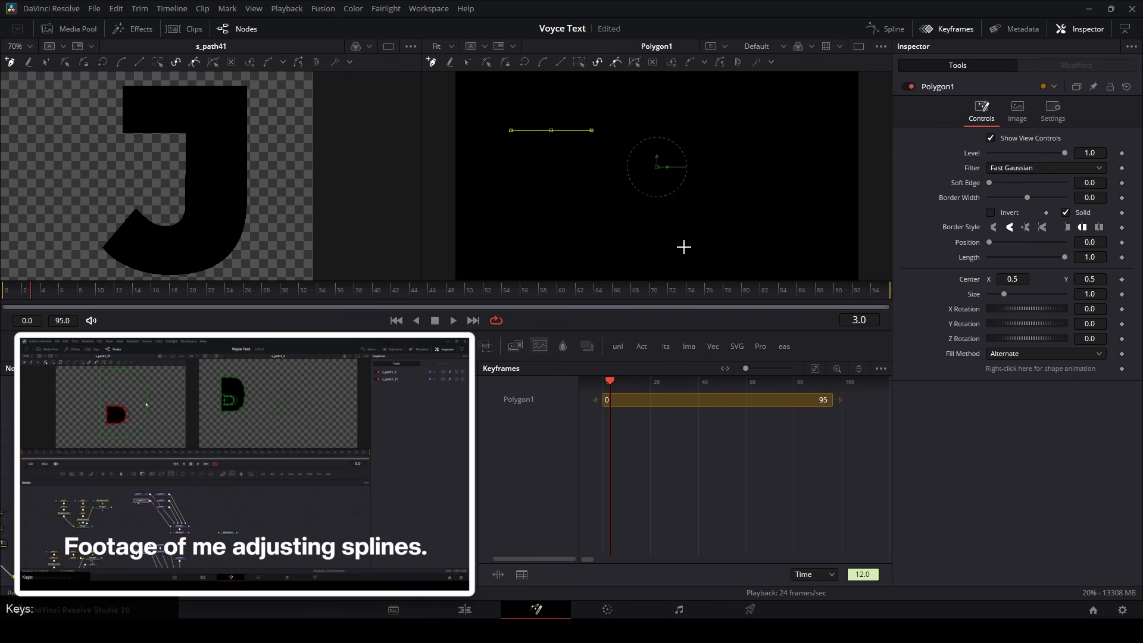
pyautogui.click(663, 253)
pyautogui.click(790, 189)
pyautogui.click(744, 119)
pyautogui.click(551, 130)
# Step: Select all four points of the Polygon1 outline
pyautogui.moveTo(483, 95); pyautogui.dragTo(822, 252)
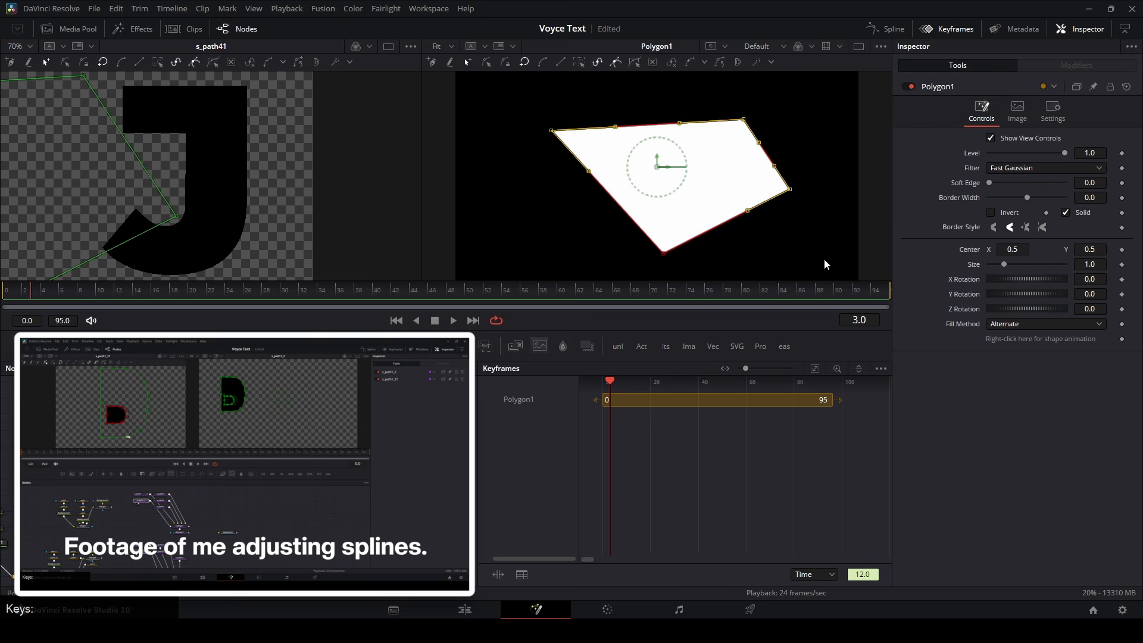
pyautogui.click(813, 236)
pyautogui.moveTo(515, 100); pyautogui.dragTo(797, 261)
pyautogui.click(797, 260)
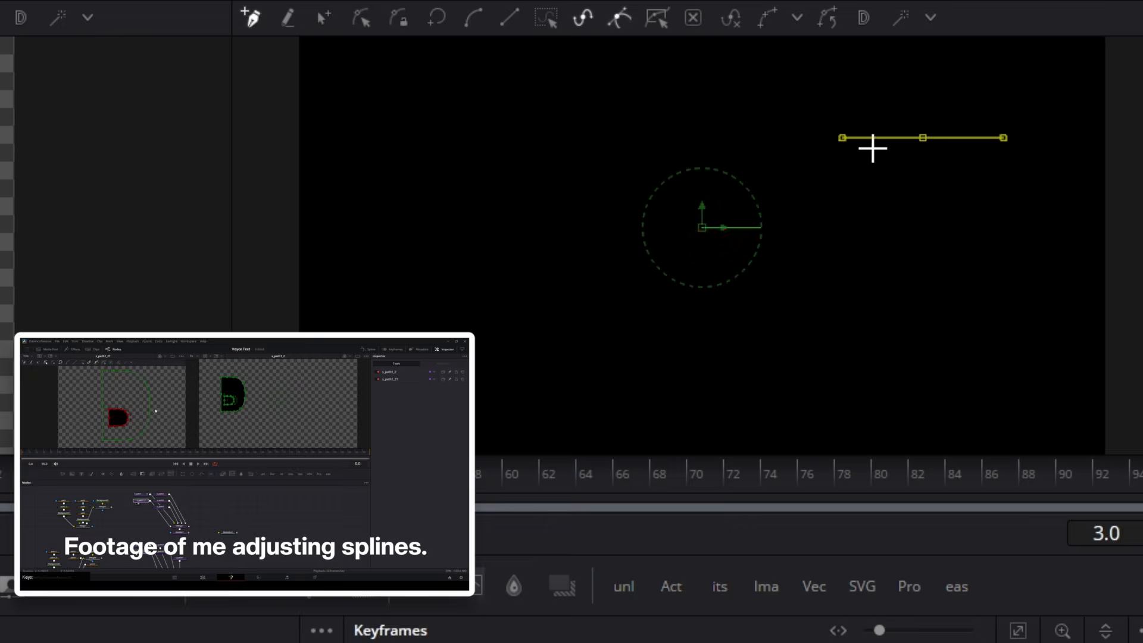
# Step: Draw a closed four-sided shape in the second polygon and select all its points
pyautogui.click(474, 145)
pyautogui.click(534, 343)
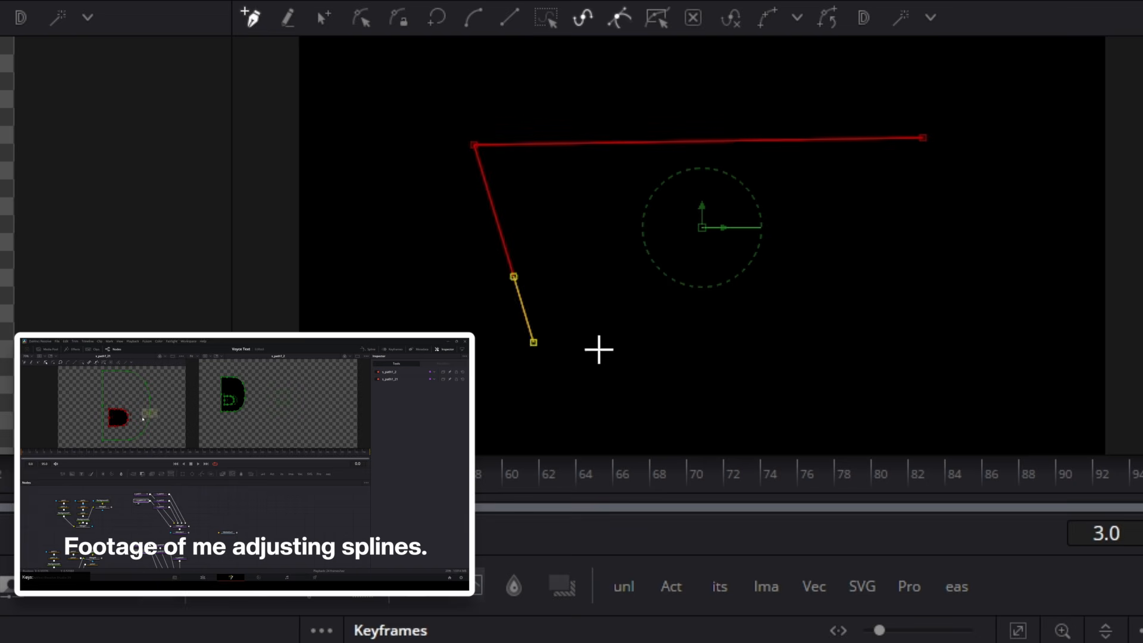
pyautogui.click(772, 348)
pyautogui.click(891, 351)
pyautogui.click(917, 138)
pyautogui.moveTo(430, 106); pyautogui.dragTo(1067, 426)
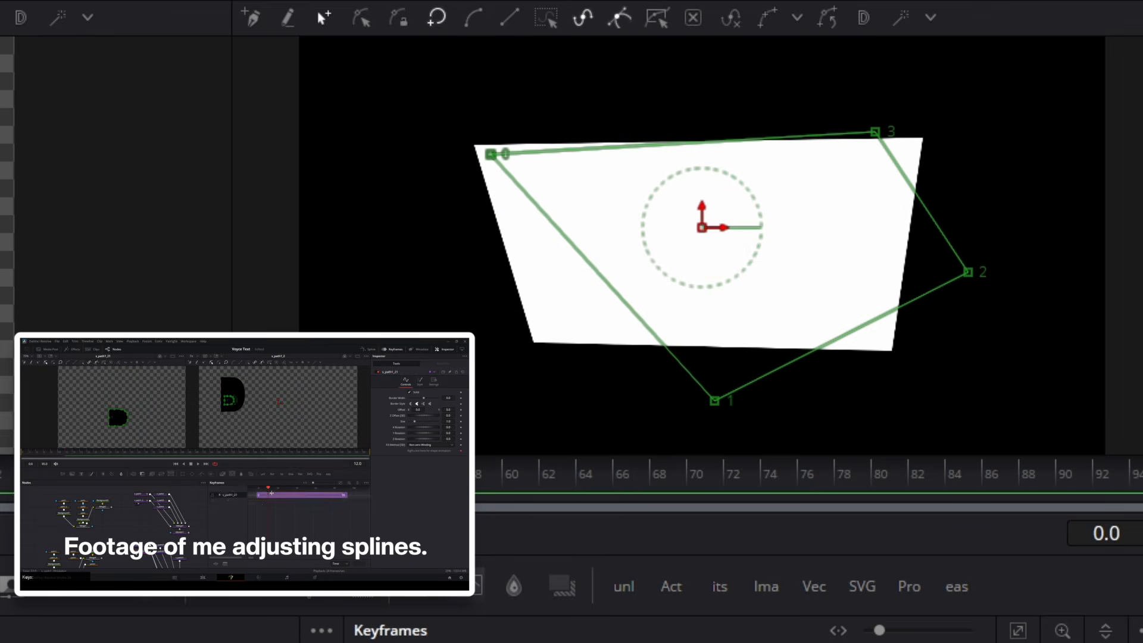
# Step: Select all points of the Polygon1 outline and export it as a Bezier-point shape with absolute values, saved as Polygon1.dfsh on the Desktop
pyautogui.press('space')
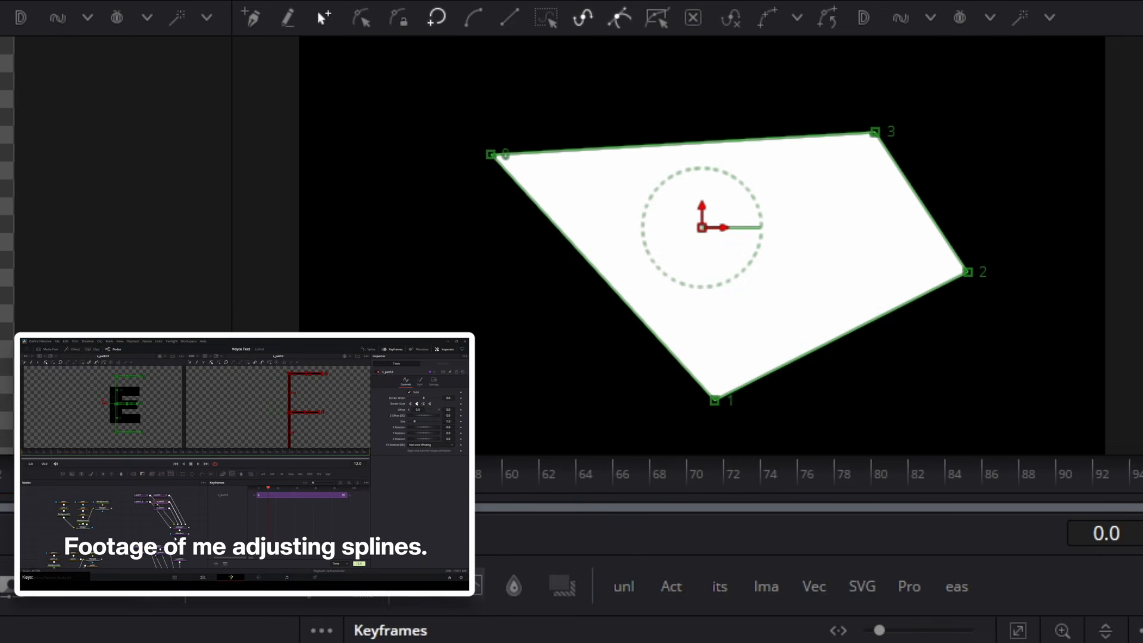
pyautogui.moveTo(415, 73); pyautogui.dragTo(1030, 417)
pyautogui.rightClick(1006, 368)
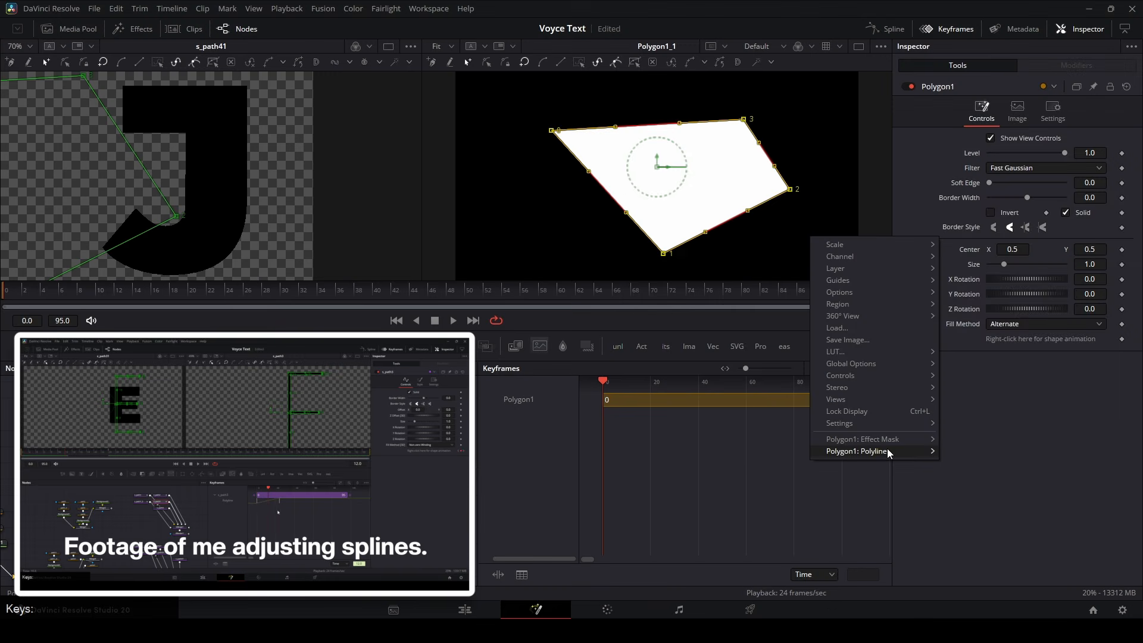
pyautogui.moveTo(890, 452)
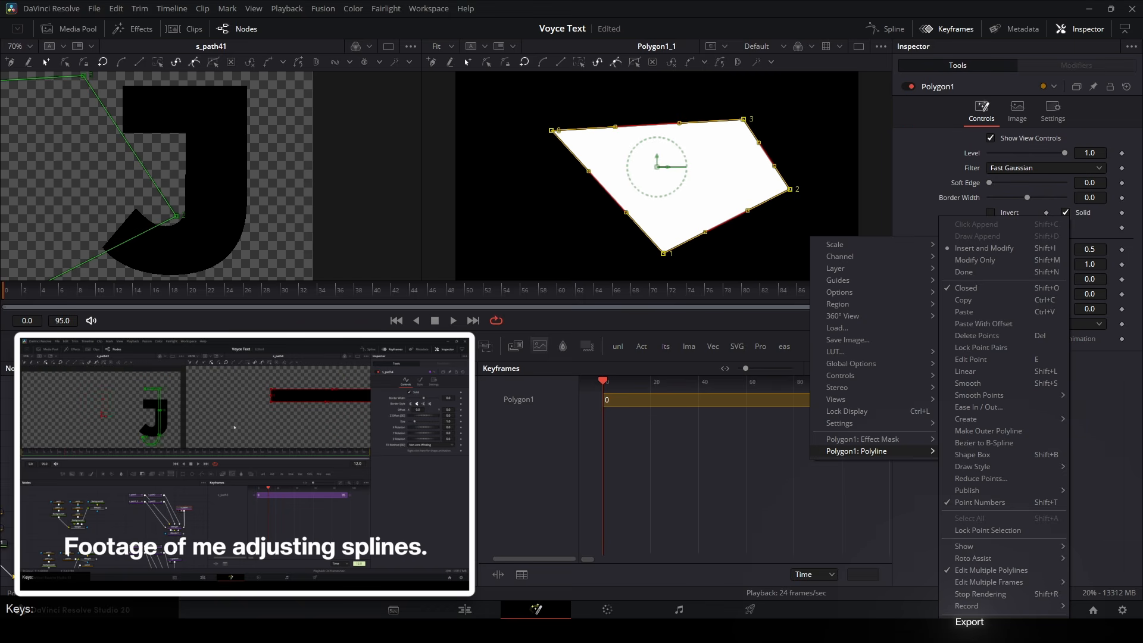
pyautogui.click(969, 621)
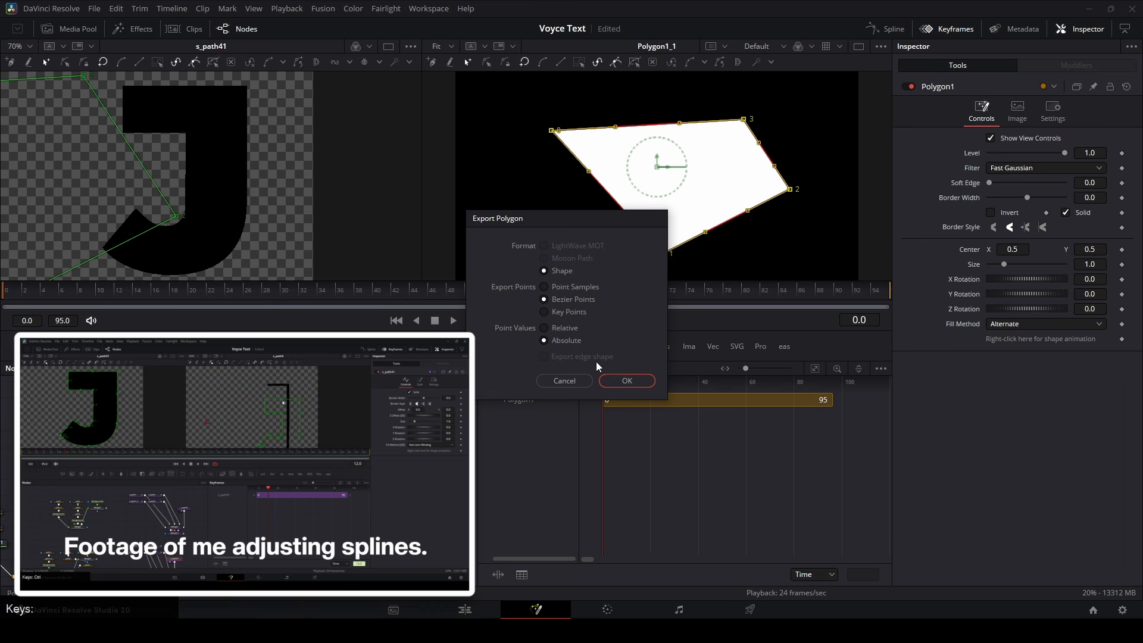
pyautogui.click(641, 382)
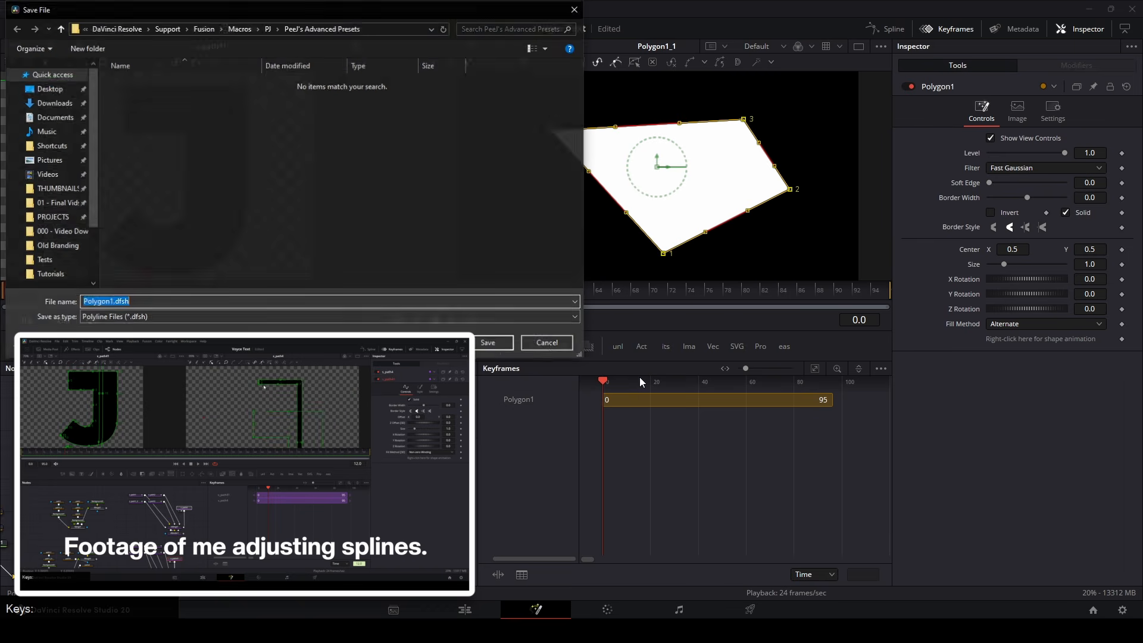
pyautogui.click(37, 90)
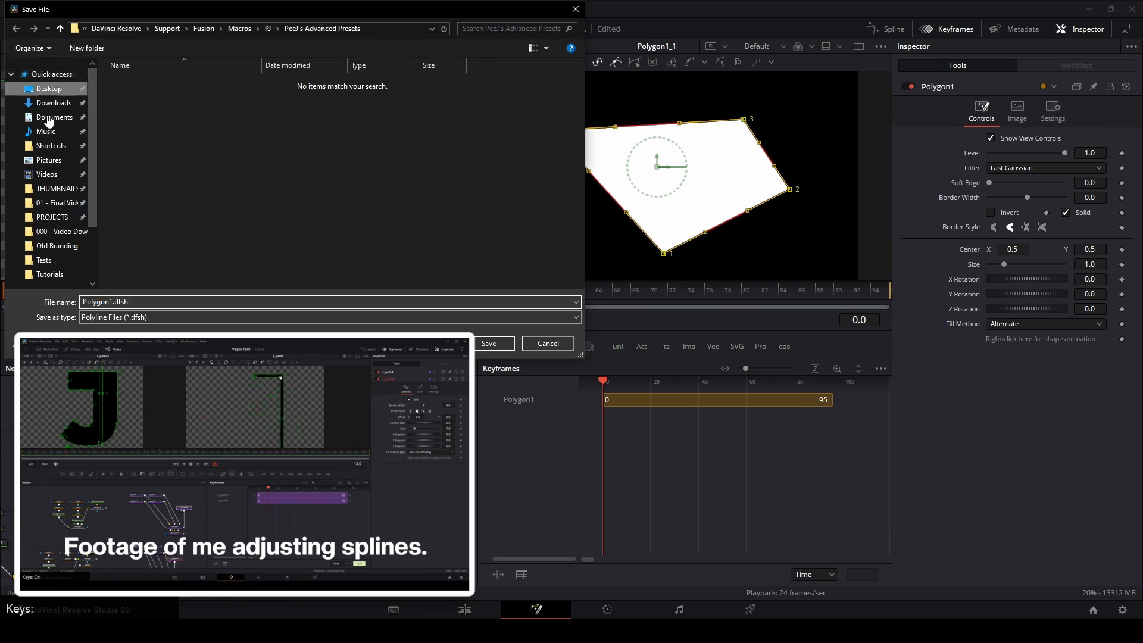
pyautogui.click(487, 343)
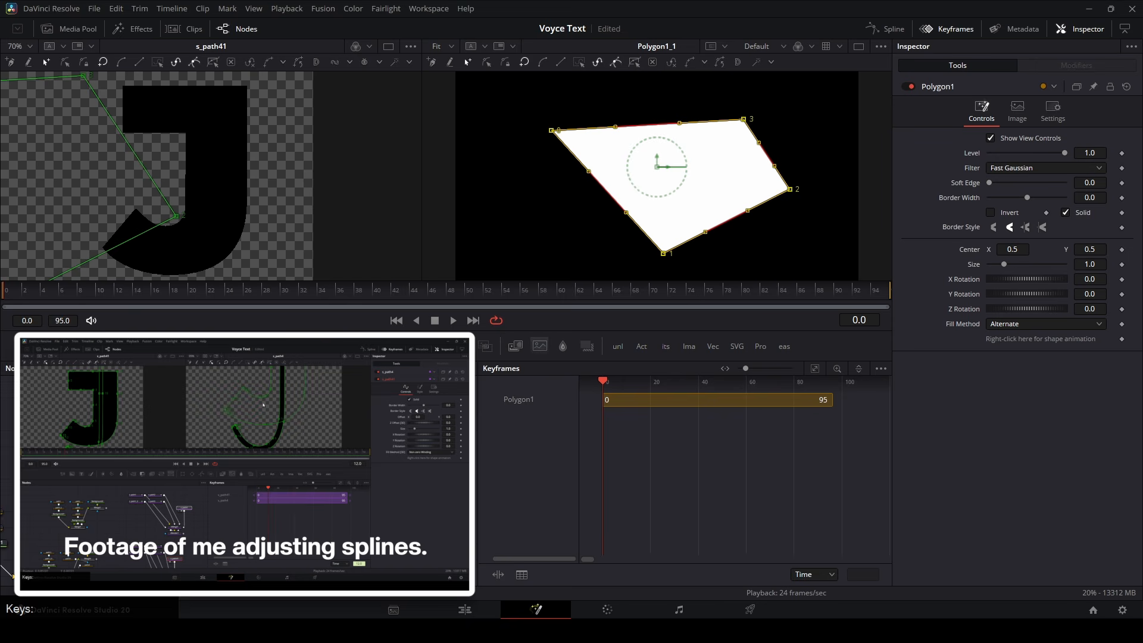
# Step: Search the available tools and scripts for "rotate" and launch the Rotate SVG Points script
pyautogui.hotkey('shift', 'space')
pyautogui.write('shape')
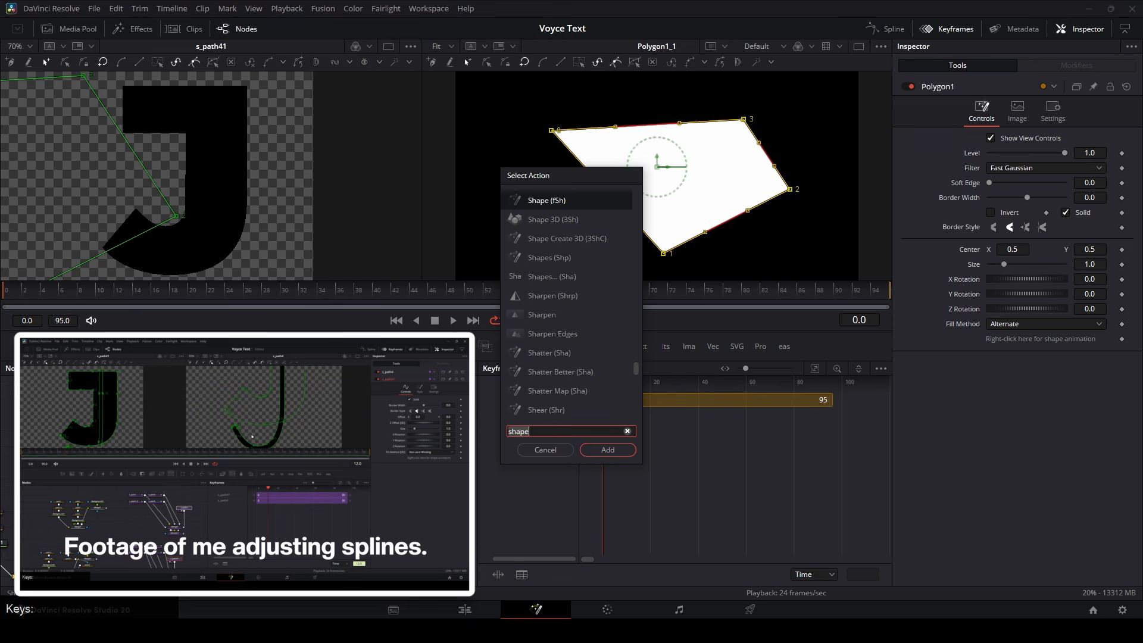
pyautogui.press('BackSpace')
pyautogui.press('BackSpace')
pyautogui.press('BackSpace')
pyautogui.press('BackSpace')
pyautogui.press('BackSpace')
pyautogui.write('rotate')
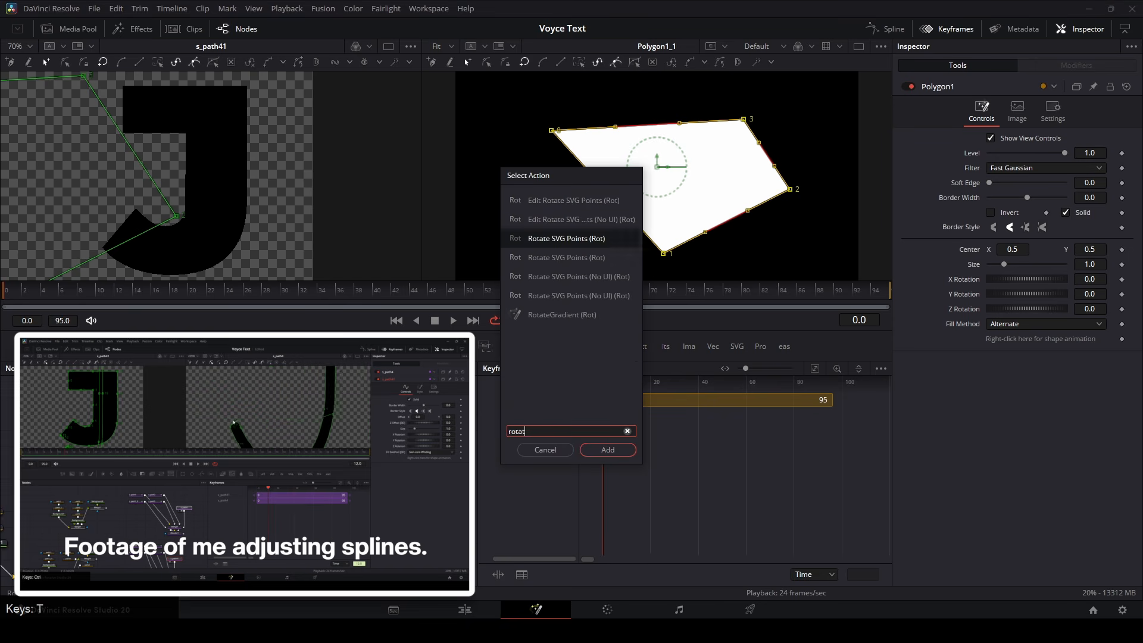
pyautogui.press('Down')
pyautogui.press('Down')
pyautogui.press('Up')
pyautogui.press('Up')
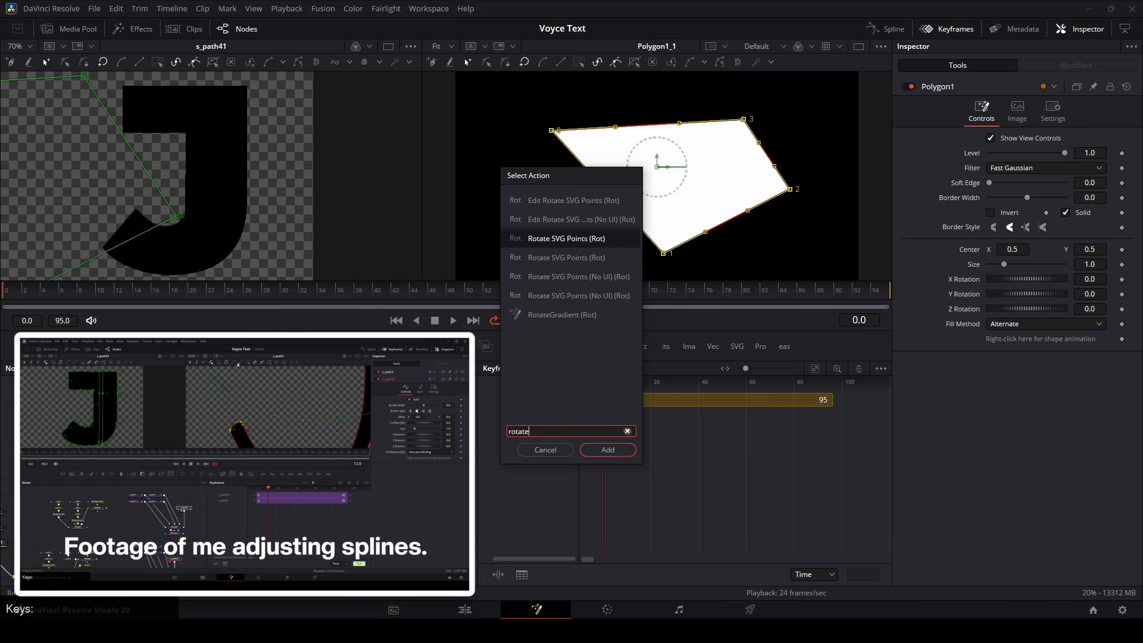
pyautogui.press('Return')
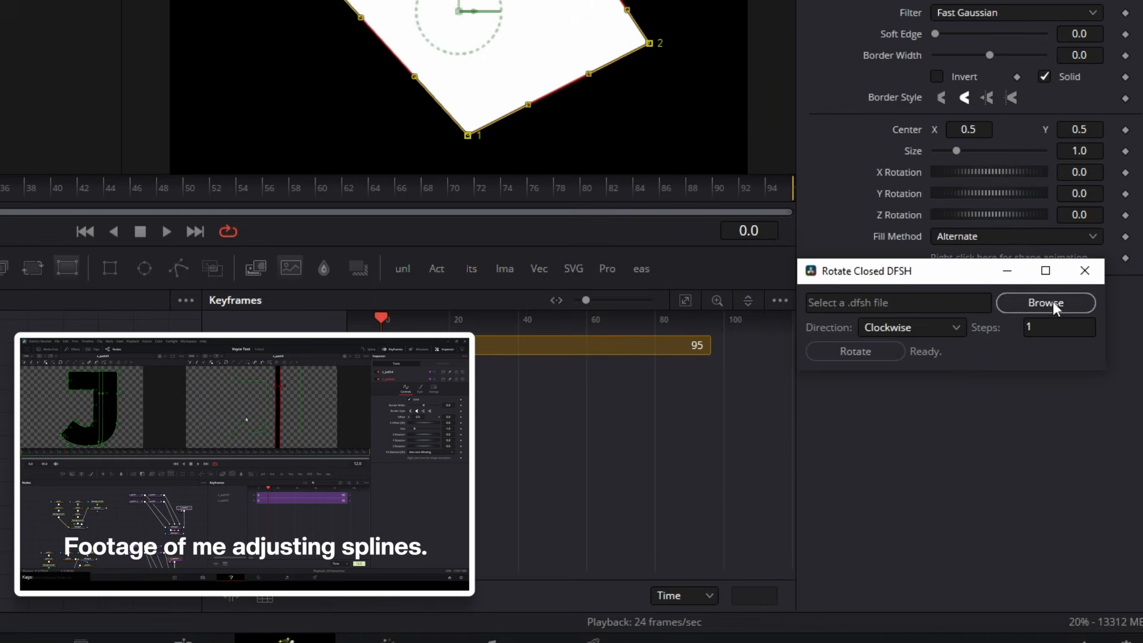
# Step: Load Polygon1.dfsh from the Desktop, rotate its points clockwise by 1 step, and close the rotation tool
pyautogui.click(1045, 302)
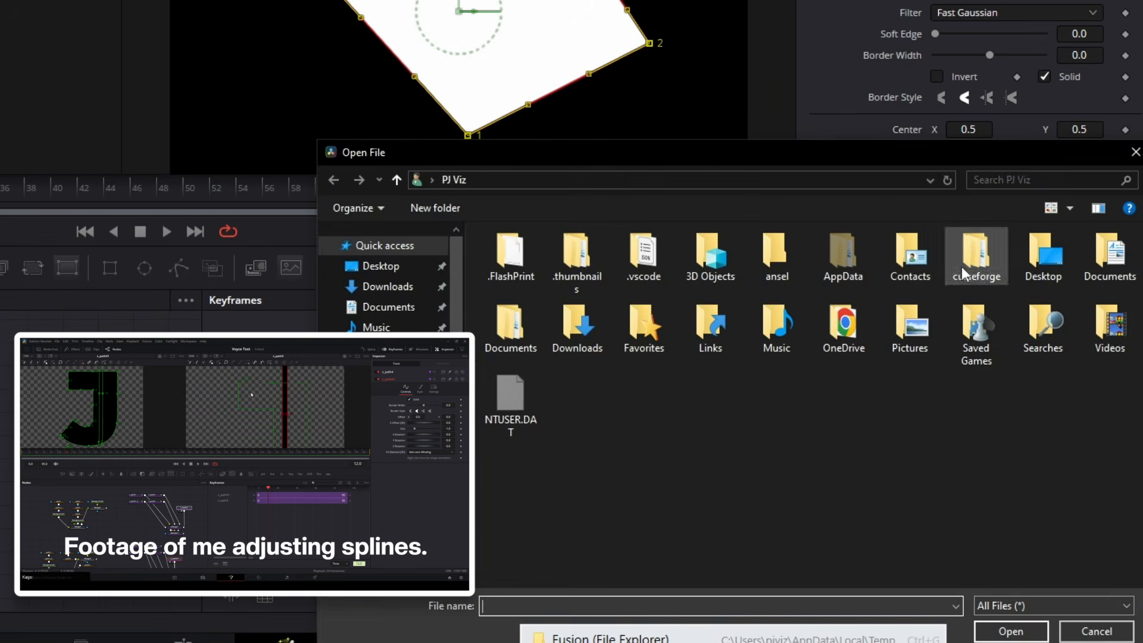
pyautogui.click(615, 576)
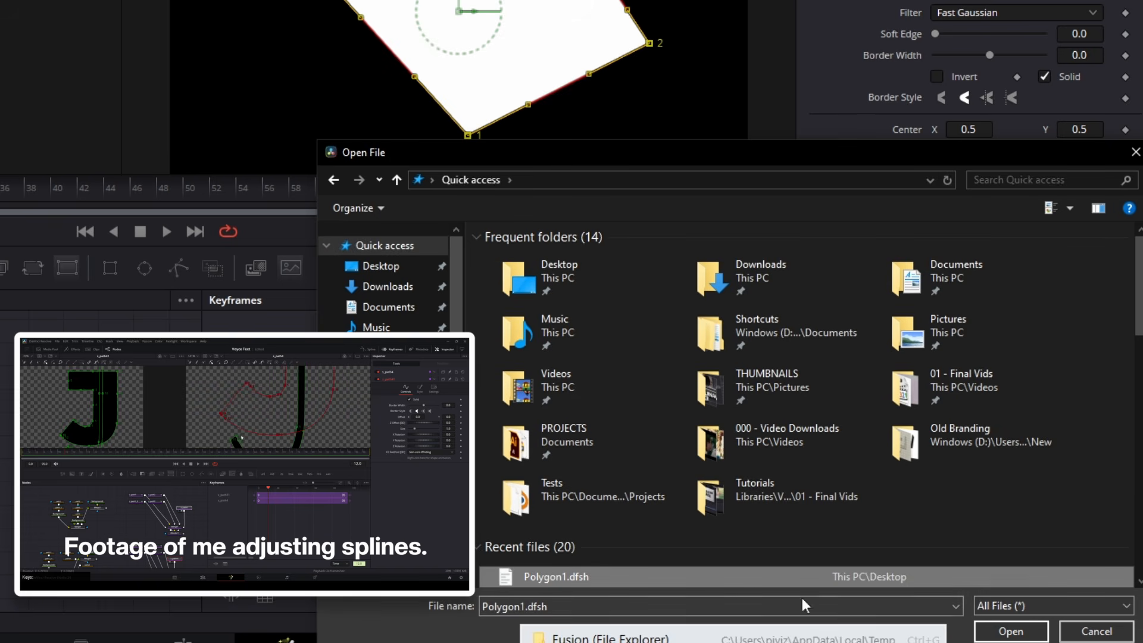
pyautogui.click(1010, 632)
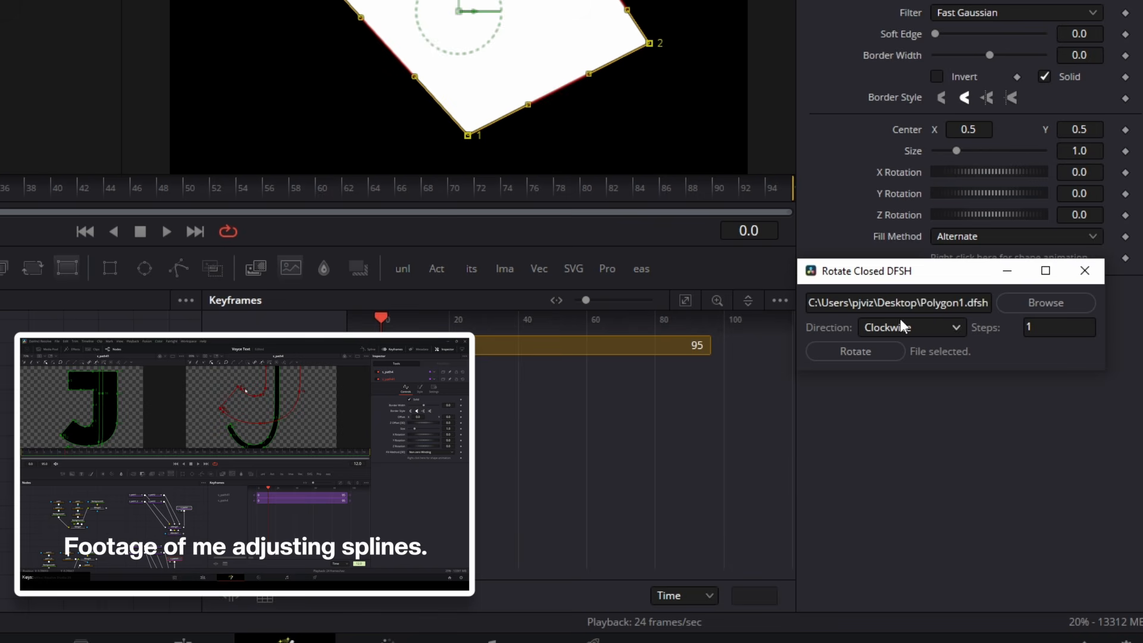
pyautogui.click(857, 352)
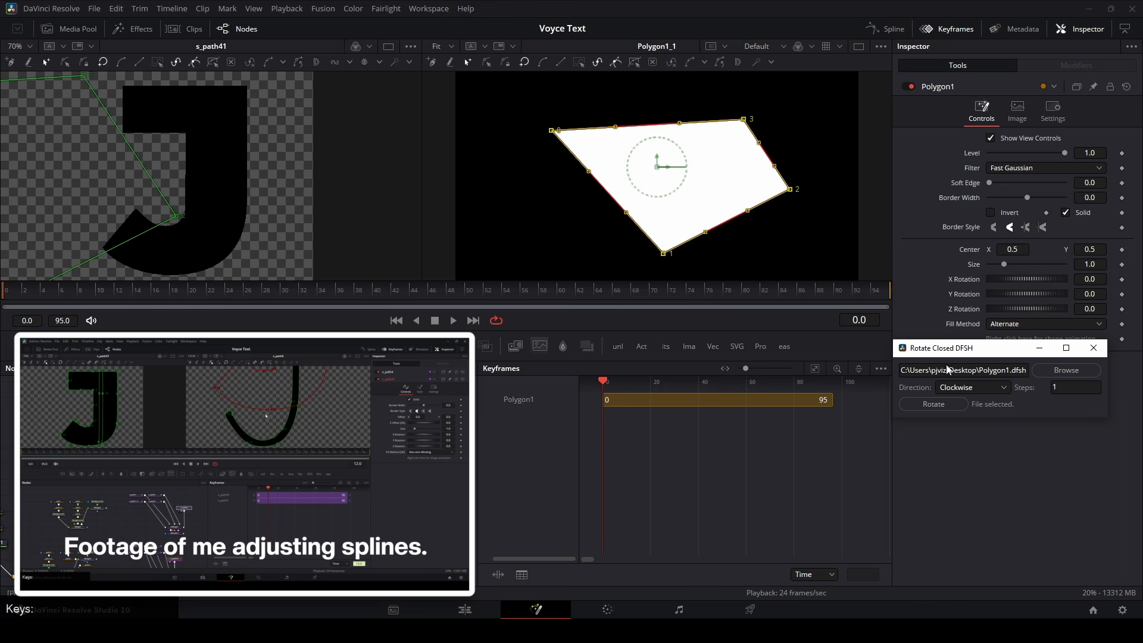
pyautogui.click(947, 407)
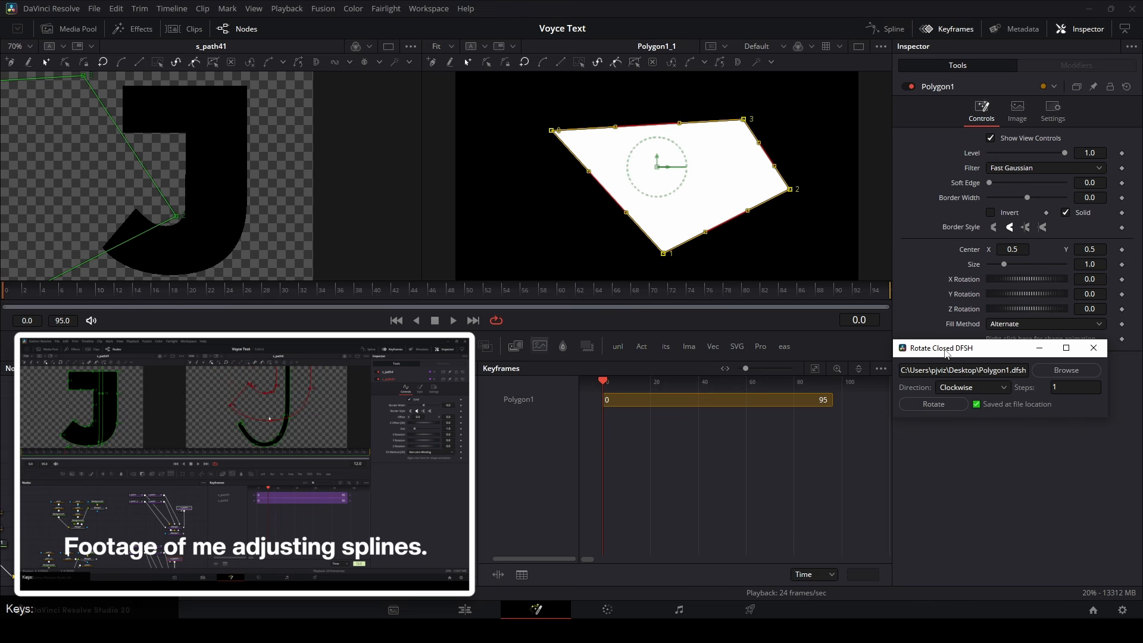
pyautogui.click(1094, 349)
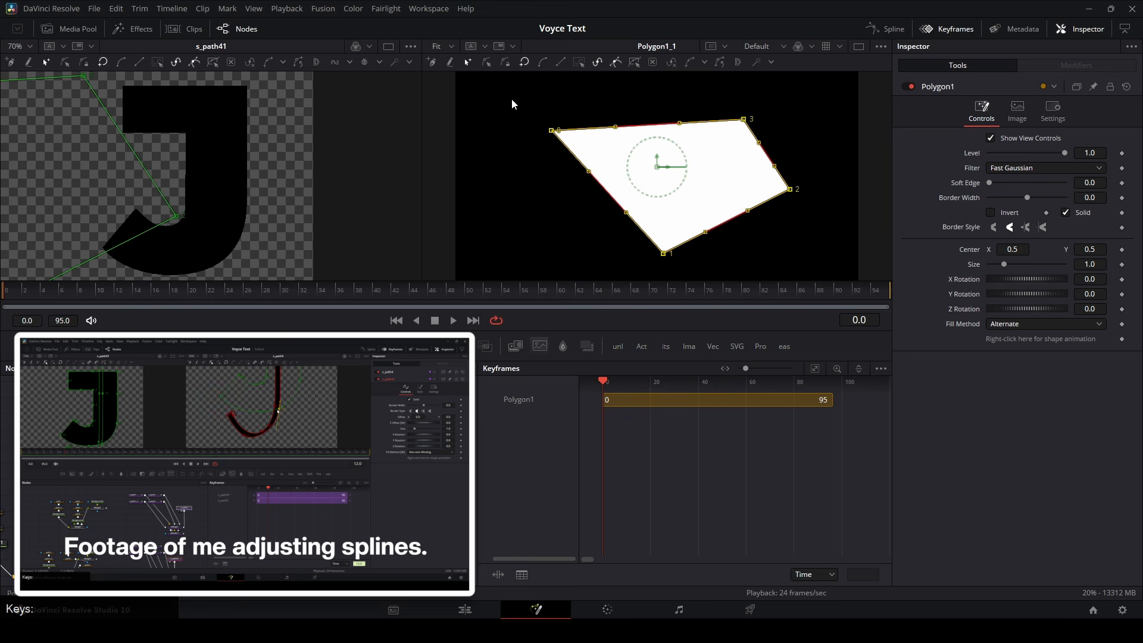
# Step: Select all points of the Polygon1 outline and import the shape Polygon1_rotated_cw_1.dfsh into it
pyautogui.moveTo(512, 104); pyautogui.dragTo(829, 277)
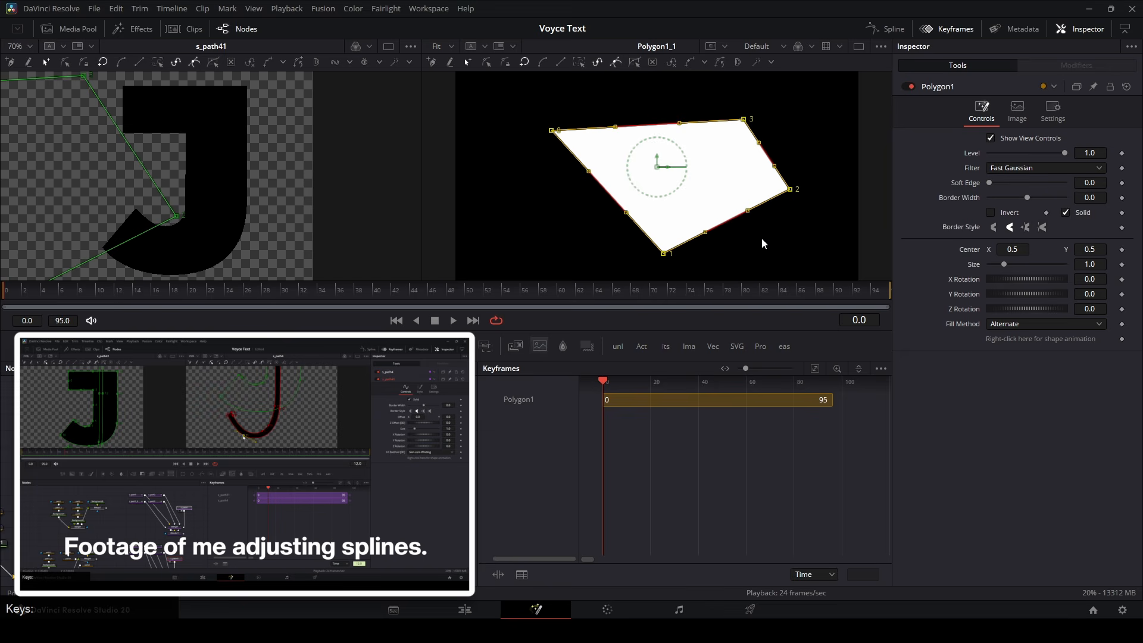
pyautogui.rightClick(692, 255)
pyautogui.moveTo(777, 471)
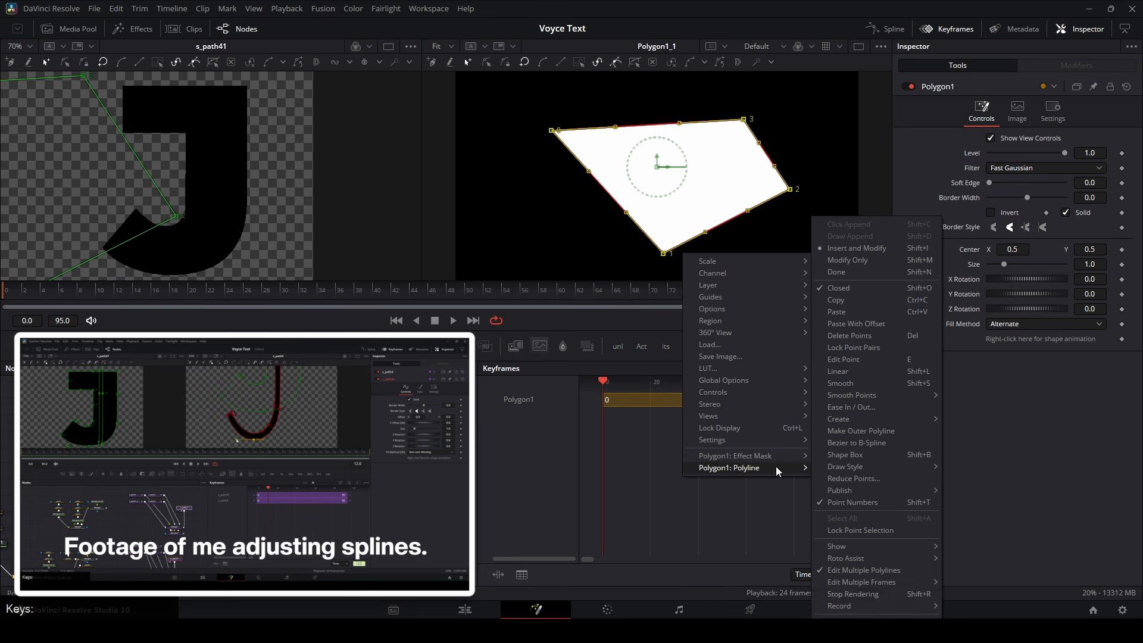
pyautogui.moveTo(840, 635)
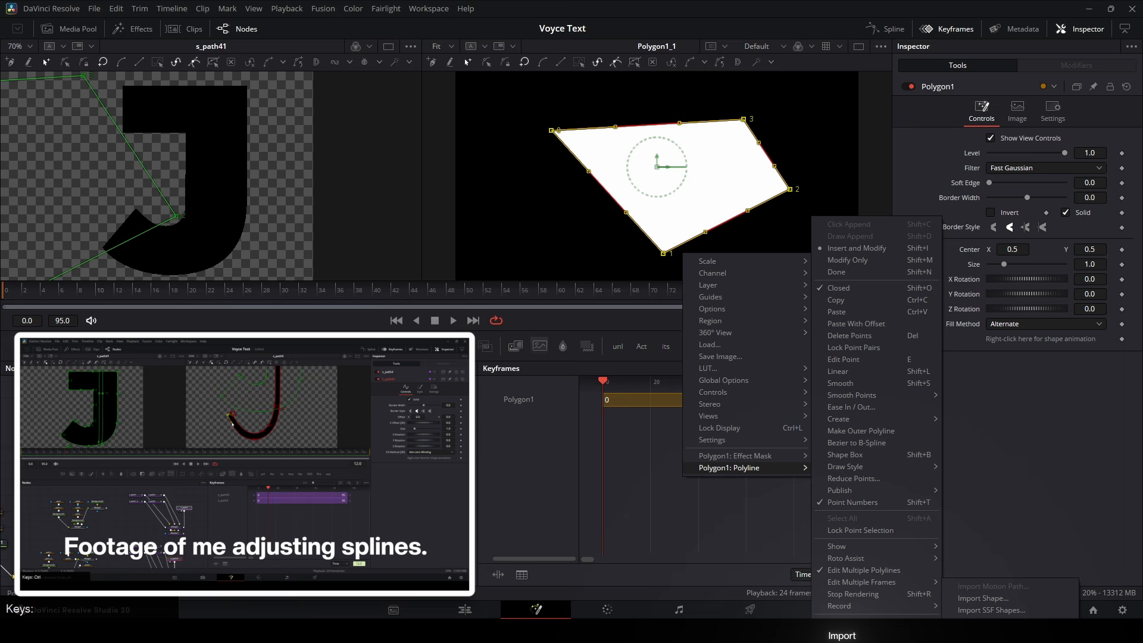
pyautogui.click(997, 599)
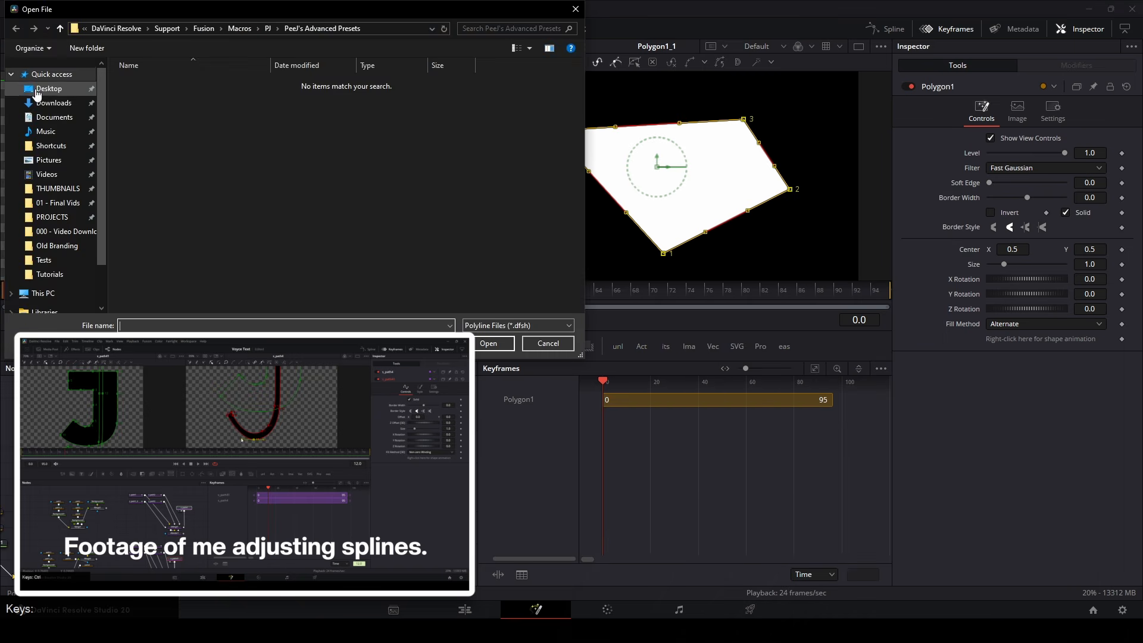
pyautogui.click(483, 264)
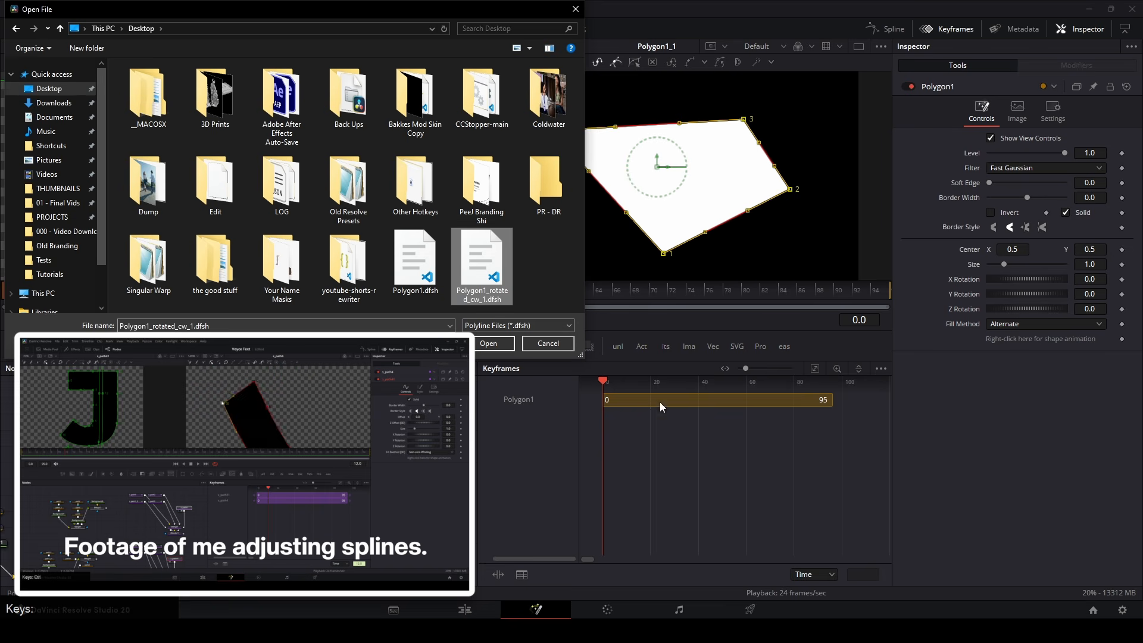
pyautogui.click(494, 346)
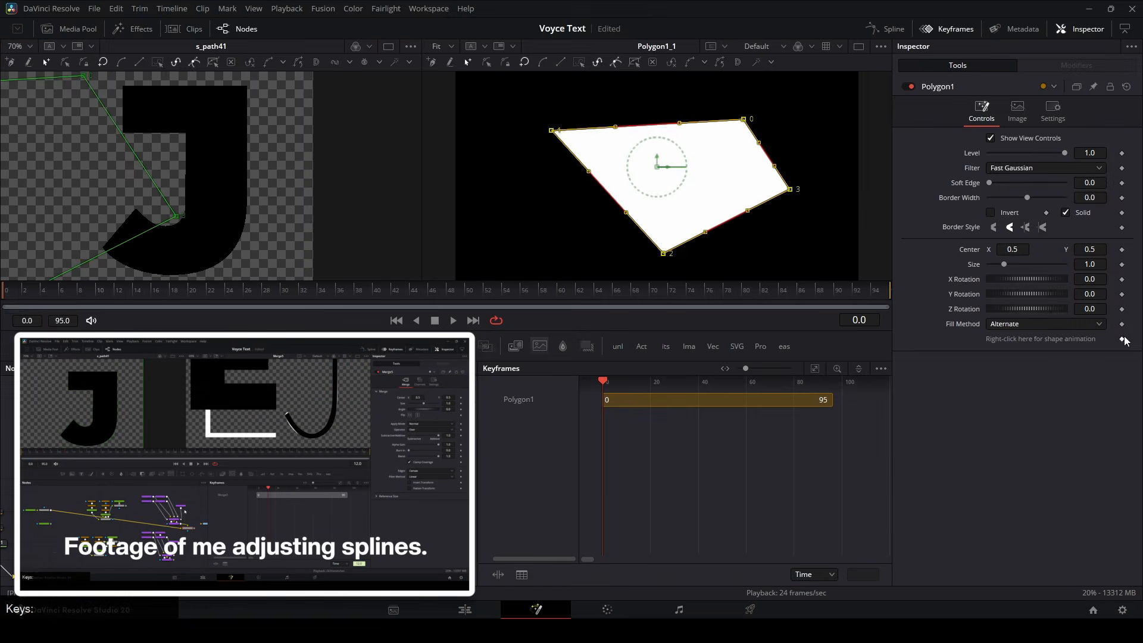
# Step: Keyframe Polygon1's rotated polyline, copy that keyframe onto the start of Polygon1_1's polyline animation, and play the morph
pyautogui.click(1122, 339)
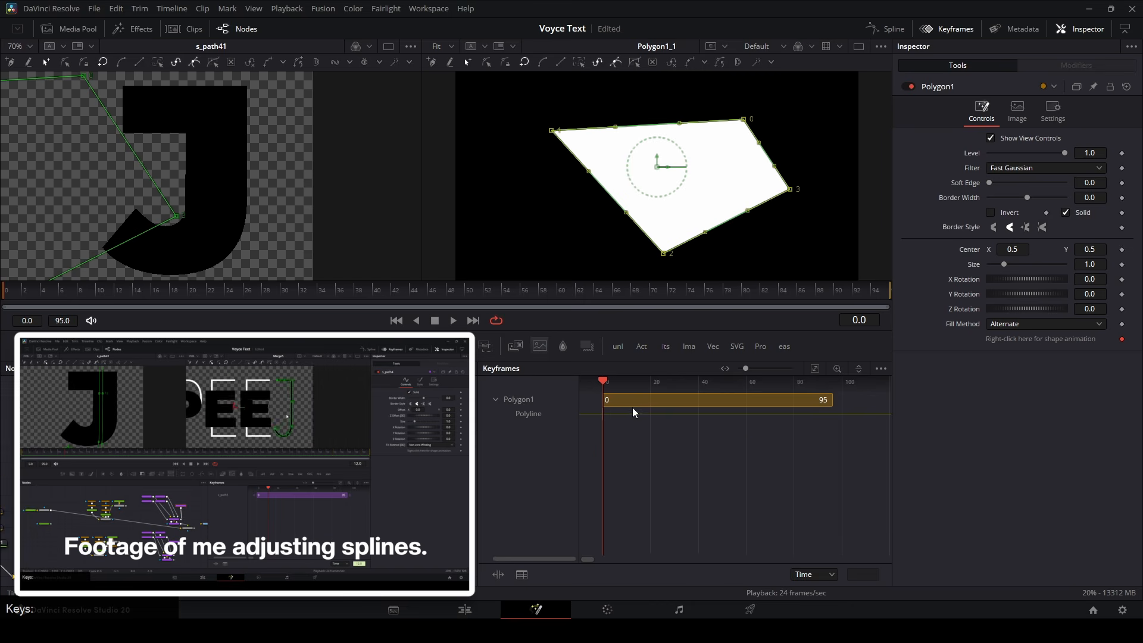
pyautogui.click(603, 413)
pyautogui.click(357, 476)
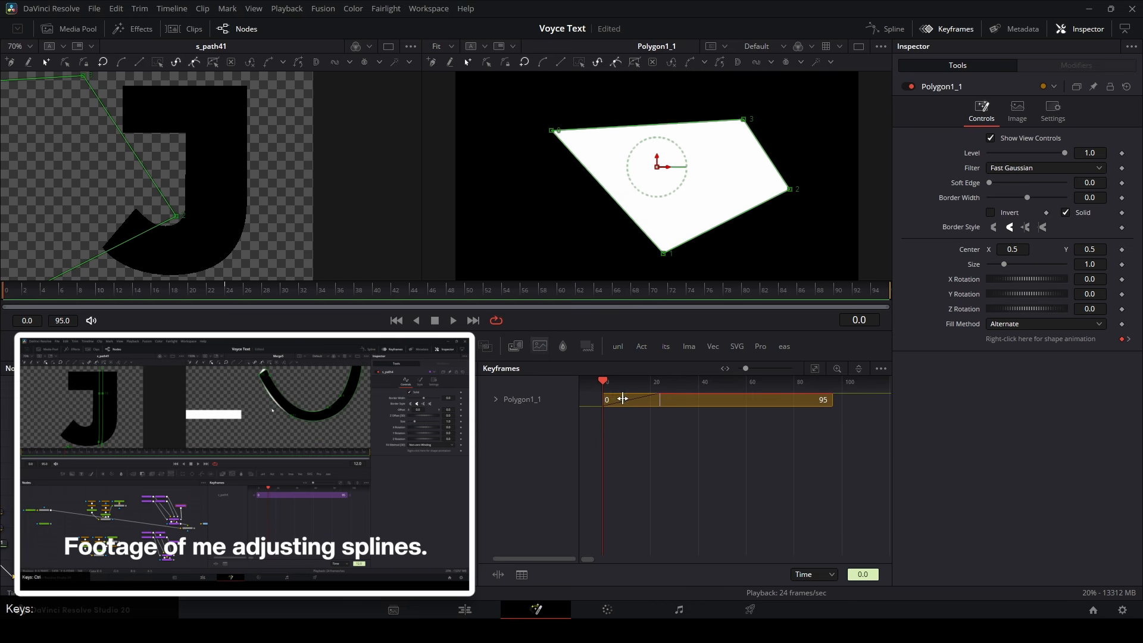
pyautogui.doubleClick(623, 398)
pyautogui.moveTo(597, 421); pyautogui.dragTo(595, 417)
pyautogui.press('space')
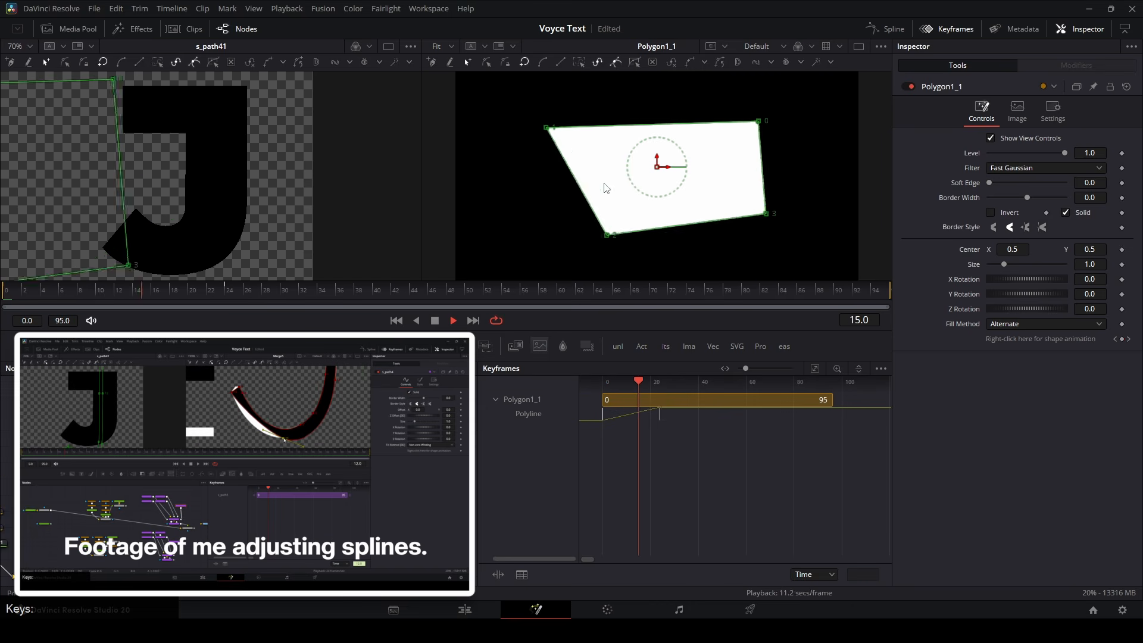
pyautogui.moveTo(211, 295); pyautogui.dragTo(242, 290)
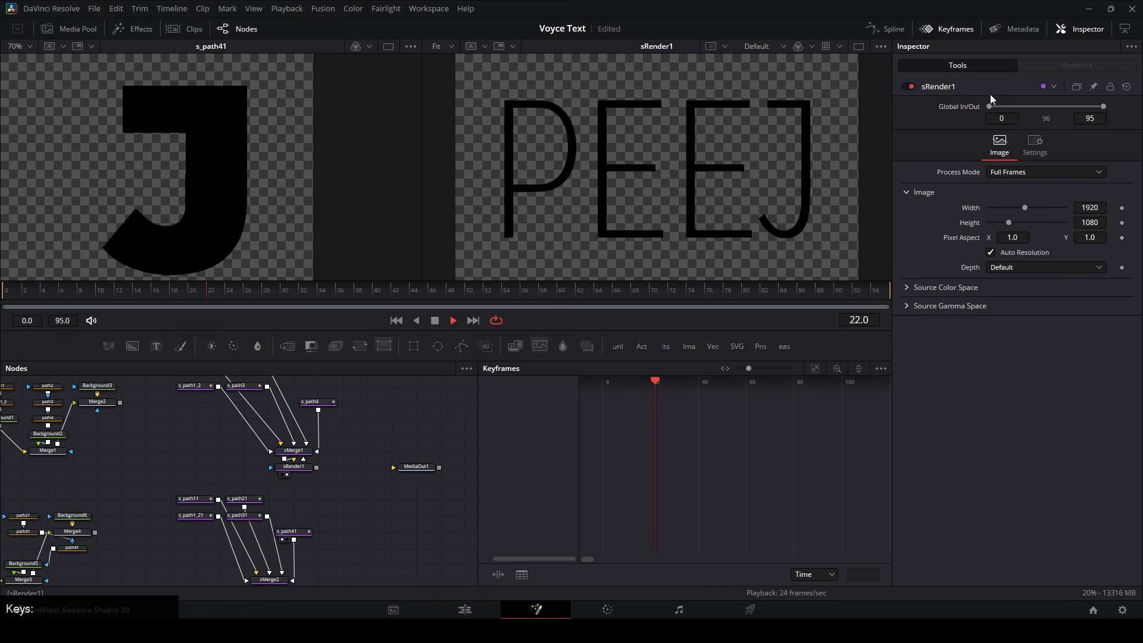
# Step: Stop playback, select the five s_path nodes feeding sMerge1, and display all their polyline animation curves in the Spline editor
pyautogui.press('space')
pyautogui.moveTo(358, 430); pyautogui.dragTo(385, 498)
pyautogui.moveTo(375, 401); pyautogui.dragTo(205, 484)
pyautogui.click(900, 28)
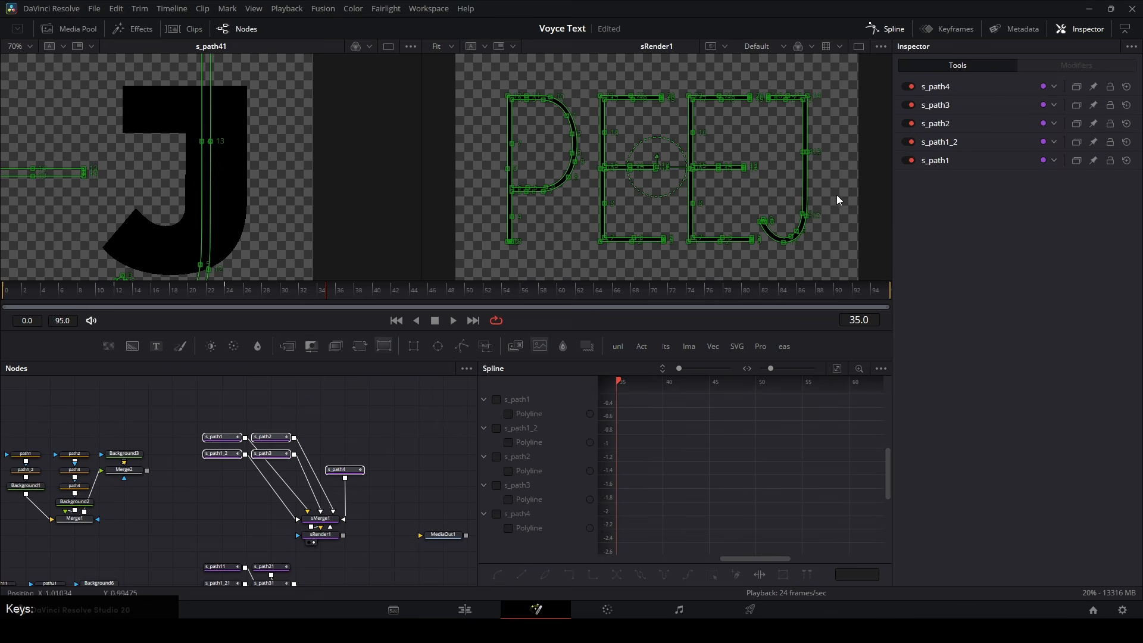
pyautogui.click(880, 369)
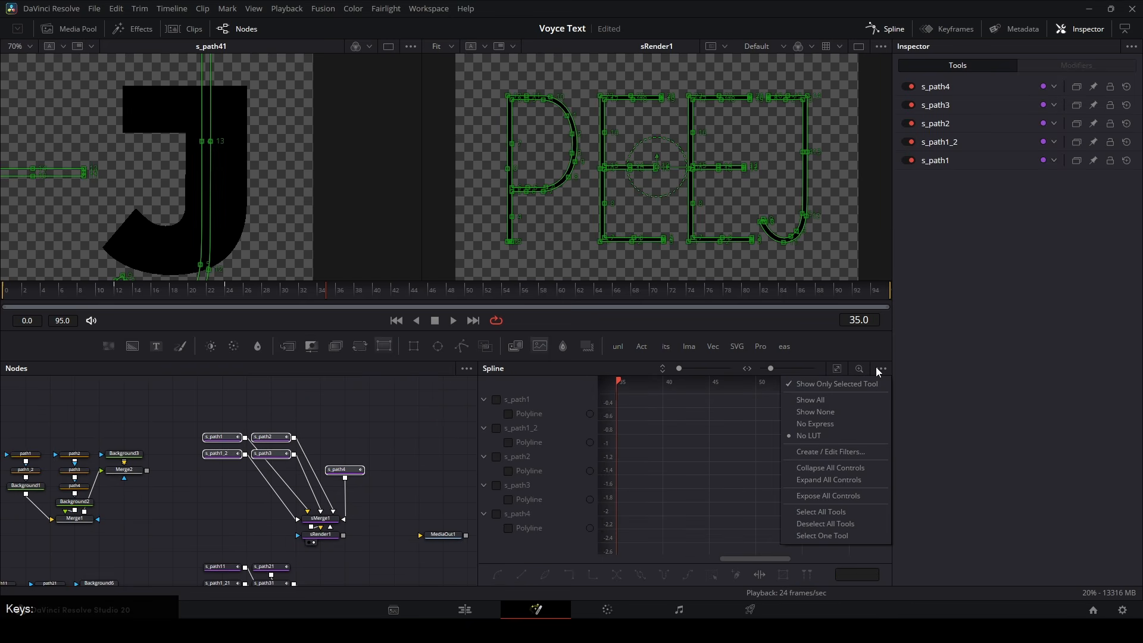
pyautogui.click(827, 512)
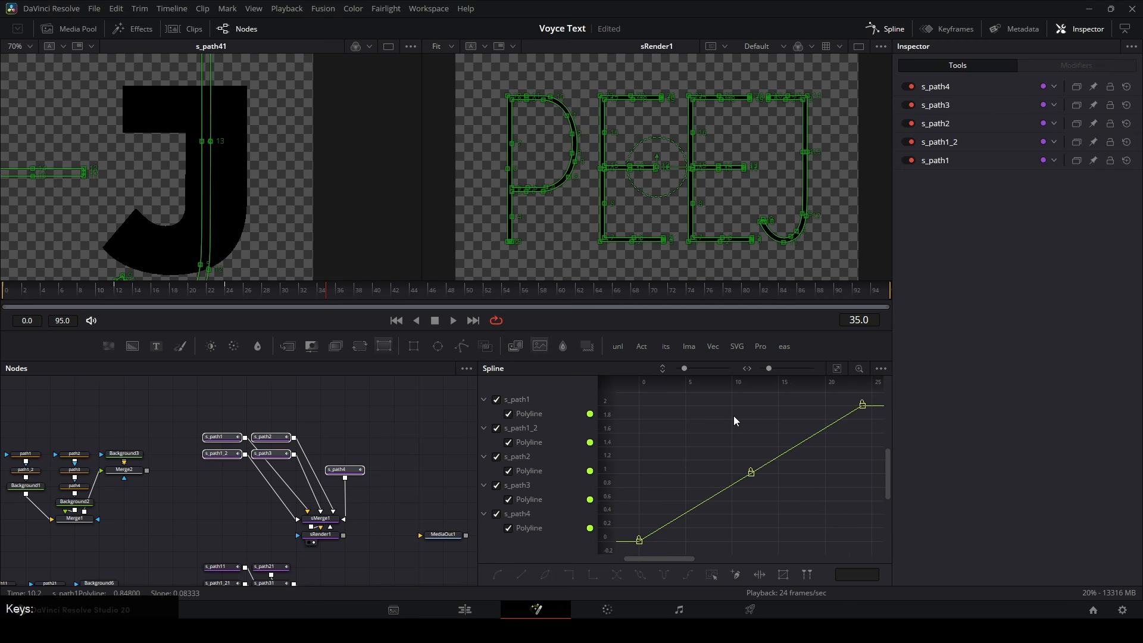
# Step: Select all keyframes of the five polyline curves and smooth them with flat handles
pyautogui.hotkey('ctrl', 'a')
pyautogui.press('s')
pyautogui.hotkey('shift', 'f')
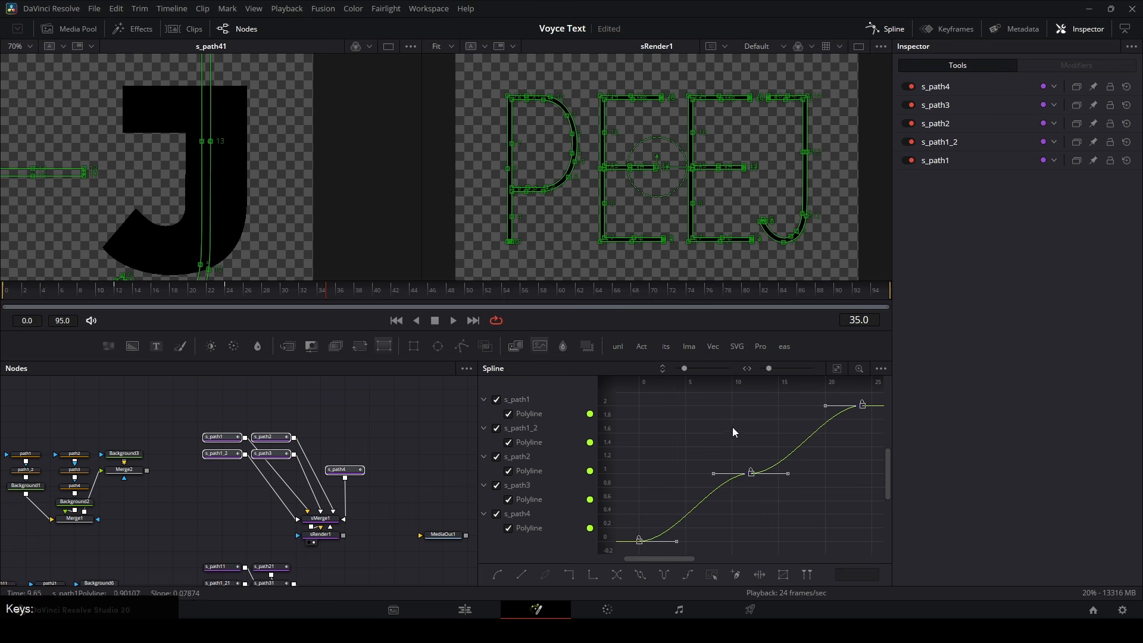
# Step: Set the ease in of all the polyline keyframes to 84.5 and the ease out to 65.8
pyautogui.hotkey('ctrl', 'a')
pyautogui.press('t')
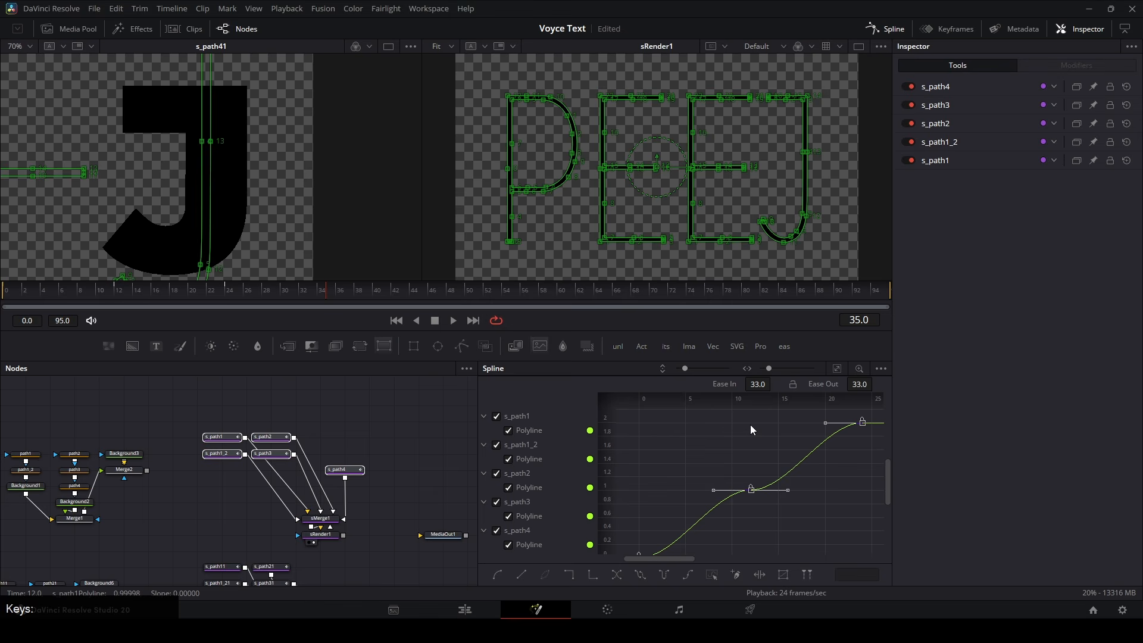
pyautogui.hotkey('ctrl', 'f')
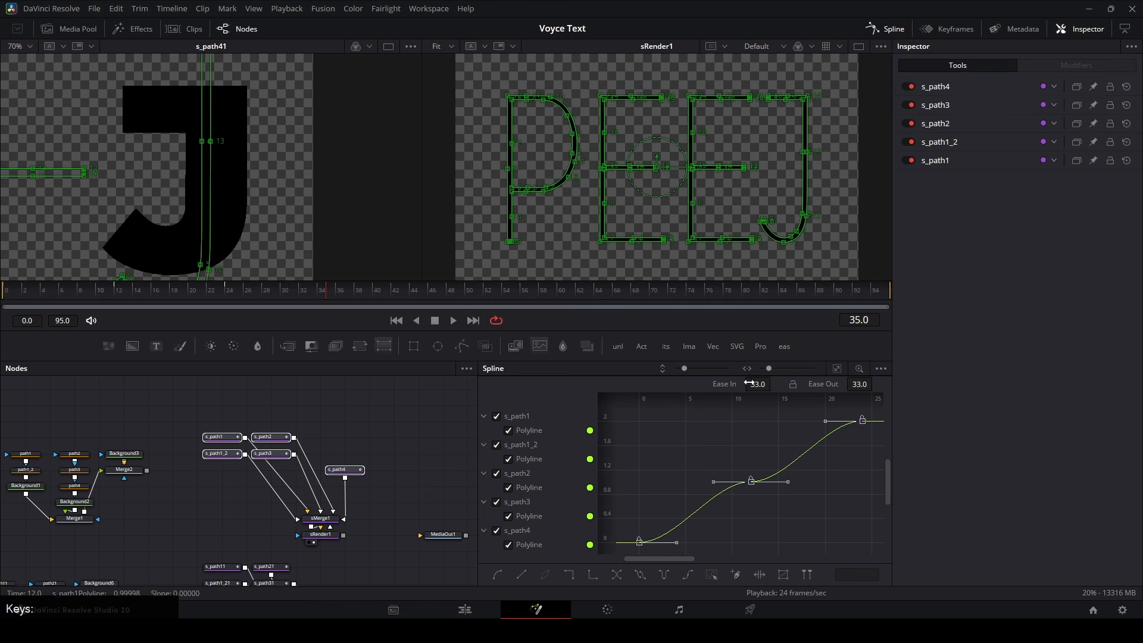
pyautogui.moveTo(750, 384); pyautogui.dragTo(774, 383)
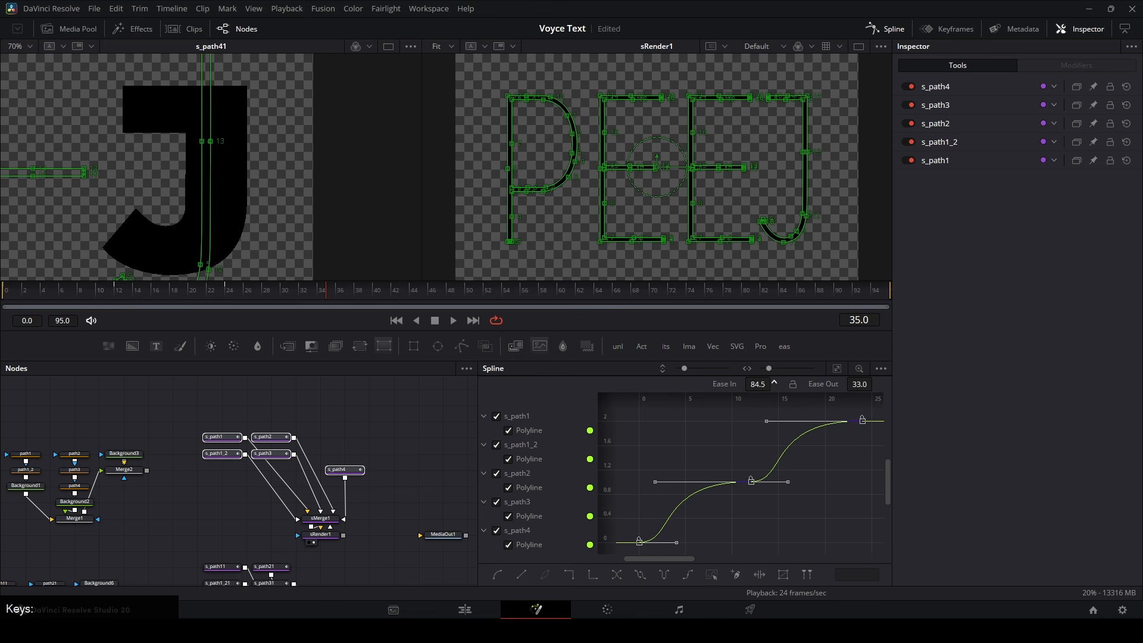
pyautogui.moveTo(859, 384); pyautogui.dragTo(872, 384)
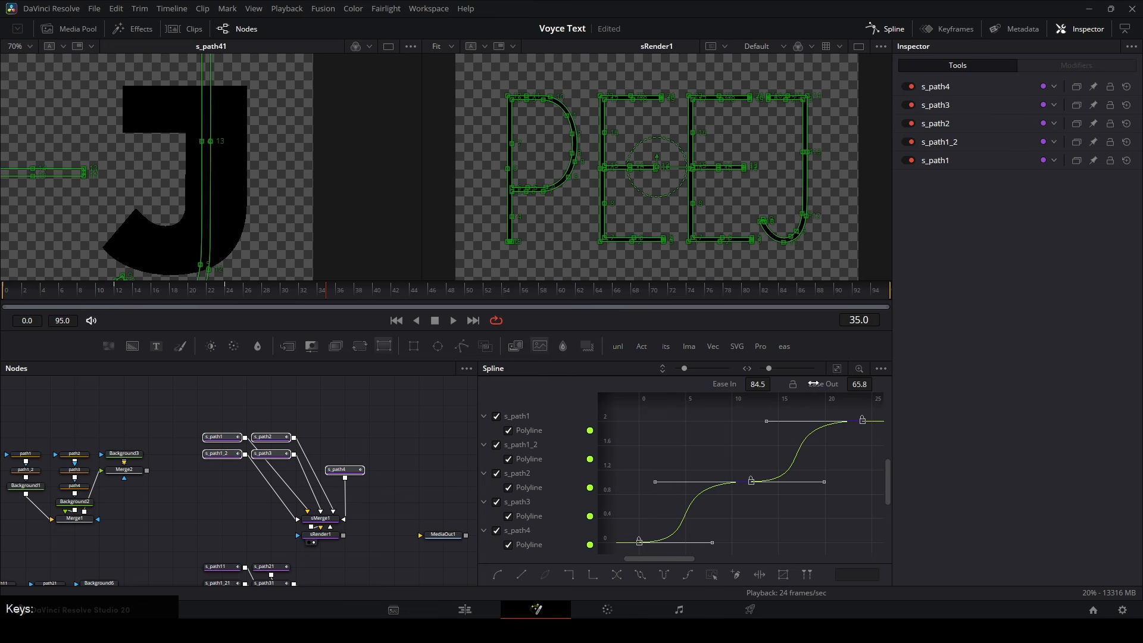
# Step: Play the eased letter morph from the first frame with the path overlays hidden, and return the playhead to the start
pyautogui.click(3, 294)
pyautogui.press('space')
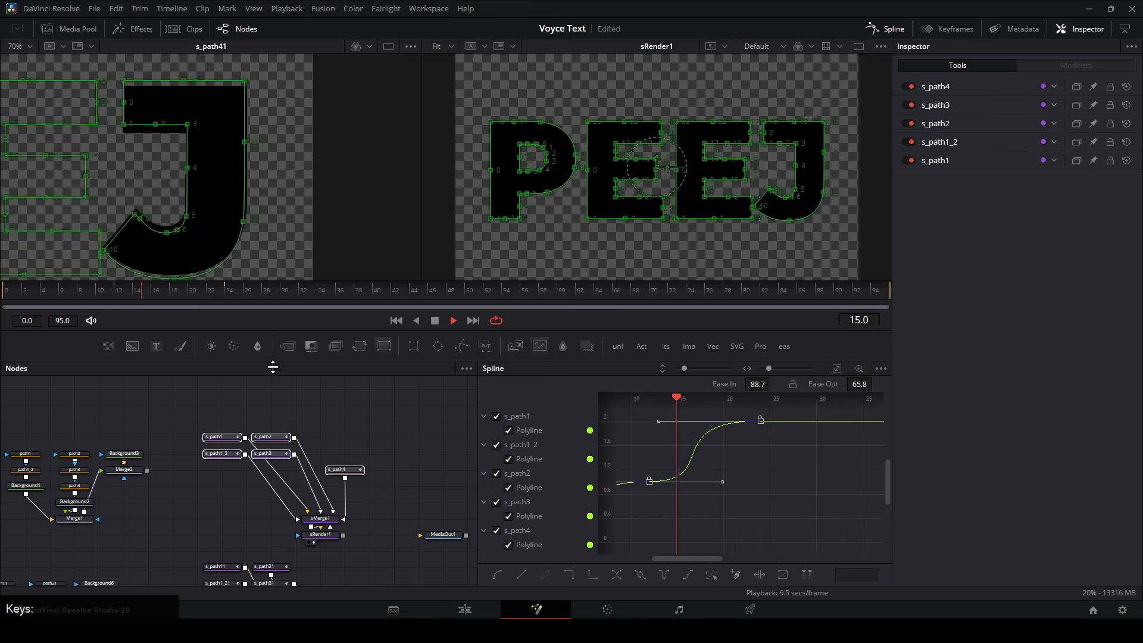
pyautogui.click(355, 416)
pyautogui.moveTo(128, 294); pyautogui.dragTo(4, 294)
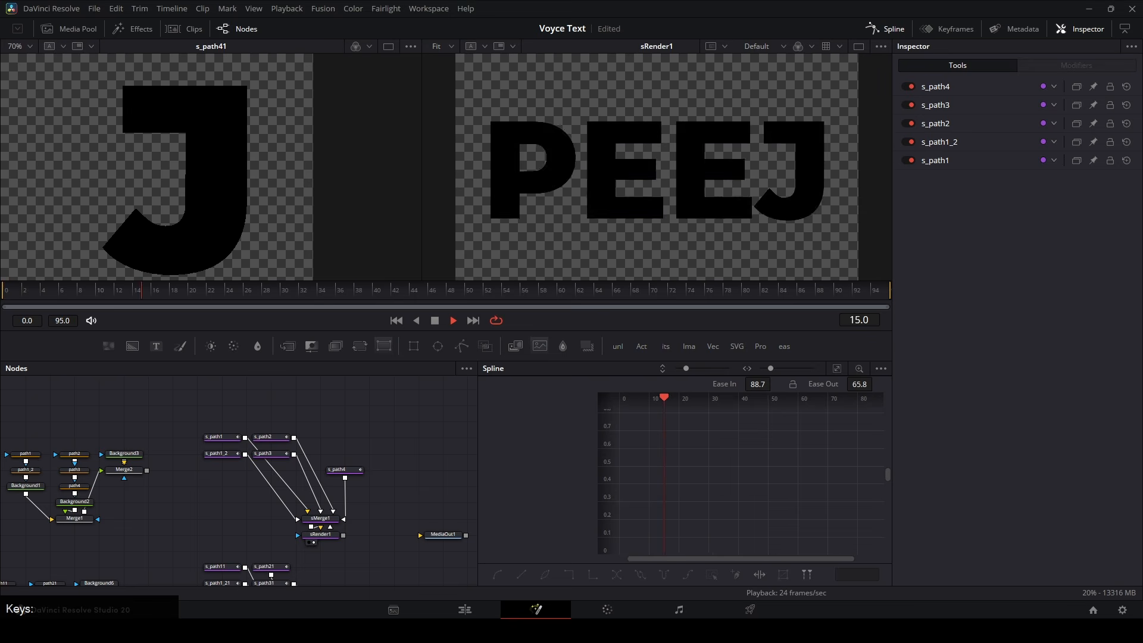
# Step: Select the five s_path nodes feeding sMerge1 and set their polyline animation curves to loop
pyautogui.moveTo(195, 396); pyautogui.dragTo(362, 477)
pyautogui.scroll(-2, 839, 470)
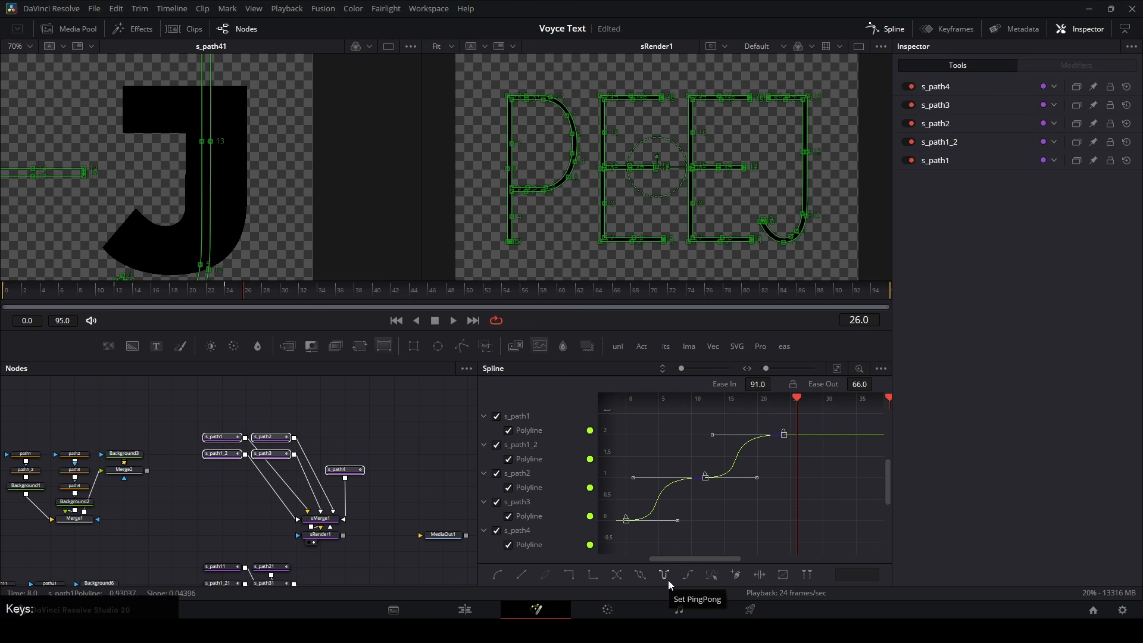
pyautogui.click(641, 575)
# Step: Play the looping morph from frame 0 without path overlays, and stop playback
pyautogui.moveTo(66, 292); pyautogui.dragTo(4, 292)
pyautogui.press('space')
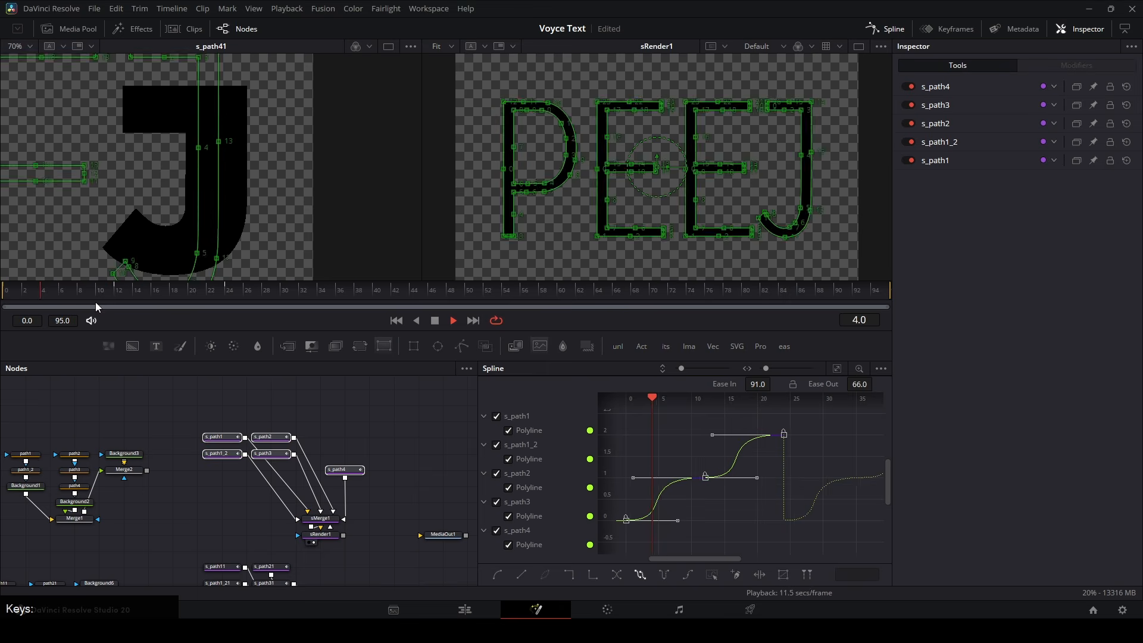
pyautogui.click(431, 420)
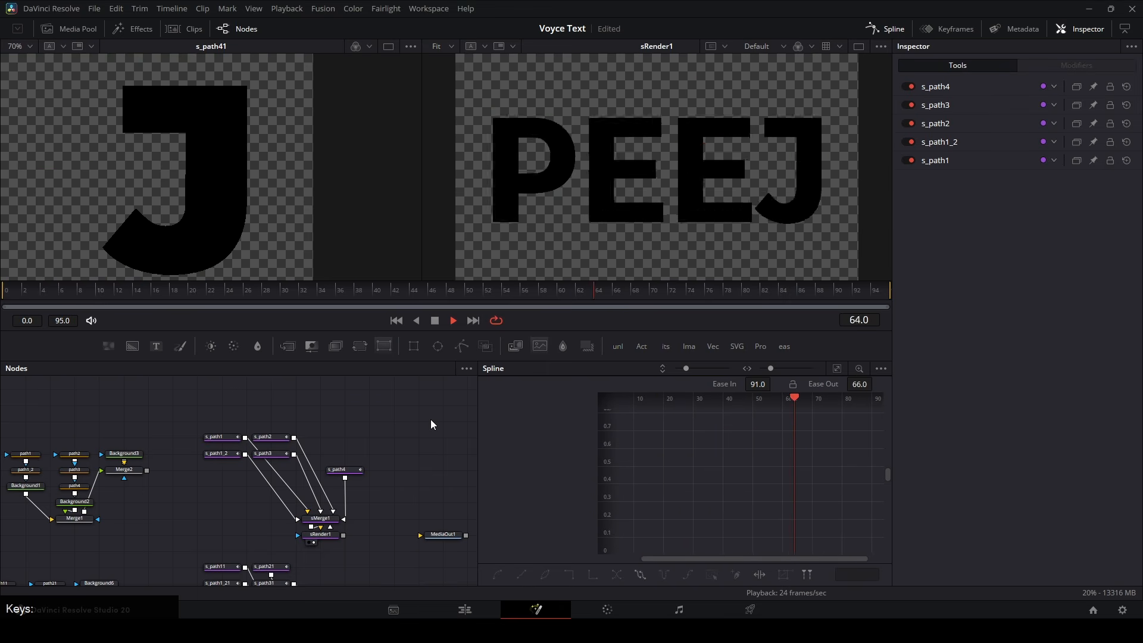
pyautogui.click(355, 472)
pyautogui.press('space')
# Step: Select all polyline keyframes of the five s_path nodes and time-stretch them so the last keyframe falls on frame 48
pyautogui.moveTo(203, 405); pyautogui.dragTo(366, 482)
pyautogui.scroll(-1, 696, 448)
pyautogui.moveTo(776, 421); pyautogui.dragTo(670, 499)
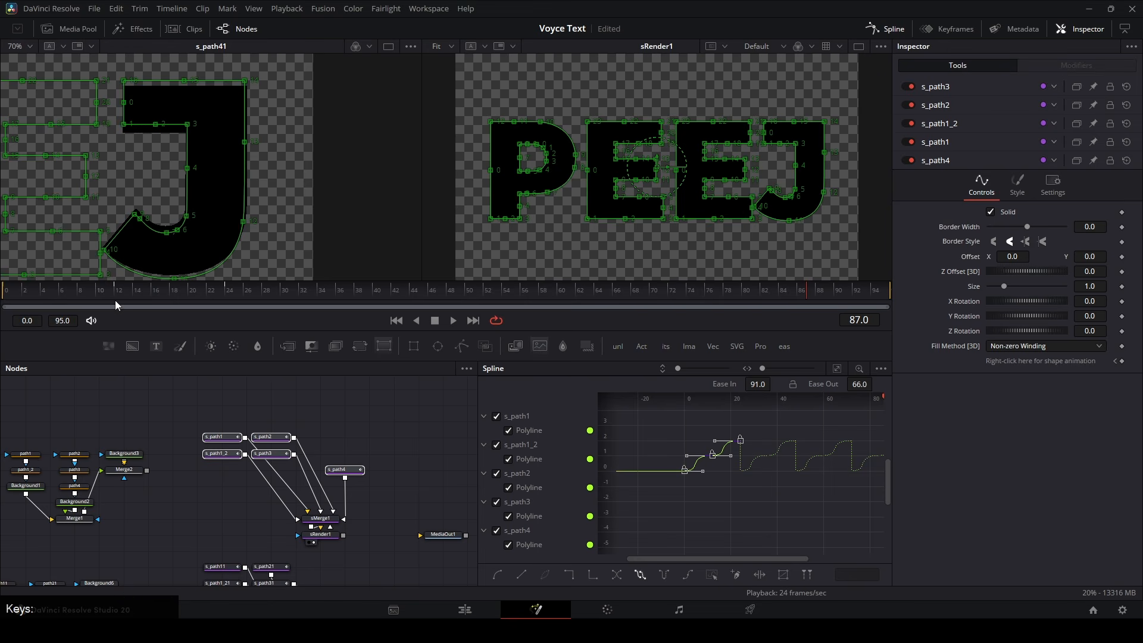
pyautogui.click(4, 292)
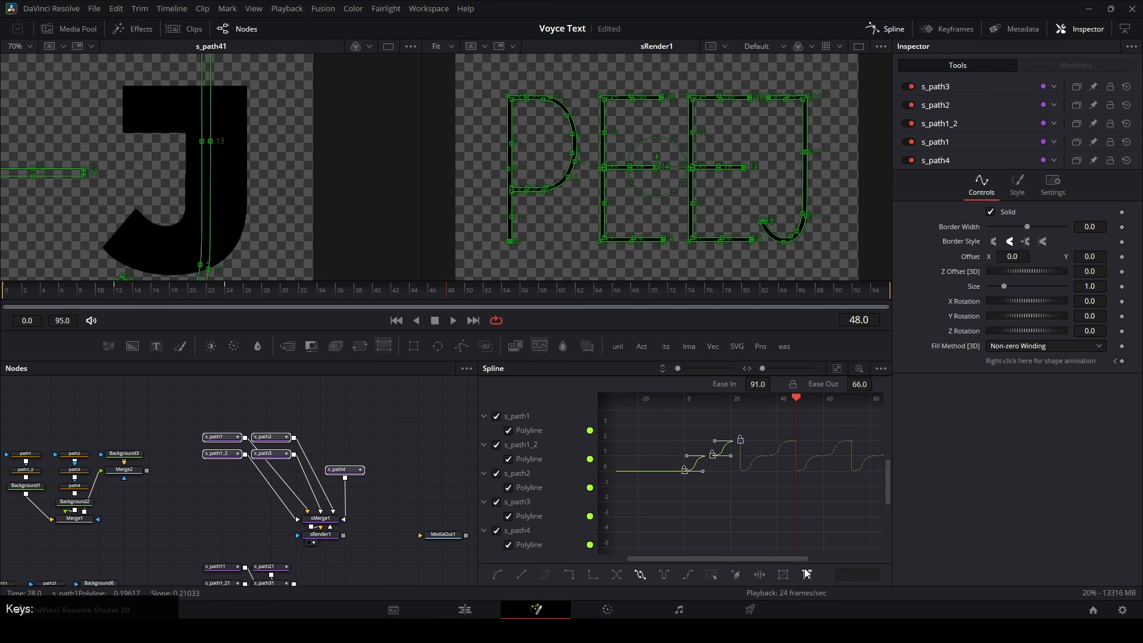
pyautogui.click(758, 574)
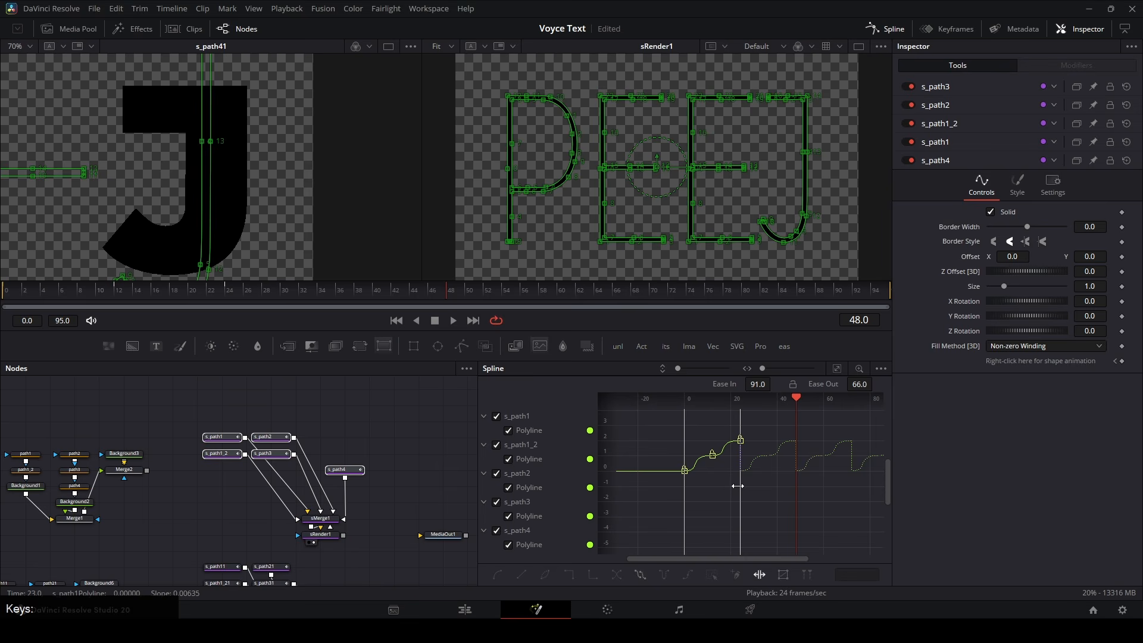
pyautogui.moveTo(739, 486); pyautogui.dragTo(751, 485)
pyautogui.moveTo(808, 487); pyautogui.dragTo(796, 488)
pyautogui.click(760, 573)
# Step: Play the stretched, slower morph from near the first frame with the nodes deselected
pyautogui.click(16, 294)
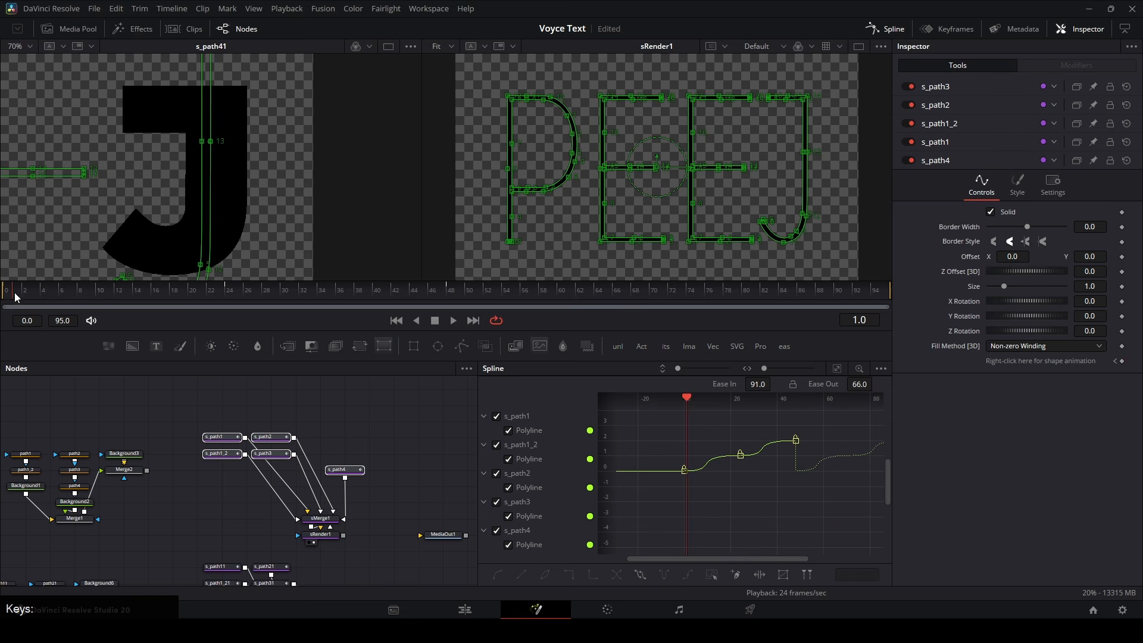
pyautogui.press('space')
pyautogui.click(387, 427)
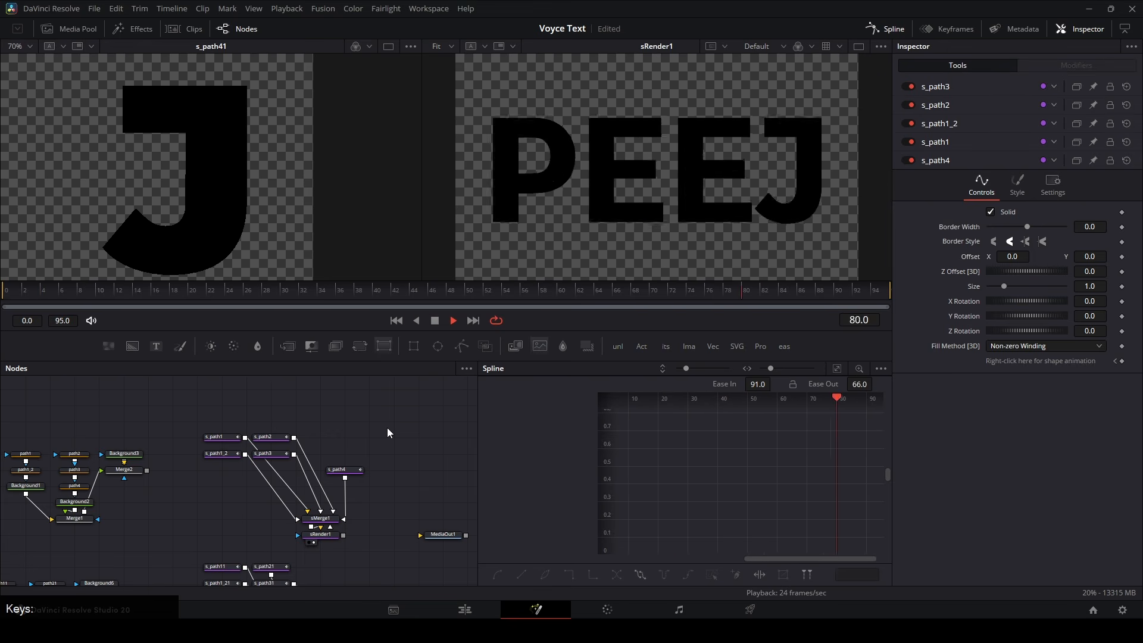
# Step: Add a Background node masked by sRender1's output and display it in the second viewer
pyautogui.moveTo(369, 469); pyautogui.dragTo(247, 405)
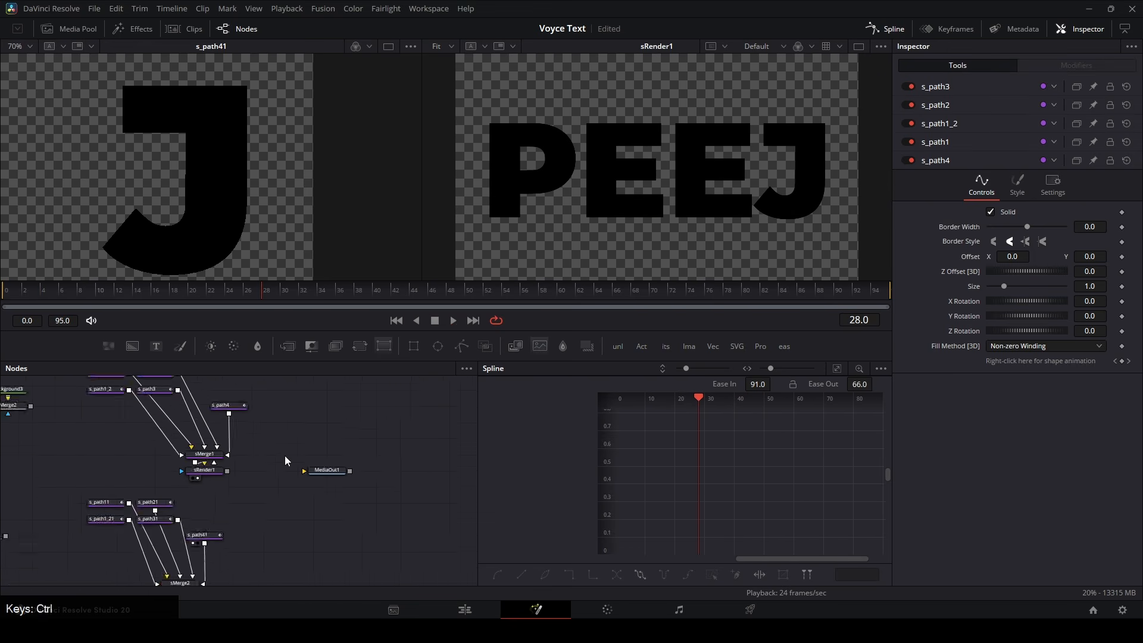
pyautogui.scroll(3, 285, 455)
pyautogui.click(133, 347)
pyautogui.moveTo(158, 486); pyautogui.dragTo(182, 486)
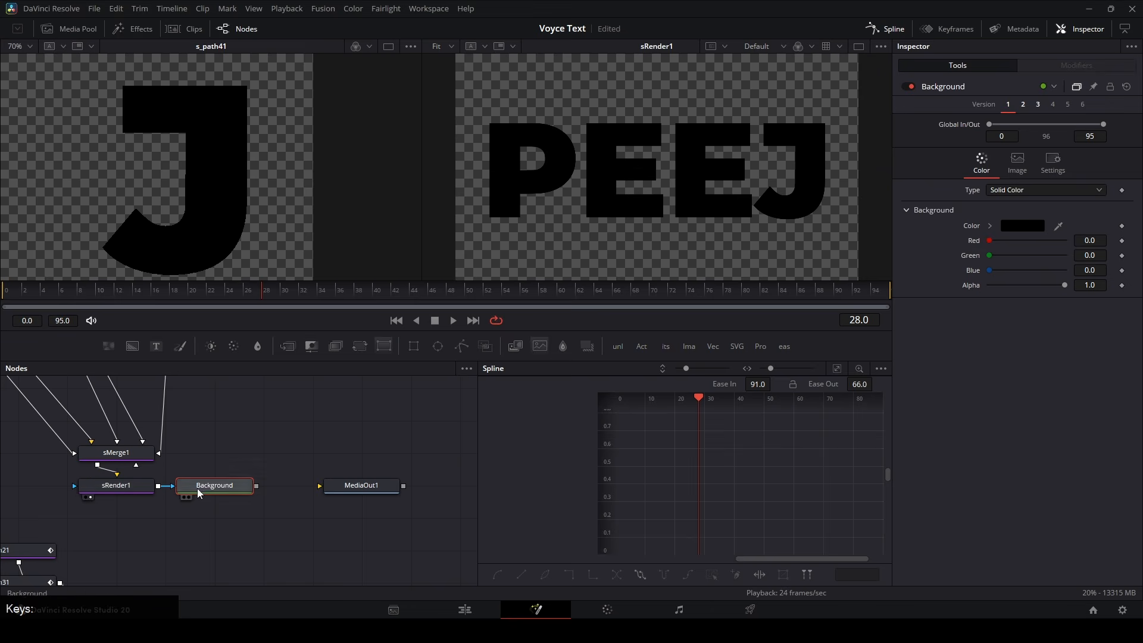
pyautogui.press('2')
# Step: Set the color of the Background node filling the letters to white
pyautogui.click(989, 225)
pyautogui.moveTo(996, 243); pyautogui.dragTo(877, 162)
pyautogui.click(1093, 274)
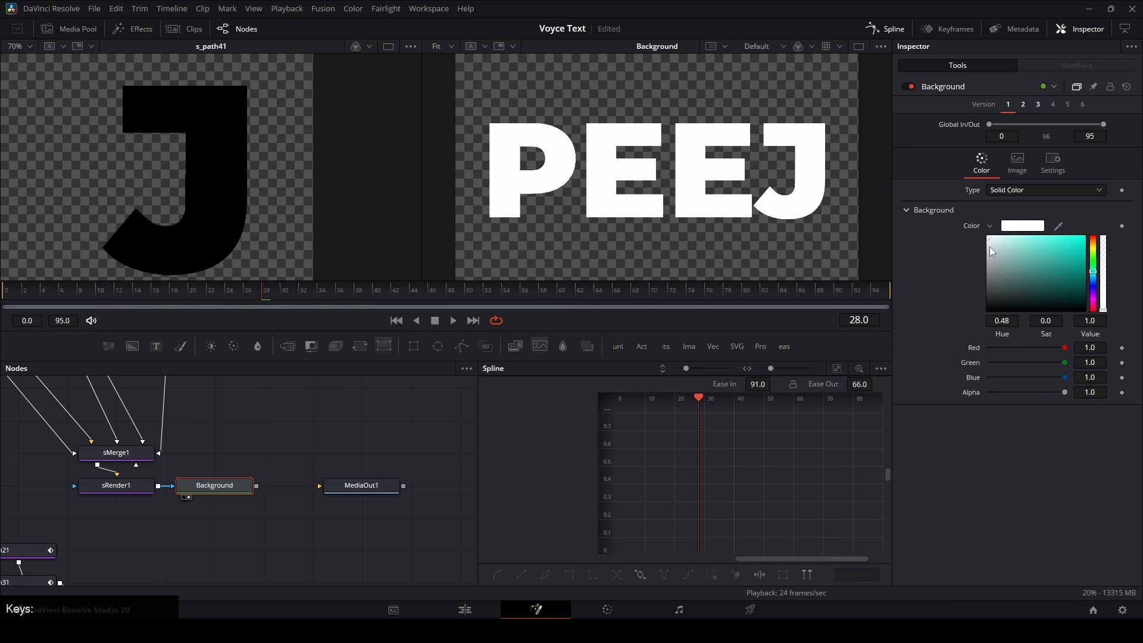
# Step: Move MediaOut1 farther away from the Background node to make room for more nodes
pyautogui.moveTo(392, 481); pyautogui.dragTo(541, 482)
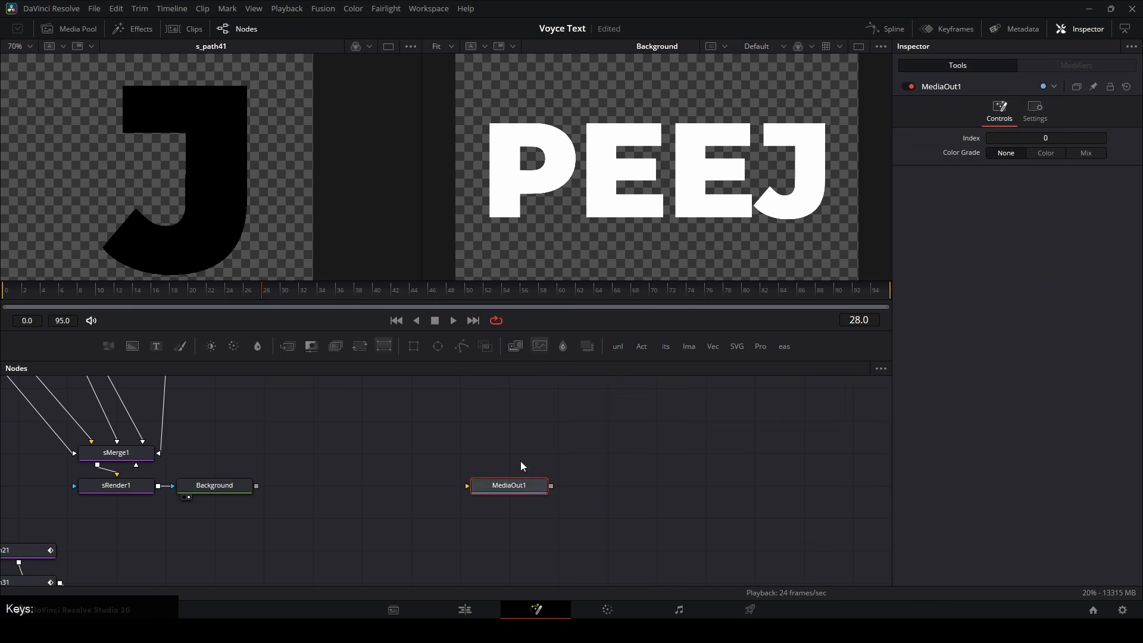
pyautogui.moveTo(497, 446); pyautogui.dragTo(585, 444)
pyautogui.click(390, 465)
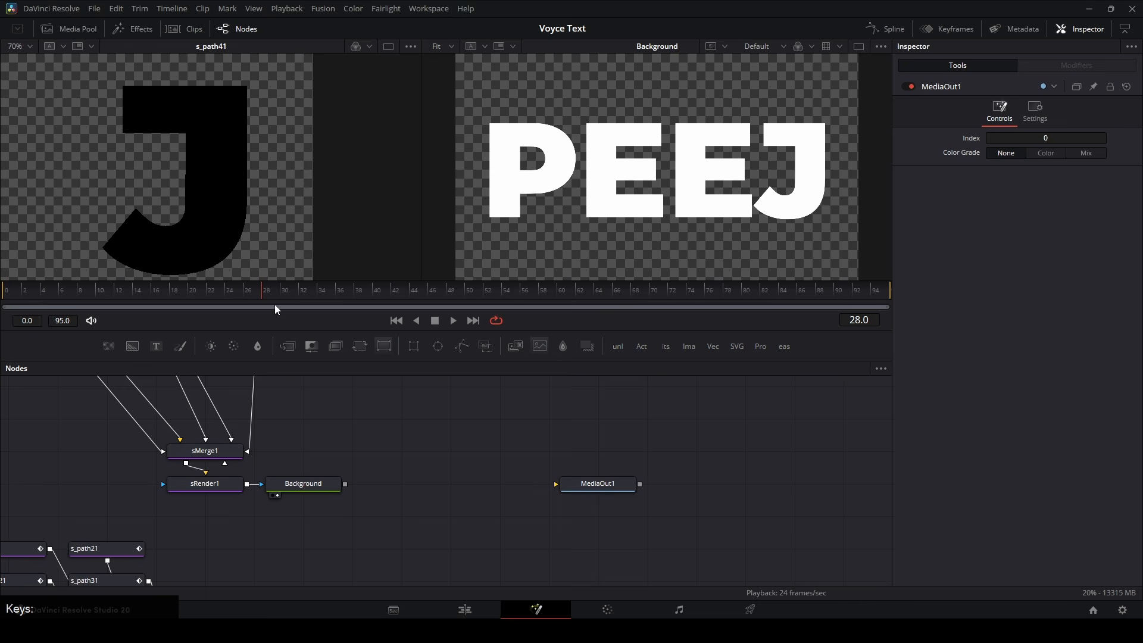
# Step: Play the white PEEJ morph from frame 0 and stop playback
pyautogui.moveTo(259, 292); pyautogui.dragTo(2, 290)
pyautogui.press('space')
pyautogui.press('space')
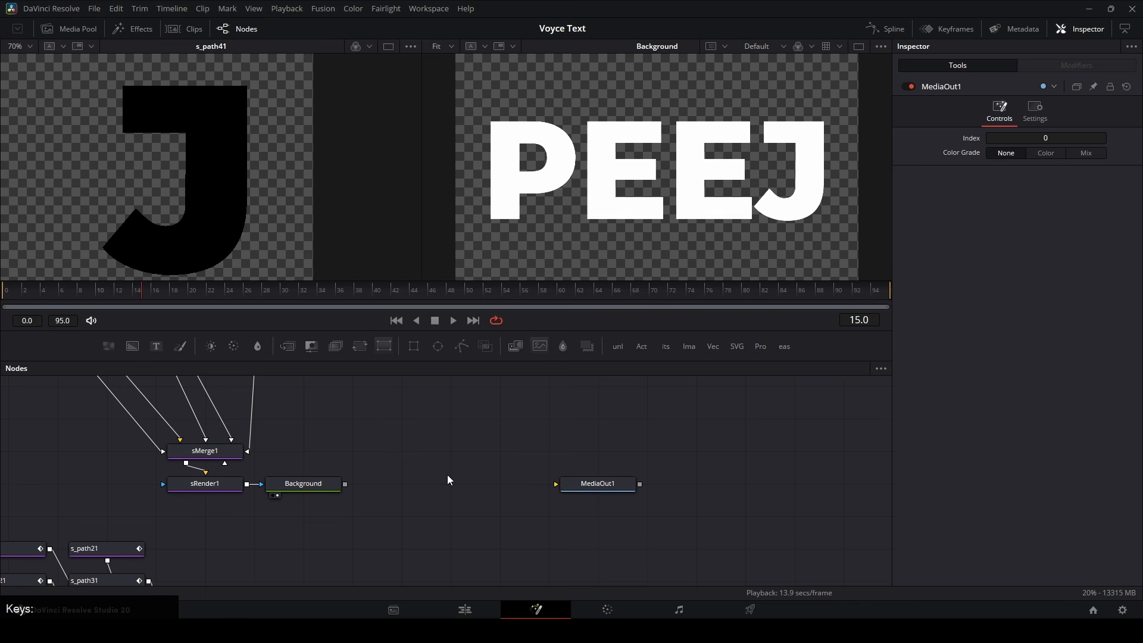
# Step: Find the Time Displacement (td) tool and add it between Background and MediaOut1
pyautogui.hotkey('shift', 'space')
pyautogui.write('timedis')
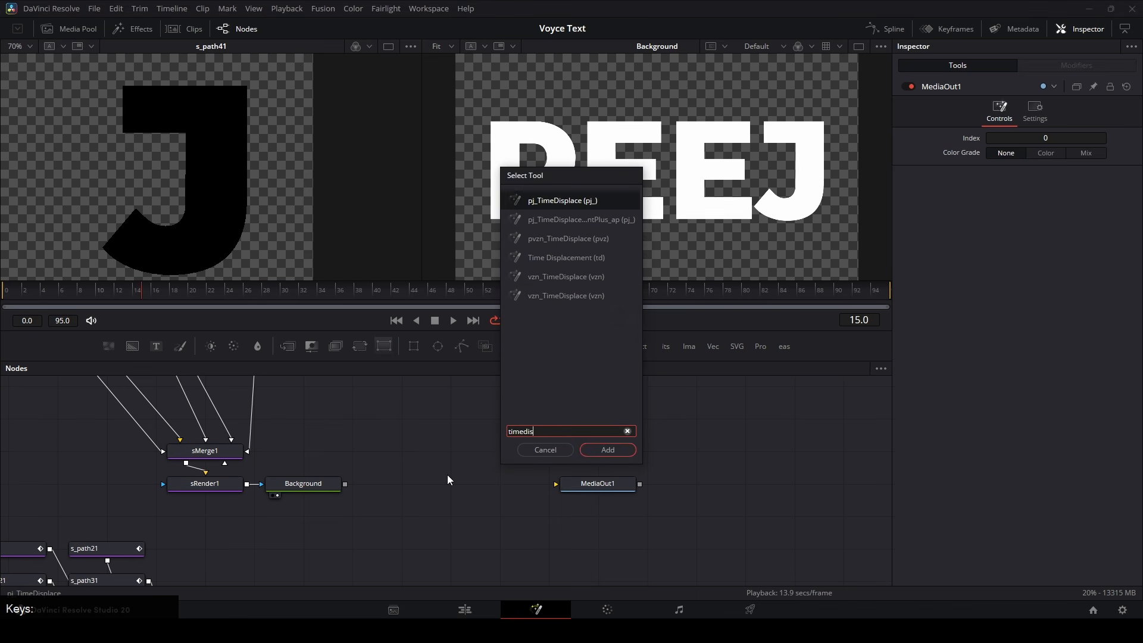
pyautogui.press('Down')
pyautogui.press('Down')
pyautogui.press('Down')
pyautogui.press('Return')
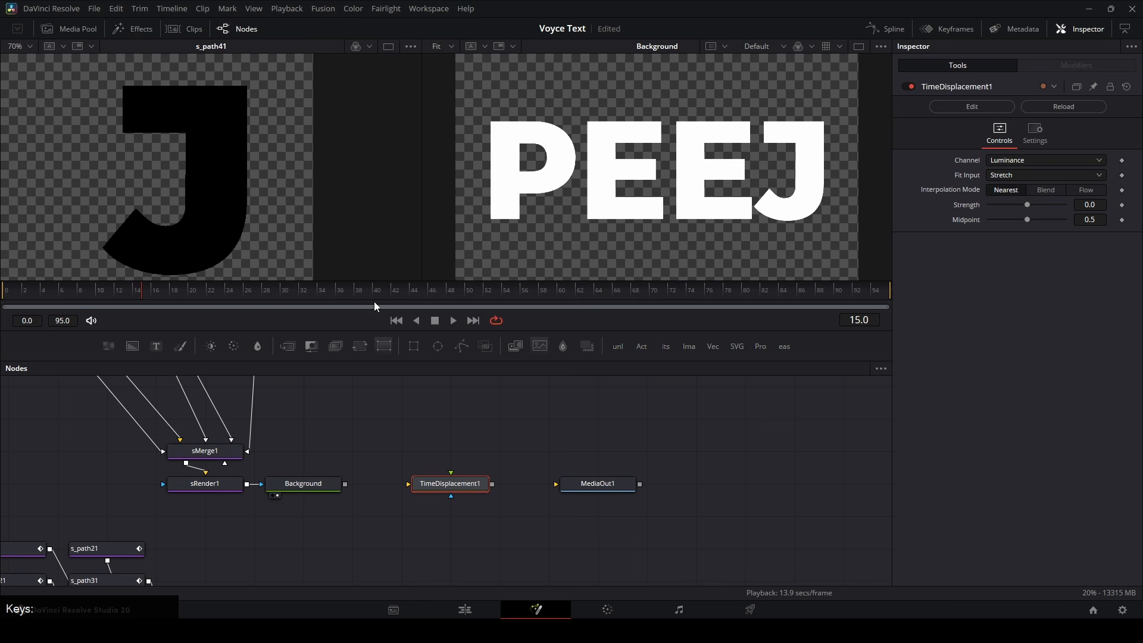
# Step: Connect Background's output to TimeDisplacement1's main input and display TimeDisplacement1 in the second viewer
pyautogui.moveTo(346, 484); pyautogui.dragTo(341, 454)
pyautogui.moveTo(399, 481); pyautogui.dragTo(427, 487)
pyautogui.press('2')
# Step: Play the morph through TimeDisplacement1 and stop playback
pyautogui.click(360, 400)
pyautogui.press('space')
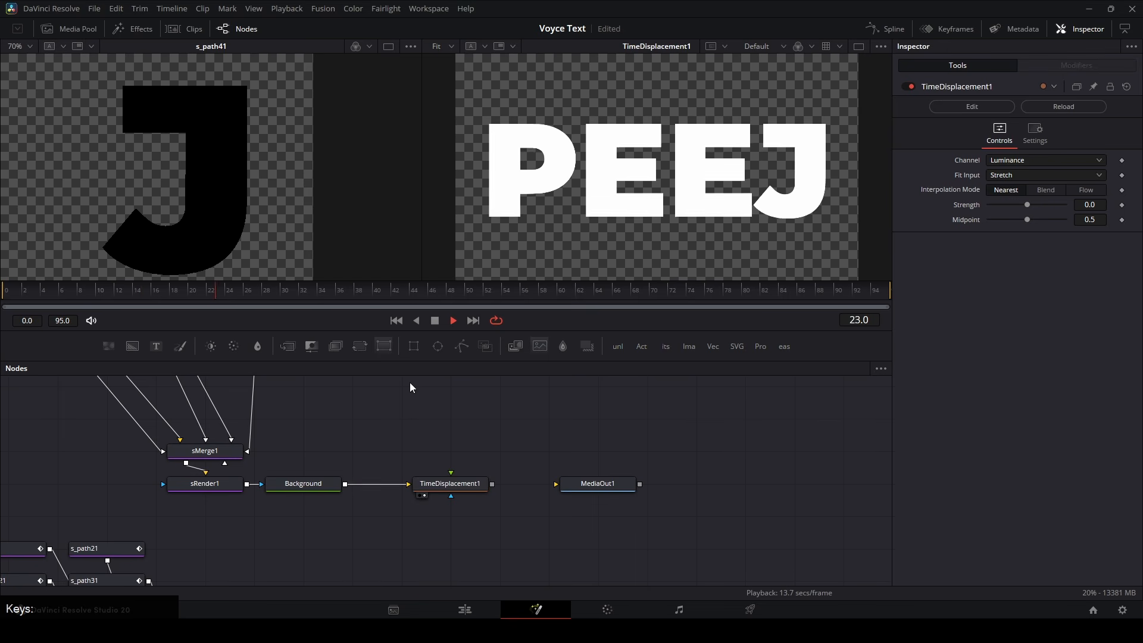
pyautogui.press('space')
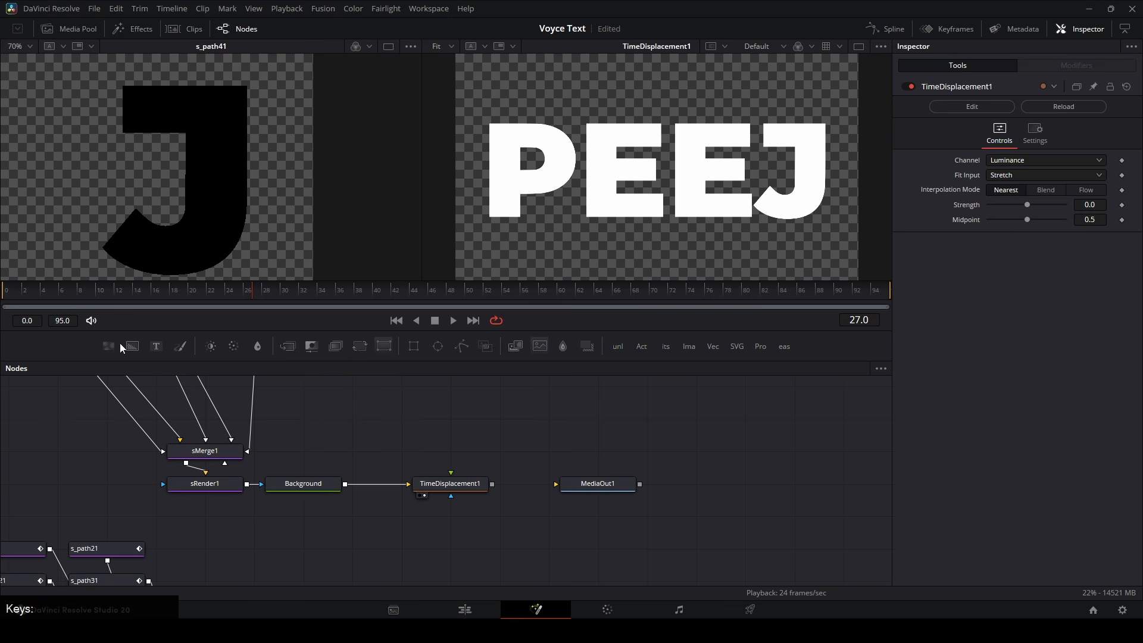
# Step: Feed a new Background node into TimeDisplacement1's displacement map input, display it in the first viewer, and set its type to Gradient
pyautogui.moveTo(126, 347); pyautogui.dragTo(455, 486)
pyautogui.press('1')
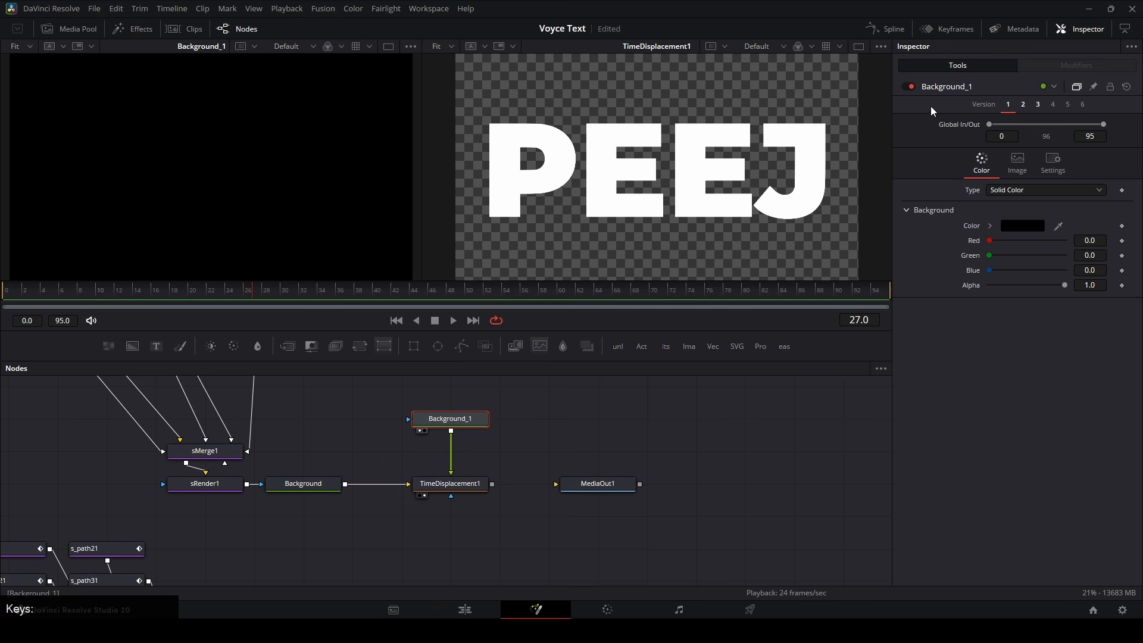
pyautogui.click(1016, 190)
pyautogui.click(1012, 260)
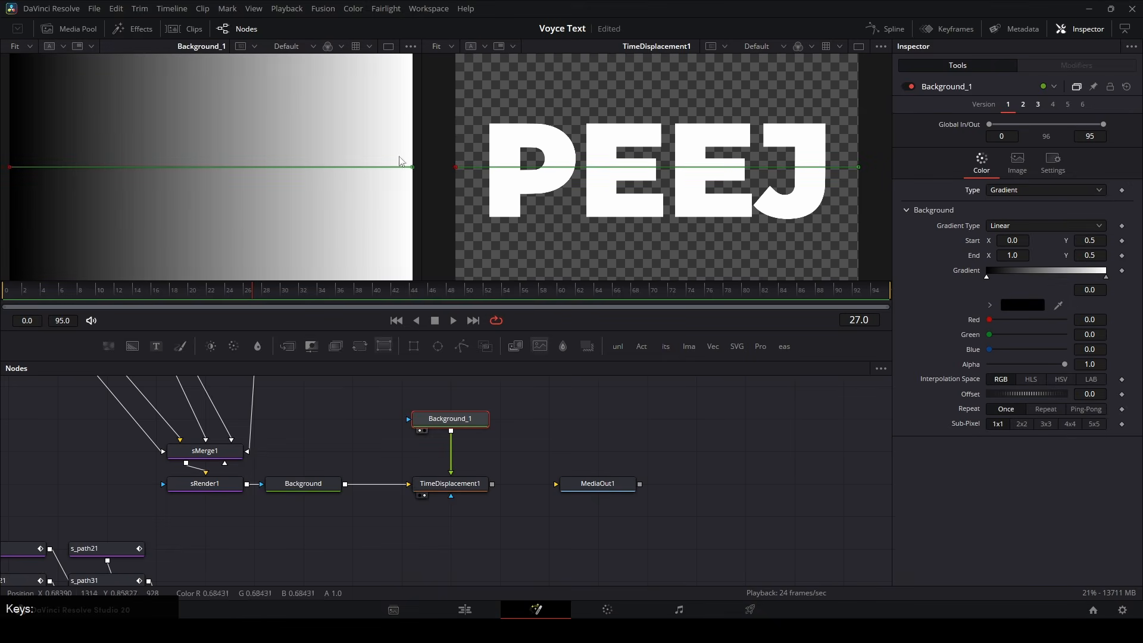
# Step: Make Background_1's gradient vertical with start X 0.5, Y 1 and end X 0.5, Y 0, undoing any further shift of its endpoints
pyautogui.click(1013, 240)
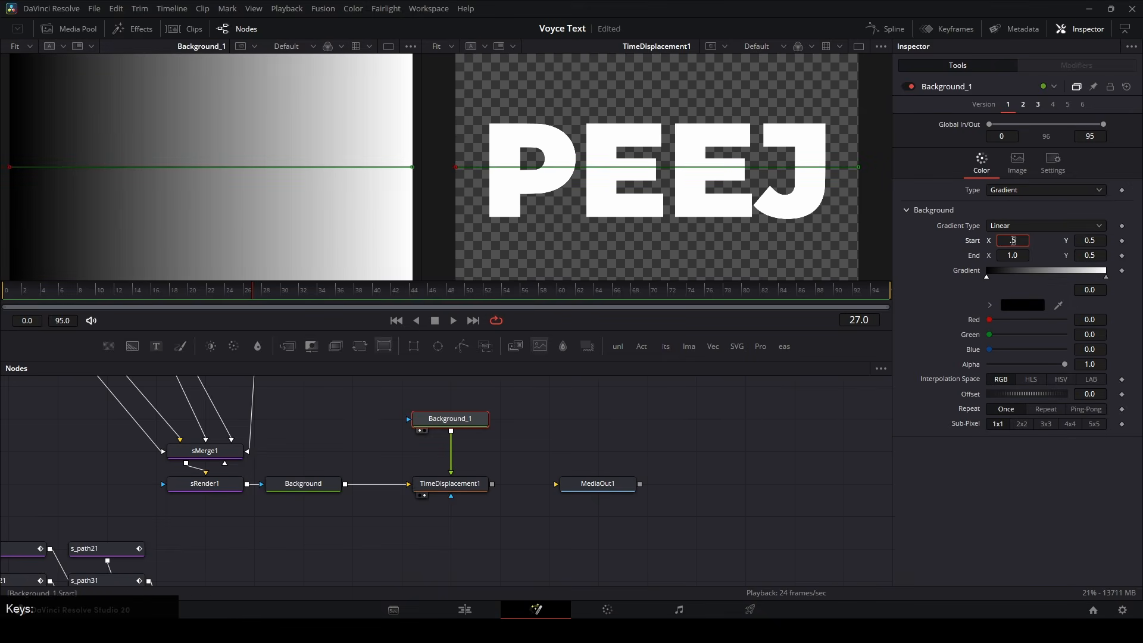
pyautogui.write('0.5')
pyautogui.press('Tab')
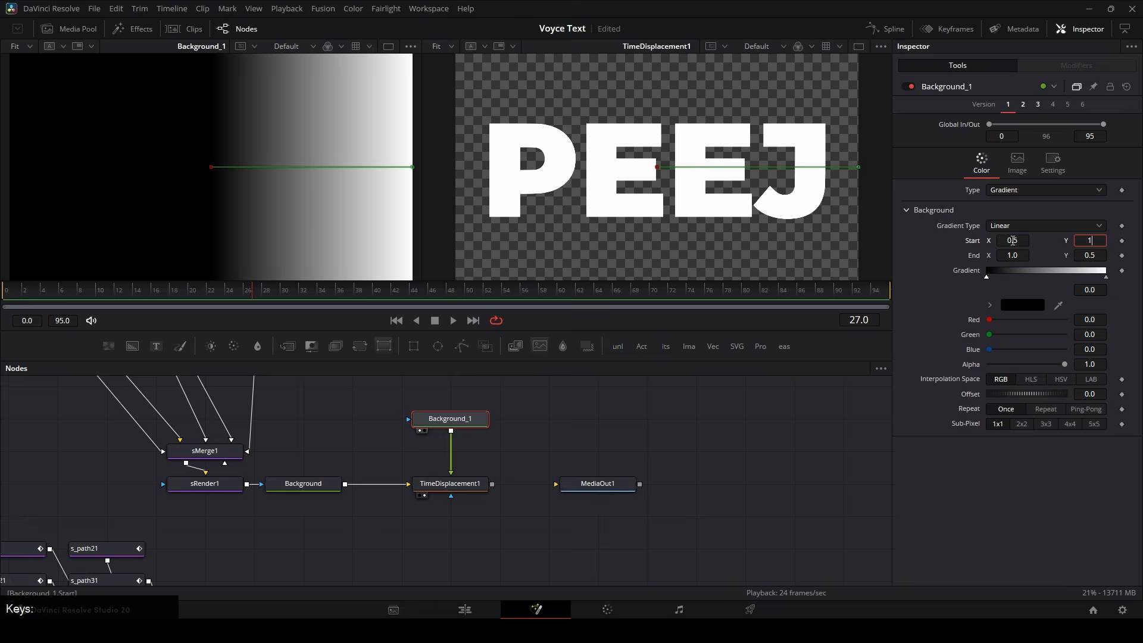
pyautogui.write('1')
pyautogui.press('Tab')
pyautogui.write('0.5')
pyautogui.press('Tab')
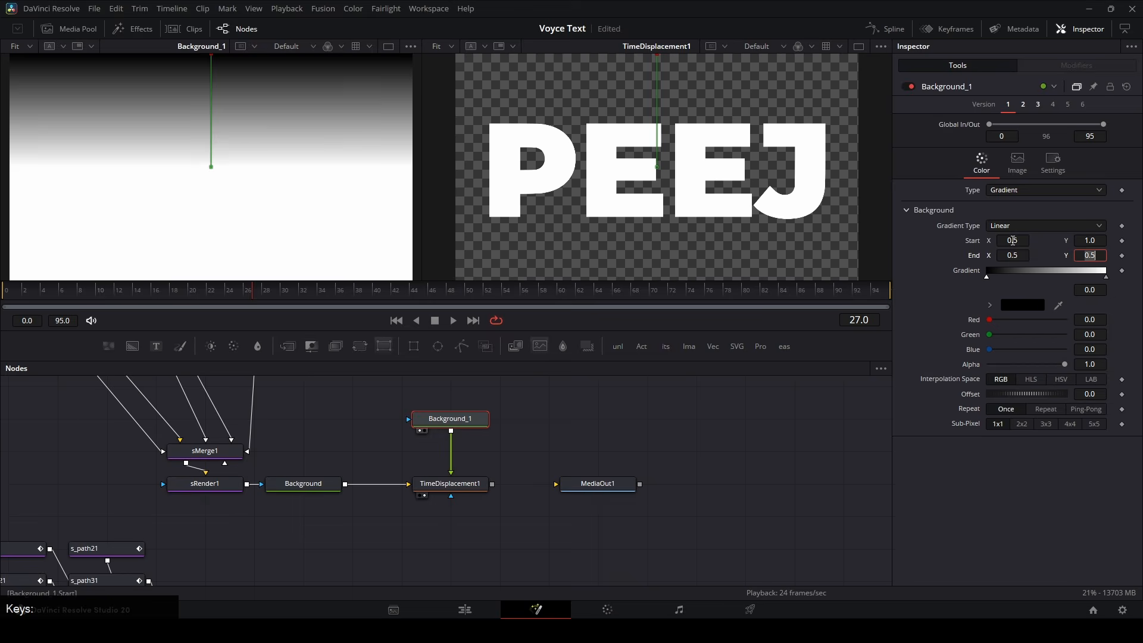
pyautogui.write('0')
pyautogui.press('Tab')
pyautogui.moveTo(1092, 240); pyautogui.dragTo(1092, 254)
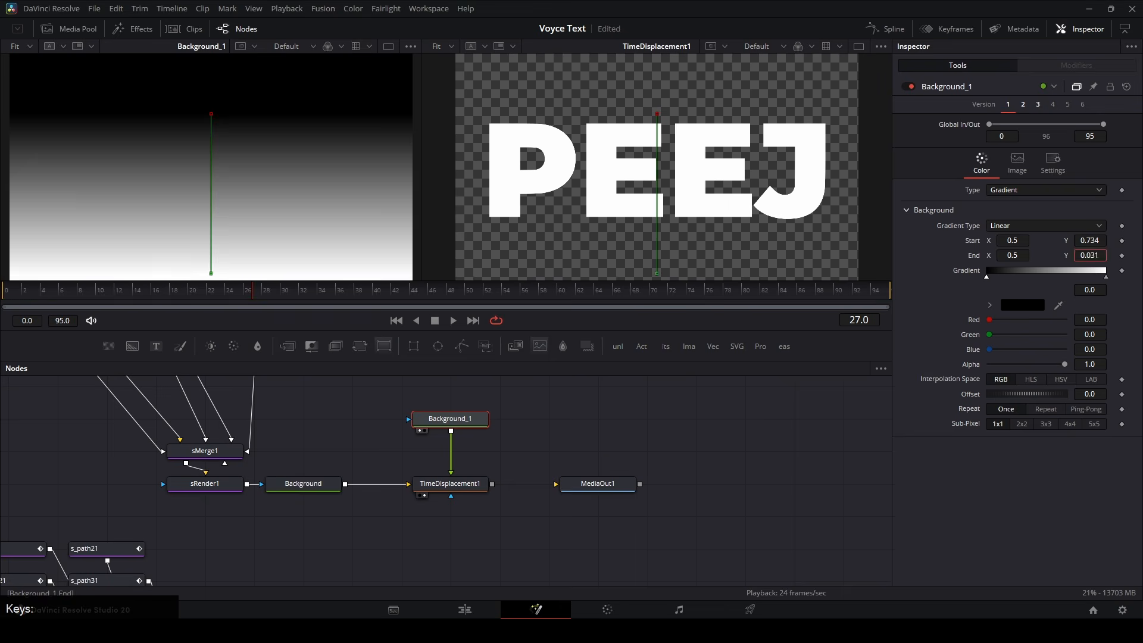
pyautogui.hotkey('ctrl', 'z')
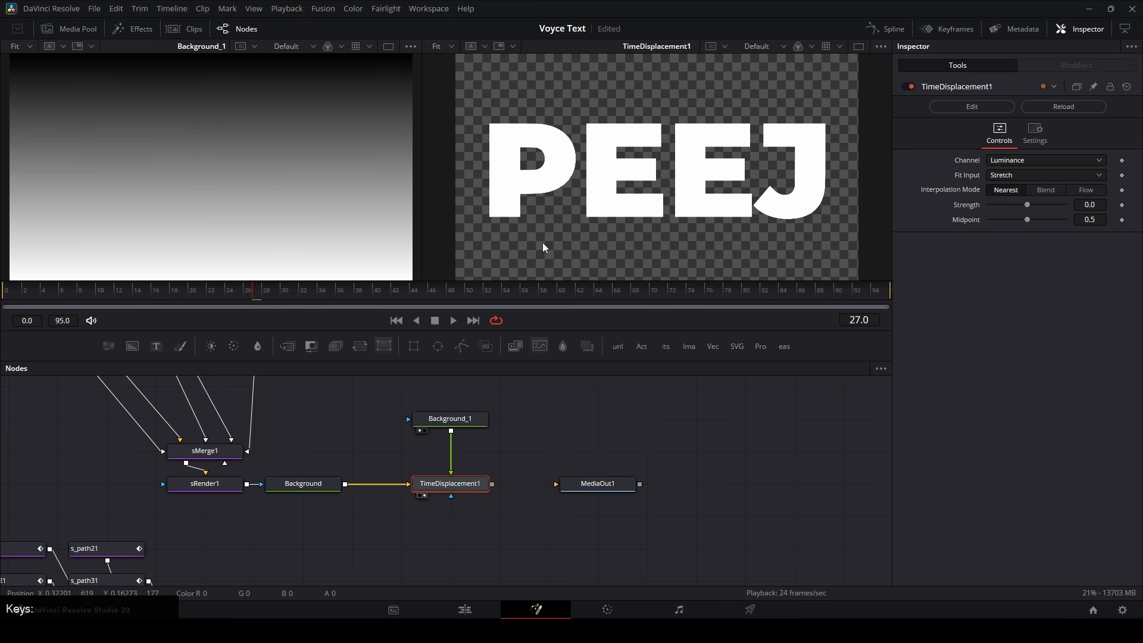
# Step: Set TimeDisplacement1's strength to 3 and interpolation mode to Blend, and play the result from frame 0
pyautogui.moveTo(25, 292); pyautogui.dragTo(5, 290)
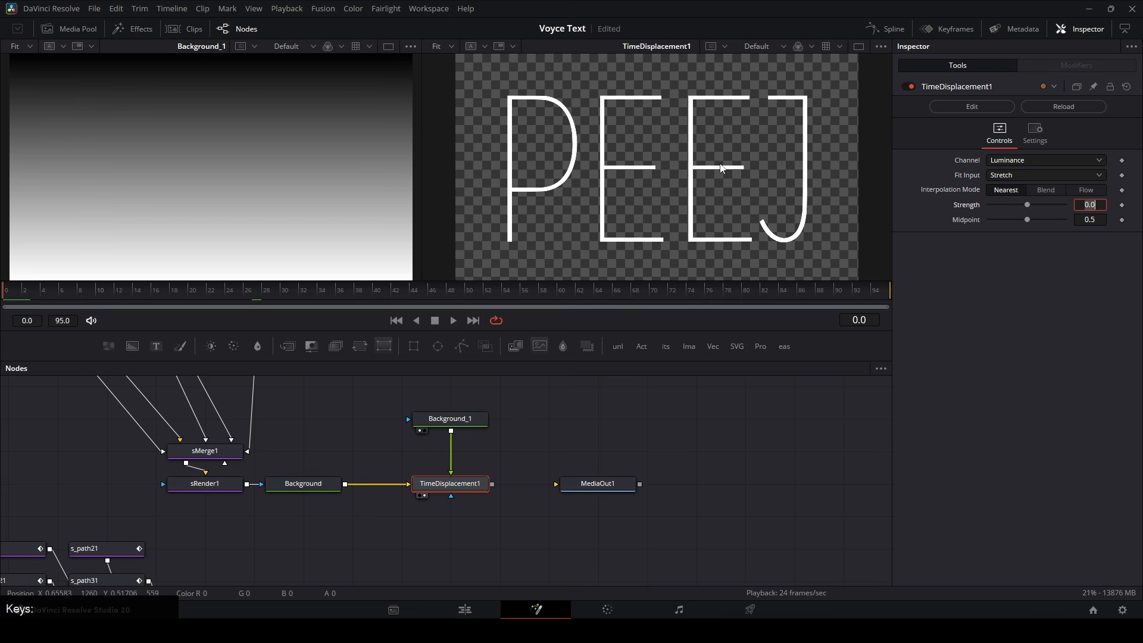
pyautogui.write('3')
pyautogui.press('Return')
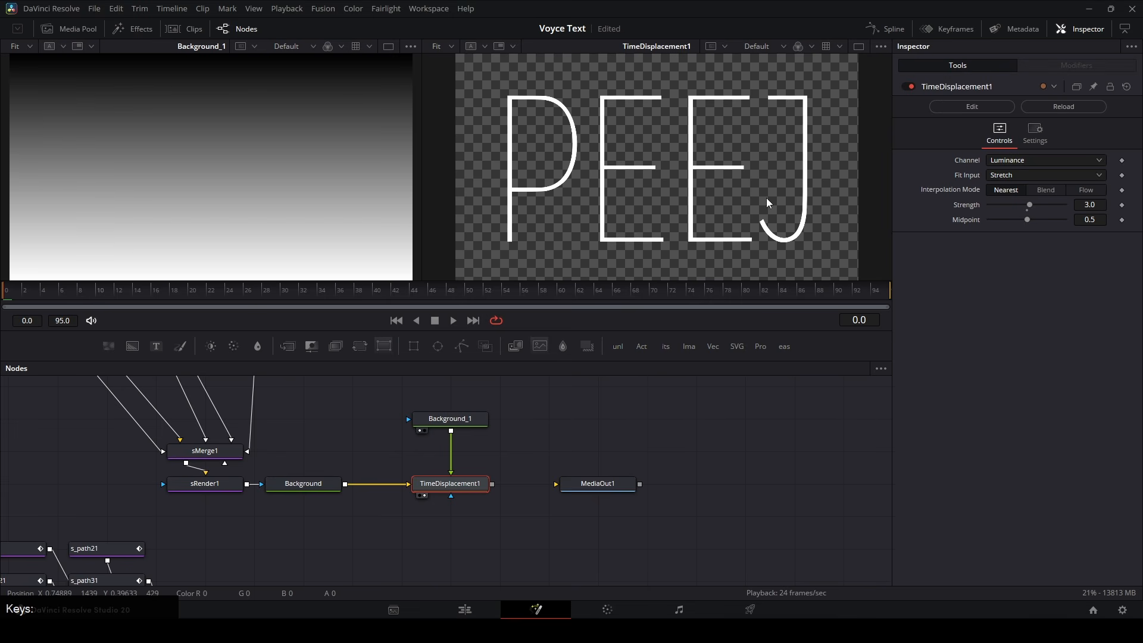
pyautogui.click(1041, 191)
pyautogui.press('space')
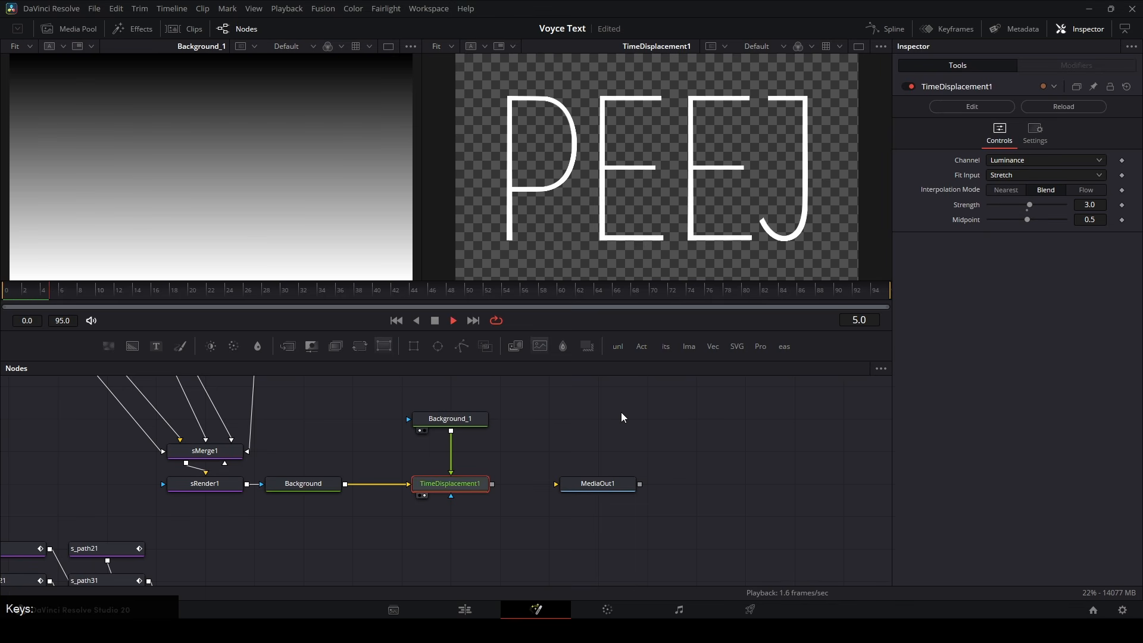
pyautogui.press('space')
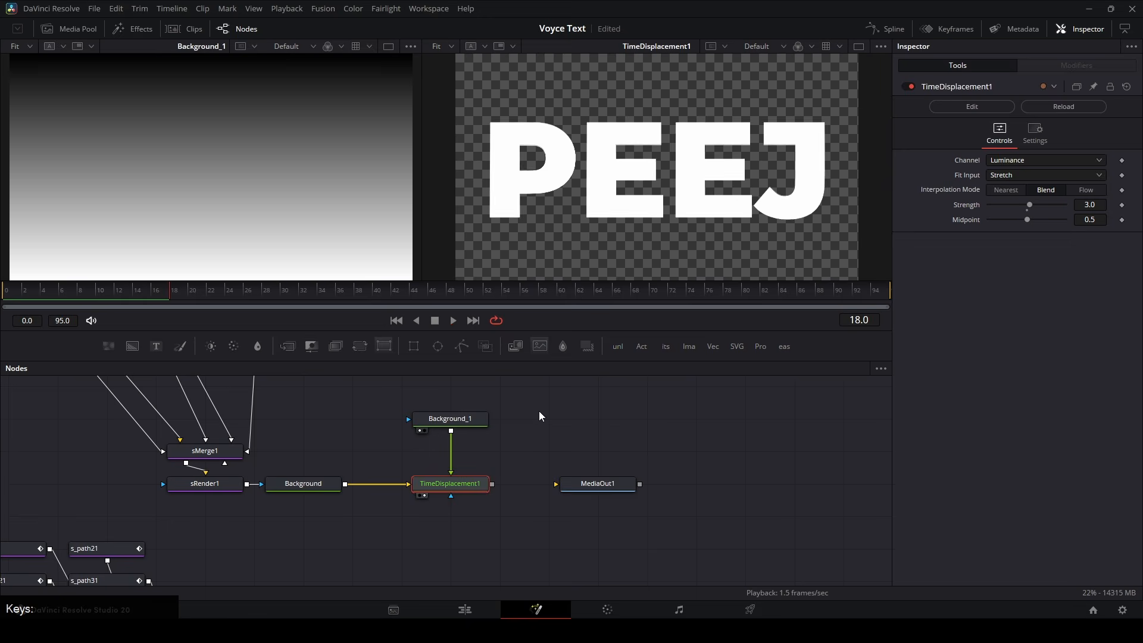
# Step: Return Background_1's gradient to horizontal, start X 0, Y 0.5 and end X 1, Y 0.5, and play the displaced morph
pyautogui.click(415, 415)
pyautogui.click(415, 413)
pyautogui.click(12, 290)
pyautogui.press('space')
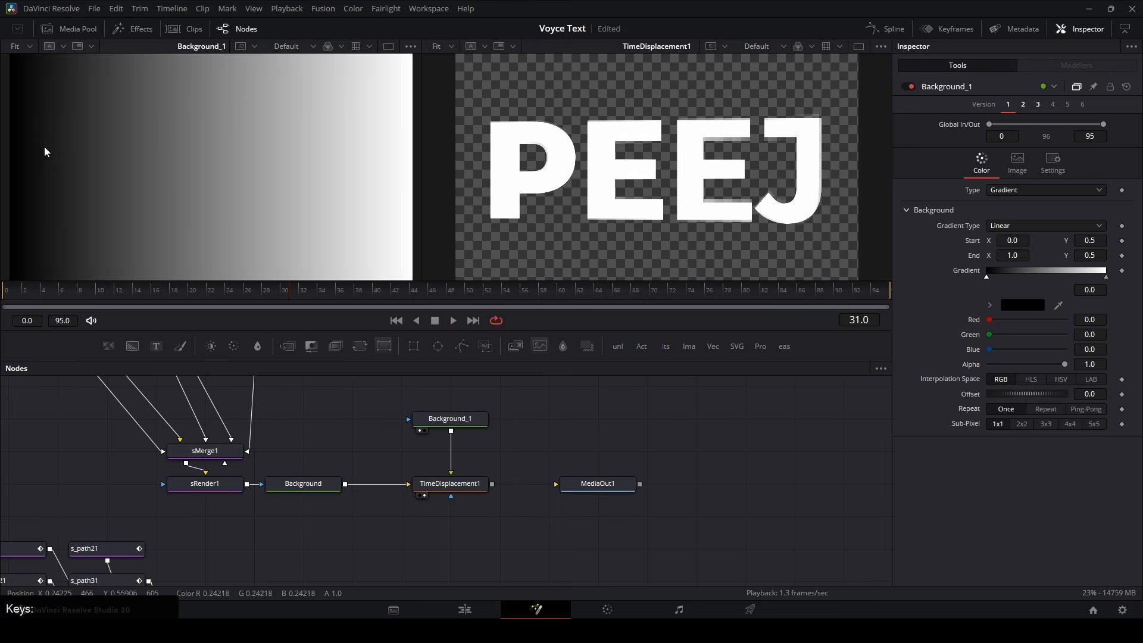
# Step: Save the project, play the morph with the horizontal time offset, and stop playback
pyautogui.hotkey('ctrl', 's')
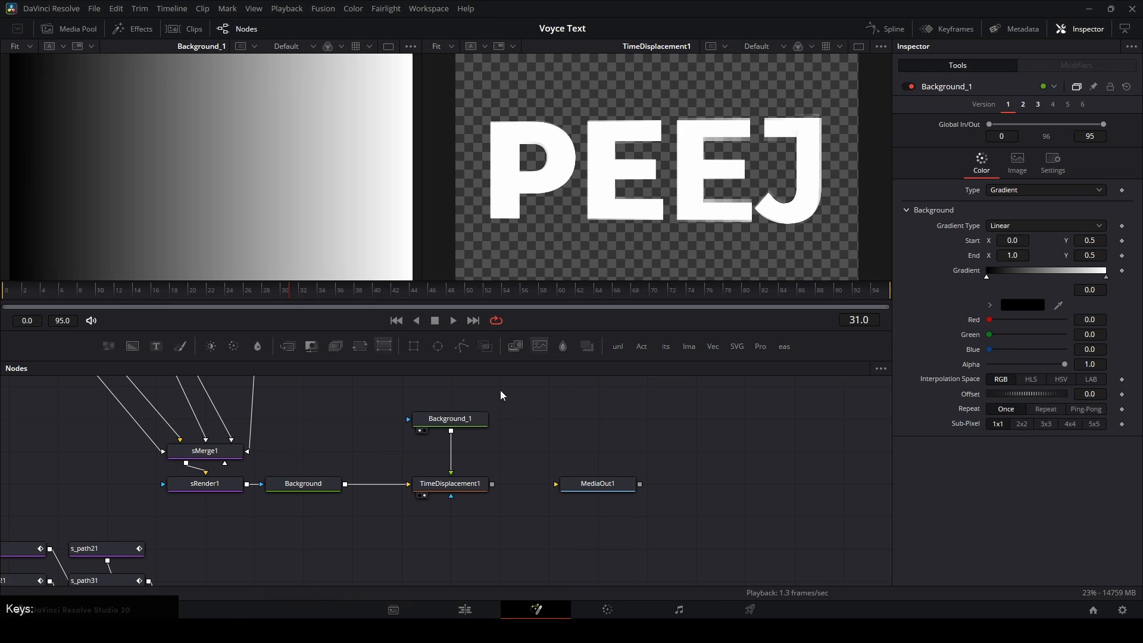
pyautogui.press('space')
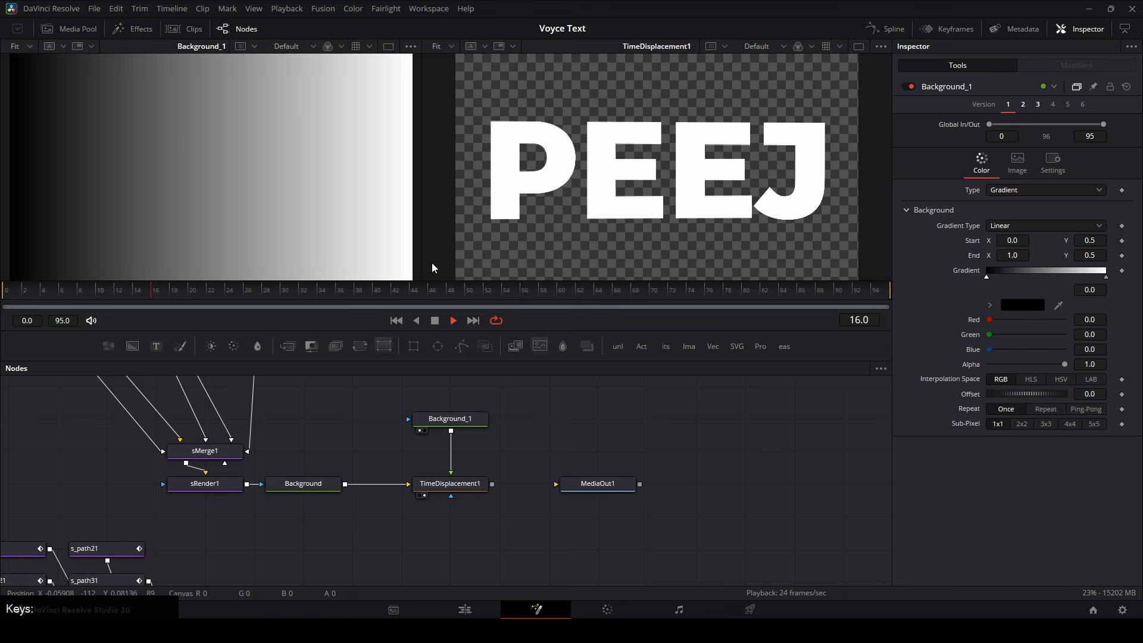
pyautogui.click(435, 320)
# Step: Set TimeDisplacement1's strength to 6 and play the displaced morph from frame 0
pyautogui.click(466, 485)
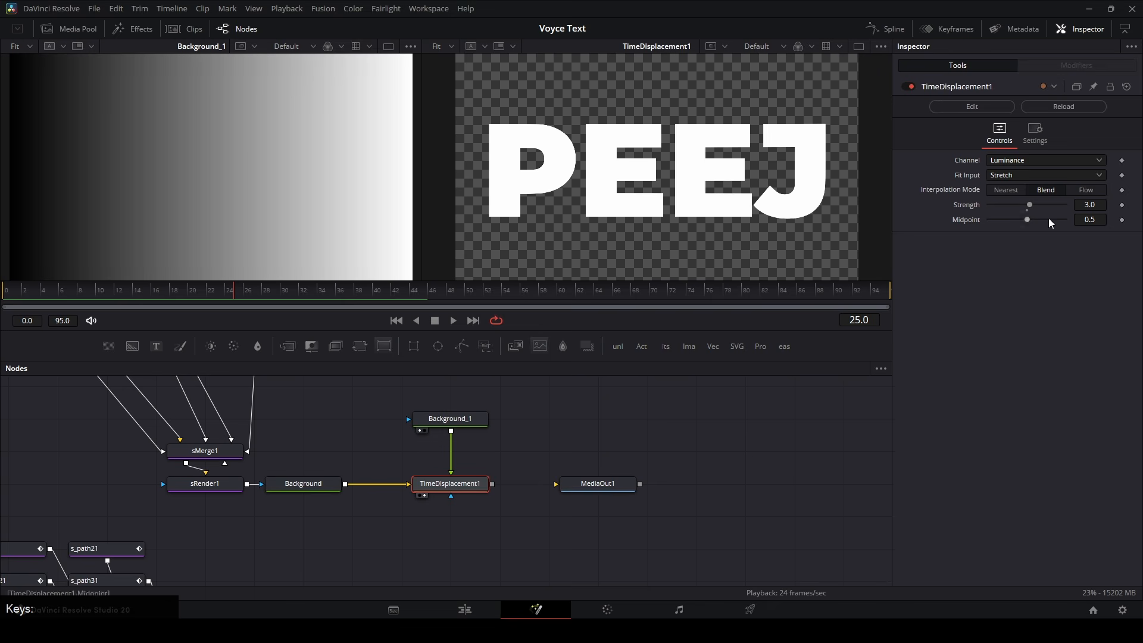
pyautogui.click(1081, 204)
pyautogui.write('6')
pyautogui.press('Return')
pyautogui.click(8, 293)
pyautogui.press('space')
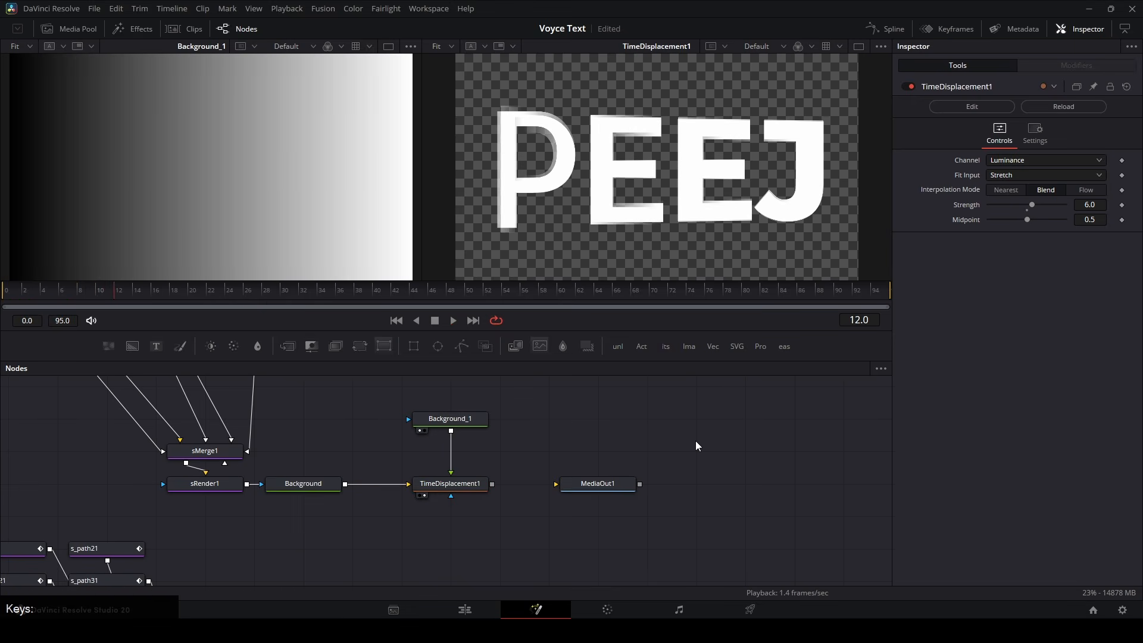
# Step: Save the project and shift MediaOut1, TimeDisplacement1 and Background_1 along the node graph to make room after the Background node
pyautogui.hotkey('ctrl', 's')
pyautogui.moveTo(598, 484); pyautogui.dragTo(648, 484)
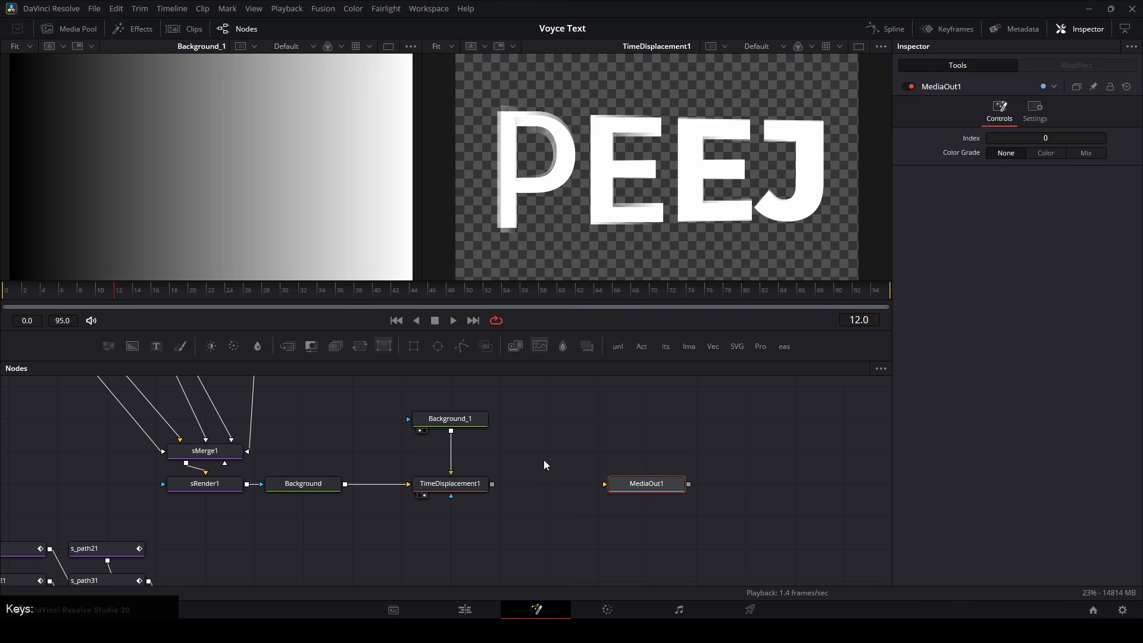
pyautogui.moveTo(540, 509); pyautogui.dragTo(516, 422)
pyautogui.click(400, 428)
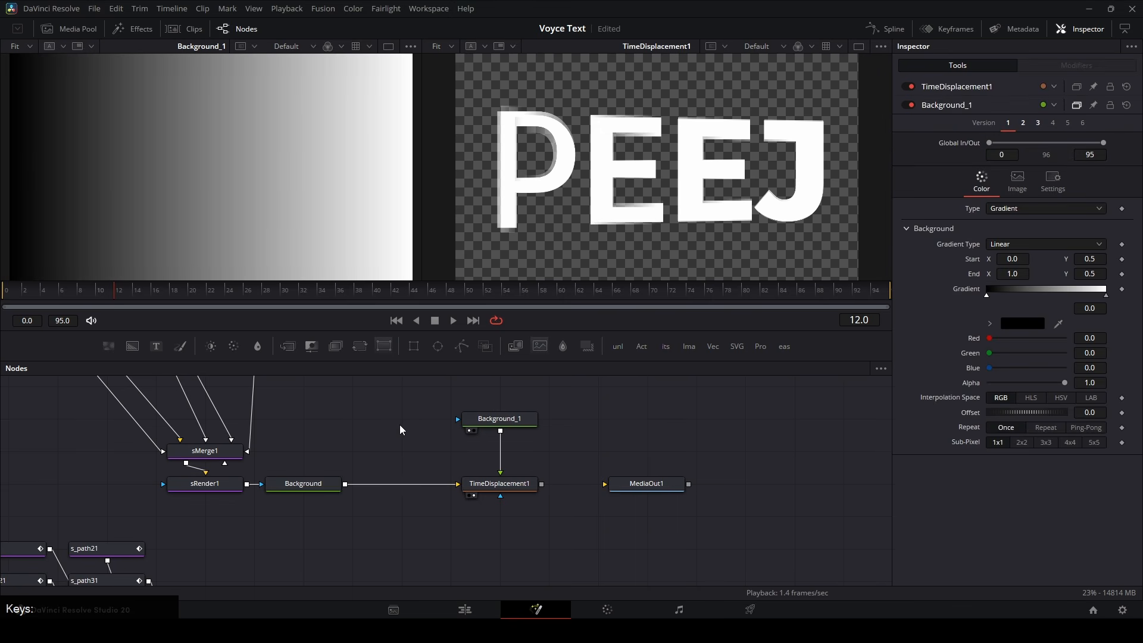
# Step: Add an Optical Flow node and insert it between Background and TimeDisplacement1
pyautogui.hotkey('shift', 'space')
pyautogui.write('opt')
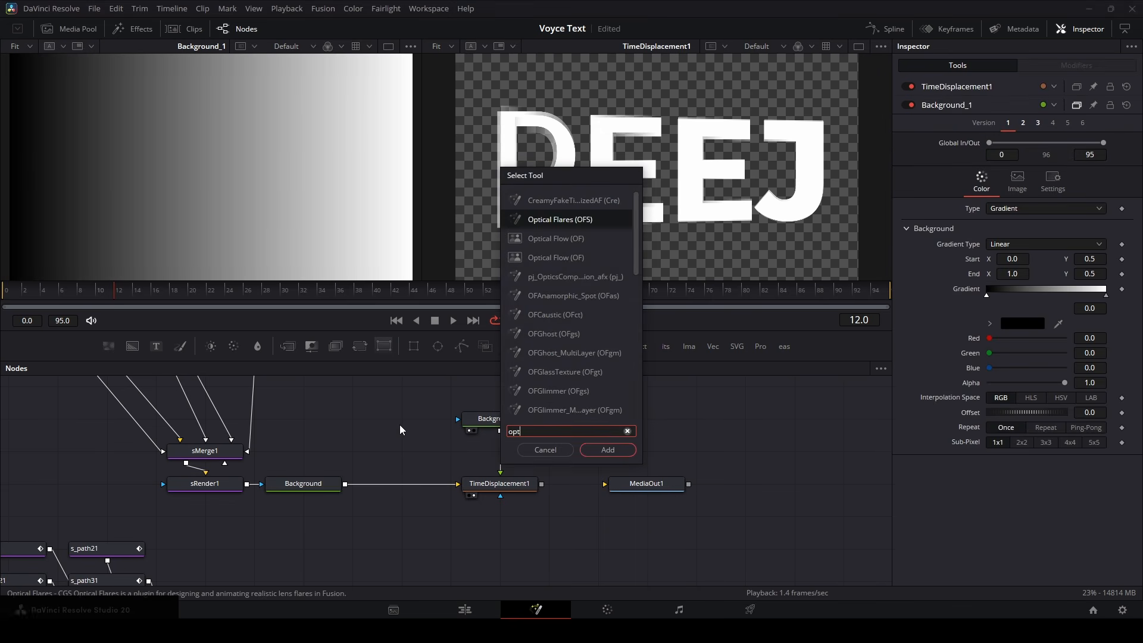
pyautogui.press('Down')
pyautogui.press('Return')
pyautogui.moveTo(399, 424); pyautogui.dragTo(405, 483)
# Step: Switch TimeDisplacement1's interpolation mode to Flow and play the morph from frame 0
pyautogui.click(499, 483)
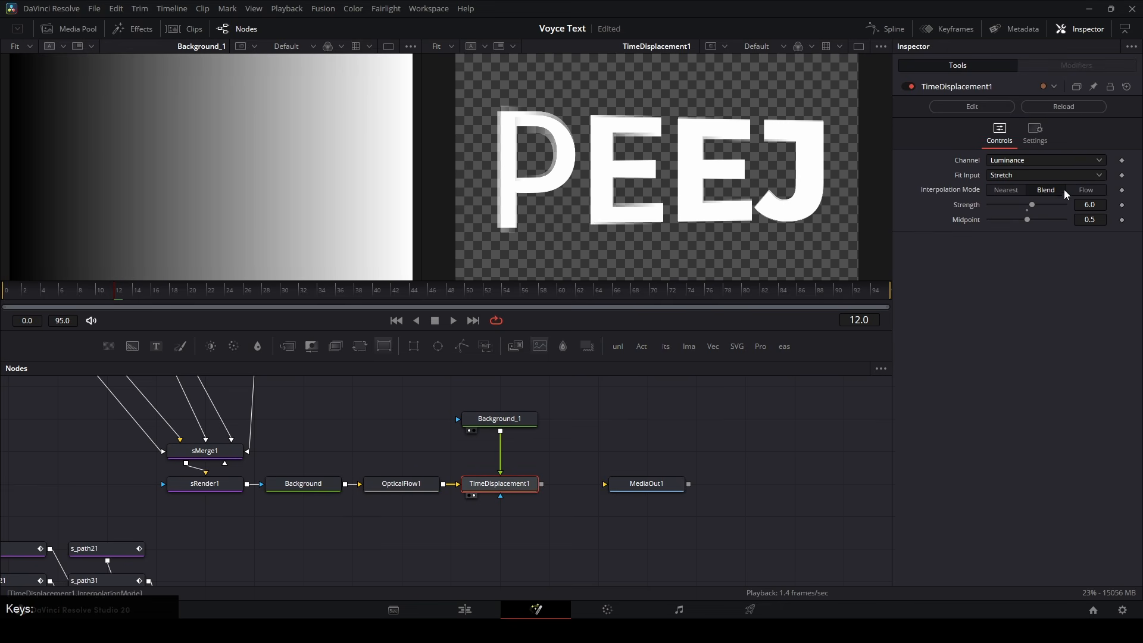
pyautogui.click(1086, 190)
pyautogui.click(7, 288)
pyautogui.press('space')
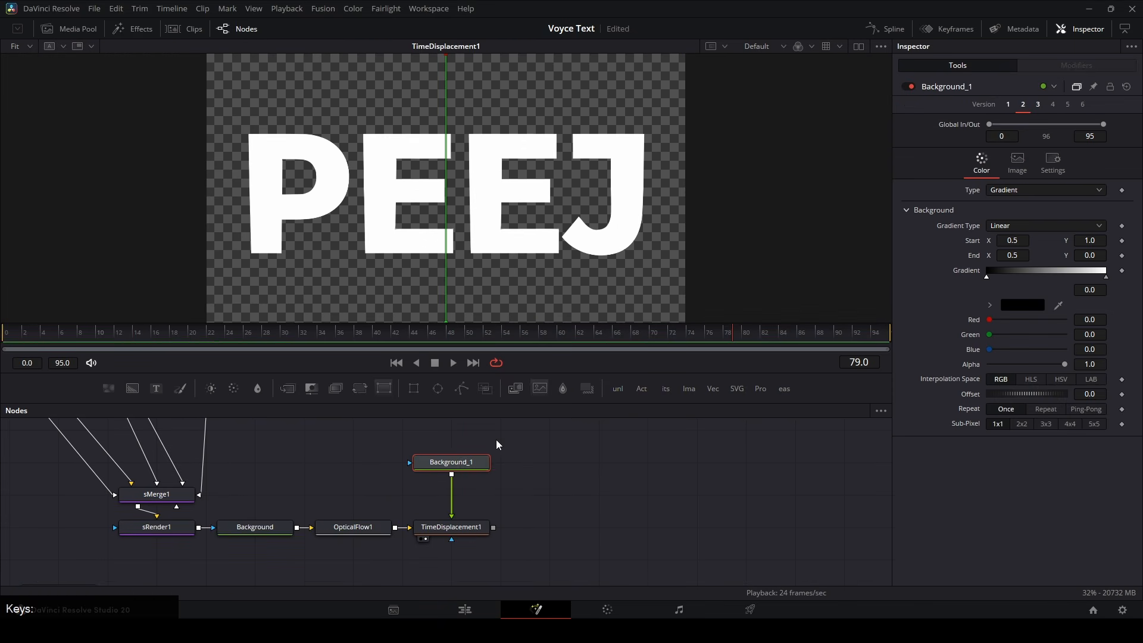
# Step: Check Background_1's vertical gradient in the viewer and return the view to TimeDisplacement1
pyautogui.press('2')
pyautogui.click(455, 529)
pyautogui.press('2')
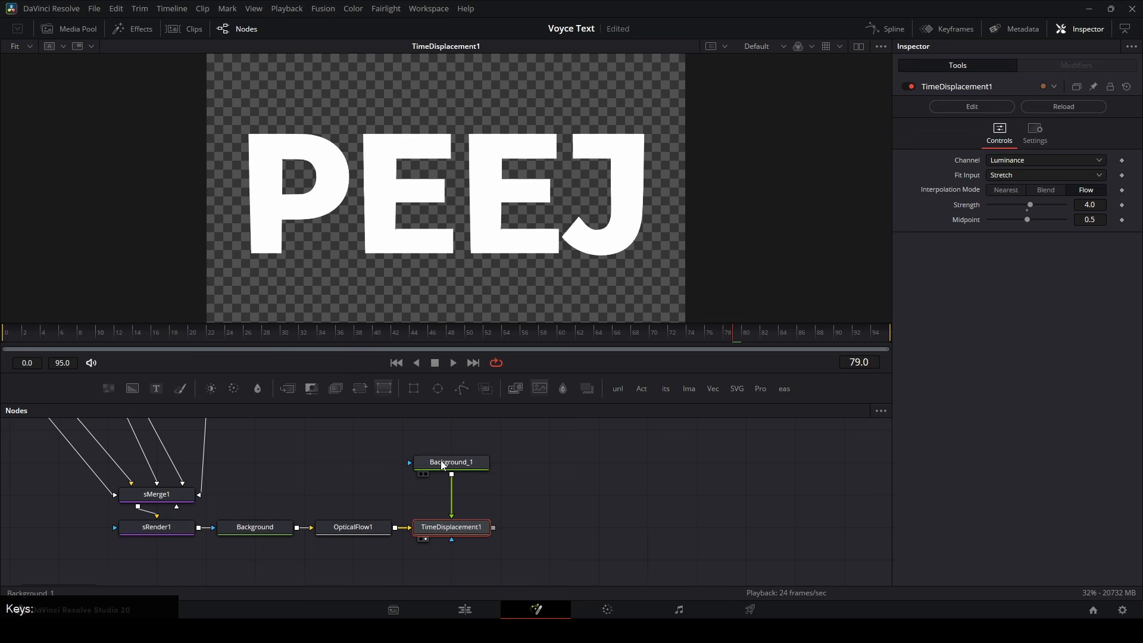
# Step: Replace Background_1 with a Fast Noise node (detail 10, scale 20) as TimeDisplacement1's gradient input and briefly play the result
pyautogui.moveTo(444, 465); pyautogui.dragTo(545, 467)
pyautogui.moveTo(109, 389); pyautogui.dragTo(465, 534)
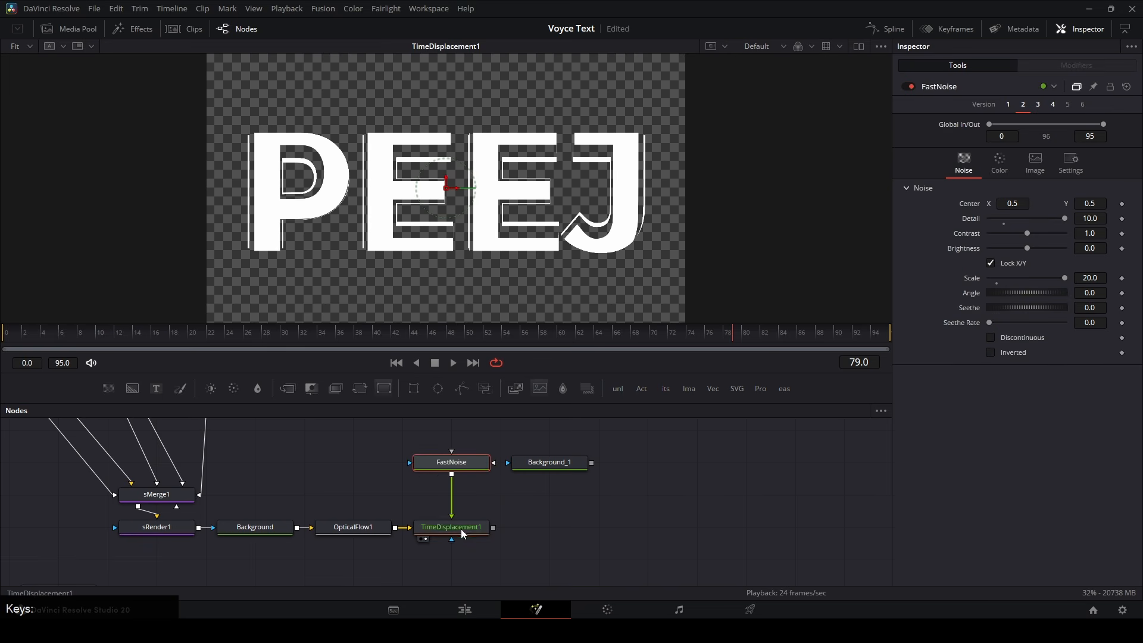
pyautogui.click(464, 534)
pyautogui.press('space')
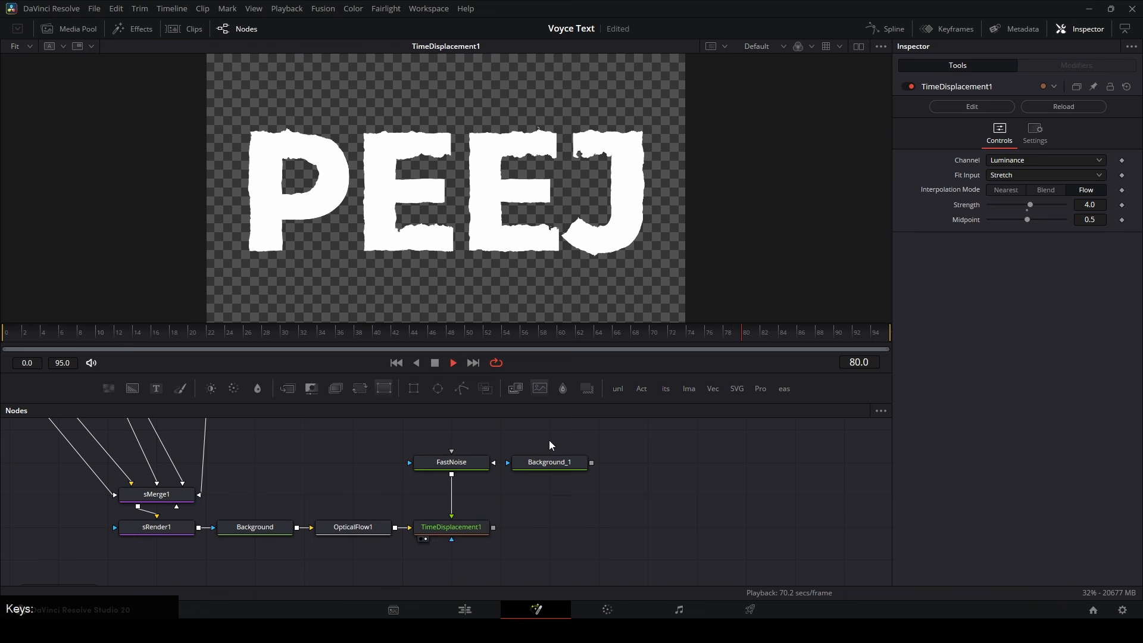
pyautogui.press('space')
# Step: Shorten the render range to end at frame 48 and play the morph
pyautogui.moveTo(891, 338); pyautogui.dragTo(475, 350)
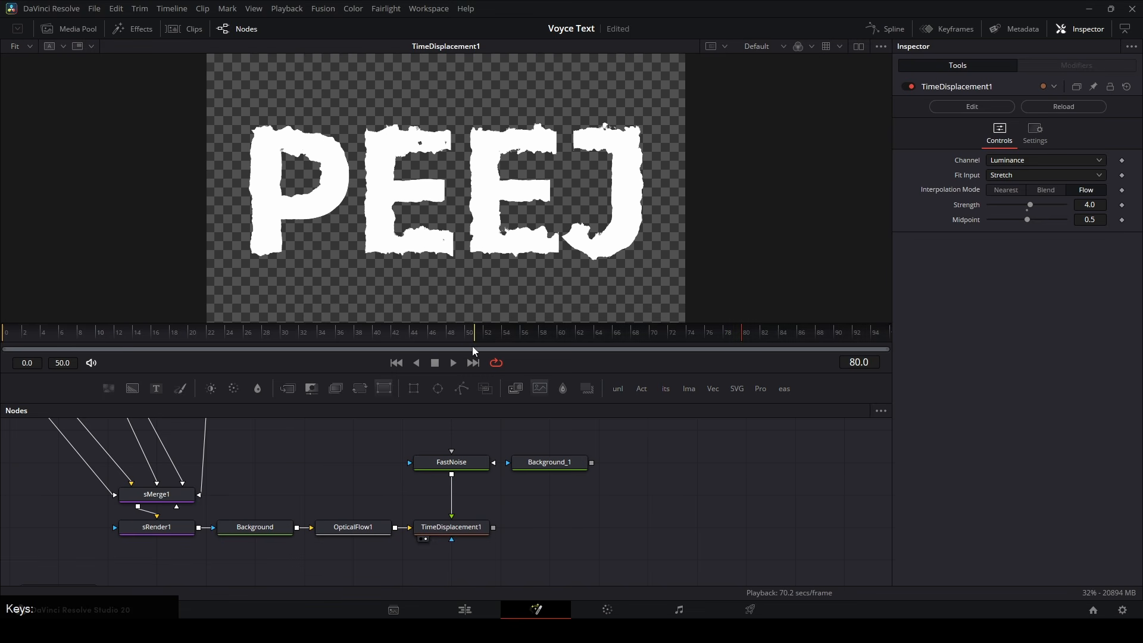
pyautogui.click(432, 334)
pyautogui.press('space')
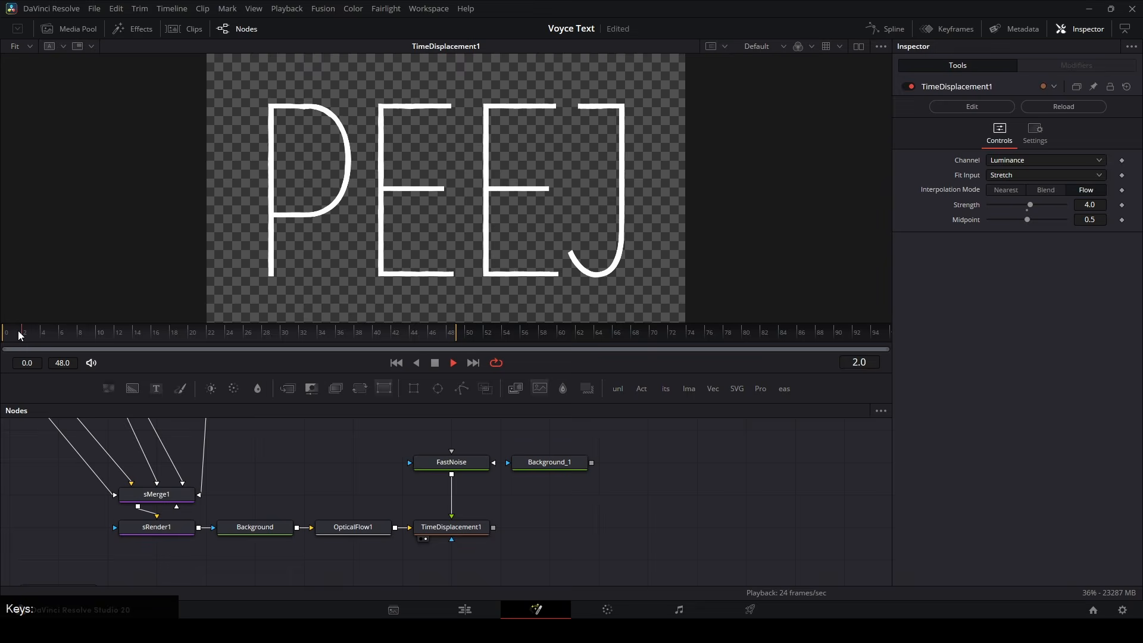
# Step: Shorten the render range to end at frame 24, play the noise-displaced morph in a ping-pong loop, and stop playback
pyautogui.click(228, 340)
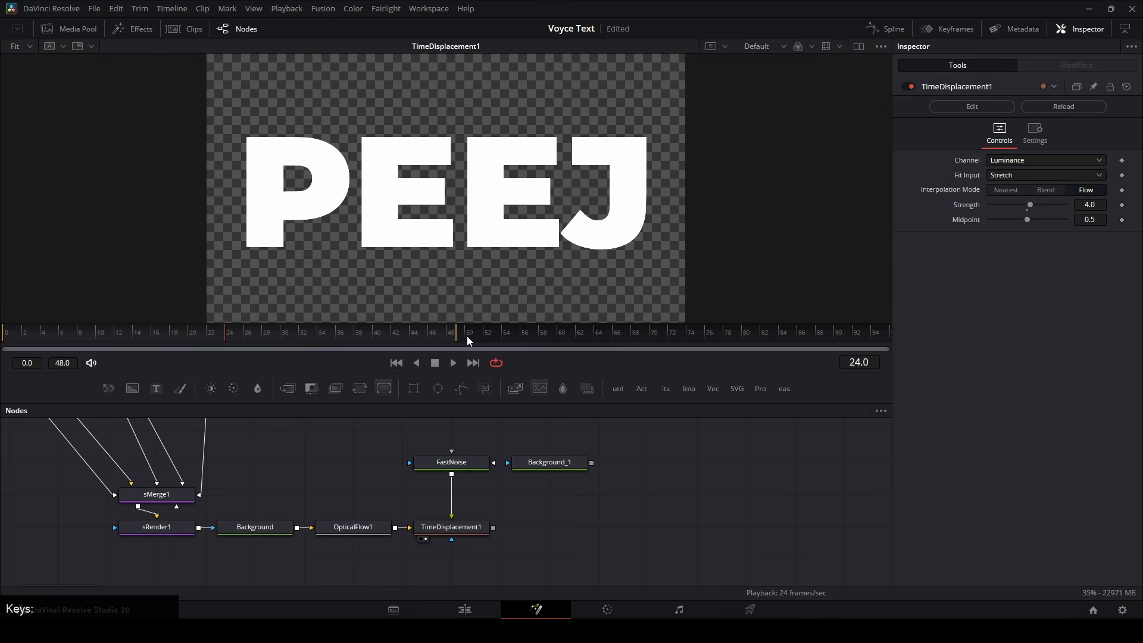
pyautogui.moveTo(456, 337); pyautogui.dragTo(232, 336)
pyautogui.press('space')
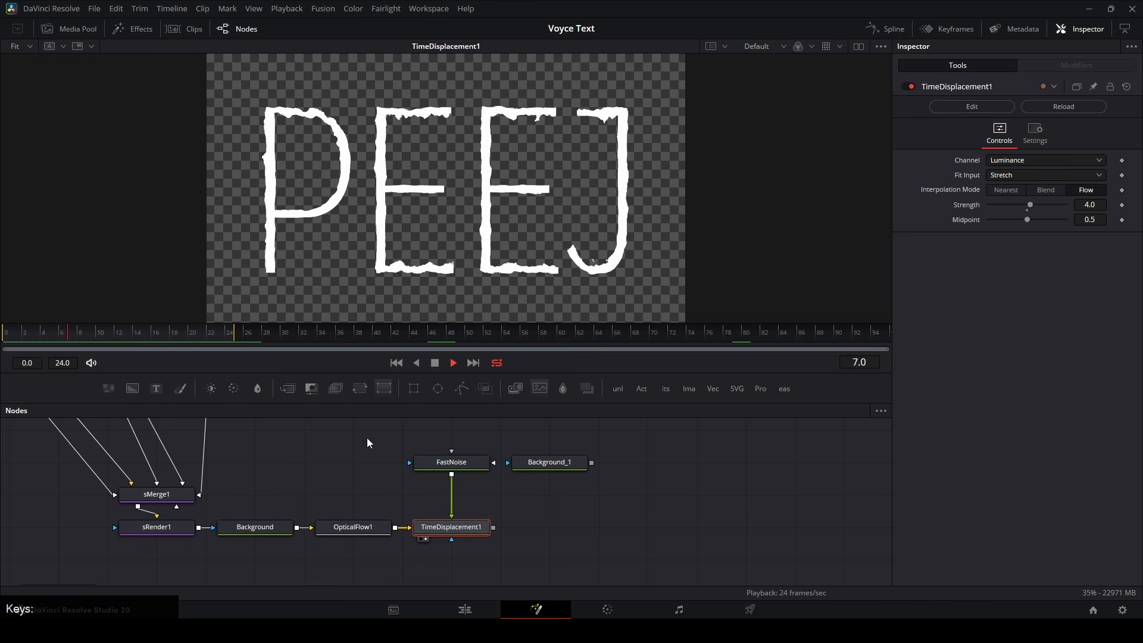
pyautogui.press('space')
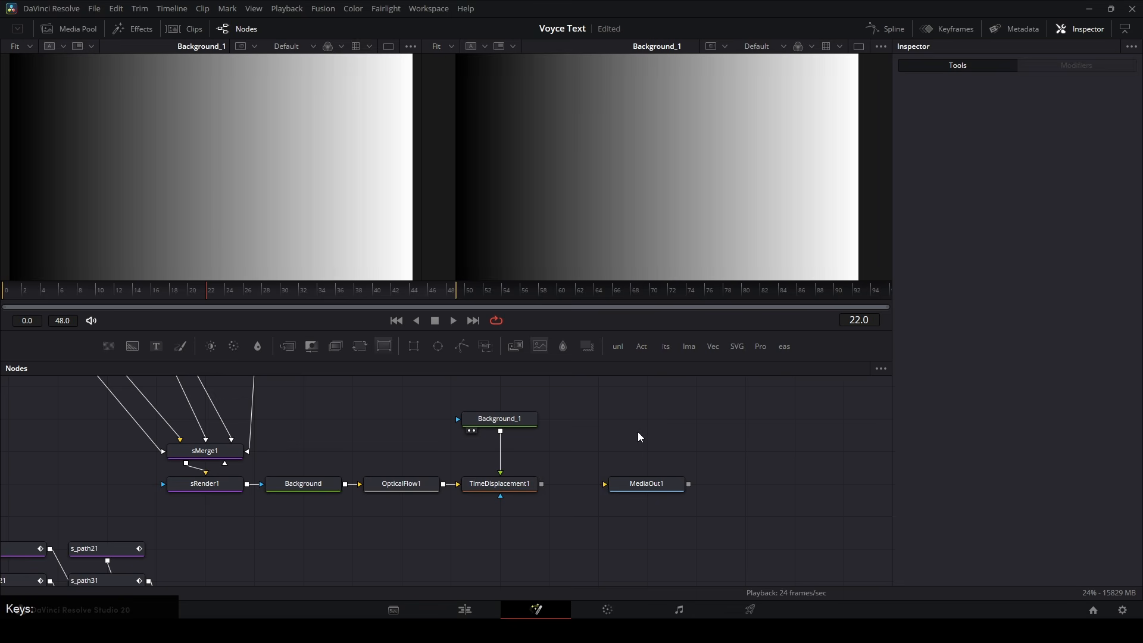
# Step: Insert the Posterize look from the effects library between Background_1 and TimeDisplacement1 and show it in the second viewer
pyautogui.click(134, 28)
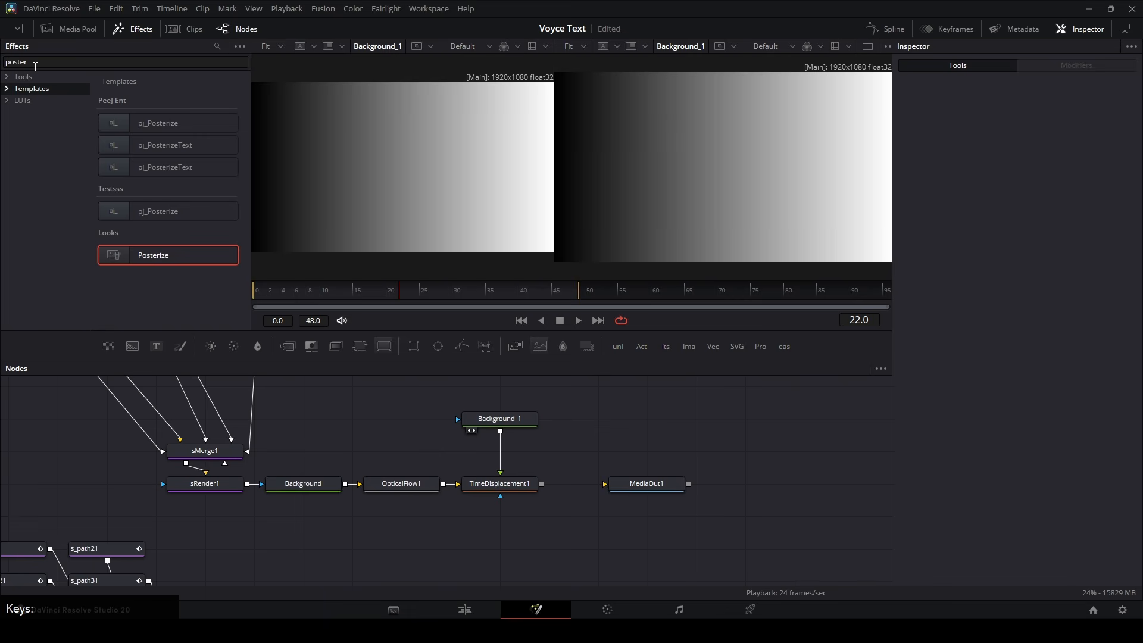
pyautogui.click(24, 61)
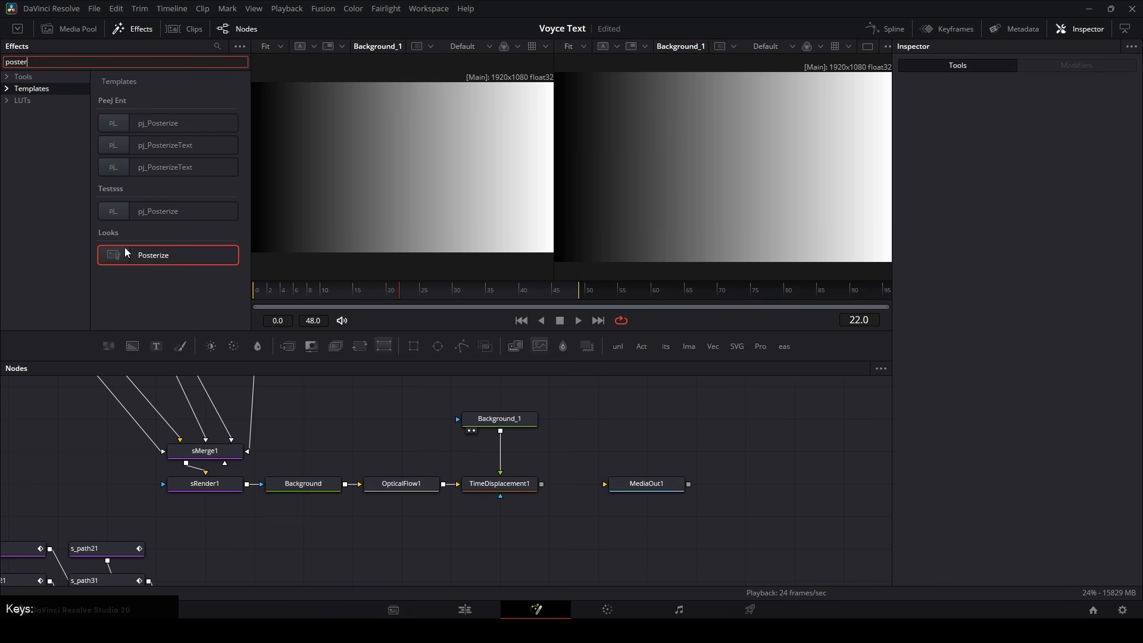
pyautogui.moveTo(141, 263); pyautogui.dragTo(507, 453)
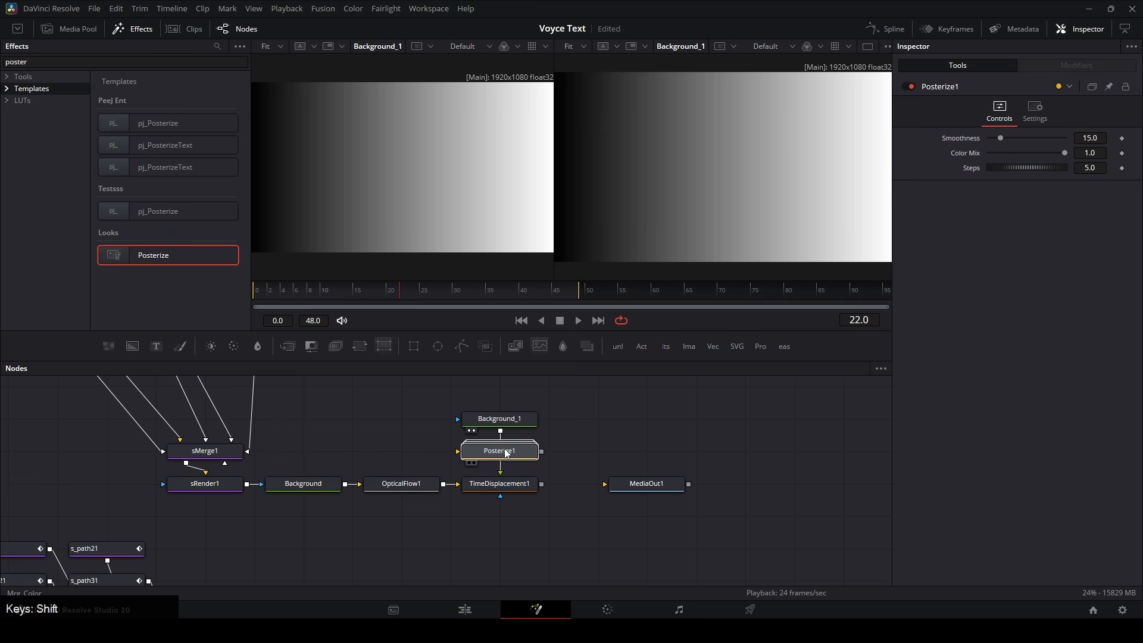
pyautogui.press('2')
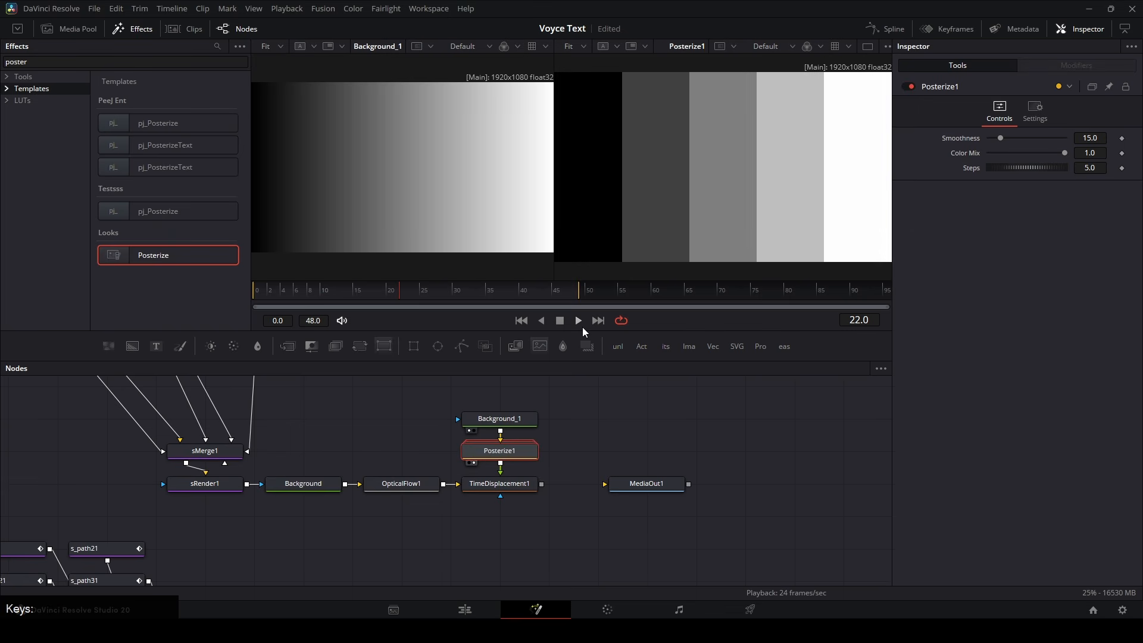
pyautogui.click(126, 27)
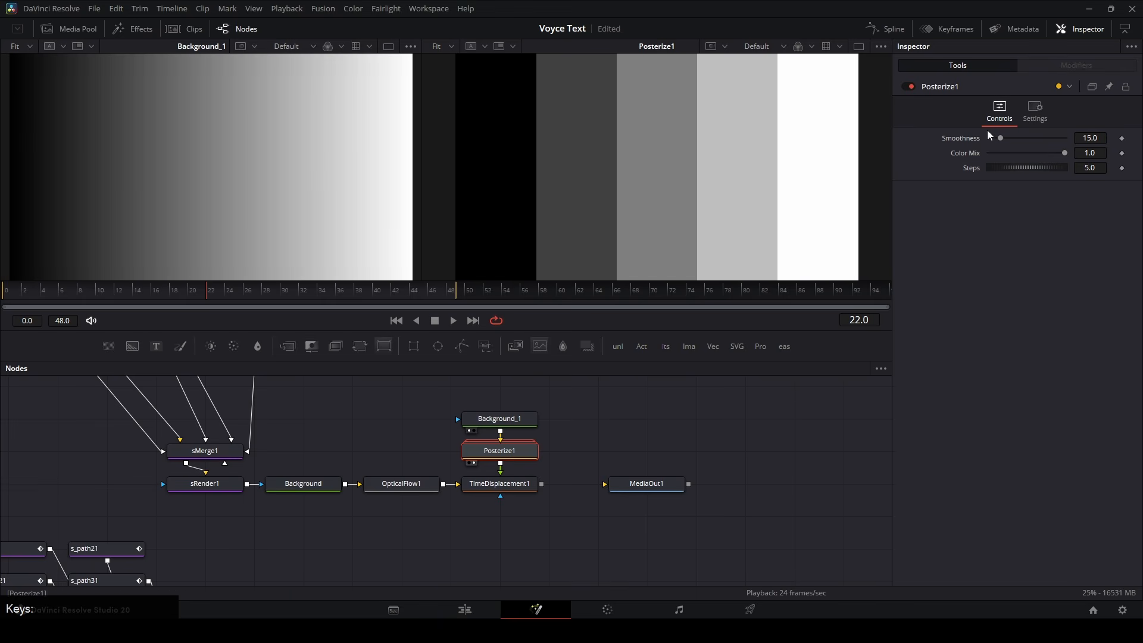
# Step: Set Posterize1's steps to 4
pyautogui.doubleClick(1089, 168)
pyautogui.write('4')
pyautogui.press('Return')
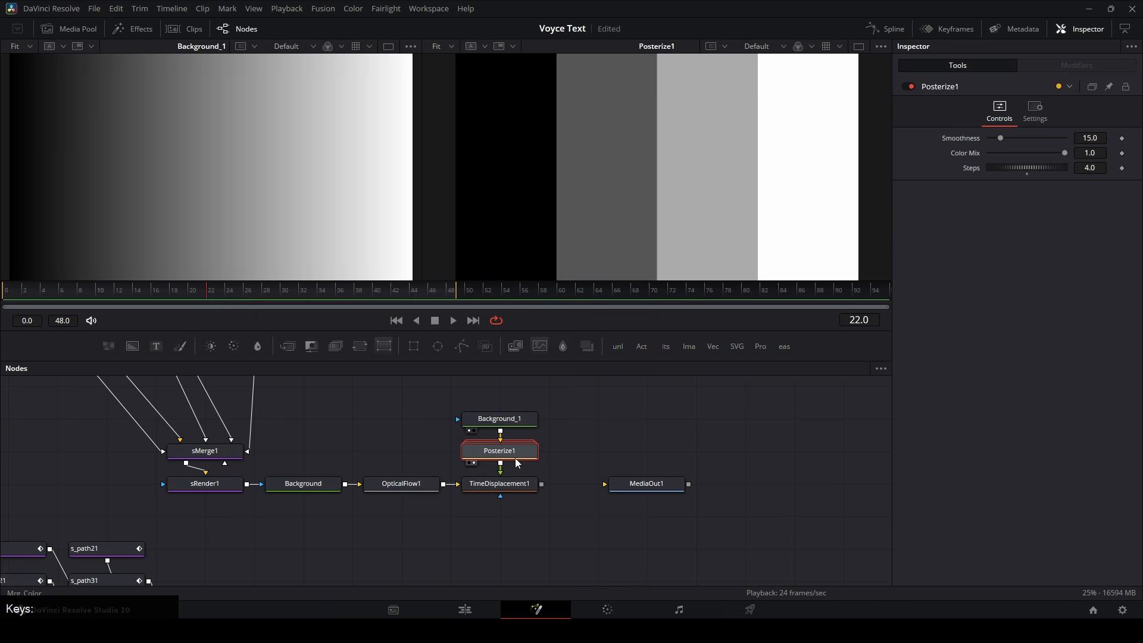
# Step: Show TimeDisplacement1 in the second viewer and set its strength to 4
pyautogui.click(515, 487)
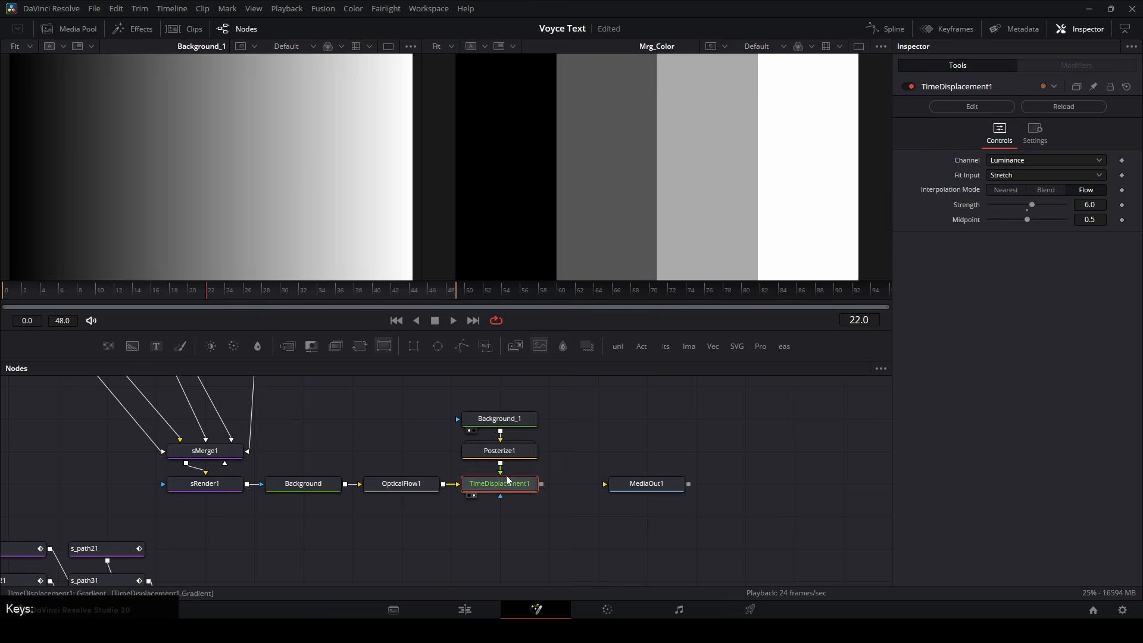
pyautogui.press('2')
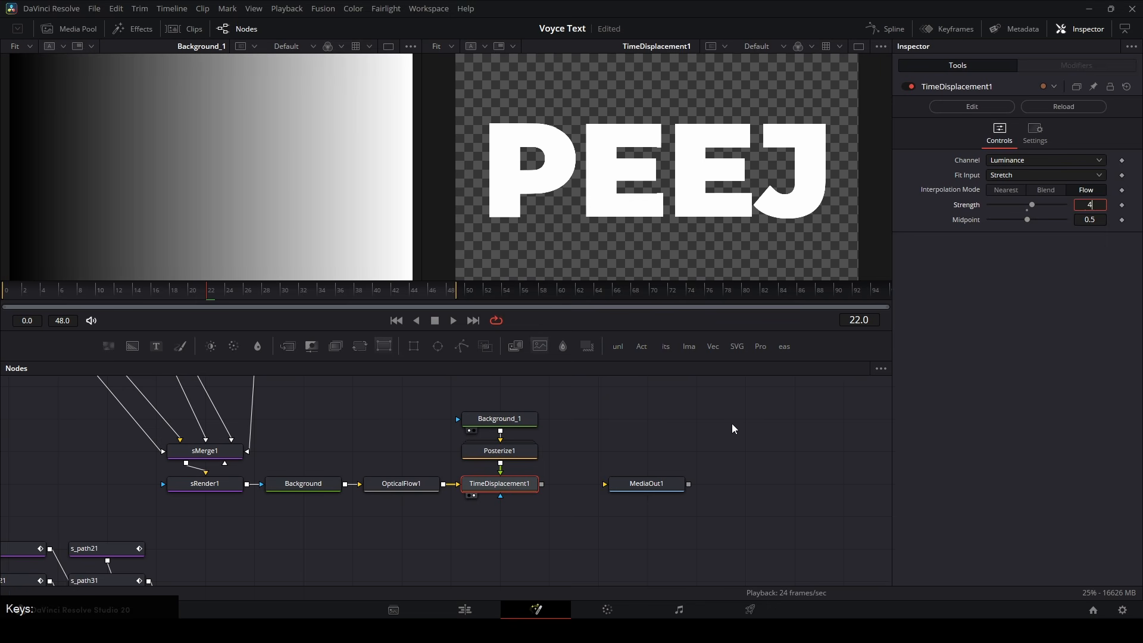
pyautogui.press('Return')
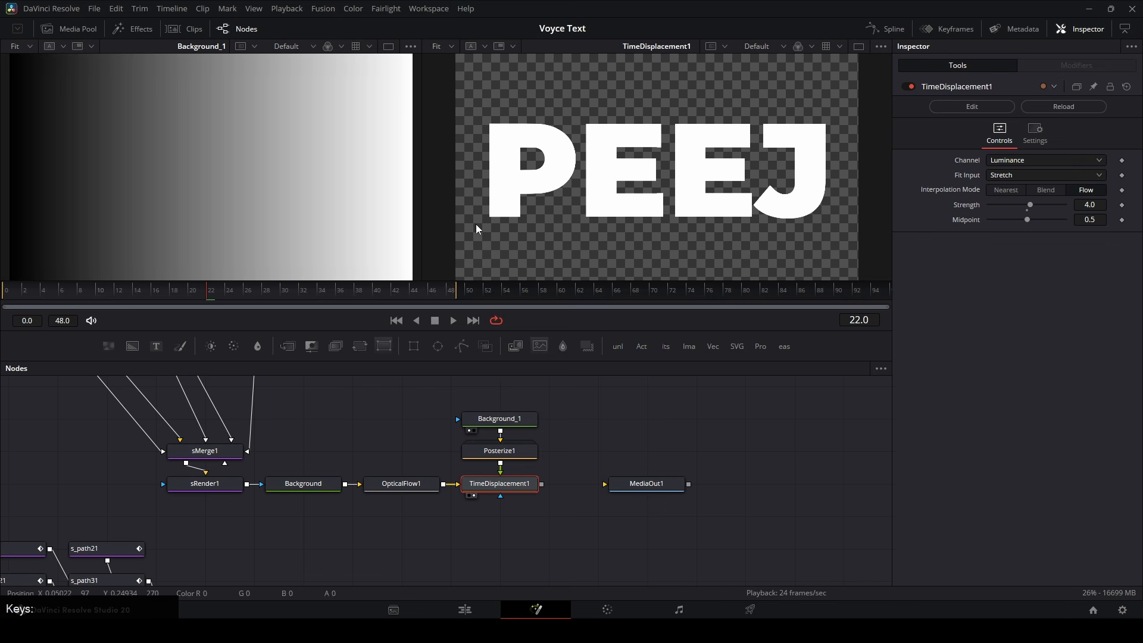
# Step: Show Posterize1 in the first viewer and select Background_1 to compare its bands with the letters
pyautogui.click(527, 446)
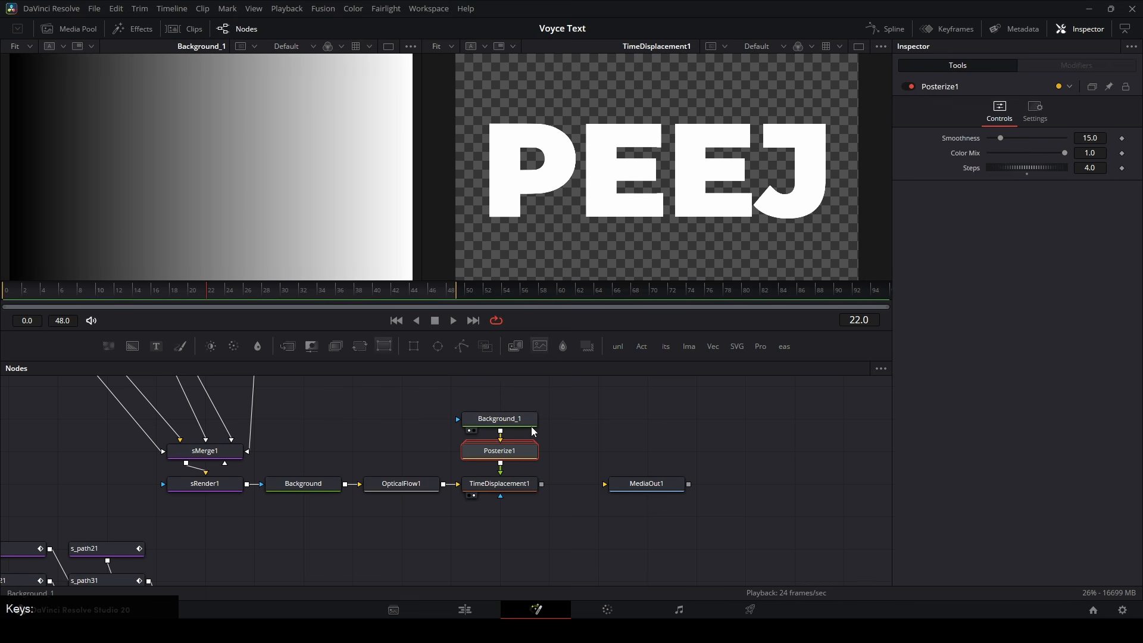
pyautogui.press('1')
pyautogui.click(503, 420)
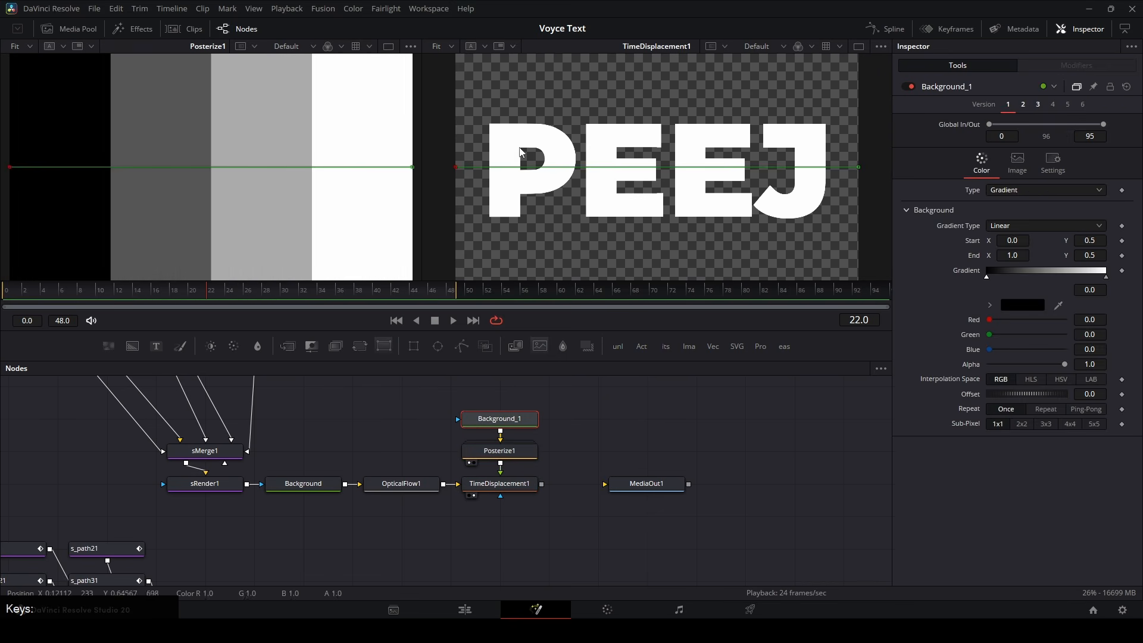
# Step: Add a Merge after TimeDisplacement1 with Posterize1 as foreground, show it in the second viewer, and lower its blend to about 0.43
pyautogui.moveTo(643, 484); pyautogui.dragTo(693, 484)
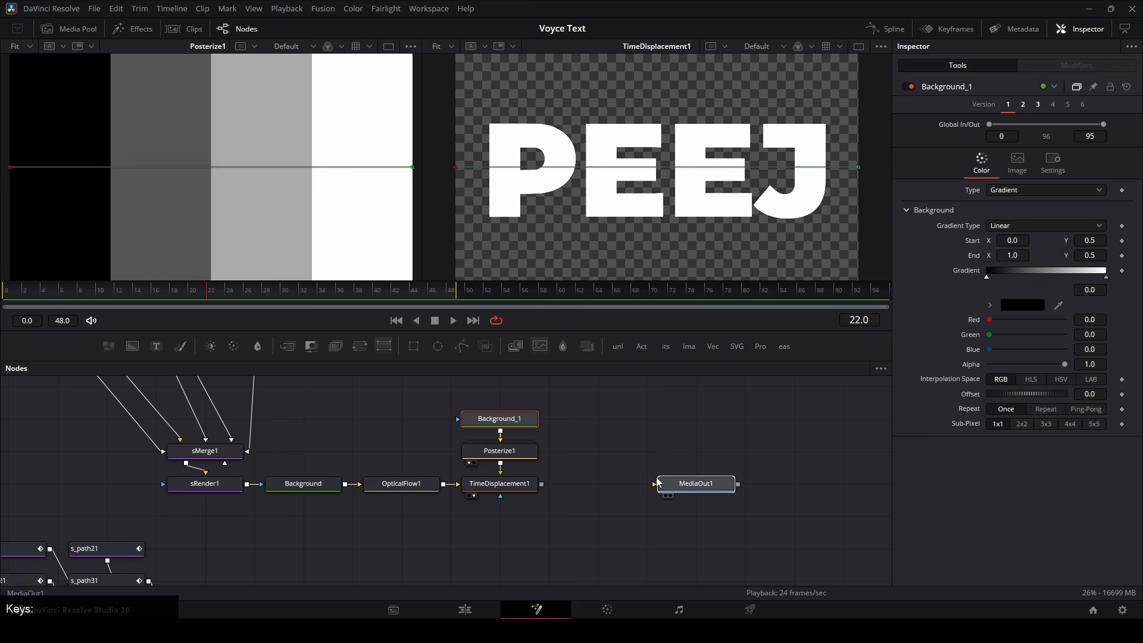
pyautogui.click(521, 486)
pyautogui.press('m')
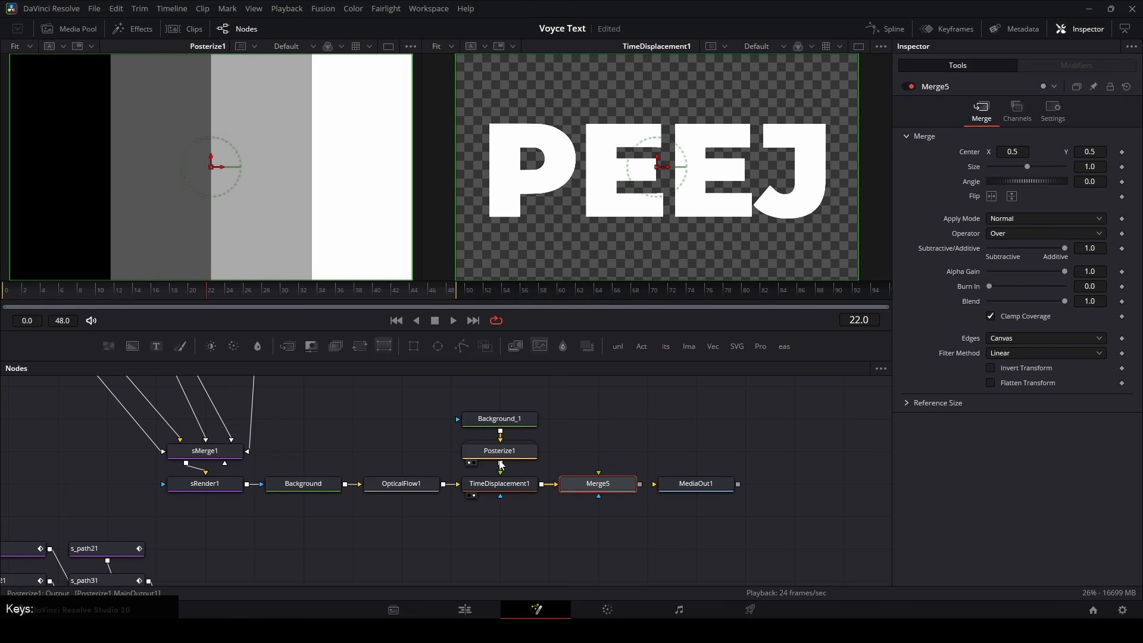
pyautogui.moveTo(500, 463); pyautogui.dragTo(610, 483)
pyautogui.press('2')
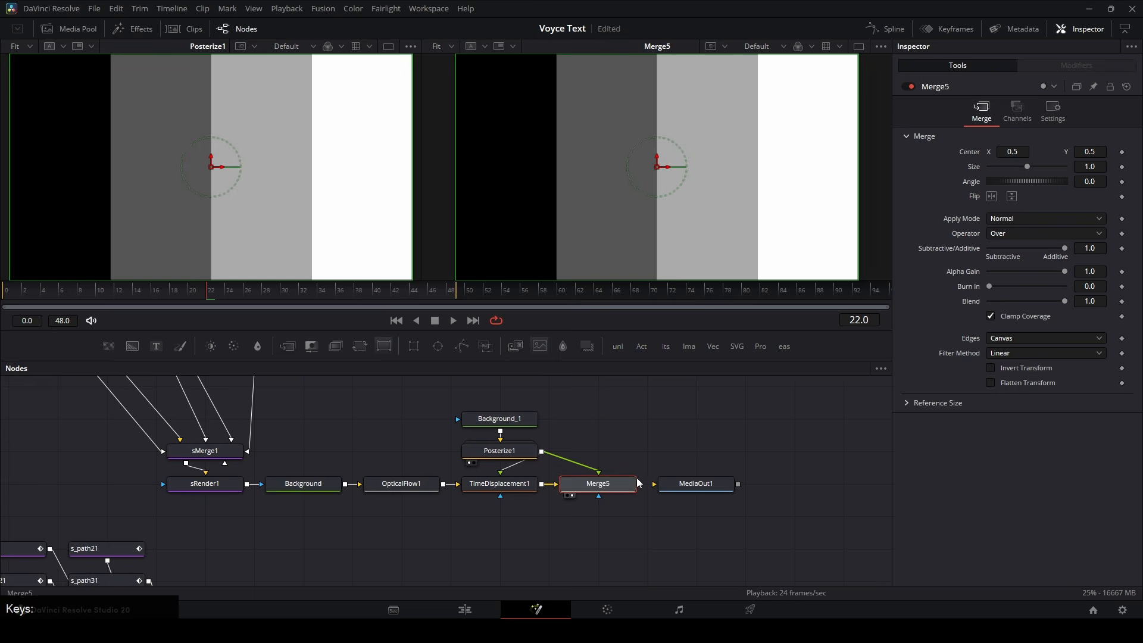
pyautogui.moveTo(1063, 301); pyautogui.dragTo(1022, 301)
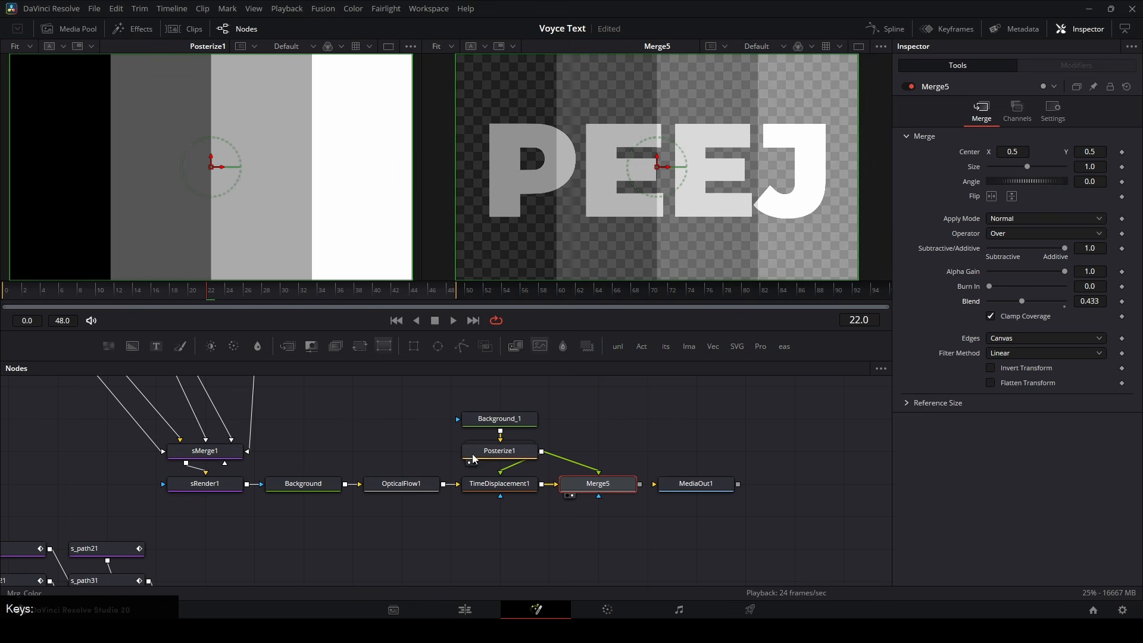
# Step: Adjust Background_1's horizontal gradient endpoints so each posterized band covers one letter, and save the project
pyautogui.click(500, 418)
pyautogui.moveTo(1013, 256)
pyautogui.mouseDown()
pyautogui.moveTo(968, 256)
pyautogui.moveTo(1018, 255)
pyautogui.mouseUp()
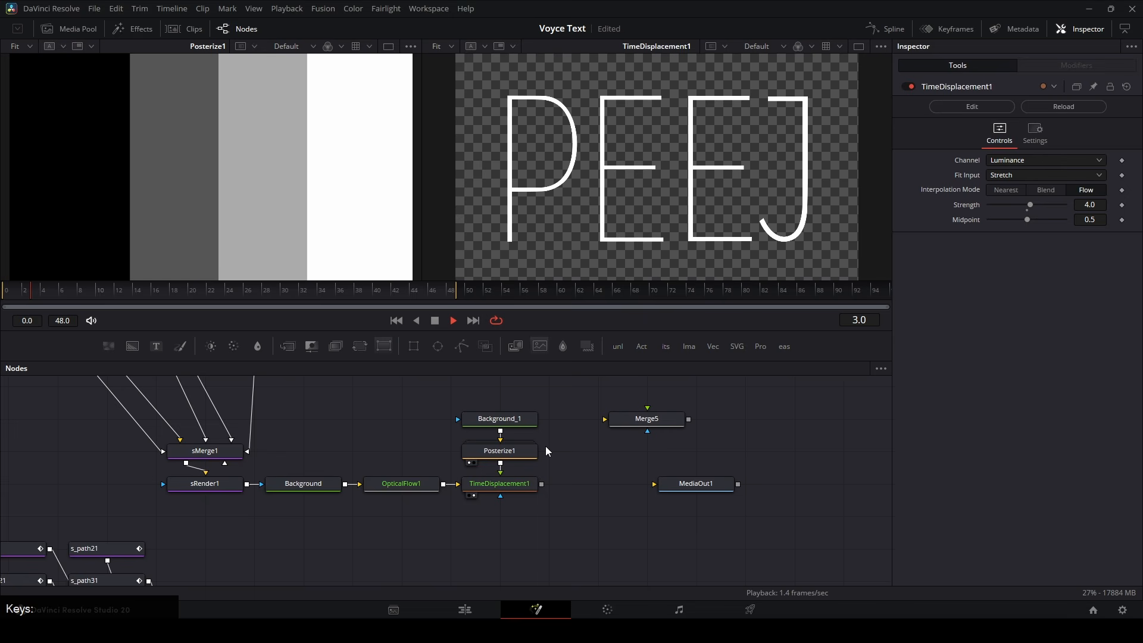
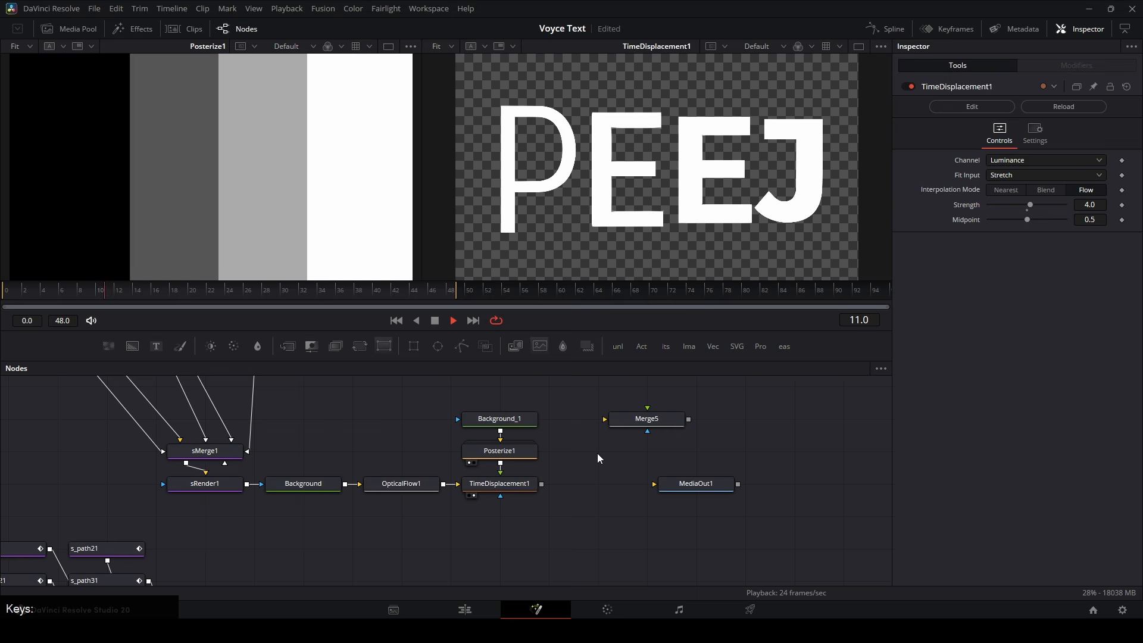
pyautogui.hotkey('ctrl', 's')
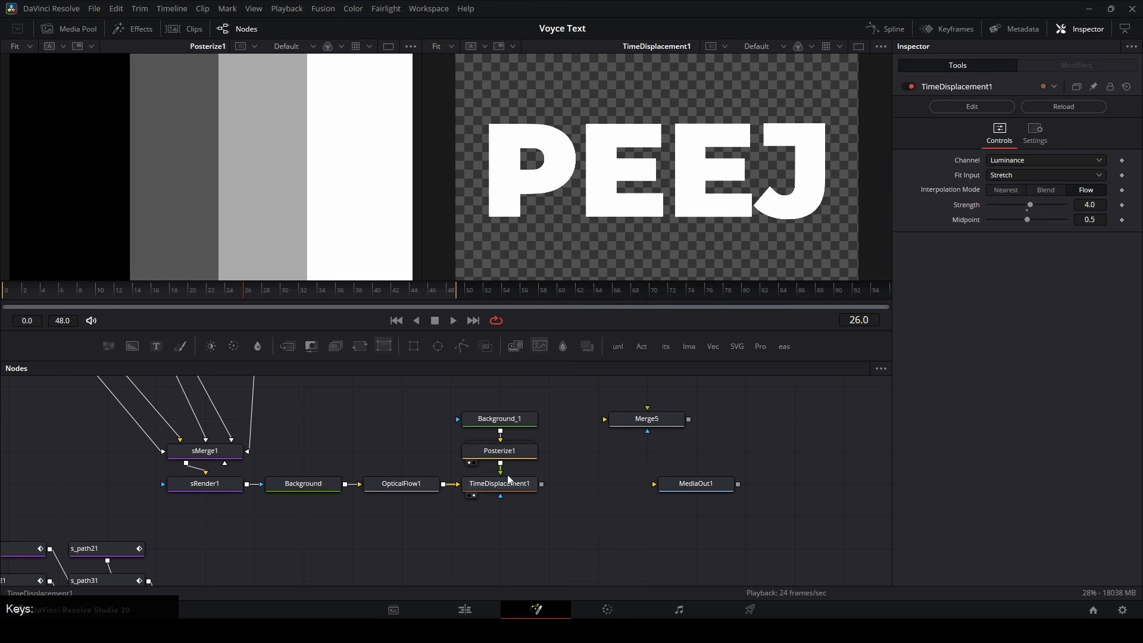
# Step: Extend the render range to end at frame 95 and return to frame 0 with TimeDisplacement1 selected
pyautogui.moveTo(457, 296); pyautogui.dragTo(833, 305)
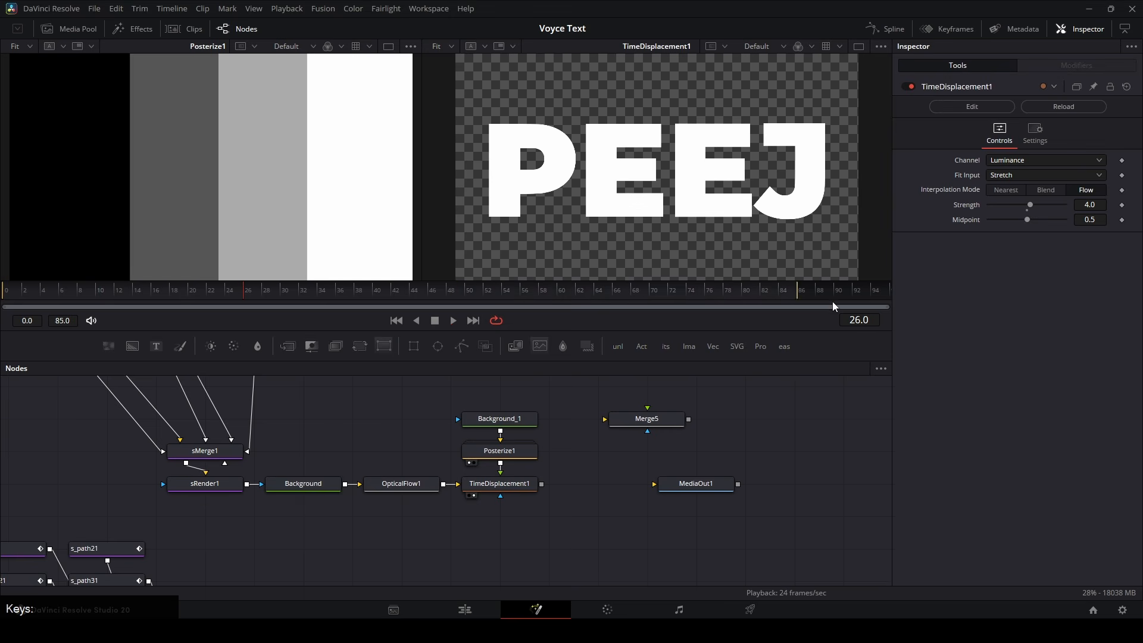
pyautogui.click(498, 492)
pyautogui.moveTo(47, 296); pyautogui.dragTo(3, 296)
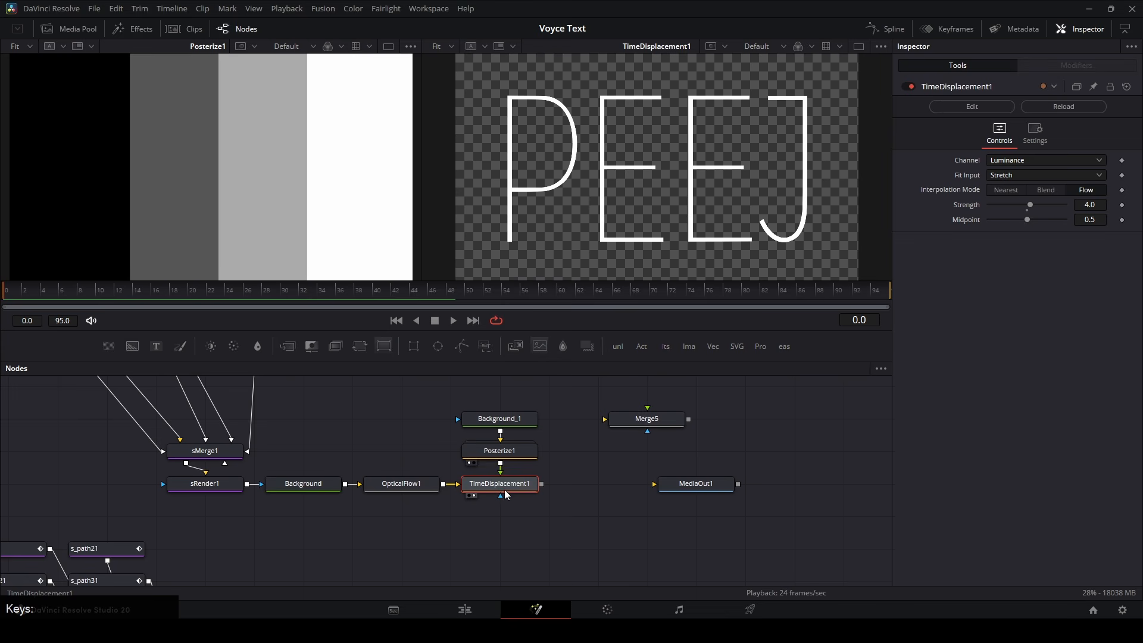
# Step: Cache TimeDisplacement1 to disk with the cache and its branch locked, and pre-render the cached frames
pyautogui.rightClick(508, 492)
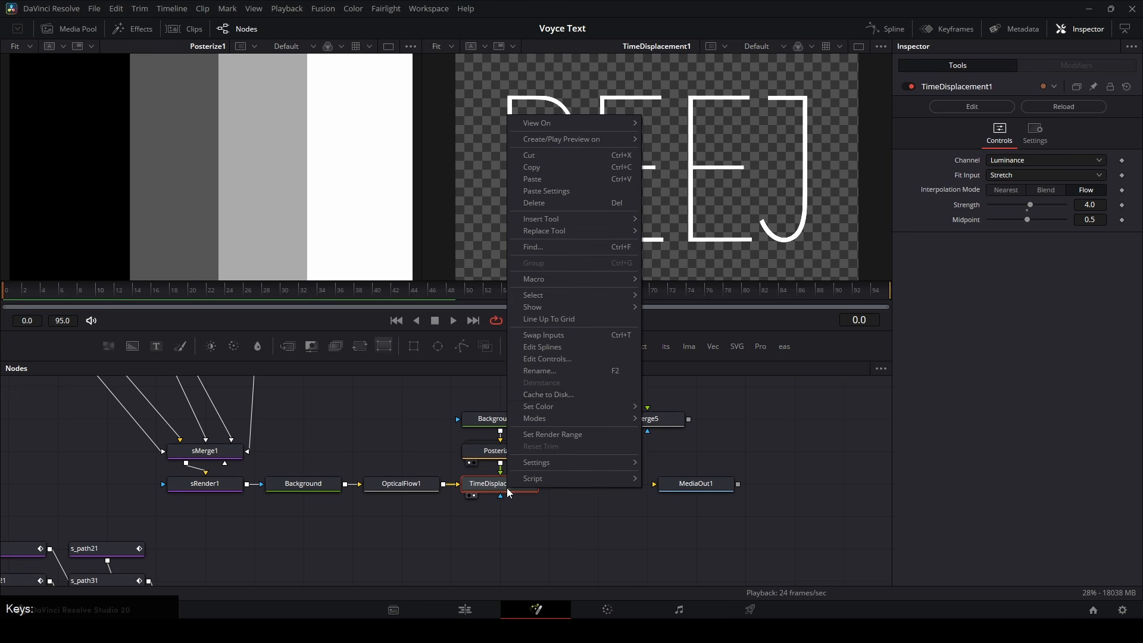
pyautogui.click(566, 394)
pyautogui.click(384, 308)
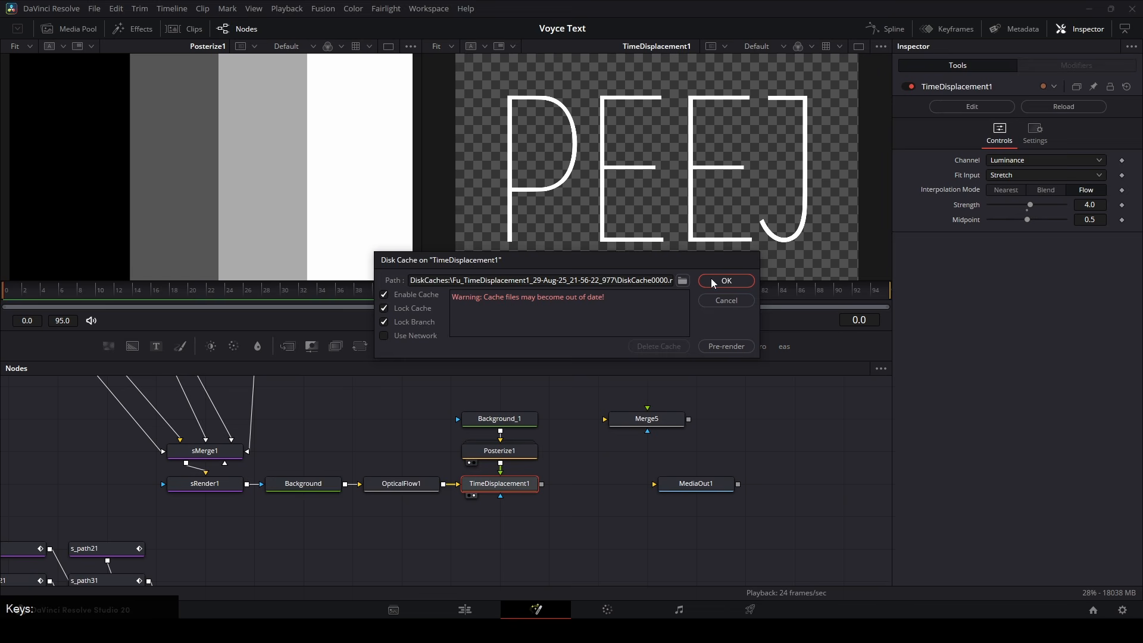
pyautogui.click(726, 281)
pyautogui.rightClick(516, 484)
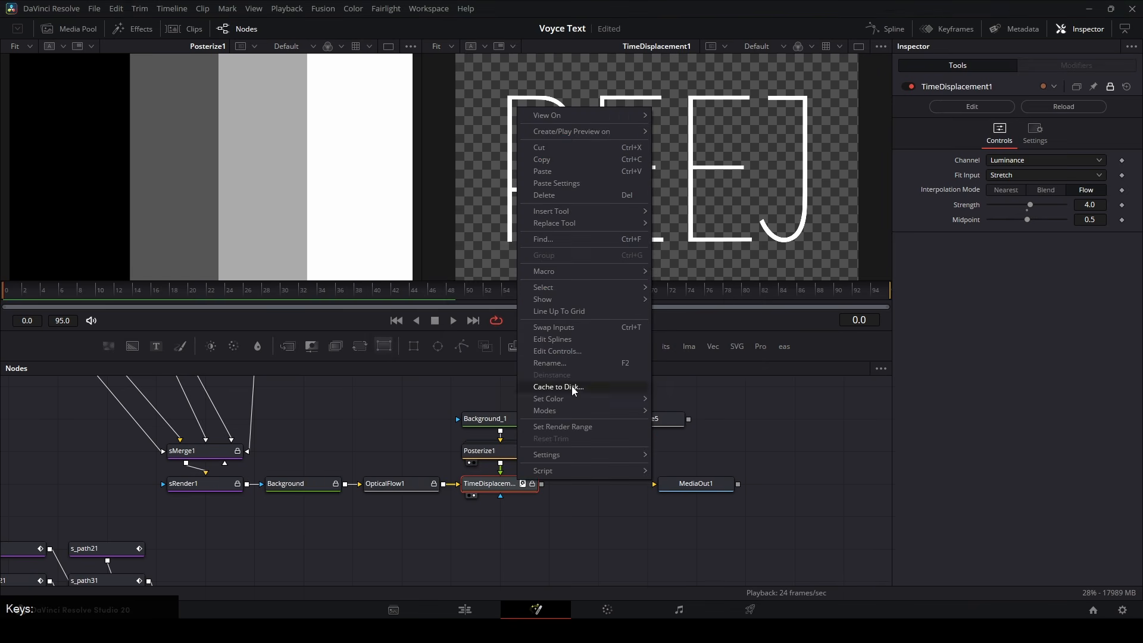
pyautogui.click(574, 387)
pyautogui.click(726, 347)
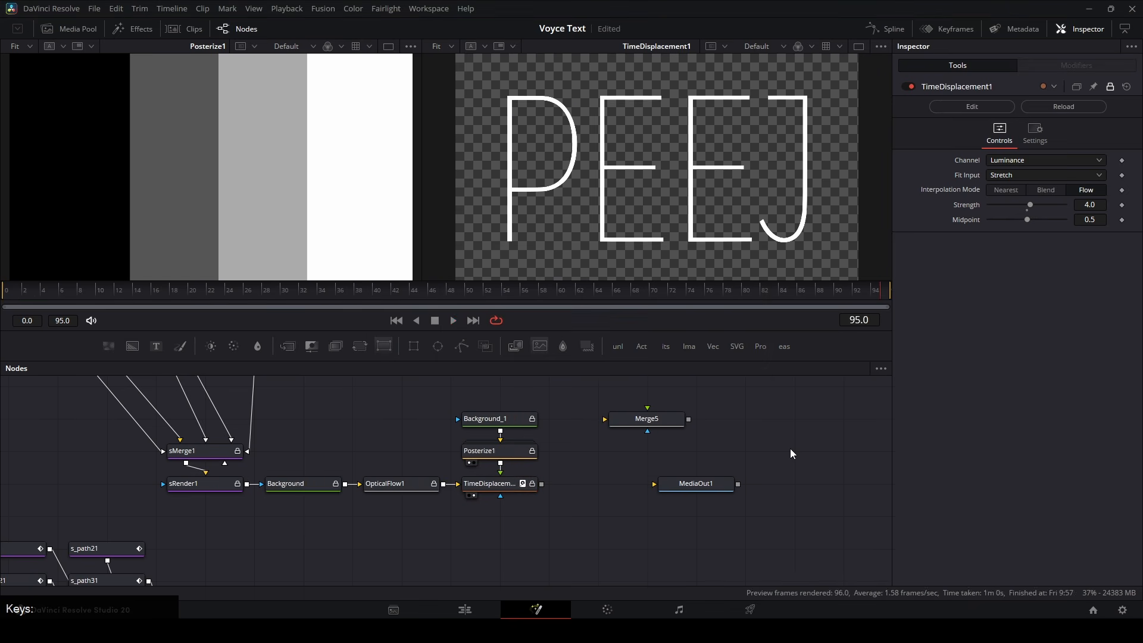
pyautogui.click(533, 451)
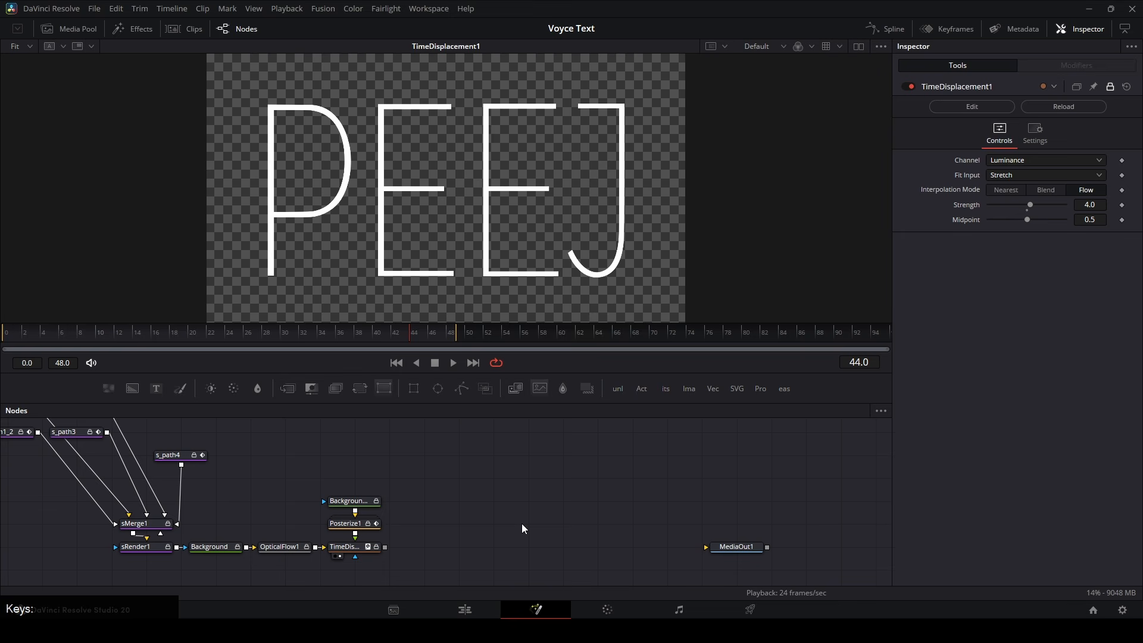
# Step: Add a pj_Border_ap node after TimeDisplacement1, show it in the viewer, and check the outline at frame 22
pyautogui.hotkey('shift', 'space')
pyautogui.write('border')
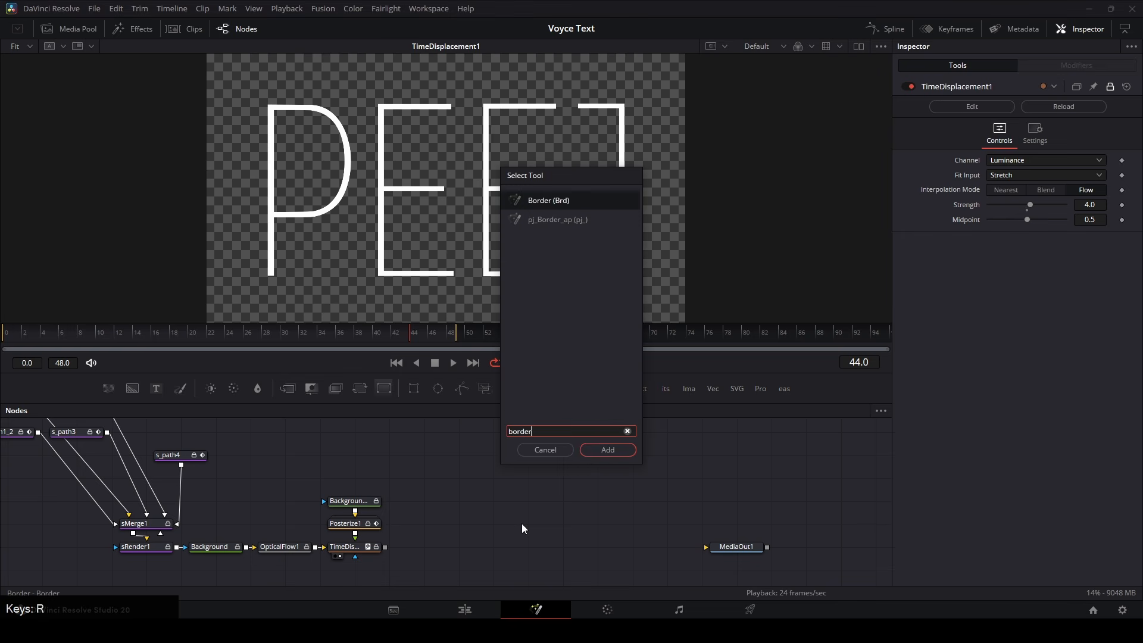
pyautogui.press('Down')
pyautogui.press('Return')
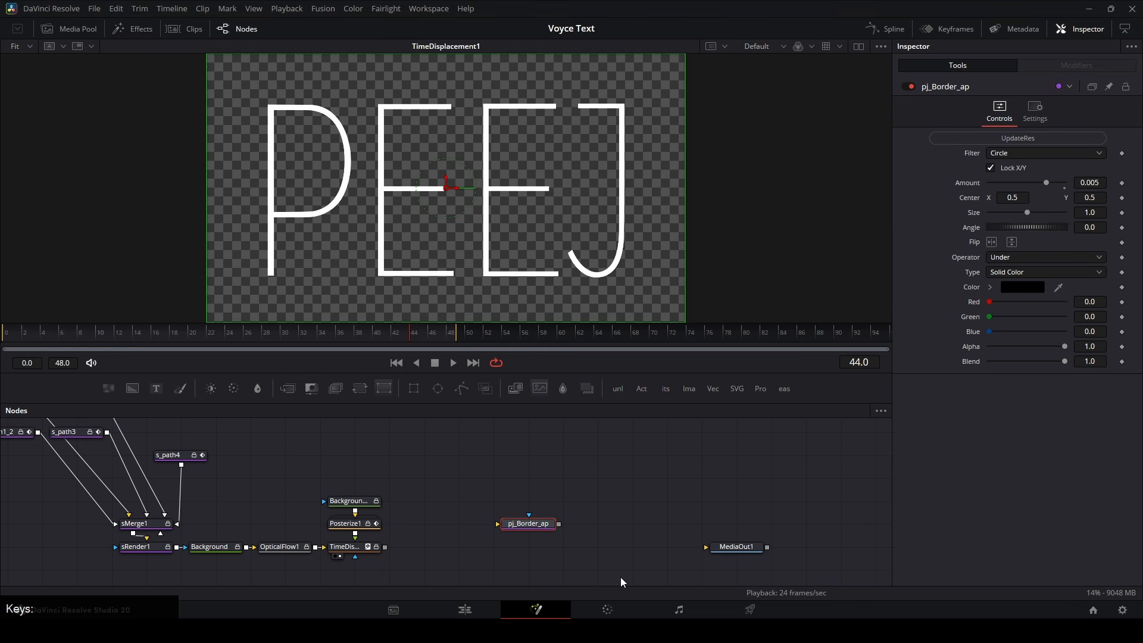
pyautogui.press('1')
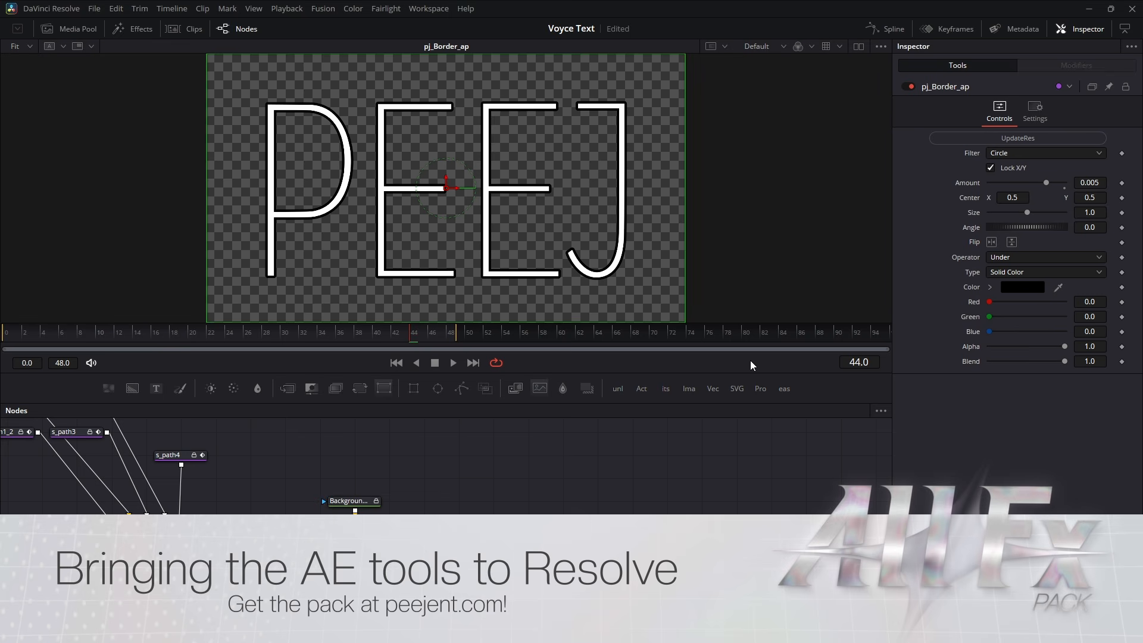
pyautogui.scroll(-3, 548, 467)
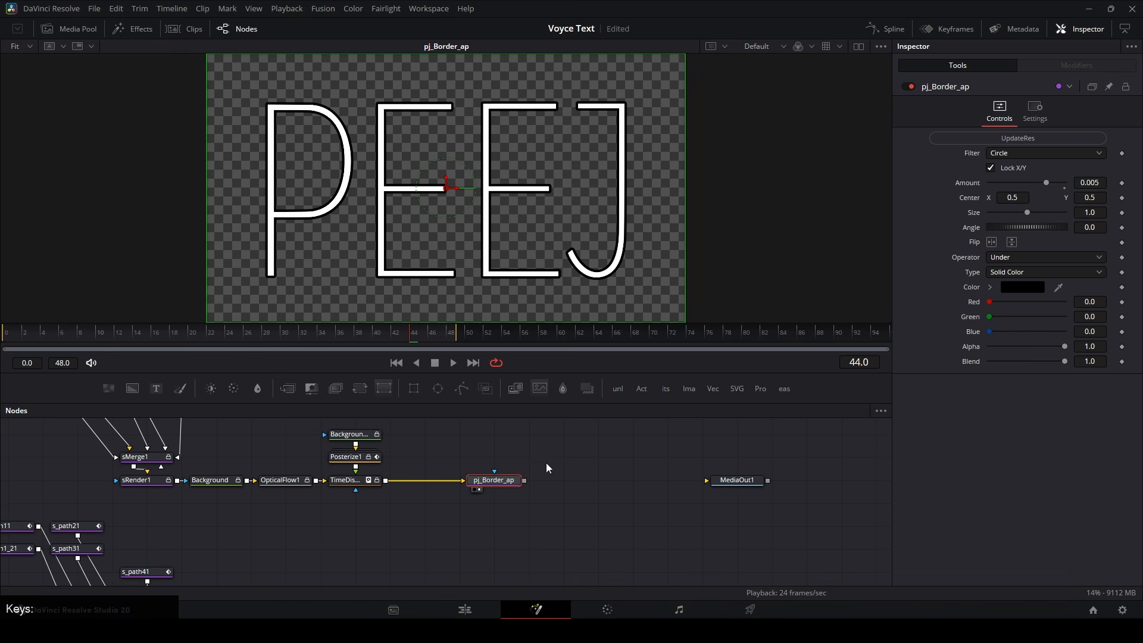
pyautogui.scroll(2, 499, 466)
pyautogui.scroll(1, 499, 476)
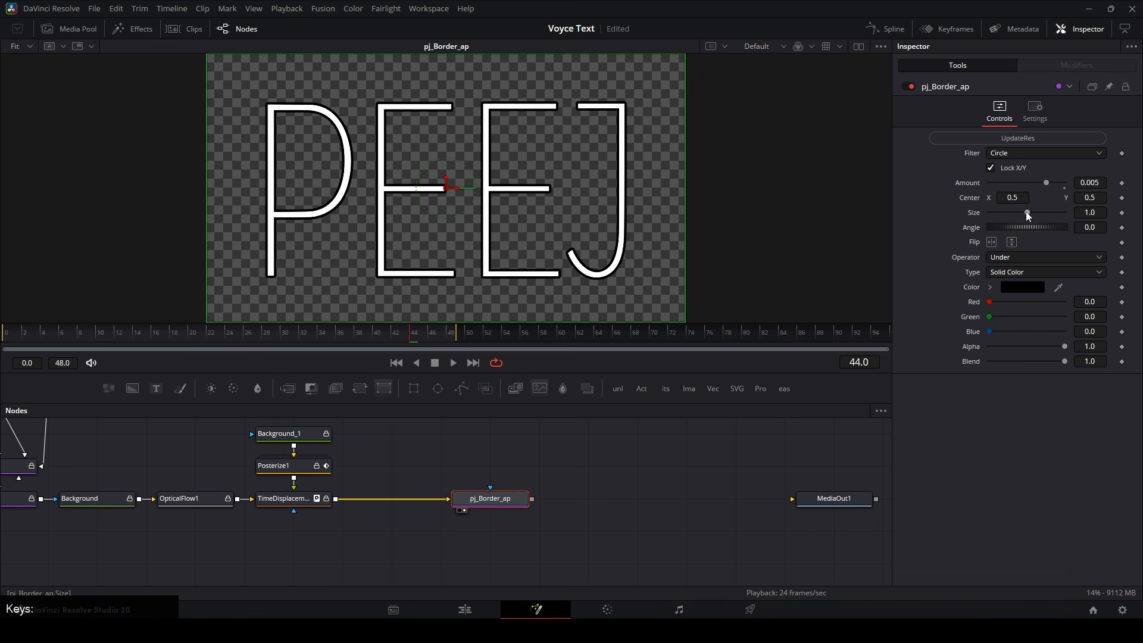
pyautogui.moveTo(410, 350); pyautogui.dragTo(207, 340)
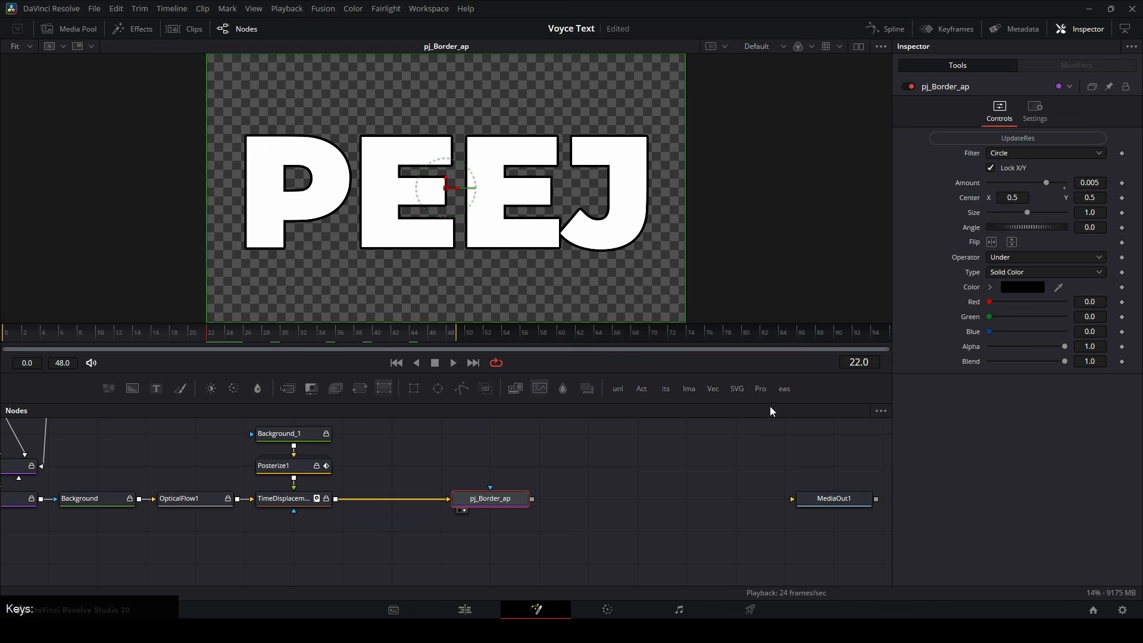
# Step: Add a pj_InfiniteShadow_ap node after pj_Border_ap and show it in the viewer
pyautogui.click(582, 477)
pyautogui.moveTo(591, 479); pyautogui.dragTo(586, 473)
pyautogui.hotkey('shift', 'space')
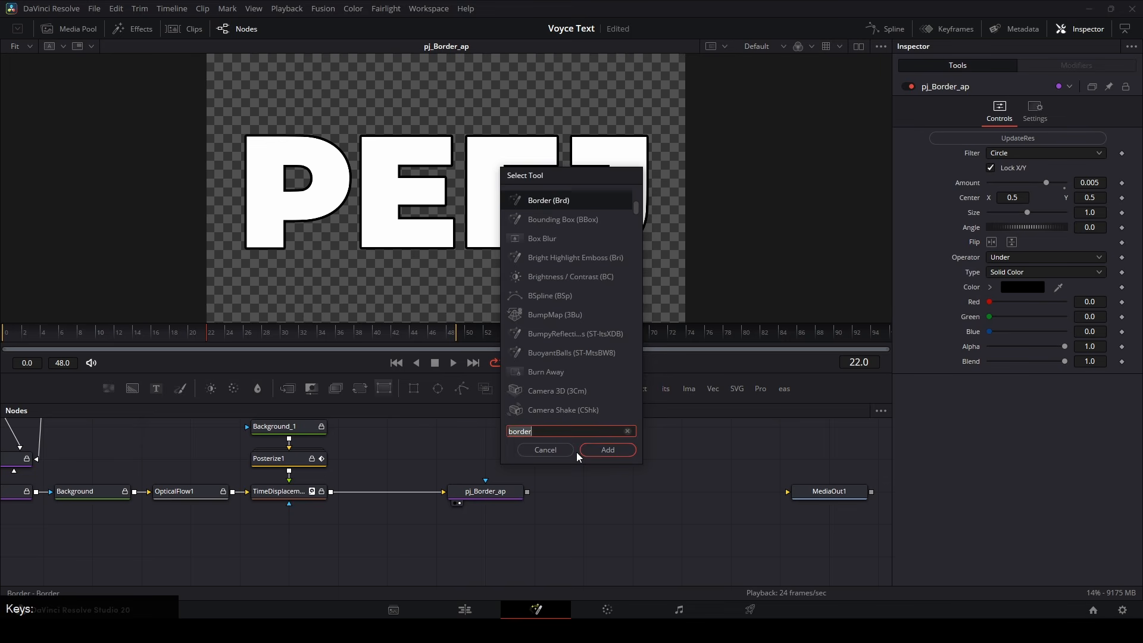
pyautogui.write('infi')
pyautogui.press('Return')
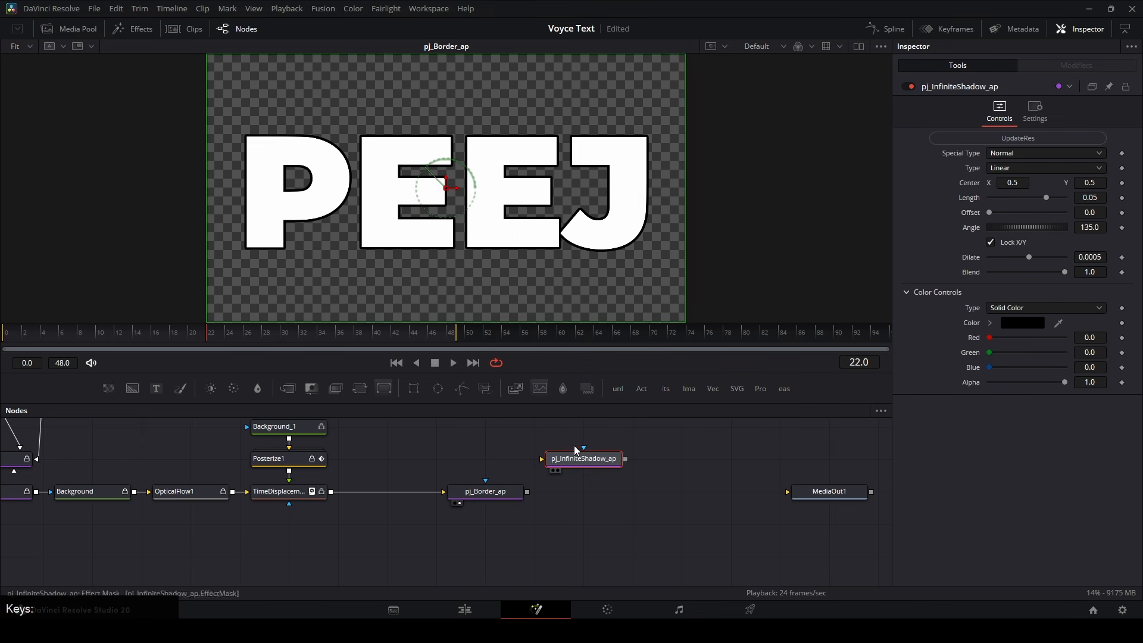
pyautogui.press('1')
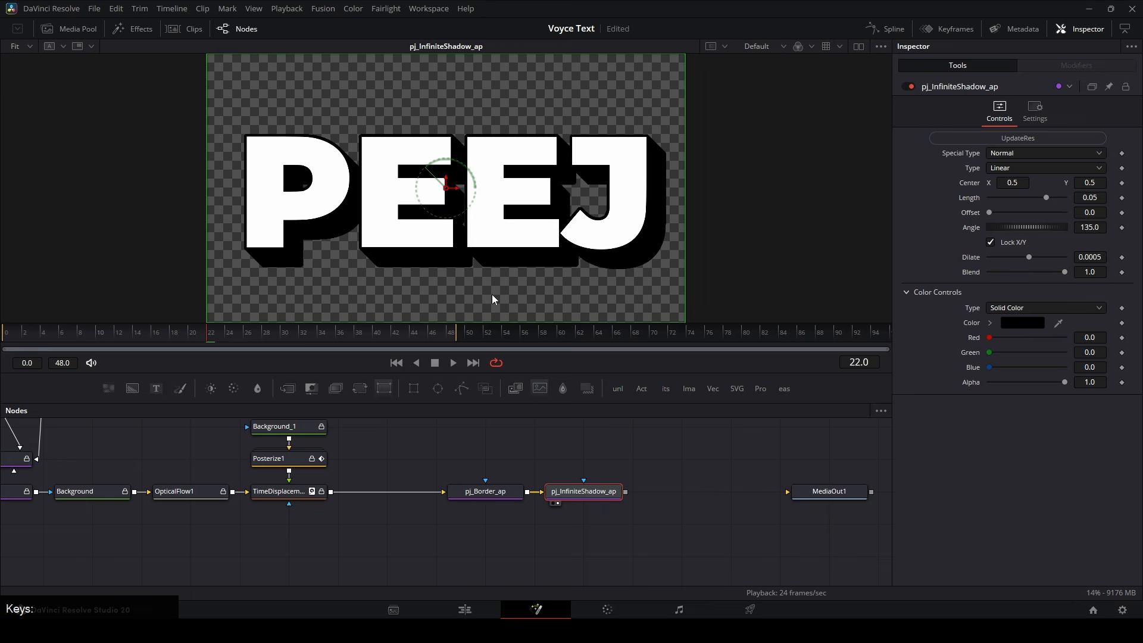
# Step: Bring the C0.png palette image from the media pool into the node graph and show it in the first viewer
pyautogui.click(600, 461)
pyautogui.moveTo(584, 471); pyautogui.dragTo(416, 472)
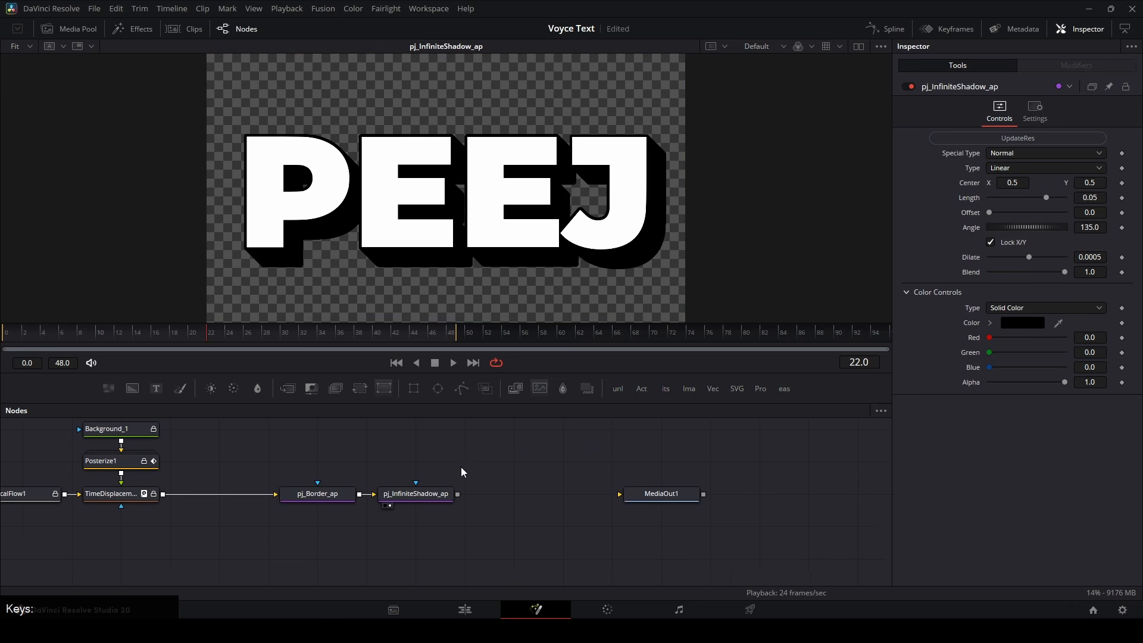
pyautogui.moveTo(486, 433); pyautogui.dragTo(488, 471)
pyautogui.click(69, 29)
pyautogui.moveTo(119, 74); pyautogui.dragTo(704, 473)
pyautogui.click(705, 472)
pyautogui.click(69, 28)
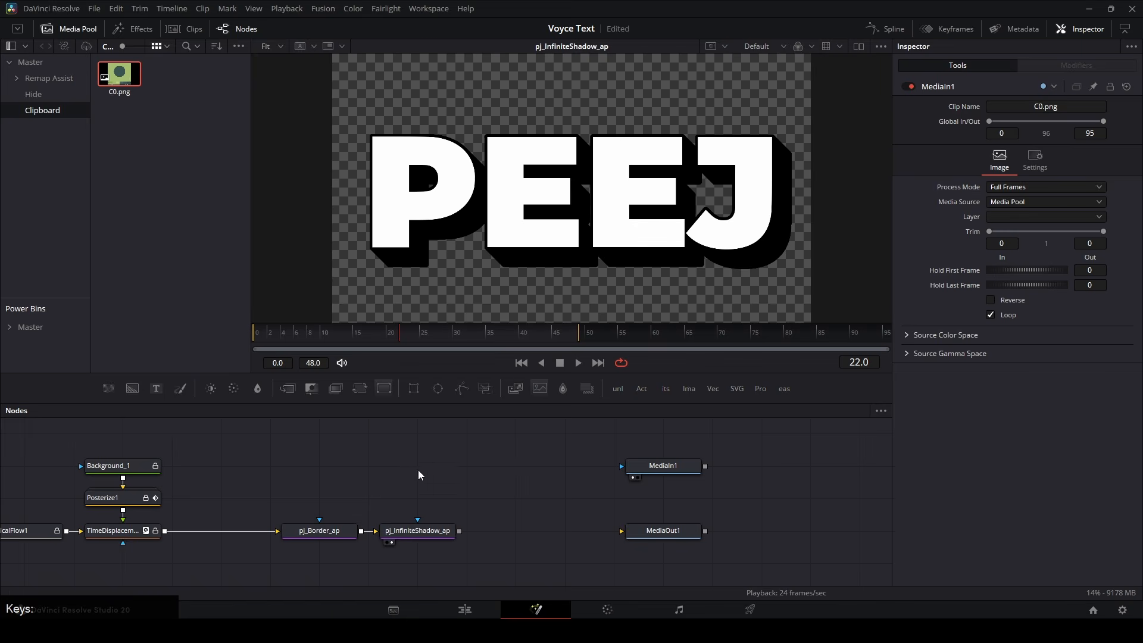
pyautogui.press('1')
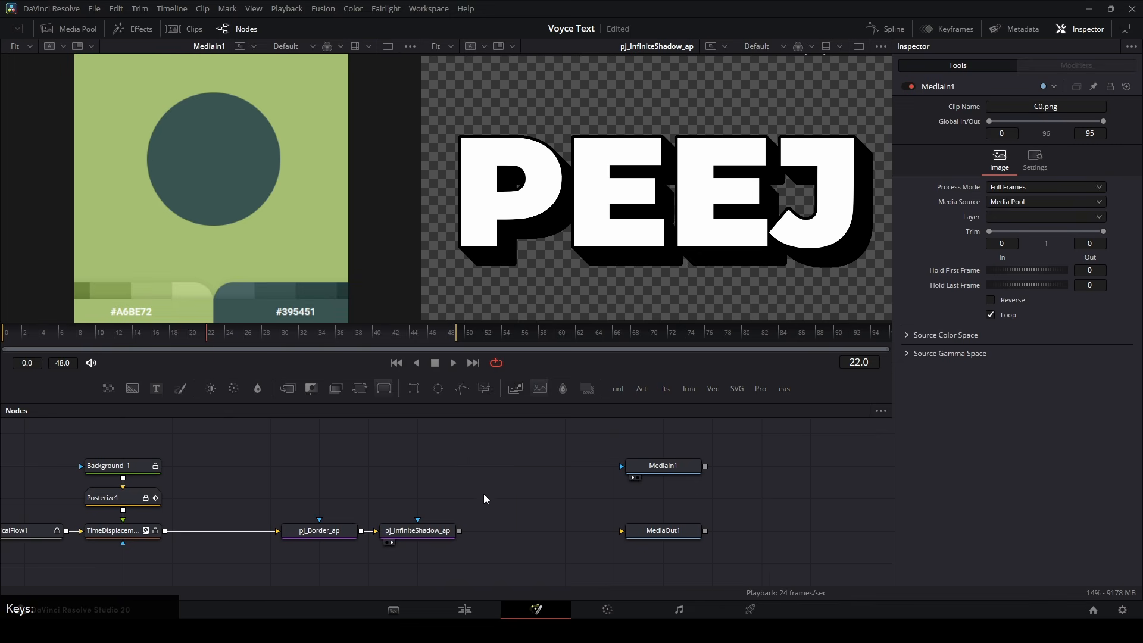
# Step: Insert a new Background between TimeDisplacement1 and pj_Border_ap, with the displaced text as its mask
pyautogui.moveTo(500, 497)
pyautogui.mouseDown()
pyautogui.moveTo(507, 465)
pyautogui.moveTo(514, 496)
pyautogui.mouseUp()
pyautogui.click(335, 529)
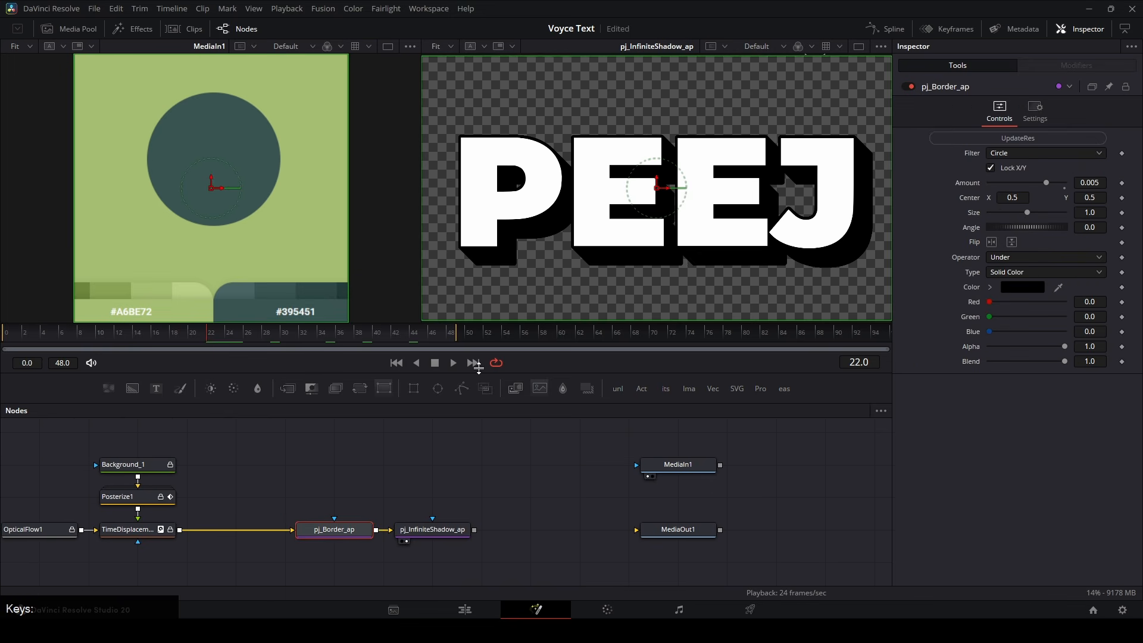
pyautogui.click(256, 494)
pyautogui.press('b')
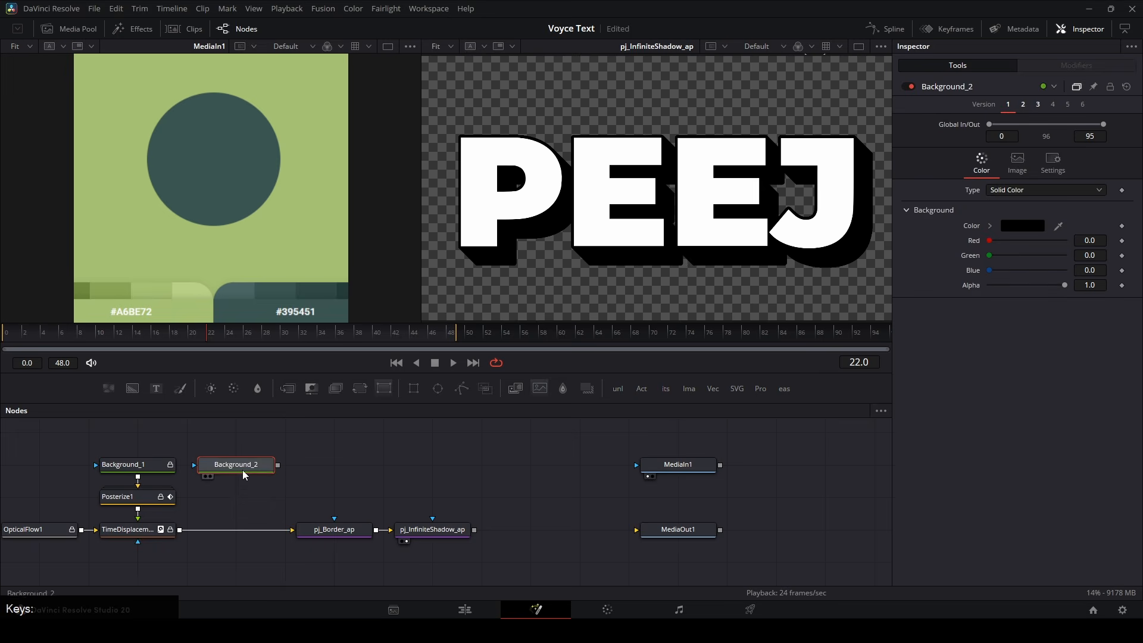
pyautogui.moveTo(242, 470); pyautogui.dragTo(242, 534)
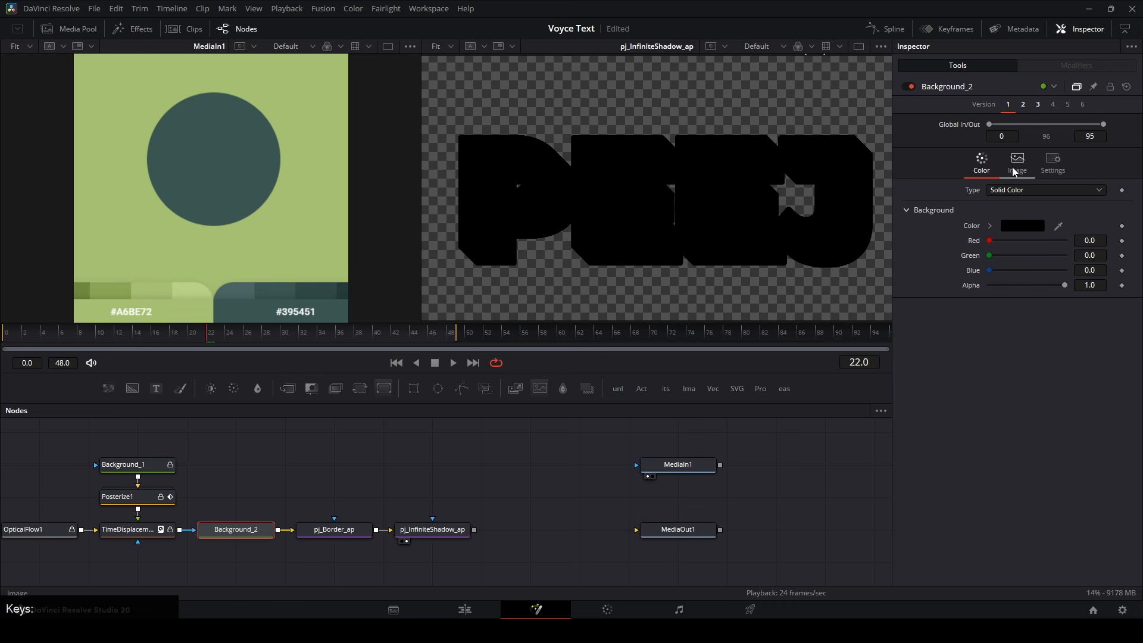
# Step: Set Background_2 to a linear gradient and run it vertically through the letters, from about Y 0.08 up to Y 0.94
pyautogui.click(1017, 188)
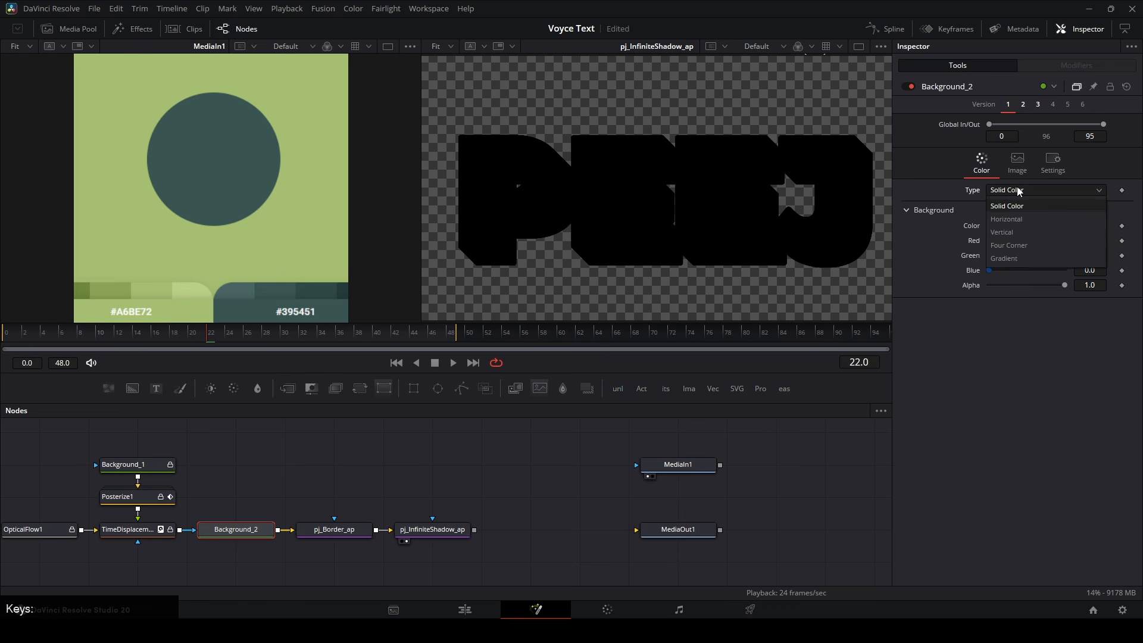
pyautogui.click(1013, 258)
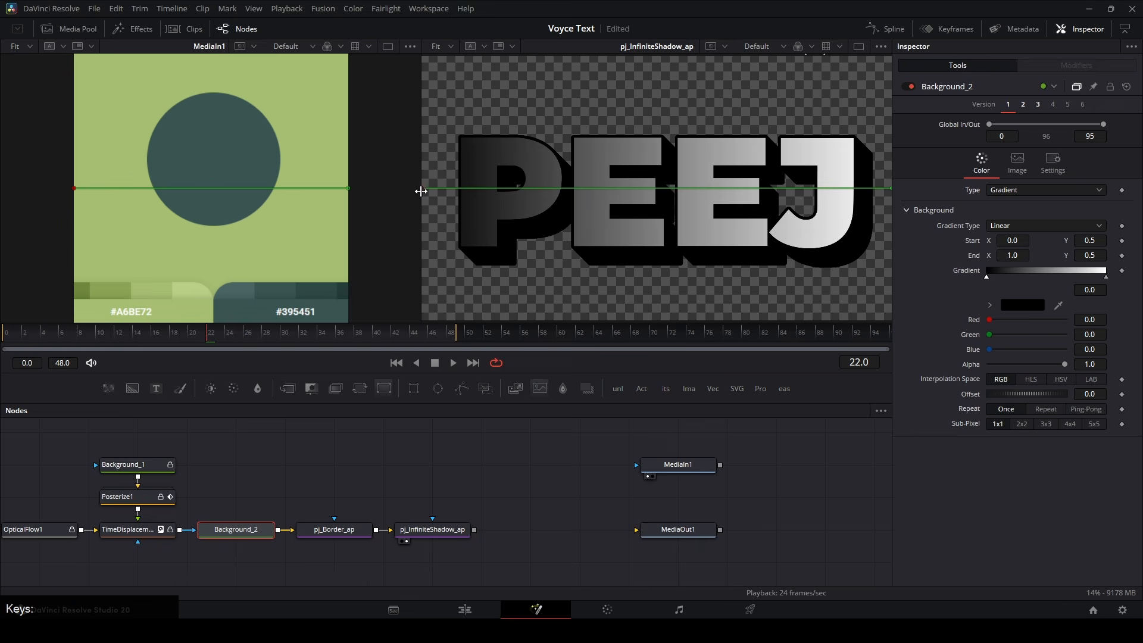
pyautogui.moveTo(495, 240); pyautogui.dragTo(738, 350)
pyautogui.moveTo(749, 188); pyautogui.dragTo(535, 91)
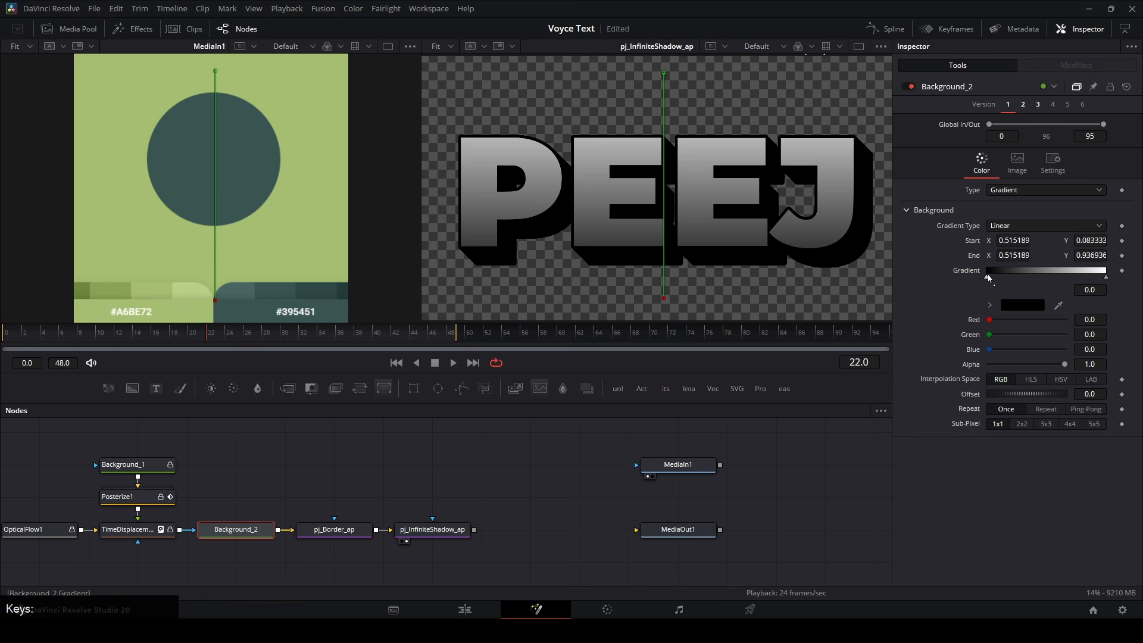
# Step: Color Background_2's start stop with the palette's dark teal and its end stop with the palette's light green
pyautogui.moveTo(896, 305); pyautogui.dragTo(315, 287)
pyautogui.click(1105, 278)
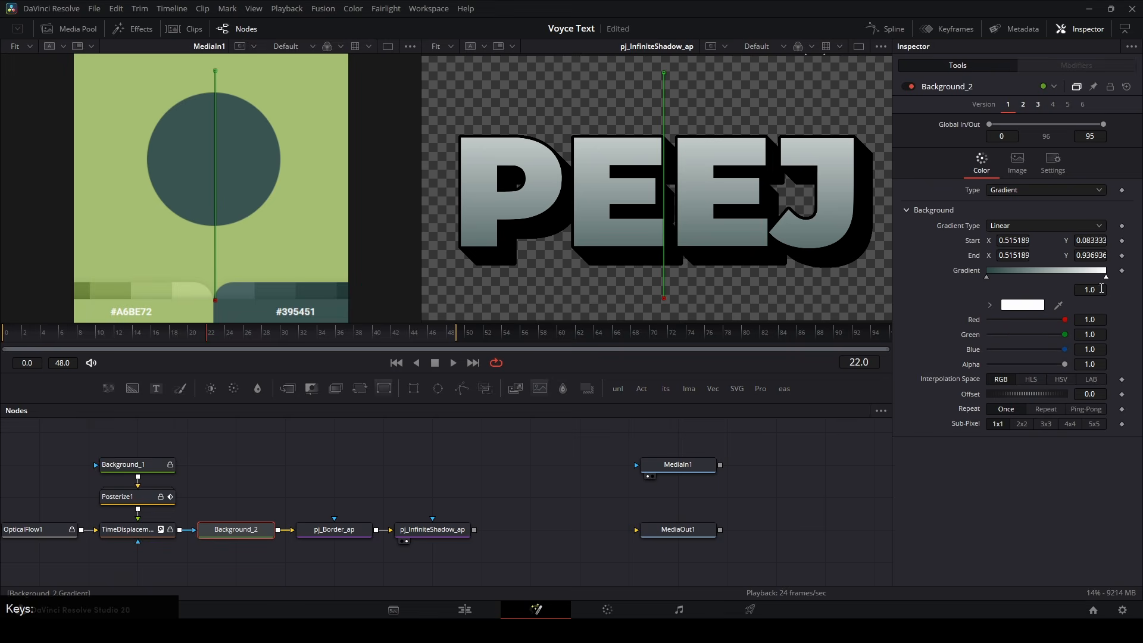
pyautogui.moveTo(1063, 309); pyautogui.dragTo(200, 286)
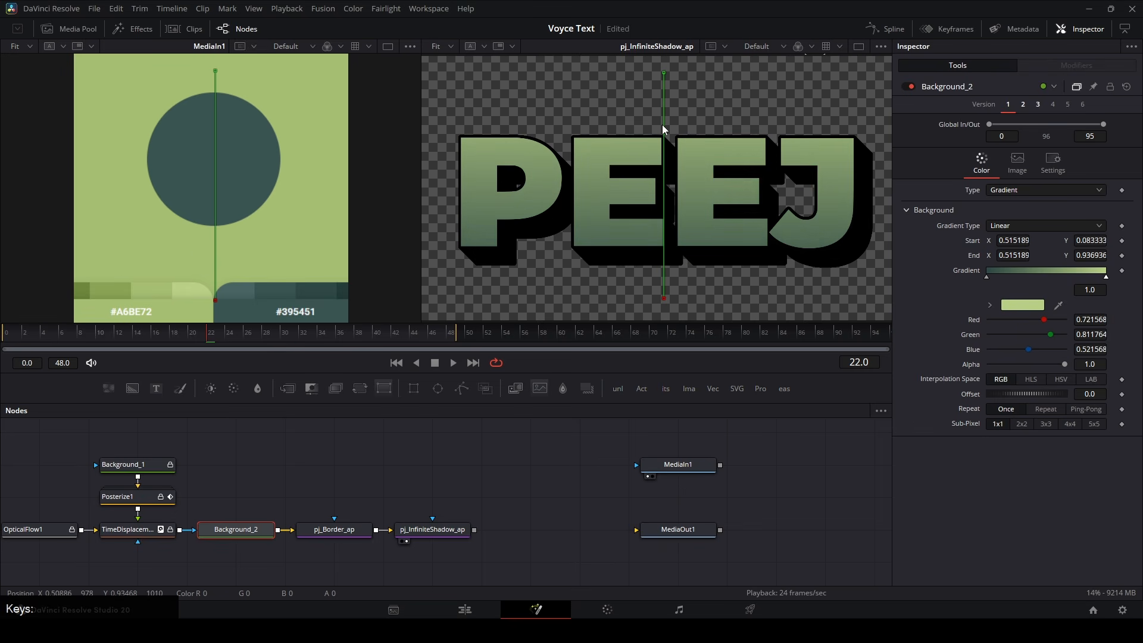
# Step: Tighten Background_2's gradient to about Y 0.14–0.85 around the letters, move the dark stop to about 0.11, and save the project
pyautogui.moveTo(431, 336); pyautogui.dragTo(450, 334)
pyautogui.moveTo(664, 72); pyautogui.dragTo(695, 164)
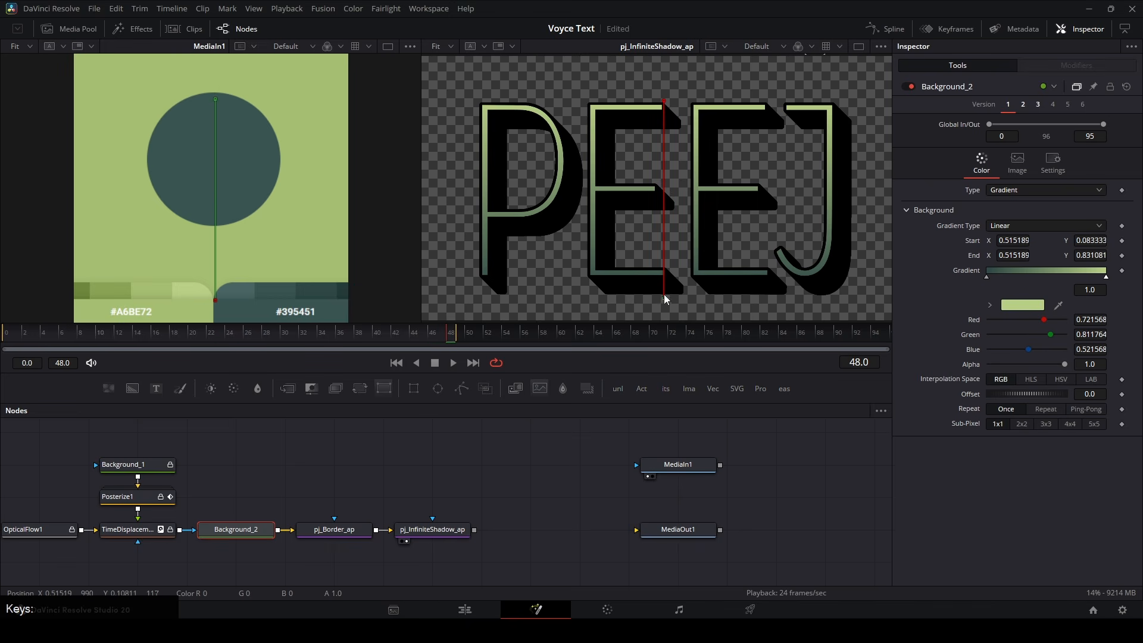
pyautogui.moveTo(672, 304); pyautogui.dragTo(674, 298)
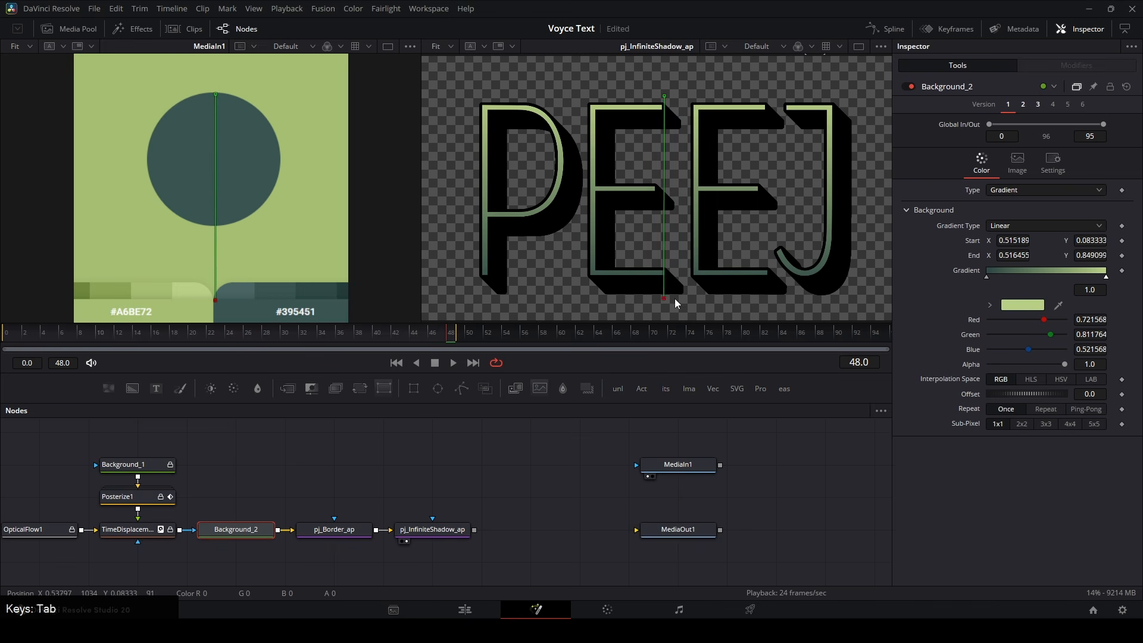
pyautogui.moveTo(450, 333); pyautogui.dragTo(285, 337)
pyautogui.click(1014, 273)
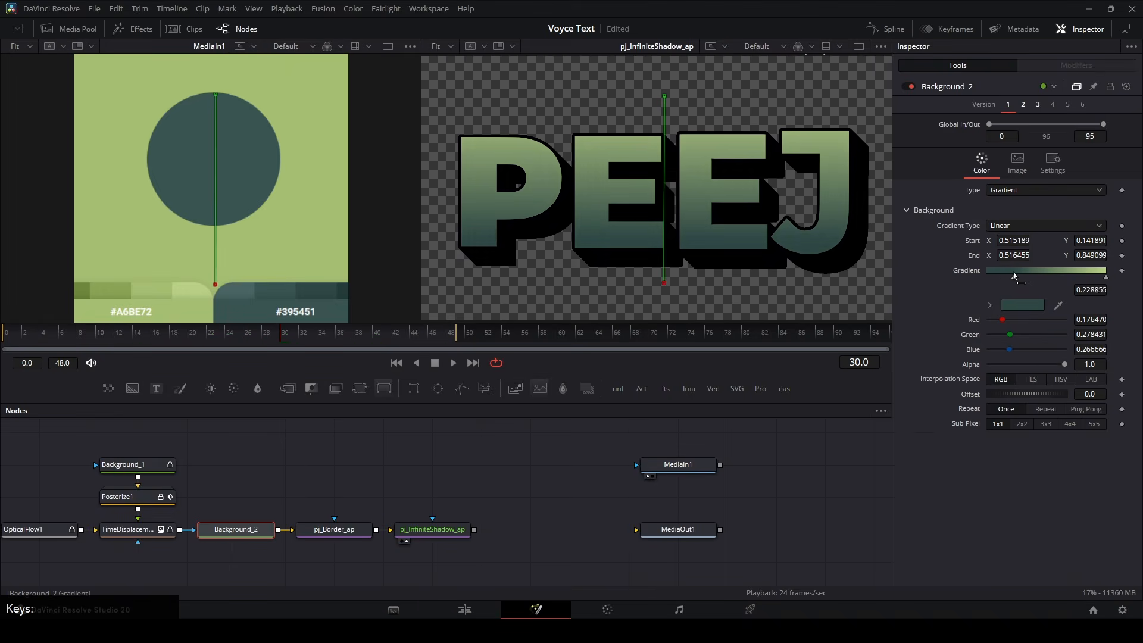
pyautogui.moveTo(1014, 274); pyautogui.dragTo(1000, 278)
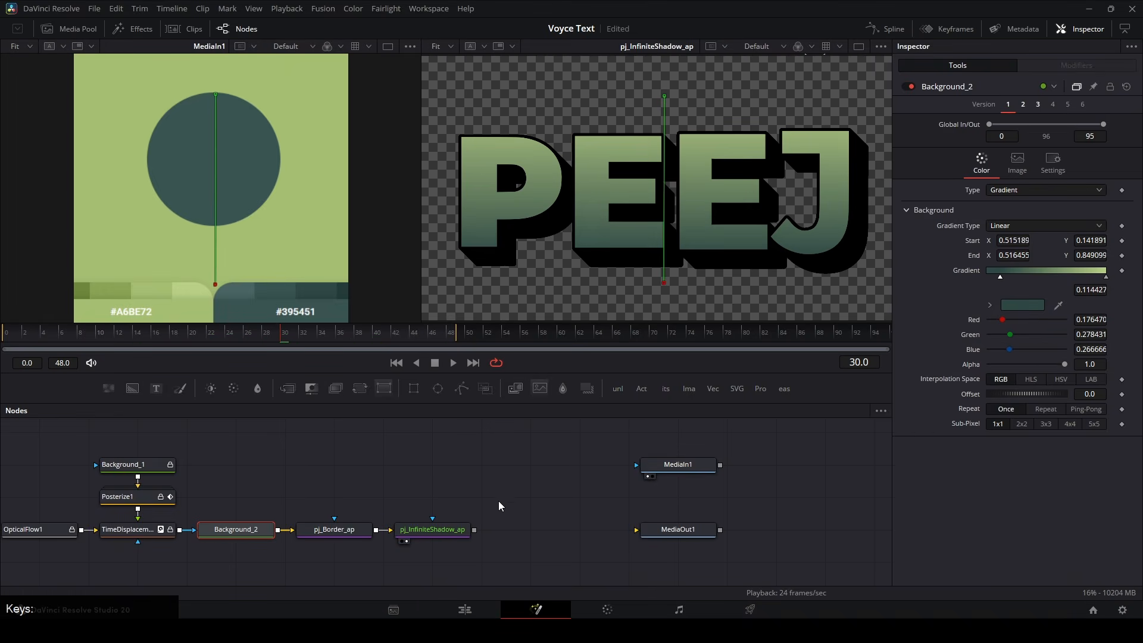
pyautogui.click(462, 455)
pyautogui.hotkey('ctrl', 's')
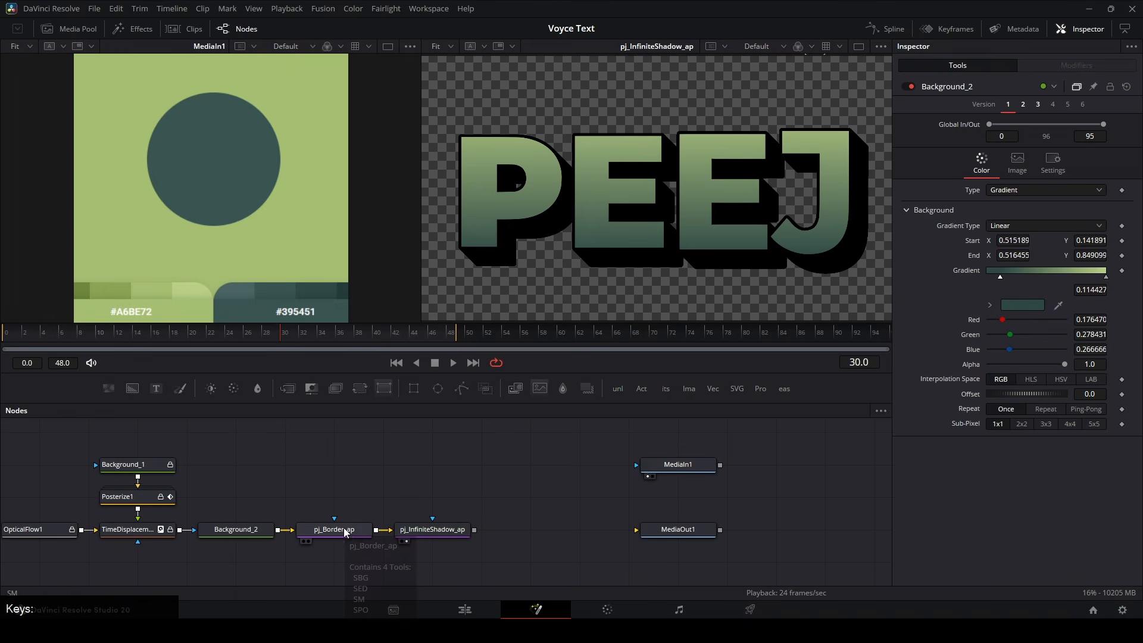
# Step: Set pj_InfiniteShadow_ap's color to a dark teal sampled from the palette image
pyautogui.click(430, 530)
pyautogui.click(1025, 326)
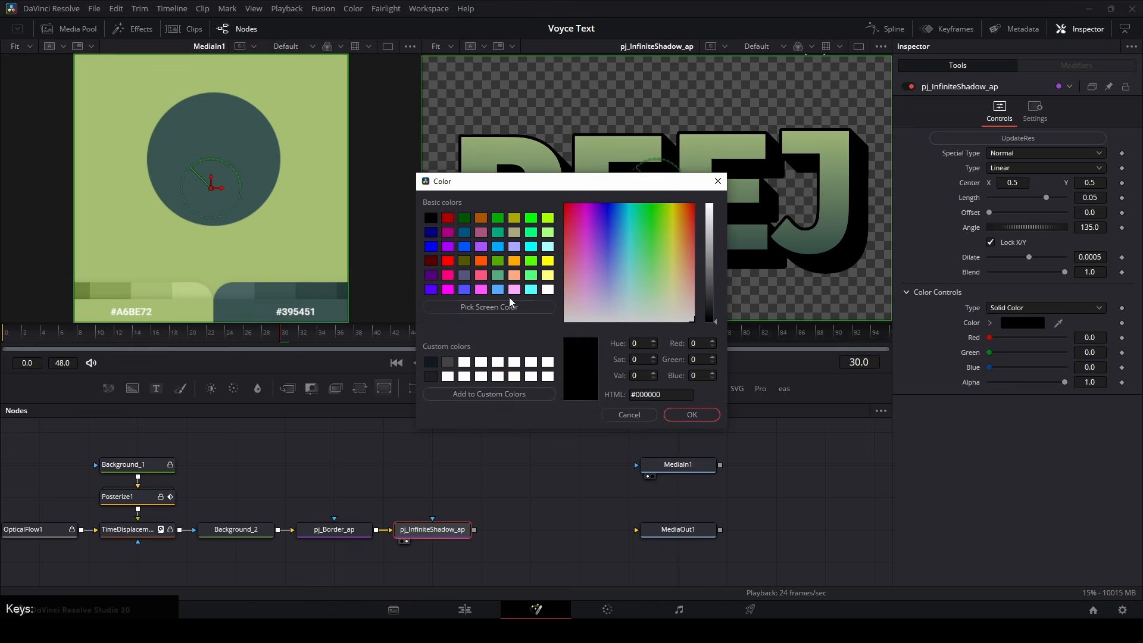
pyautogui.click(506, 306)
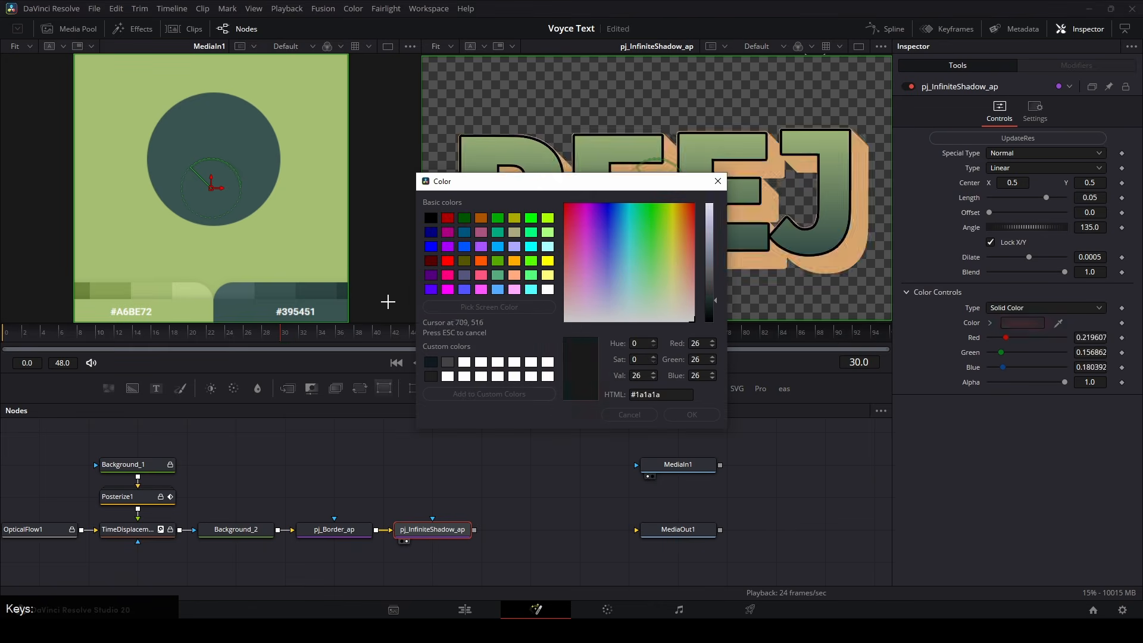
pyautogui.click(310, 289)
pyautogui.click(695, 414)
# Step: Set pj_Border_ap's color to the palette's green #a6be72, sampled from the screen
pyautogui.click(334, 529)
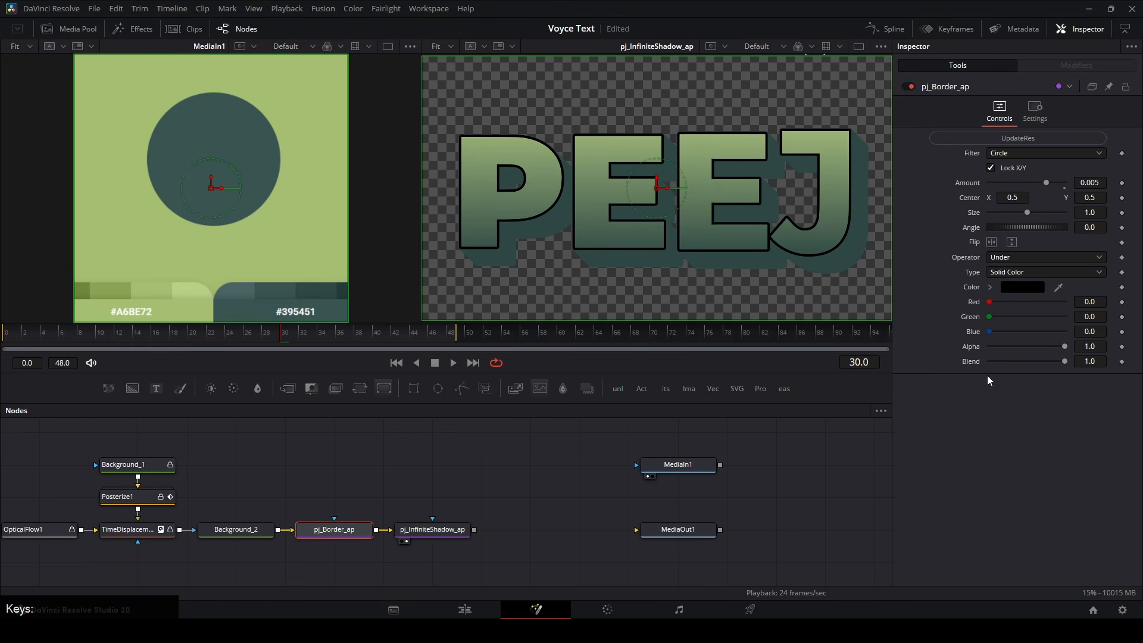
pyautogui.click(1022, 287)
pyautogui.click(489, 307)
pyautogui.click(143, 295)
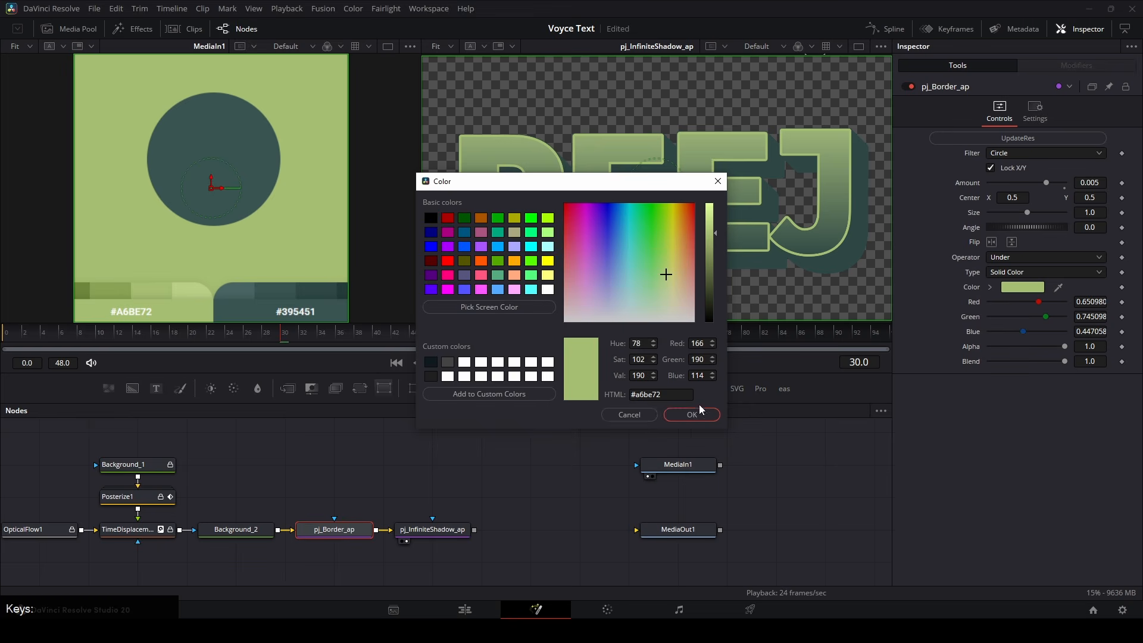
pyautogui.click(699, 413)
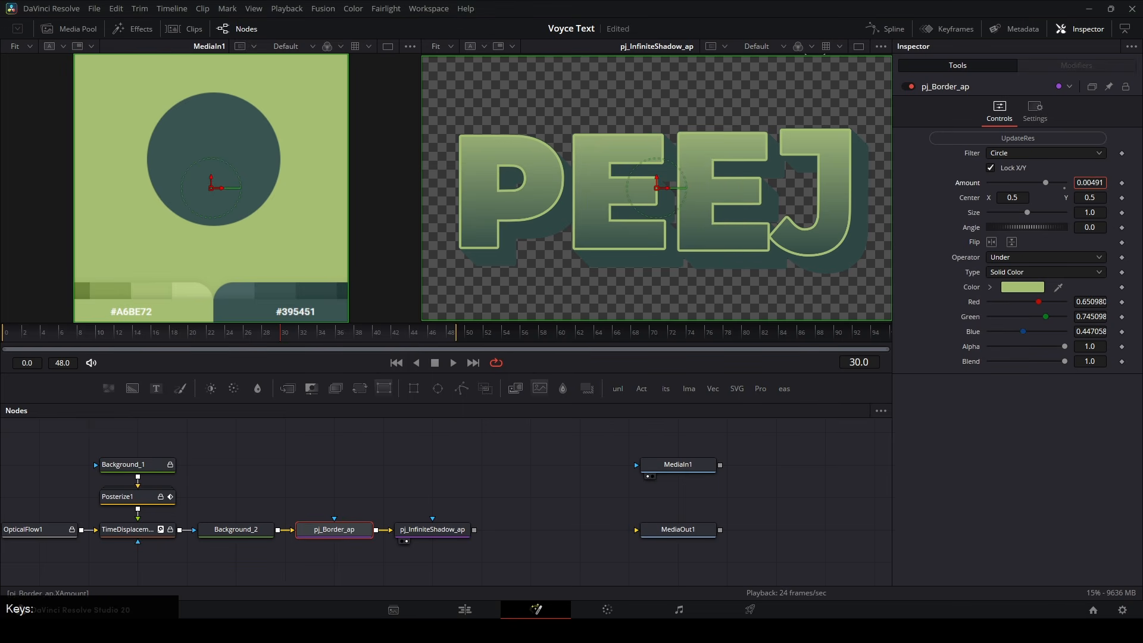
# Step: Thin pj_Border_ap to an amount of 0.00288 and rewire the chain so the border comes after pj_InfiniteShadow_ap
pyautogui.moveTo(1045, 183); pyautogui.dragTo(1037, 182)
pyautogui.click(573, 529)
pyautogui.moveTo(573, 529); pyautogui.dragTo(560, 478)
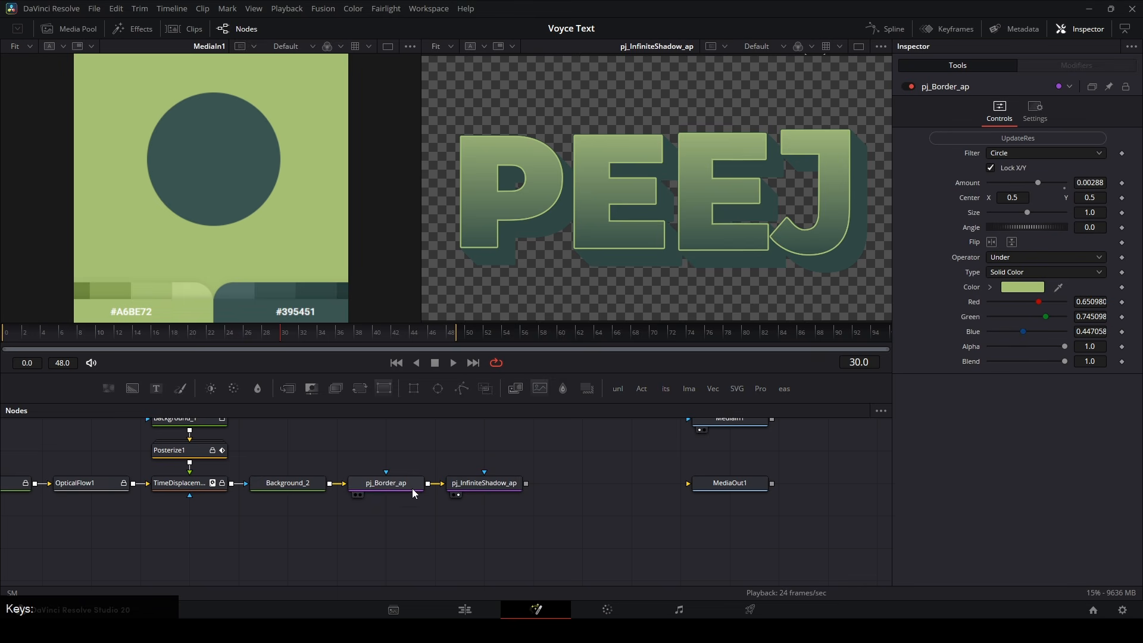
pyautogui.moveTo(575, 440); pyautogui.dragTo(571, 464)
pyautogui.moveTo(572, 464); pyautogui.dragTo(409, 491)
pyautogui.click(484, 509)
pyautogui.moveTo(582, 441); pyautogui.dragTo(503, 481)
pyautogui.click(479, 519)
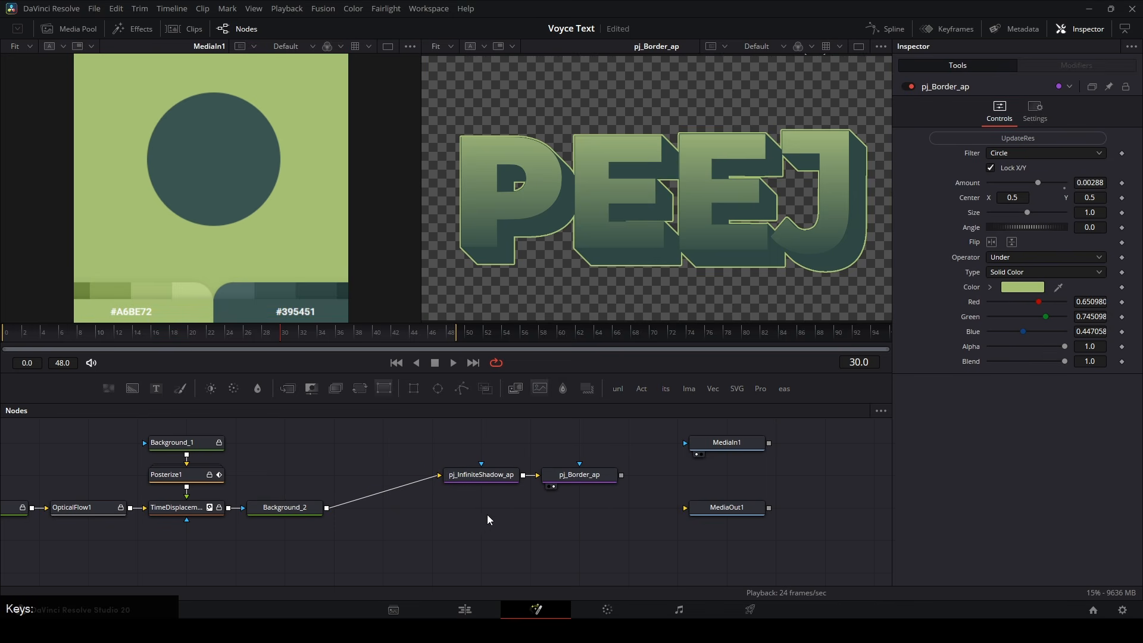
# Step: Paste an instance of pj_Border_ap, create the shadow's offset Transform, and wire Background_2 through the Transform into the instance
pyautogui.hotkey('ctrl', 'shift', 'v')
pyautogui.click(495, 473)
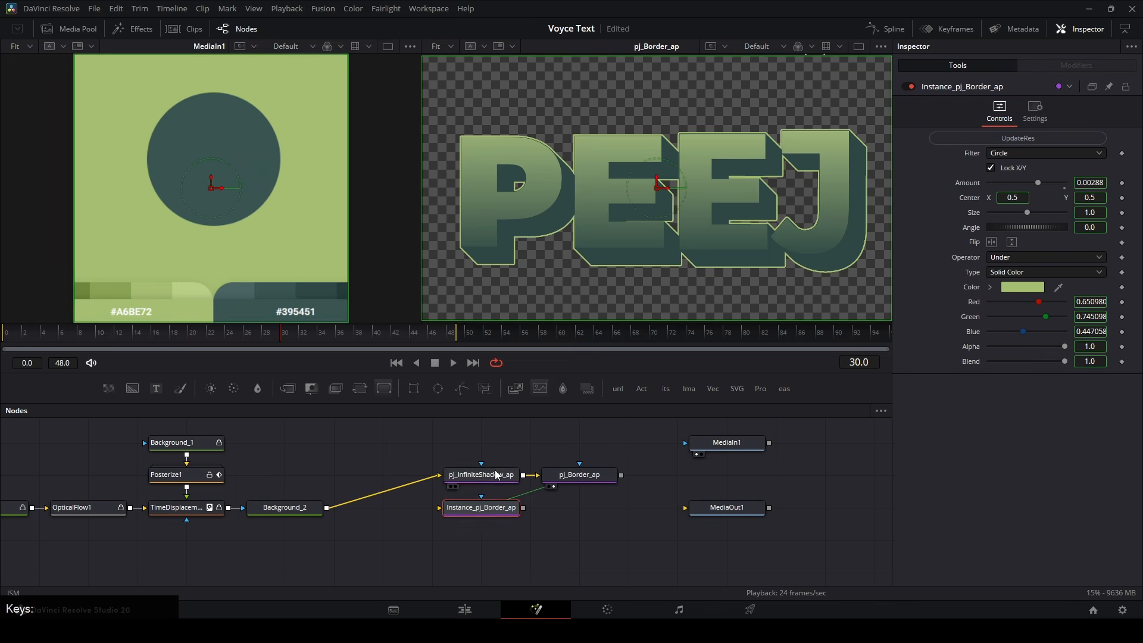
pyautogui.click(1033, 115)
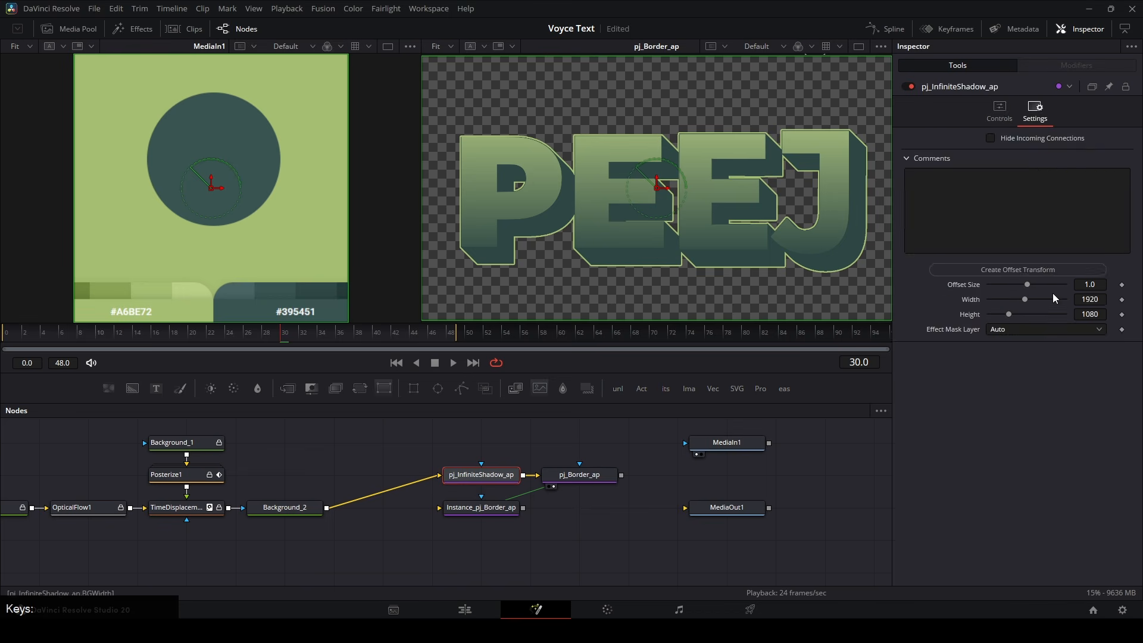
pyautogui.click(1045, 269)
pyautogui.moveTo(410, 475); pyautogui.dragTo(411, 509)
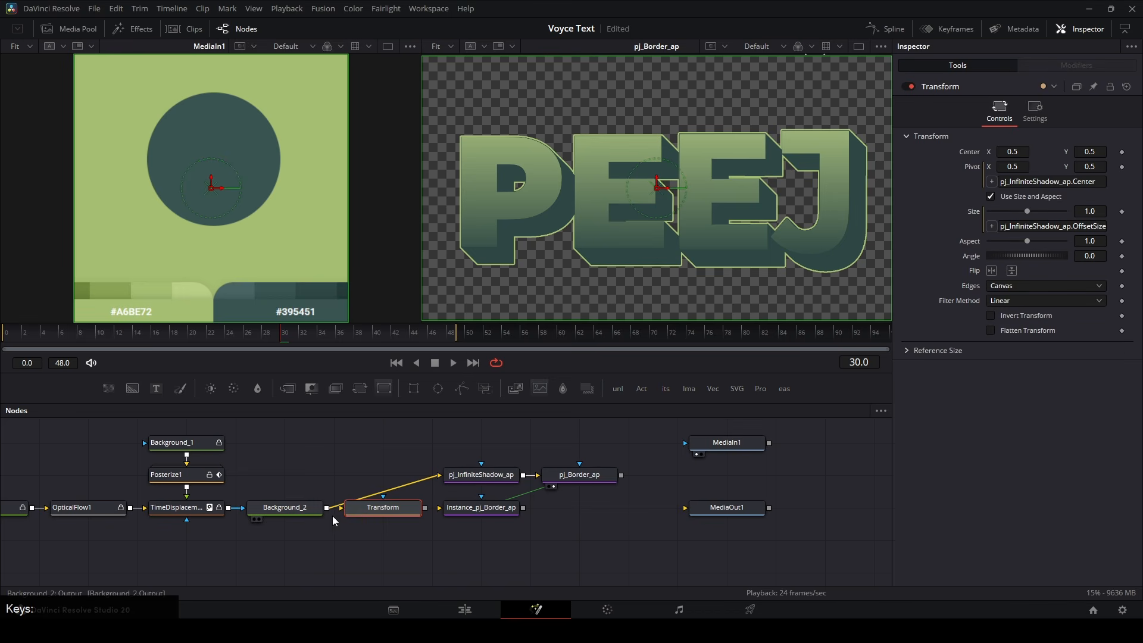
pyautogui.moveTo(328, 510); pyautogui.dragTo(349, 511)
pyautogui.moveTo(426, 508); pyautogui.dragTo(462, 512)
pyautogui.click(463, 510)
pyautogui.press('2')
# Step: Merge the instanced border as foreground over pj_Border_ap's shadow output and shift the new node group towards MediaOut1
pyautogui.press('m')
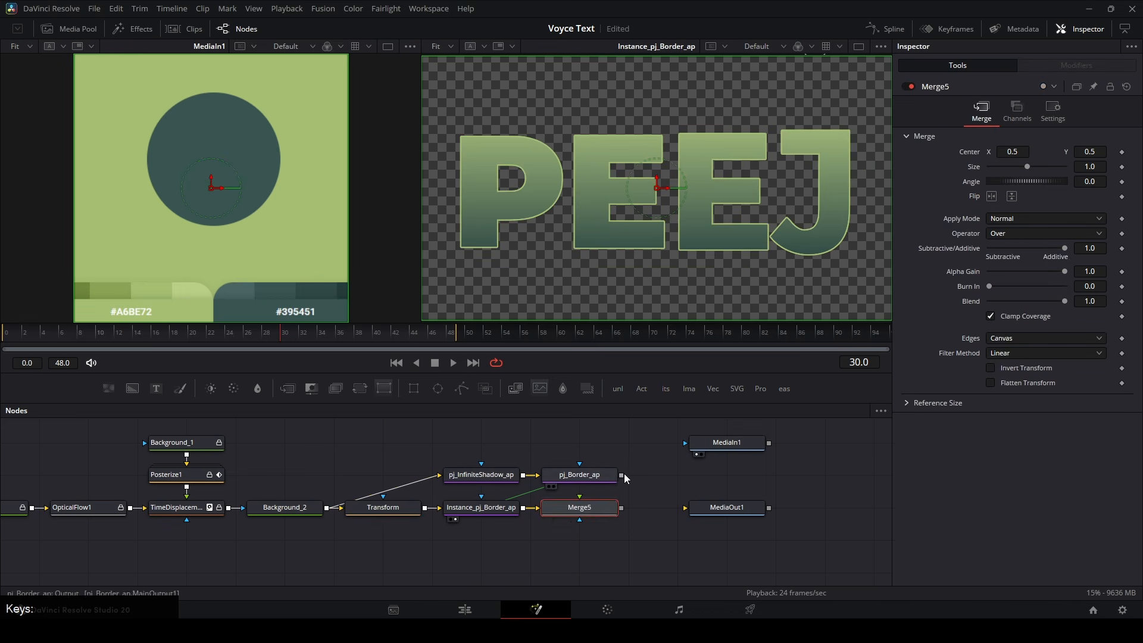
pyautogui.moveTo(621, 475); pyautogui.dragTo(601, 509)
pyautogui.press('2')
pyautogui.click(622, 300)
pyautogui.click(599, 507)
pyautogui.hotkey('ctrl', 't')
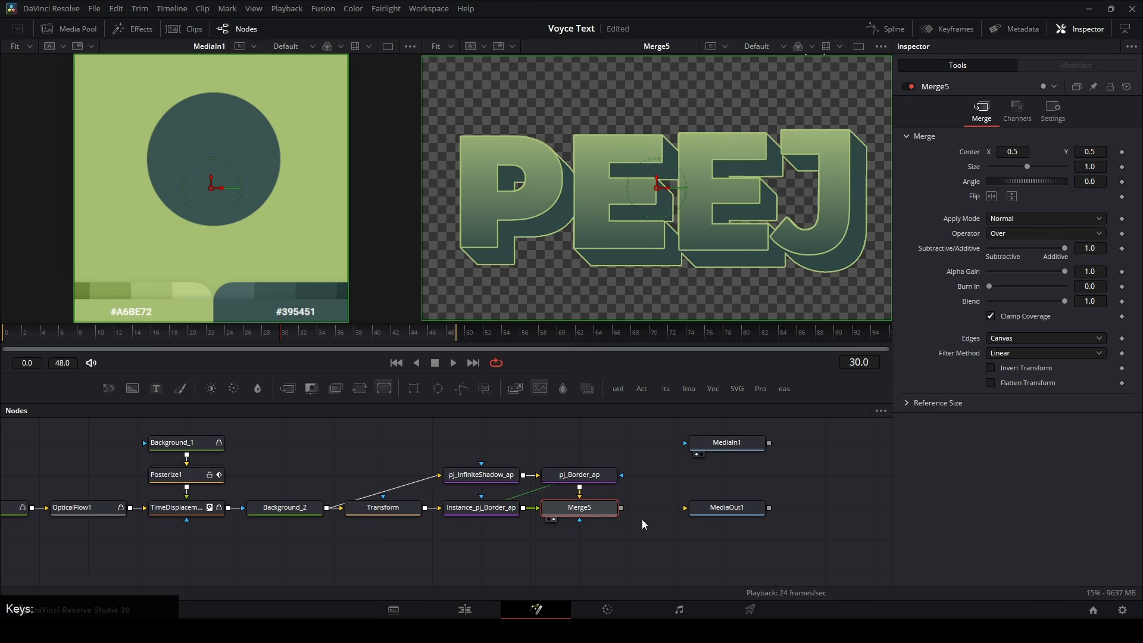
pyautogui.click(641, 520)
pyautogui.moveTo(594, 456); pyautogui.dragTo(449, 509)
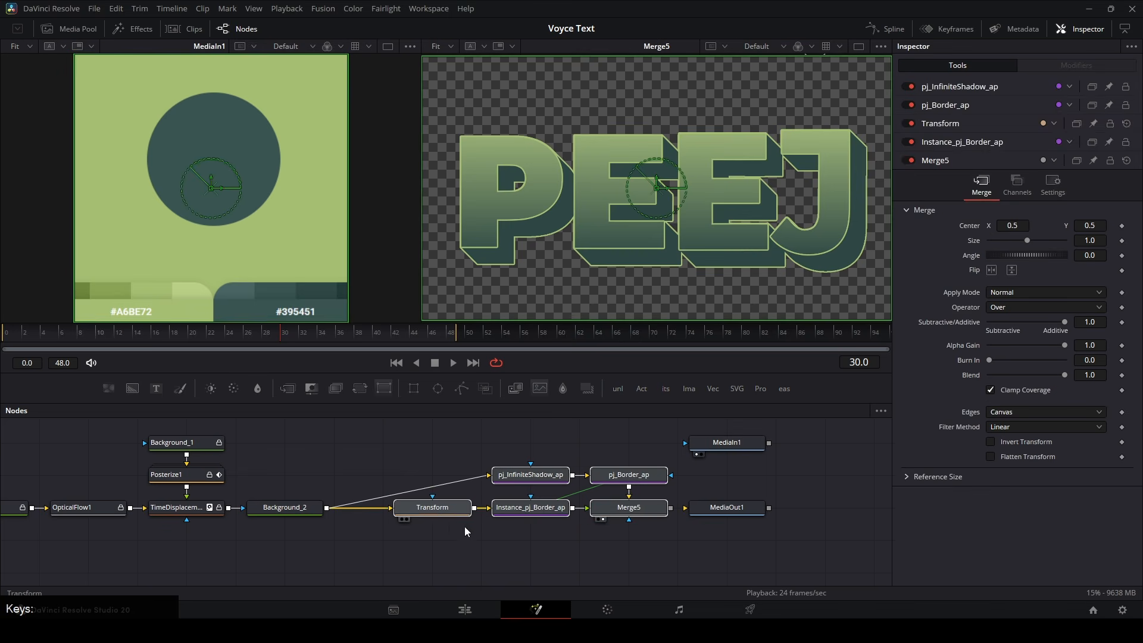
# Step: Set pj_InfiniteShadow_ap's special type to Zoom Subject, center Y to -0.896 and length to 0.043
pyautogui.click(531, 474)
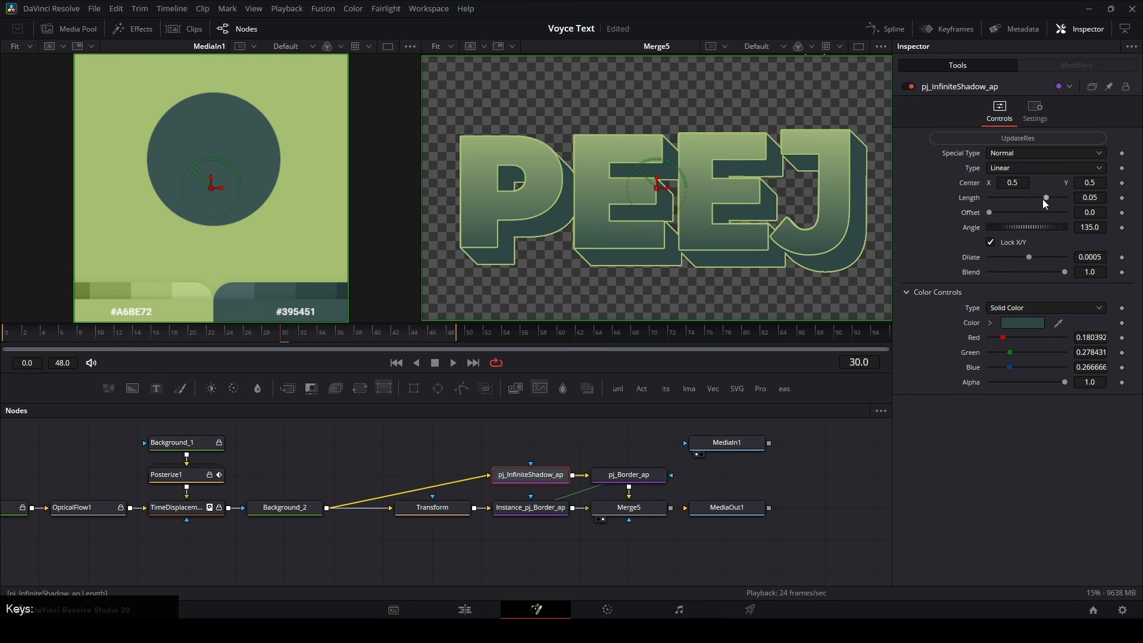
pyautogui.moveTo(1042, 198)
pyautogui.mouseDown()
pyautogui.moveTo(1016, 197)
pyautogui.moveTo(1051, 199)
pyautogui.moveTo(1040, 199)
pyautogui.mouseUp()
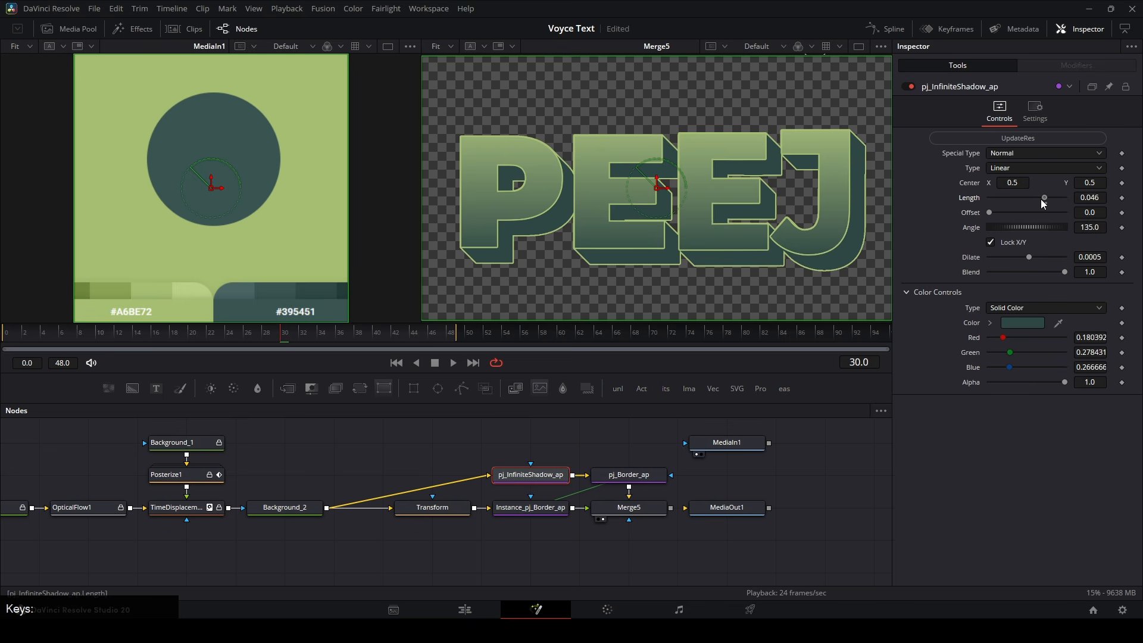
pyautogui.click(1011, 169)
pyautogui.click(1000, 153)
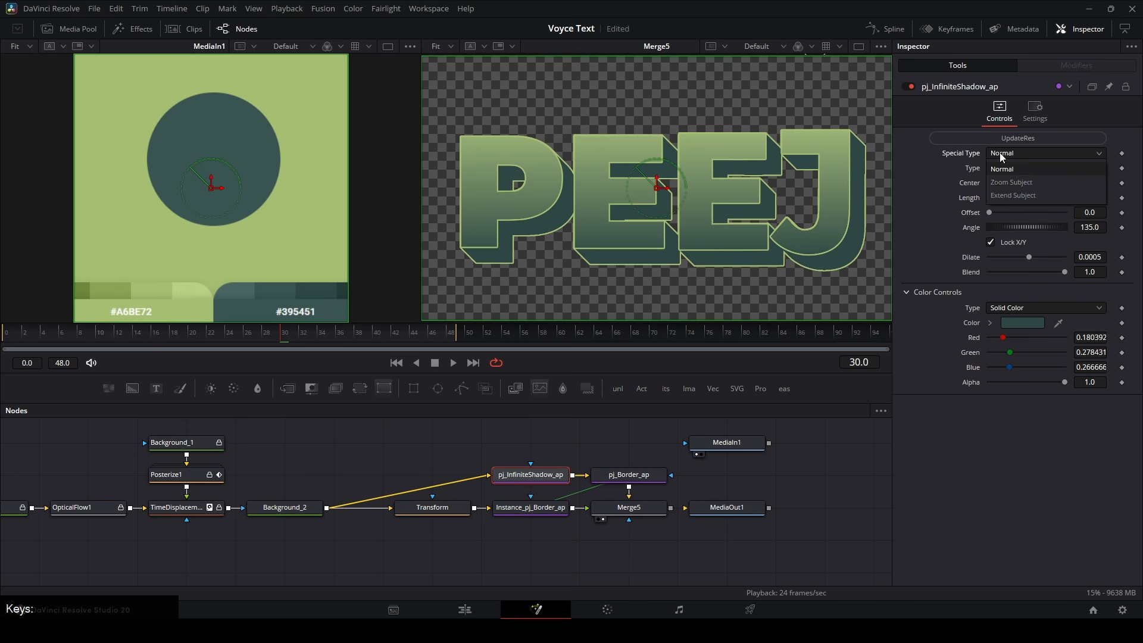
pyautogui.click(1015, 184)
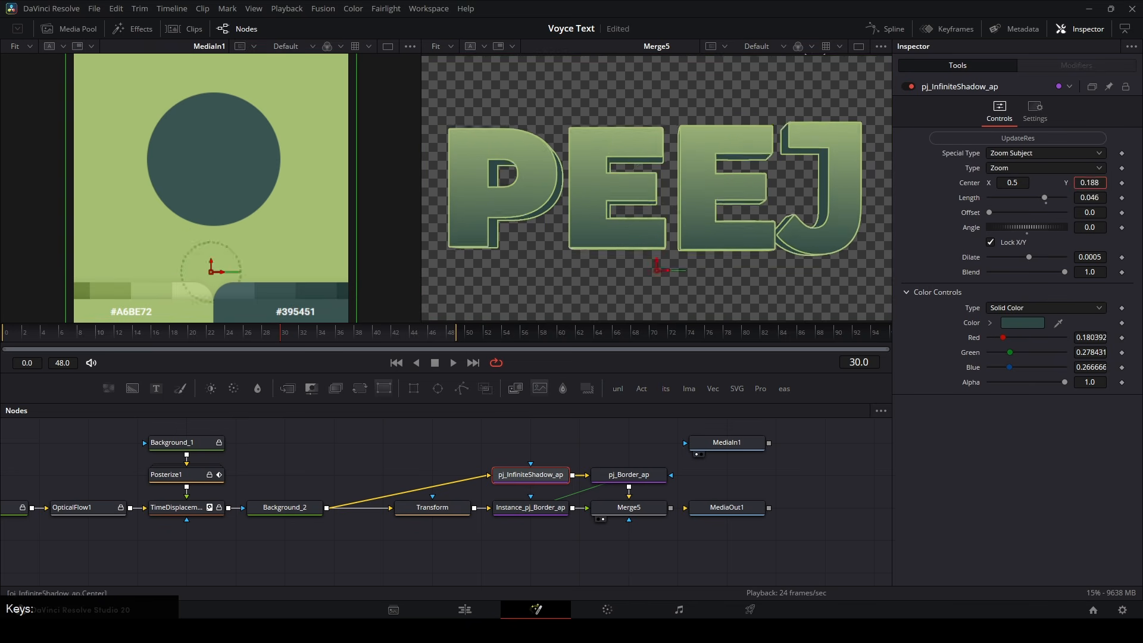
pyautogui.moveTo(1043, 183); pyautogui.dragTo(882, 182)
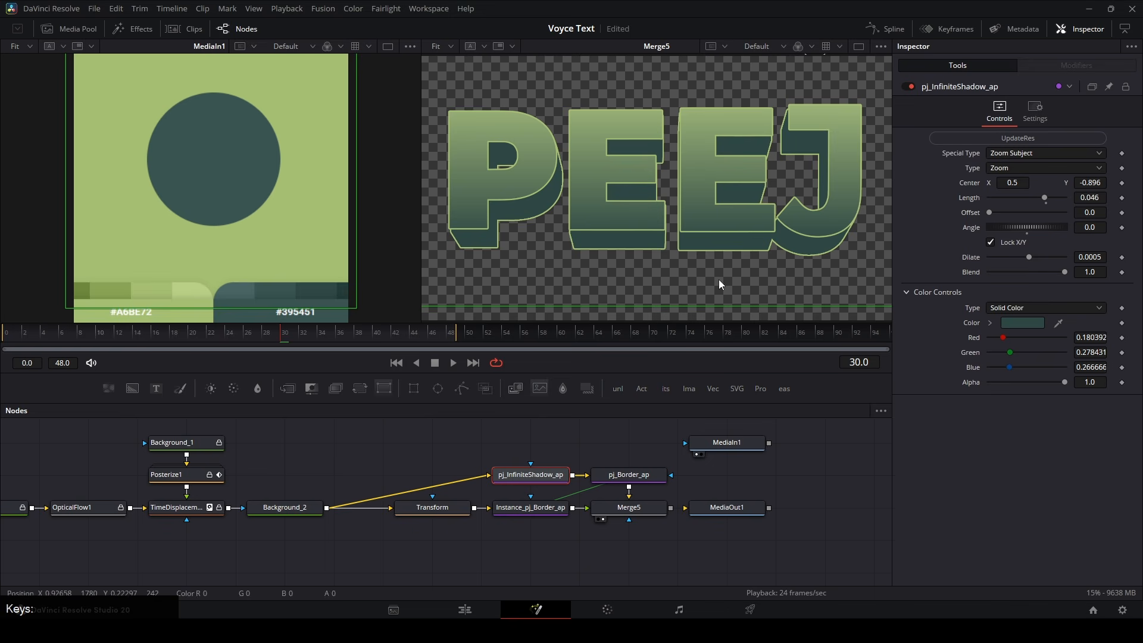
pyautogui.moveTo(1045, 197)
pyautogui.mouseDown()
pyautogui.moveTo(1055, 197)
pyautogui.moveTo(1043, 197)
pyautogui.mouseUp()
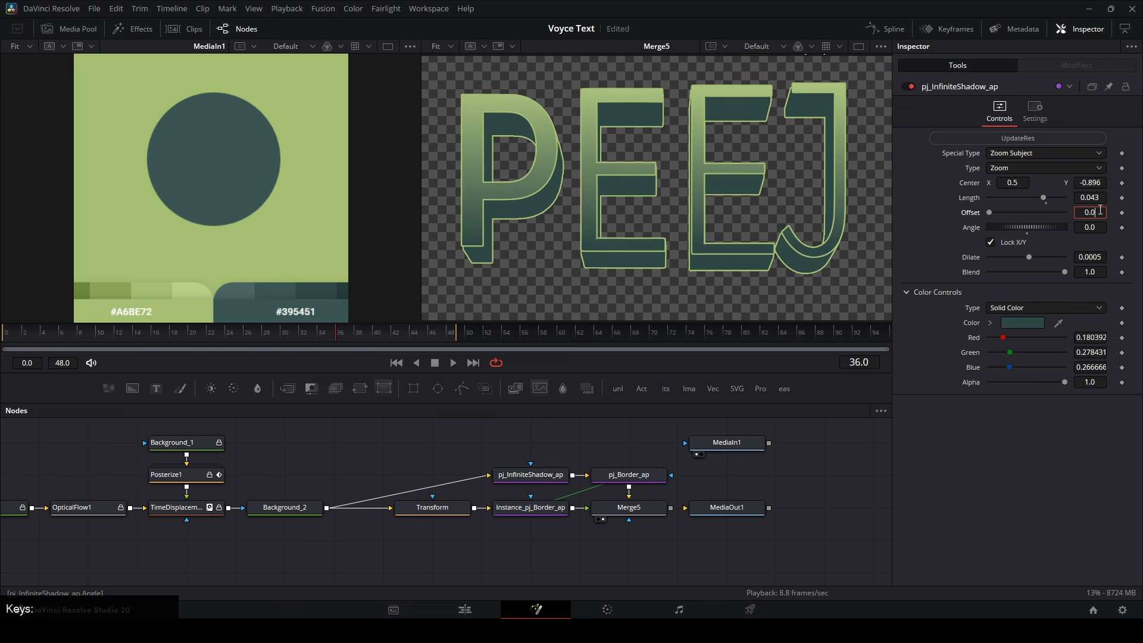
# Step: Set pj_InfiniteShadow_ap's offset to -0.01 and play back the animation
pyautogui.click(1028, 212)
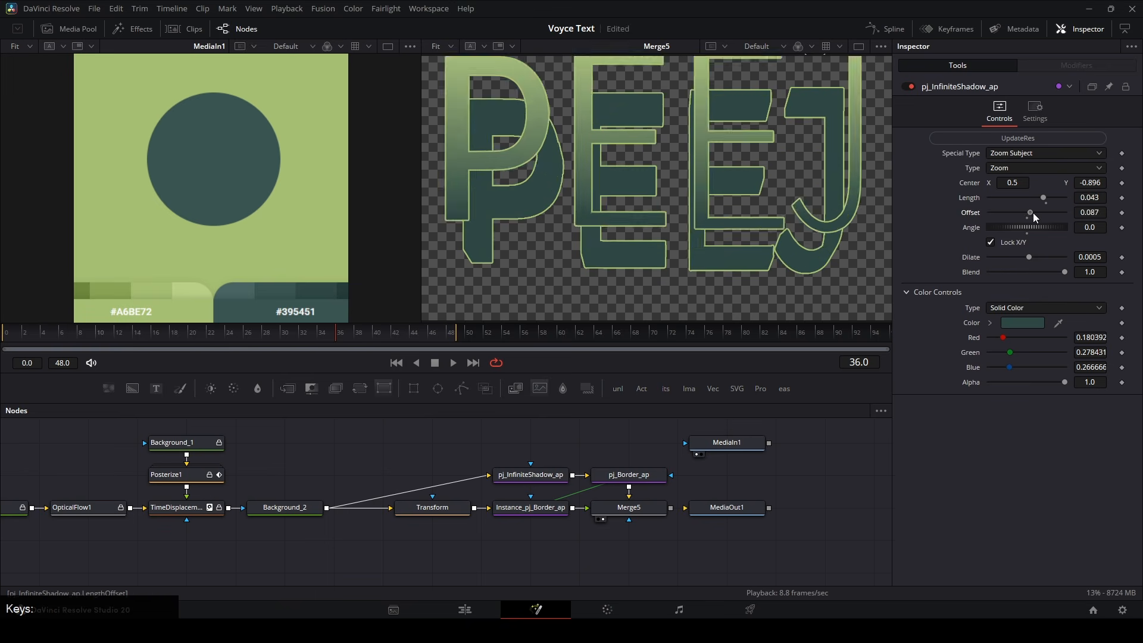
pyautogui.moveTo(1033, 213); pyautogui.dragTo(1029, 214)
pyautogui.scroll(5, 778, 233)
pyautogui.hotkey('ctrl', 'f')
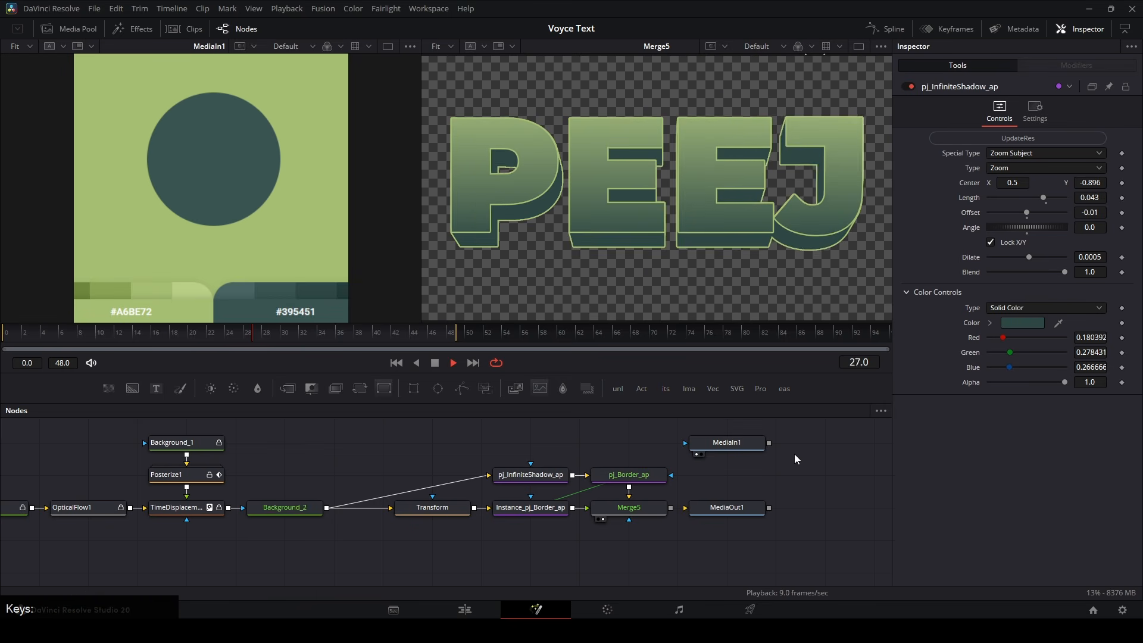
pyautogui.press('space')
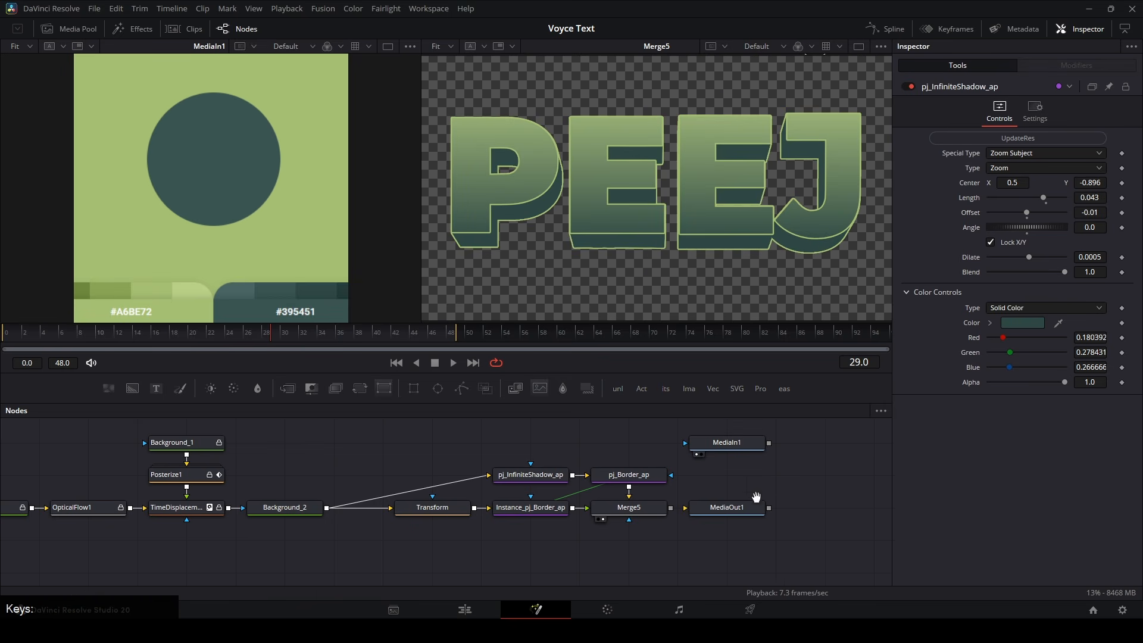
# Step: Add a new Background with a Merge that places Merge5's text over it, and connect the result to MediaOut1
pyautogui.moveTo(755, 498); pyautogui.dragTo(714, 467)
pyautogui.click(533, 550)
pyautogui.hotkey('alt', 'x')
pyautogui.hotkey('alt', 'm')
pyautogui.moveTo(629, 477); pyautogui.dragTo(640, 543)
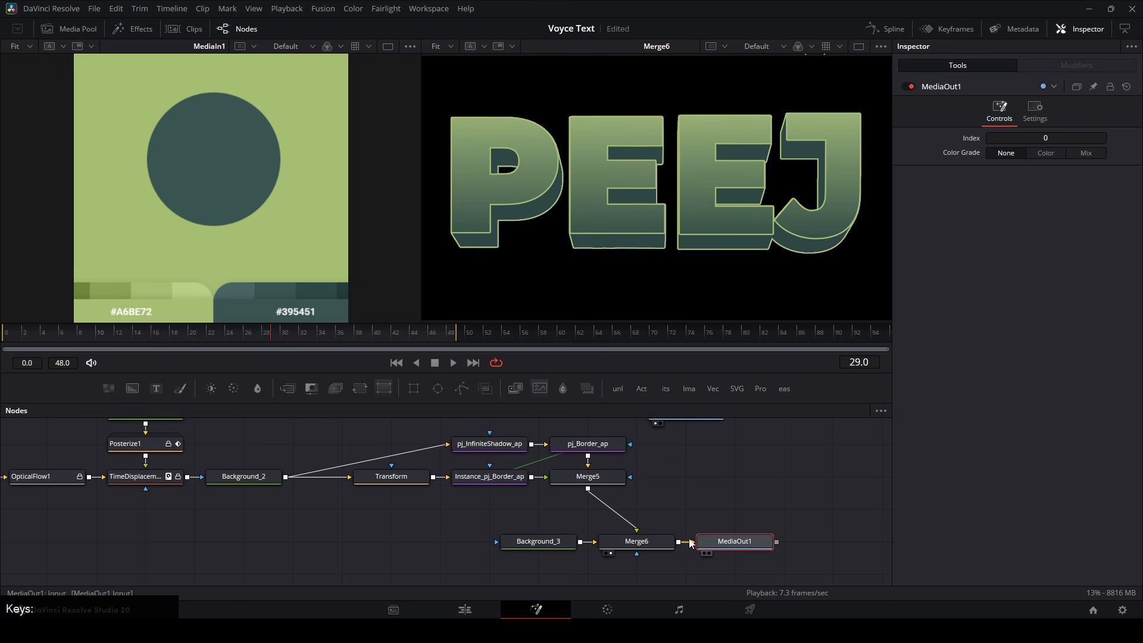
# Step: Switch Background_3 to version 2 with a linear gradient, coloring its stops with the palette's dark teal and light green
pyautogui.click(526, 541)
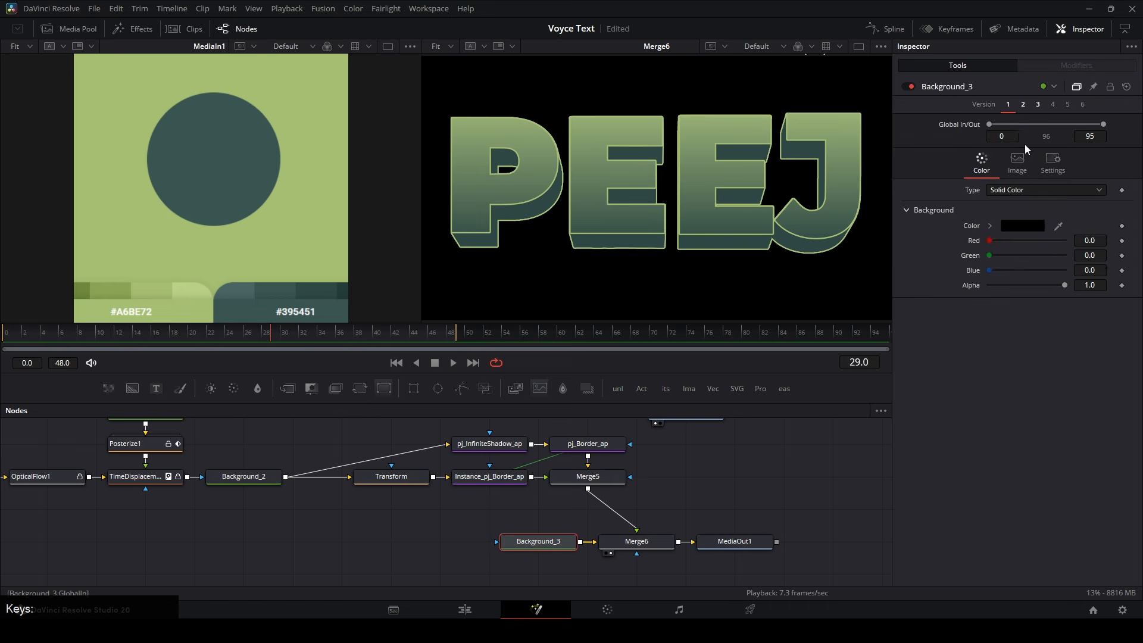
pyautogui.click(1024, 194)
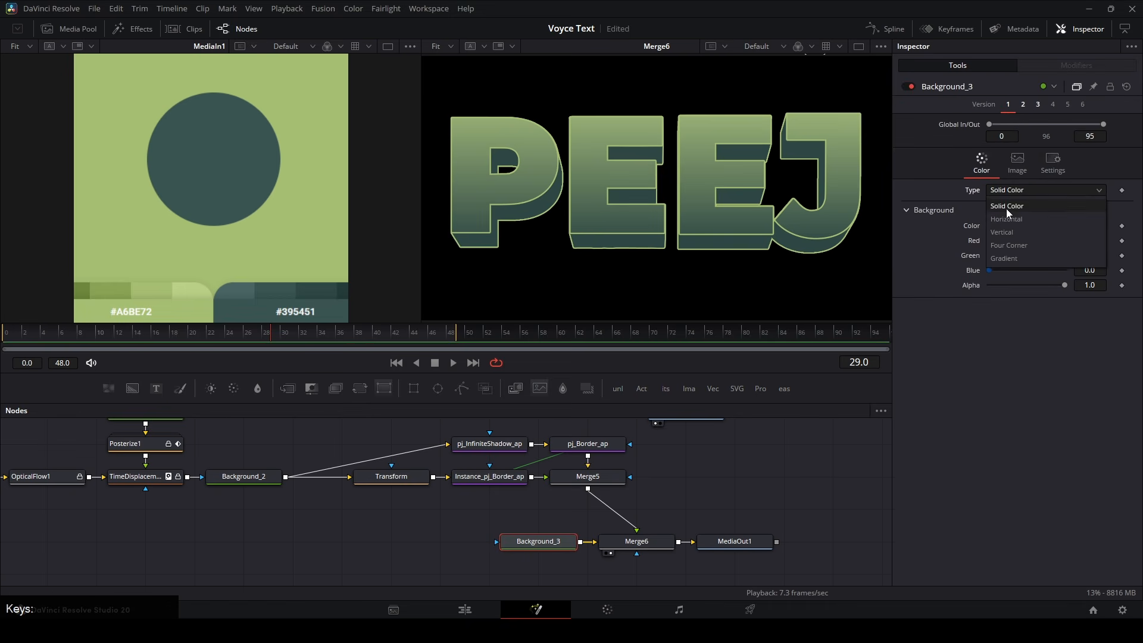
pyautogui.click(1006, 208)
pyautogui.click(1023, 104)
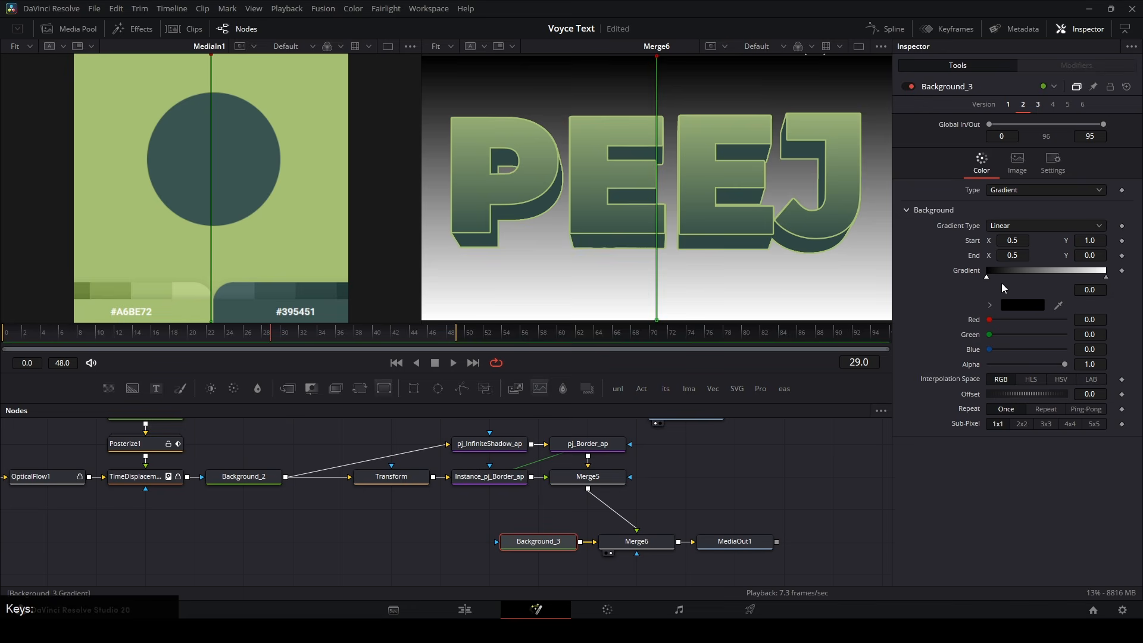
pyautogui.moveTo(987, 278); pyautogui.dragTo(238, 220)
pyautogui.moveTo(268, 241); pyautogui.dragTo(305, 290)
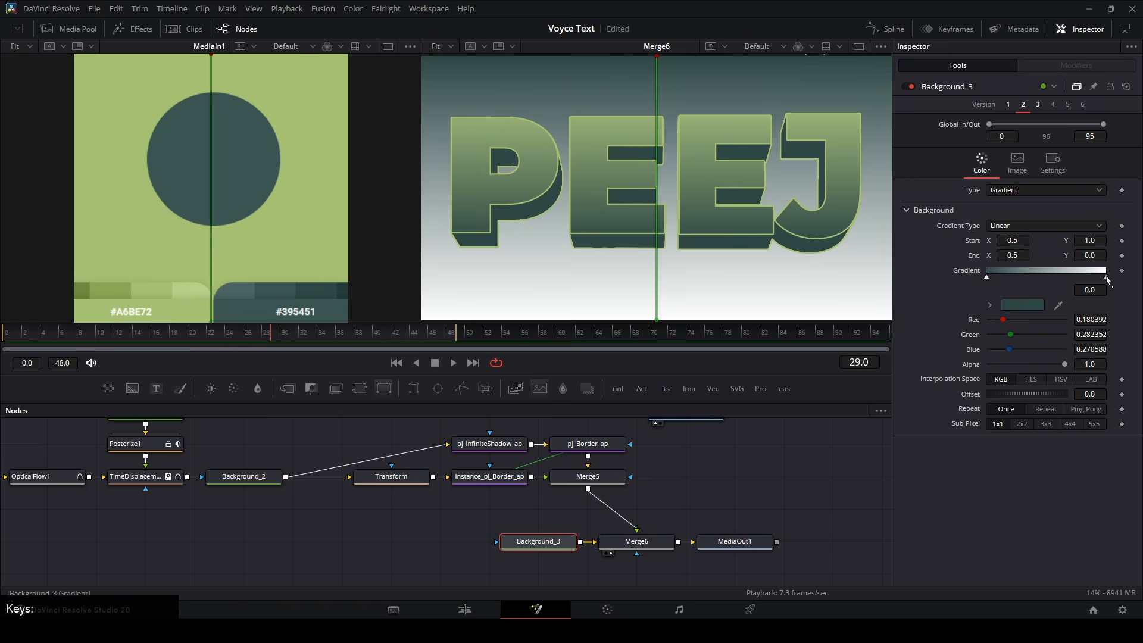
pyautogui.click(1106, 278)
pyautogui.moveTo(1059, 305); pyautogui.dragTo(189, 290)
# Step: Swap Background_3's gradient stops so light green is at the start and dark teal at the end
pyautogui.moveTo(988, 277); pyautogui.dragTo(1072, 278)
pyautogui.hotkey('ctrl', 'f')
pyautogui.moveTo(1106, 278); pyautogui.dragTo(986, 277)
pyautogui.moveTo(1072, 277); pyautogui.dragTo(1106, 278)
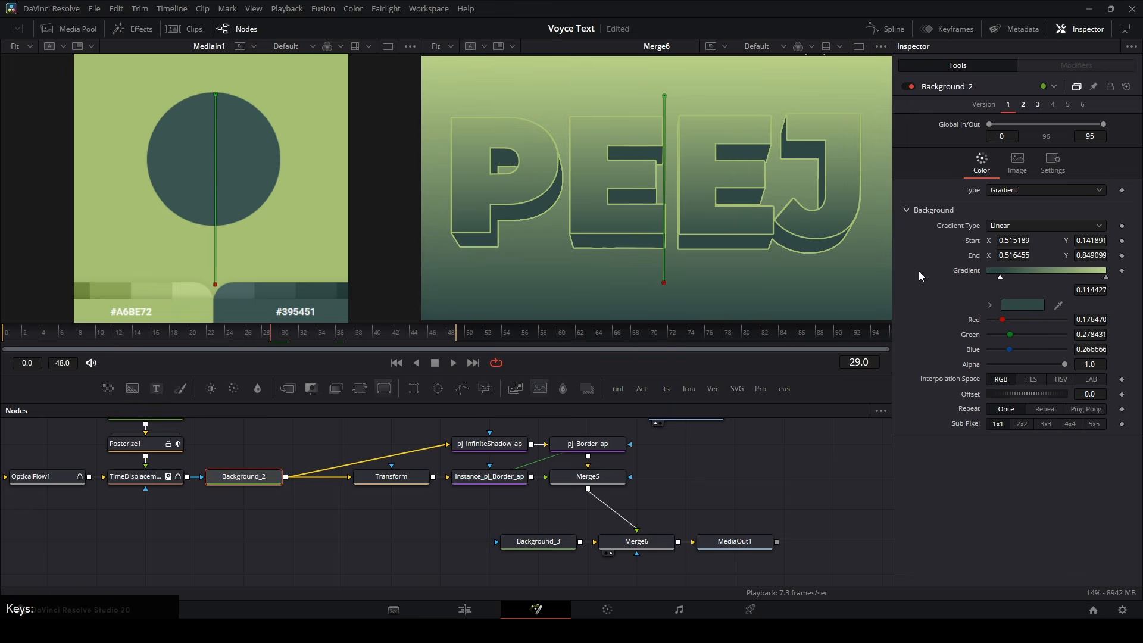
# Step: Reverse Background_2's gradient with the dark stop at about 0.78, recolor that stop #243c39 from the palette, and preview the output
pyautogui.click(552, 544)
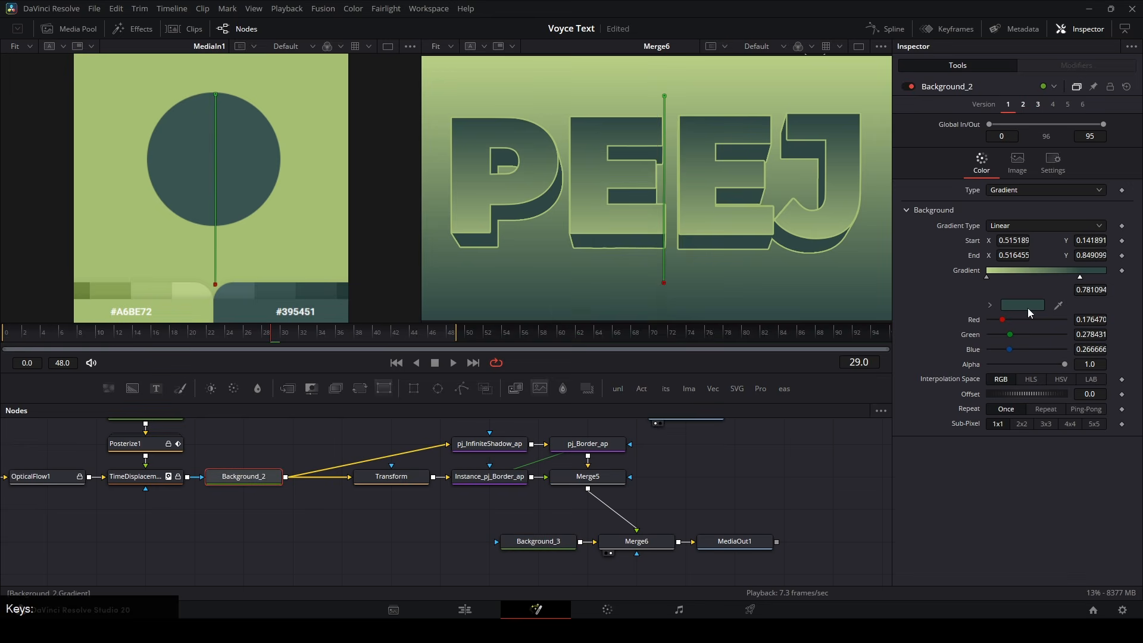
pyautogui.click(1028, 311)
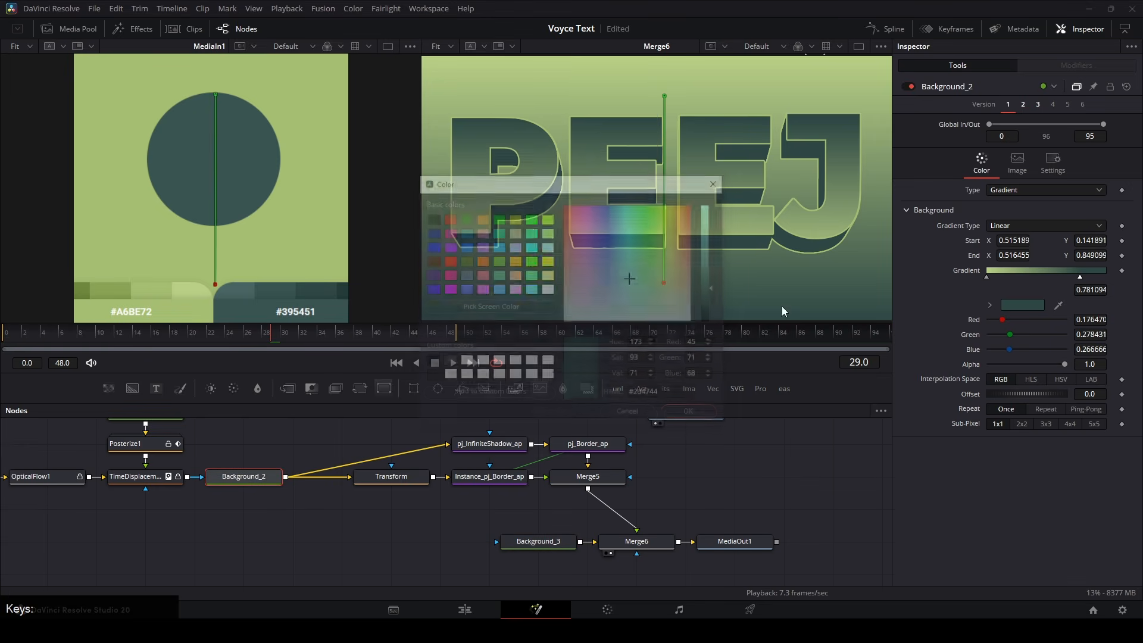
pyautogui.click(515, 306)
pyautogui.click(338, 289)
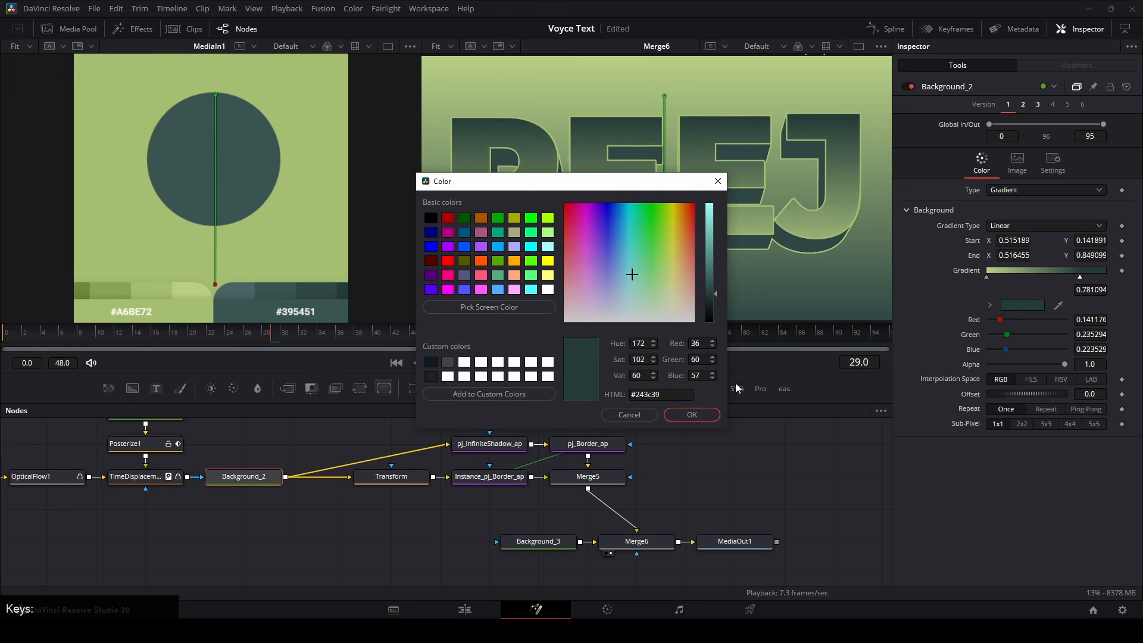
pyautogui.click(692, 414)
pyautogui.press('space')
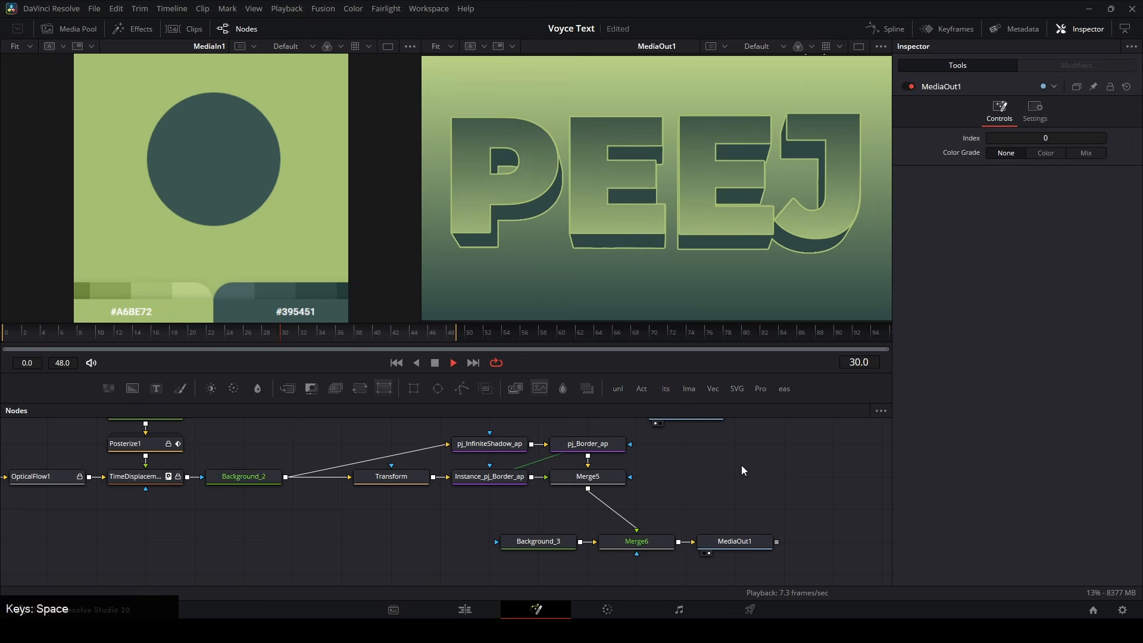
# Step: Make room before MediaOut1 and insert a Grain node after Merge6
pyautogui.moveTo(737, 542); pyautogui.dragTo(832, 542)
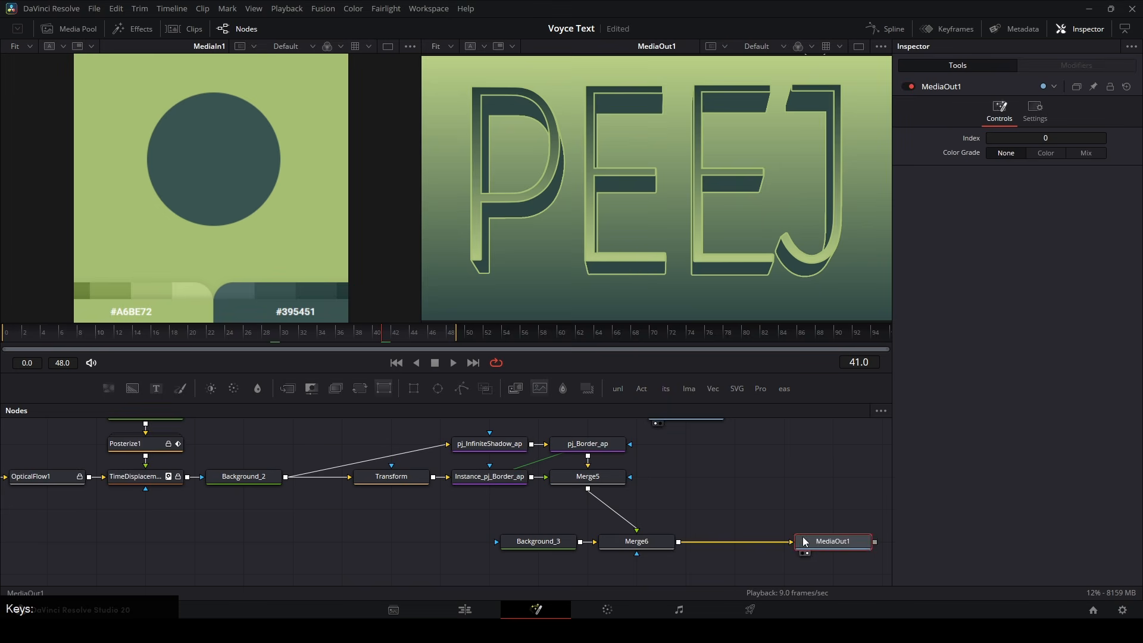
pyautogui.hscroll(5, 584, 509)
pyautogui.click(460, 543)
pyautogui.hotkey('shift', 'space')
pyautogui.write('grain')
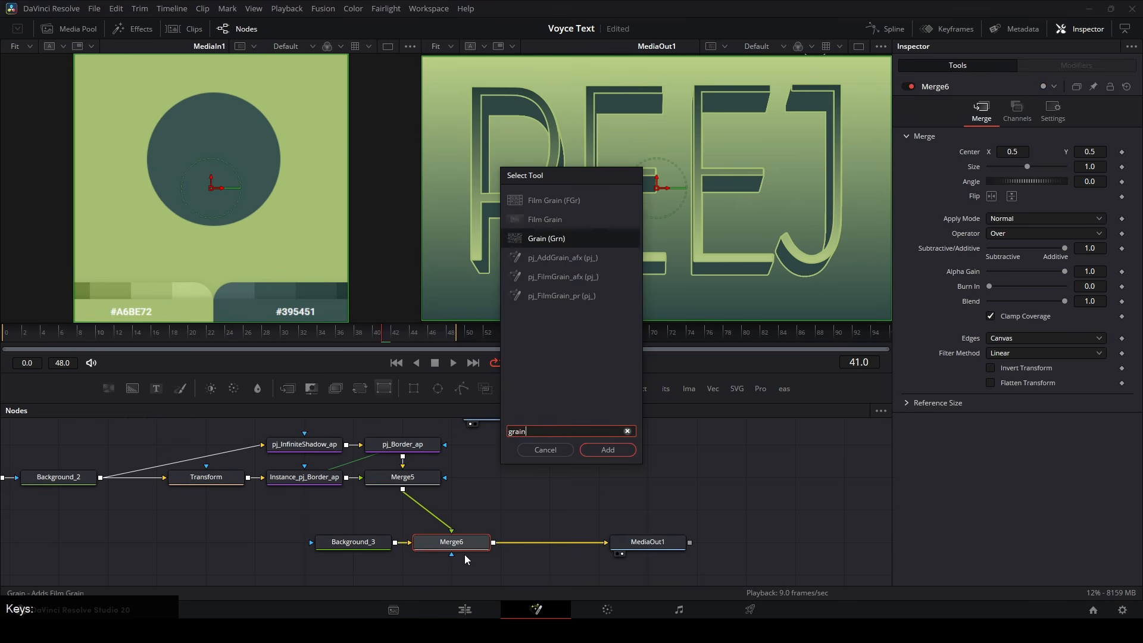
pyautogui.press('Return')
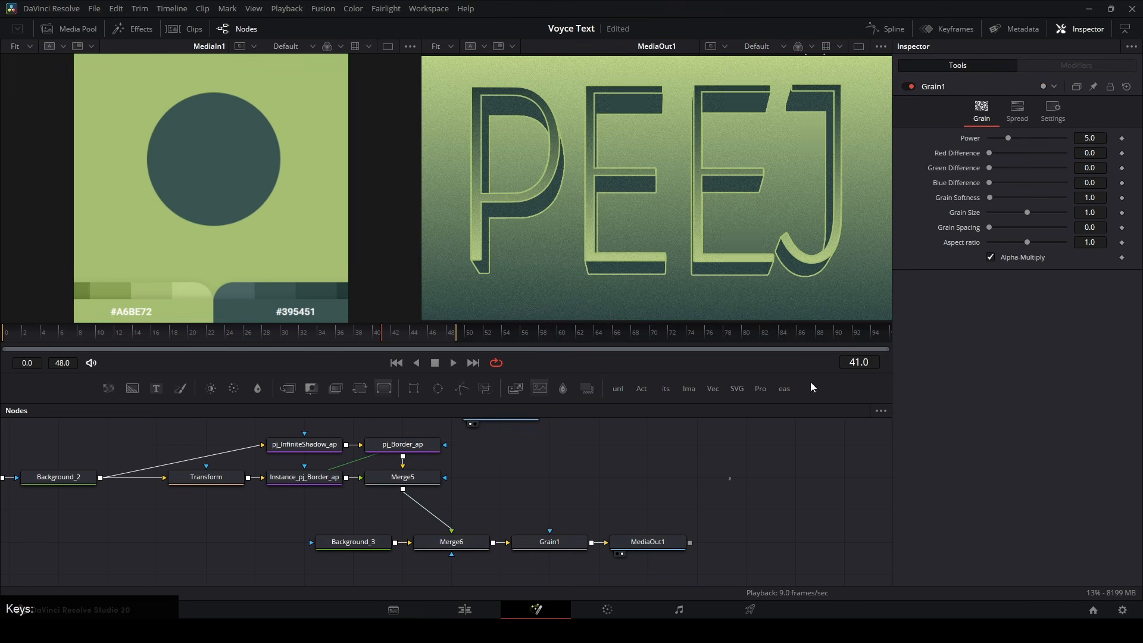
# Step: Set Grain1's power to 2.5 and review the animation, stopping around frame 32
pyautogui.click(1089, 138)
pyautogui.write('2.5')
pyautogui.press('Tab')
pyautogui.press('space')
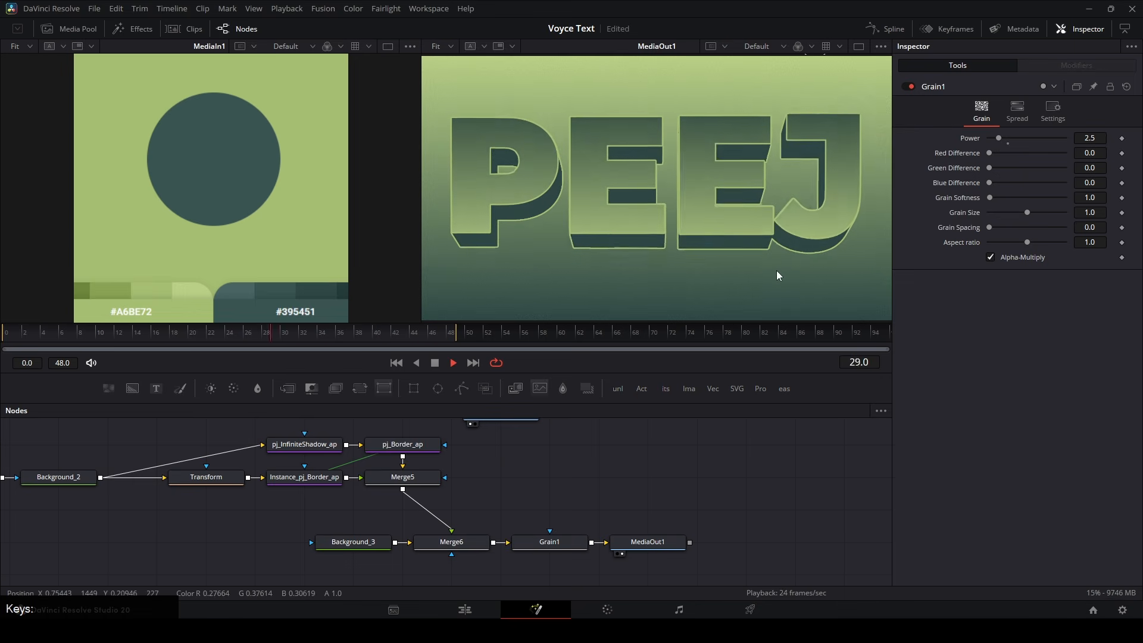
pyautogui.moveTo(313, 335); pyautogui.dragTo(307, 334)
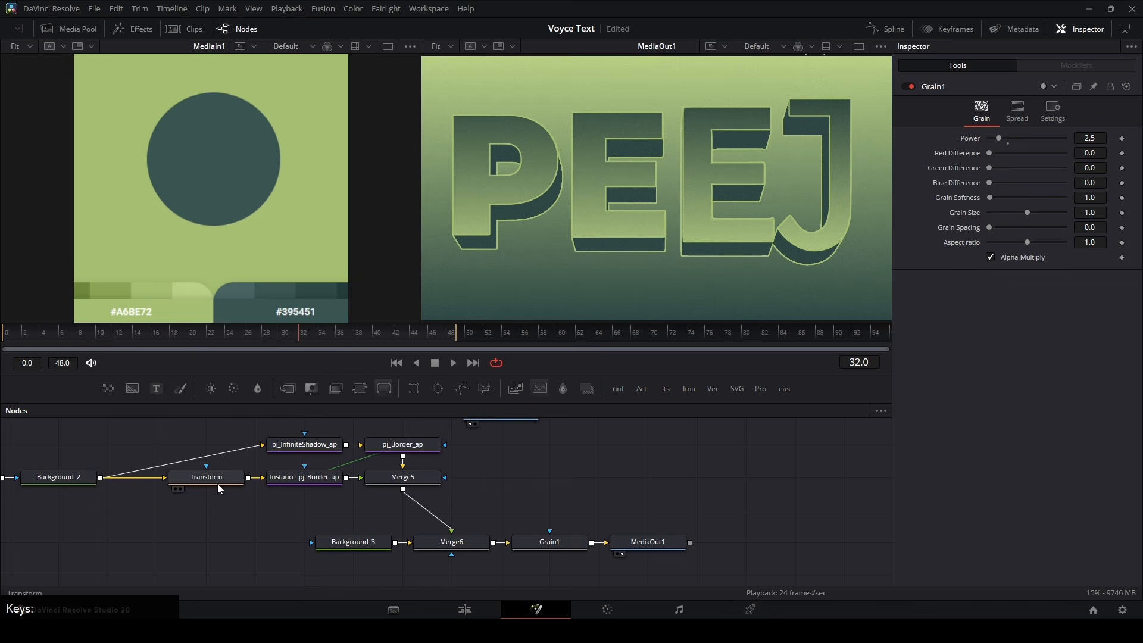
# Step: Lower the High limit of Background_2's alpha mask range to 0.139 and play back the result
pyautogui.click(59, 476)
pyautogui.click(1053, 161)
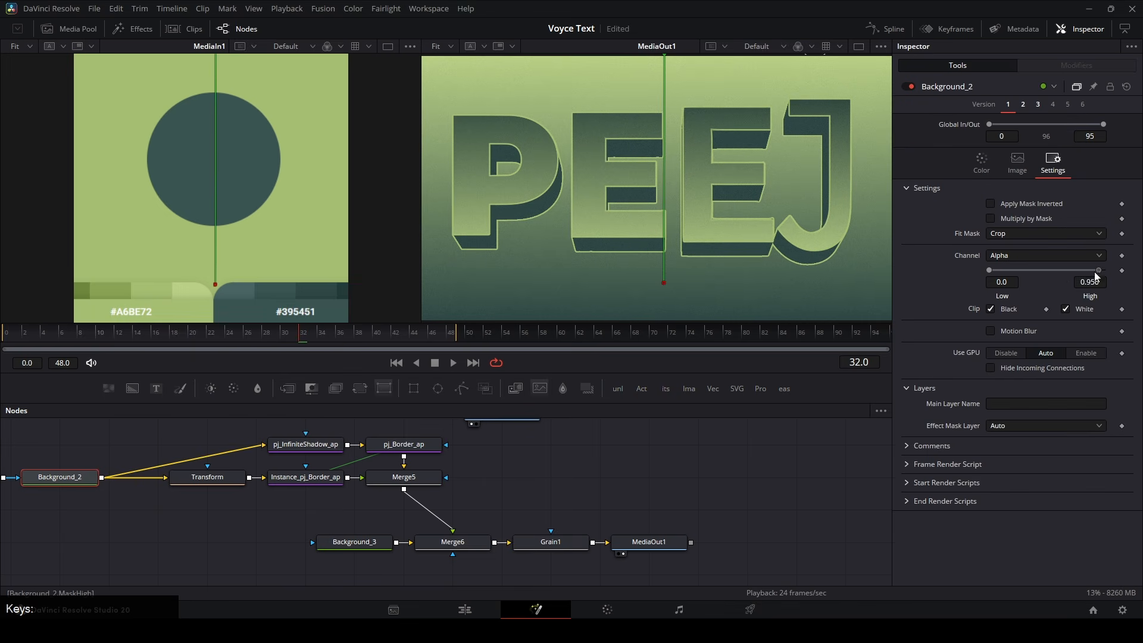
pyautogui.moveTo(1094, 271); pyautogui.dragTo(1011, 284)
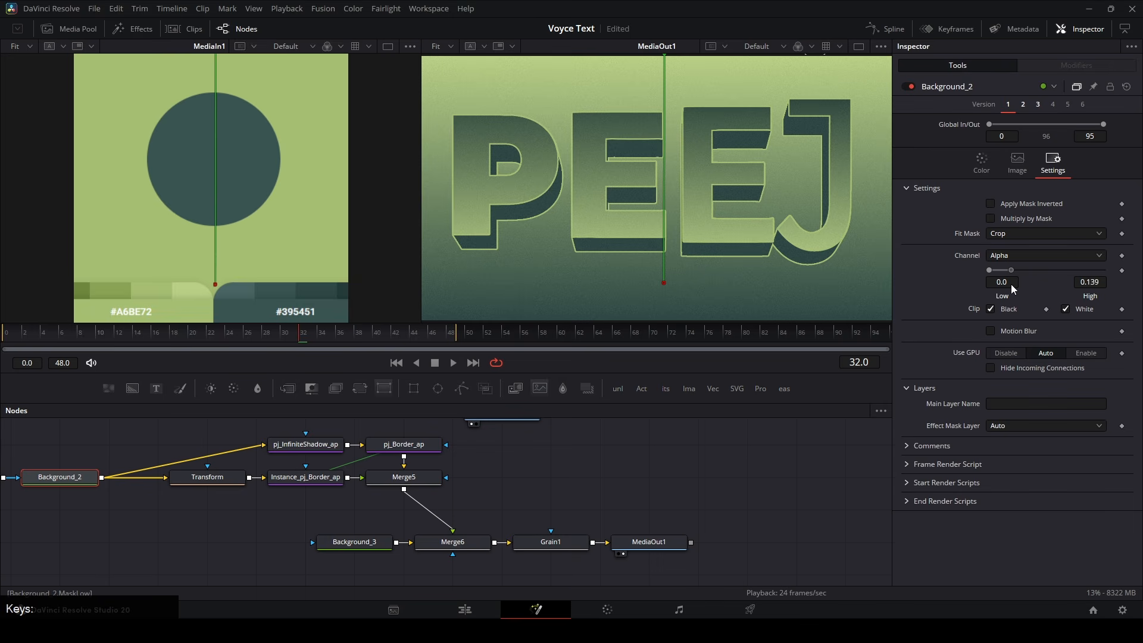
pyautogui.click(685, 475)
pyautogui.press('space')
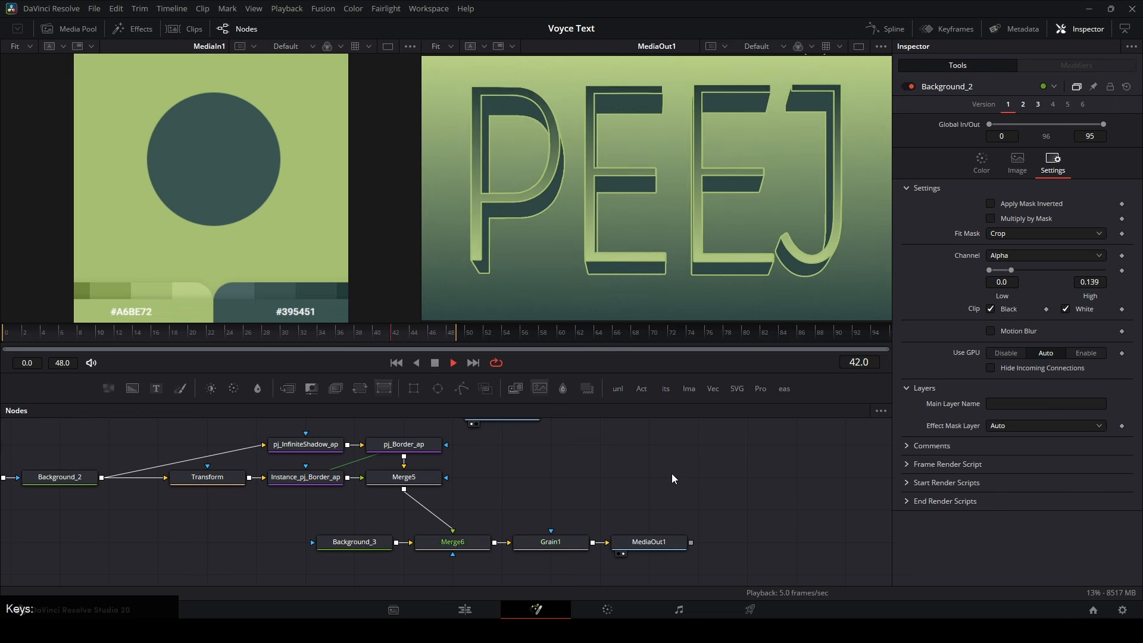